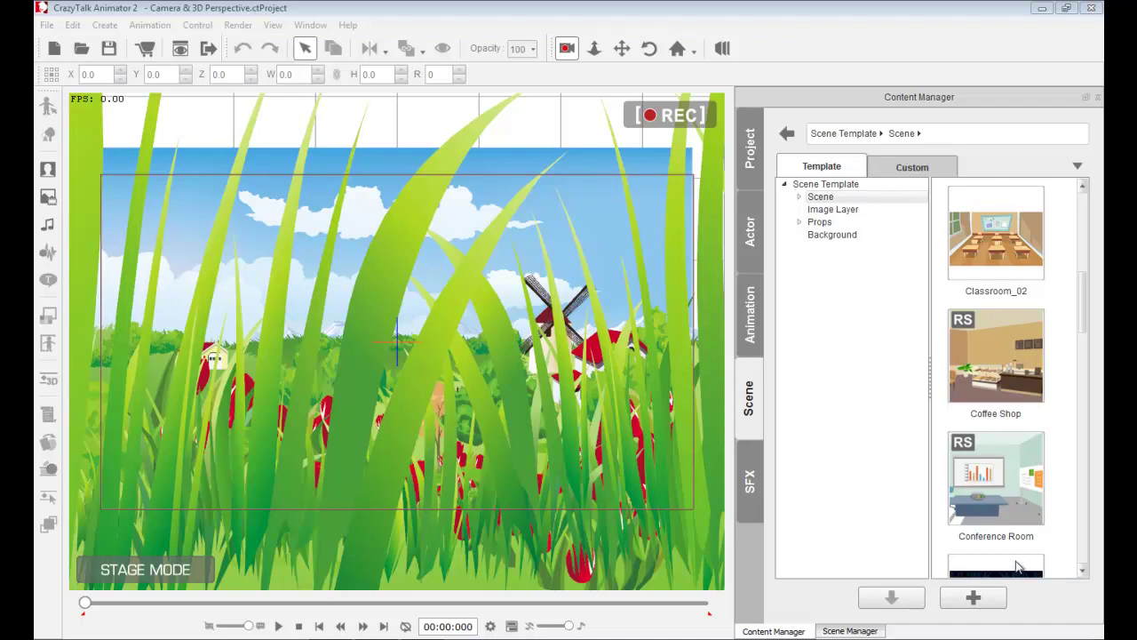
Step: Play back the project's camera animation, and examine the layered landscape in 3D view from another angle during playback
{"action": "left_click", "coordinate": [278, 625]}
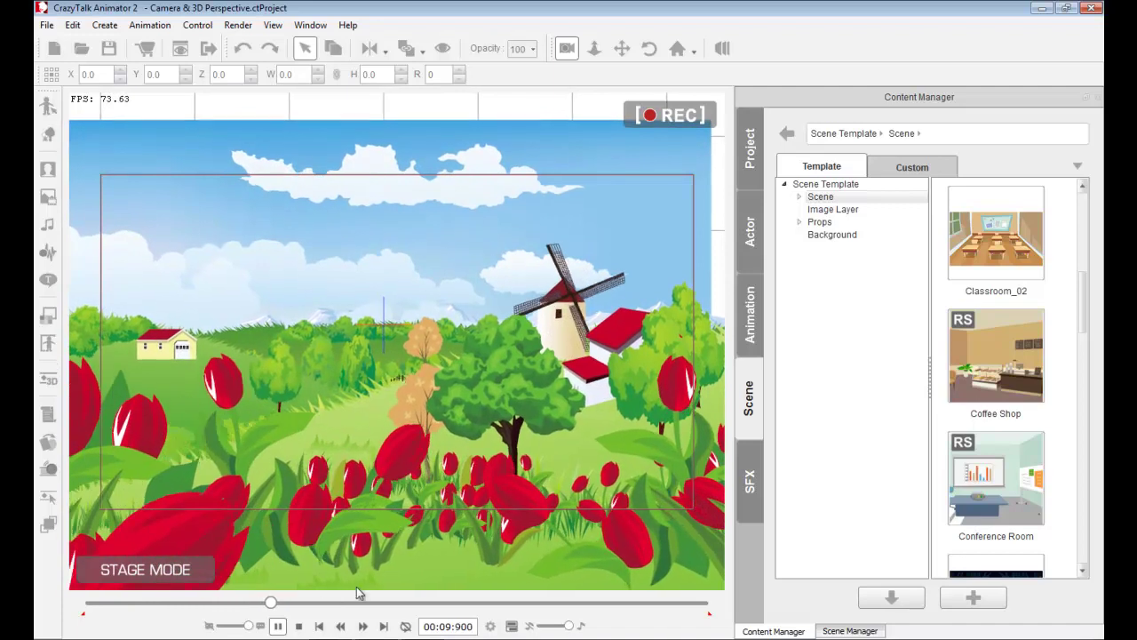
{"action": "left_click", "coordinate": [279, 627]}
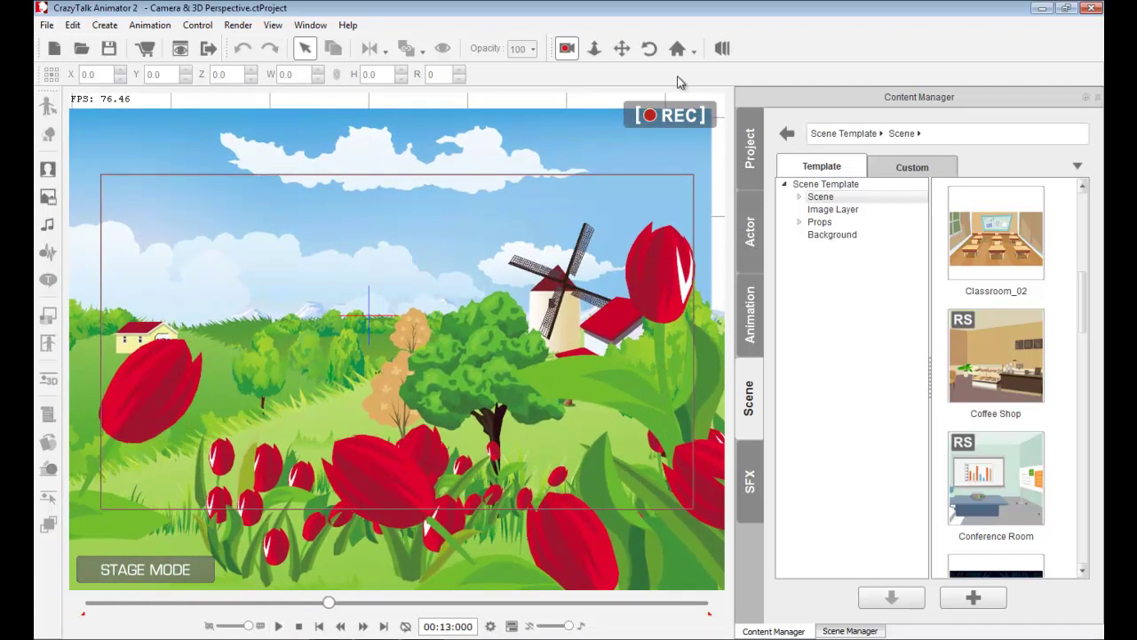
{"action": "left_click", "coordinate": [723, 49]}
{"action": "mouse_move", "coordinate": [570, 404]}
{"action": "left_mouse_down"}
{"action": "mouse_move", "coordinate": [373, 418]}
{"action": "mouse_move", "coordinate": [577, 387]}
{"action": "mouse_move", "coordinate": [499, 391]}
{"action": "mouse_move", "coordinate": [500, 454]}
{"action": "mouse_move", "coordinate": [506, 426]}
{"action": "mouse_move", "coordinate": [625, 416]}
{"action": "mouse_move", "coordinate": [566, 415]}
{"action": "left_mouse_up"}
{"action": "scroll", "coordinate": [503, 448], "scroll_direction": "up", "scroll_amount": 5}
{"action": "scroll", "coordinate": [562, 466], "scroll_direction": "up", "scroll_amount": 5}
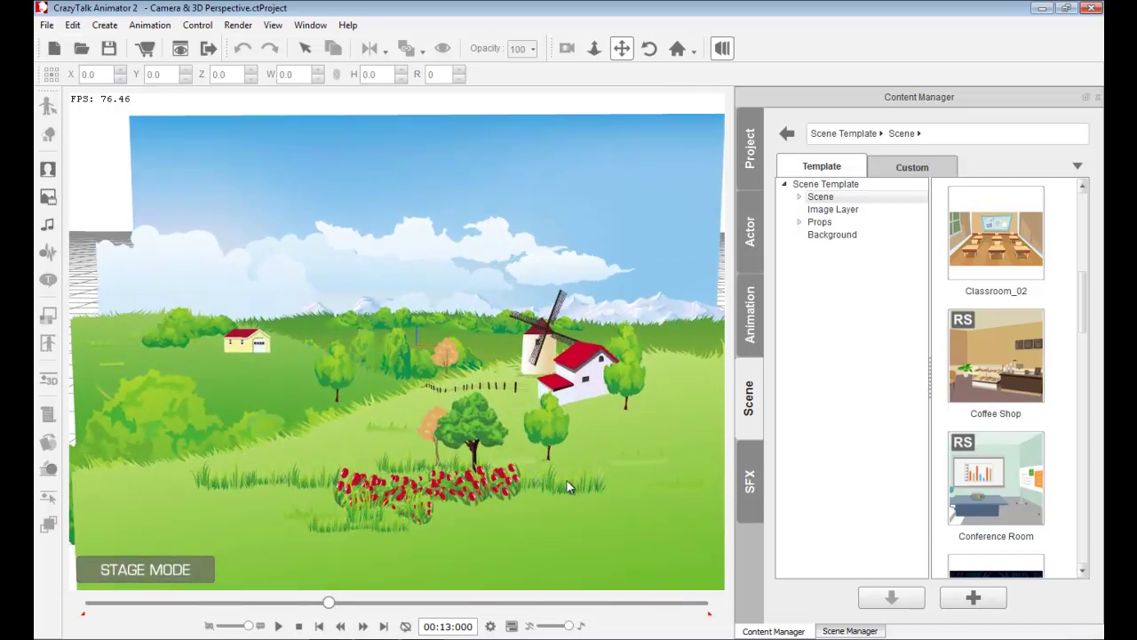
{"action": "key", "text": "space"}
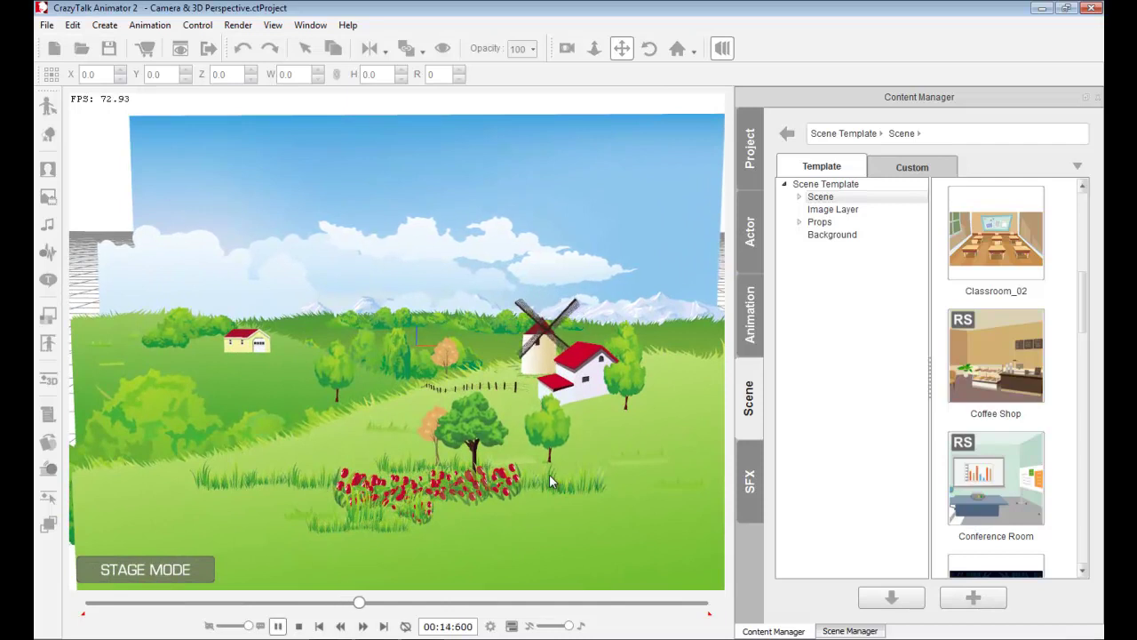
{"action": "left_click_drag", "start_coordinate": [542, 458], "coordinate": [622, 427]}
{"action": "key", "text": "space"}
Step: Return to the camera recording view and replay the opening of the animation from the first frame
{"action": "left_click", "coordinate": [567, 48]}
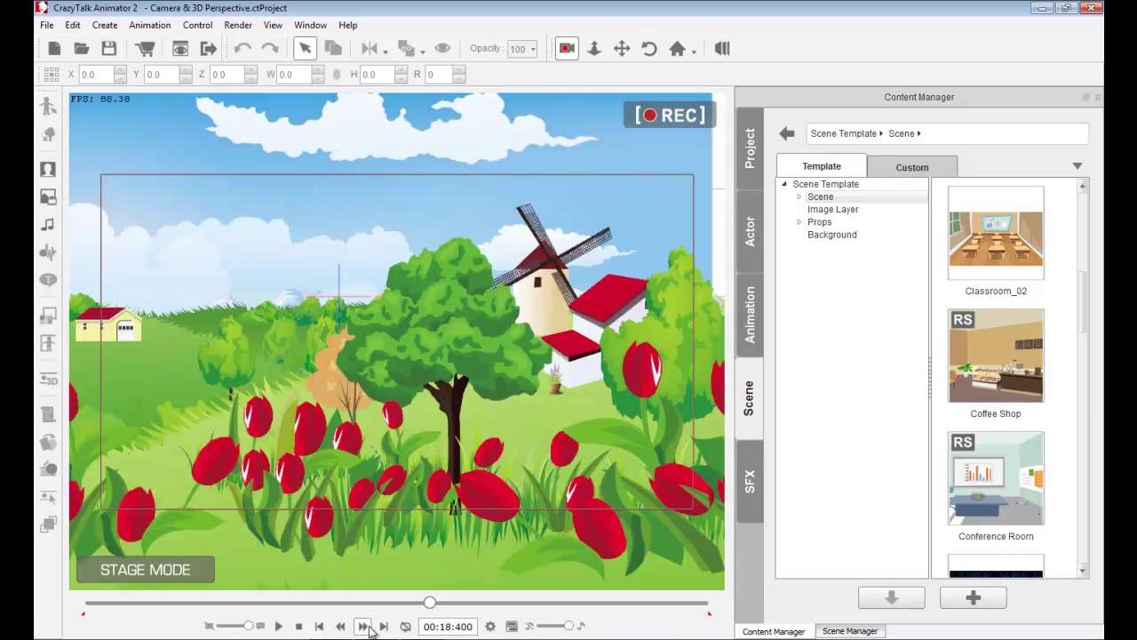
{"action": "left_click", "coordinate": [300, 625]}
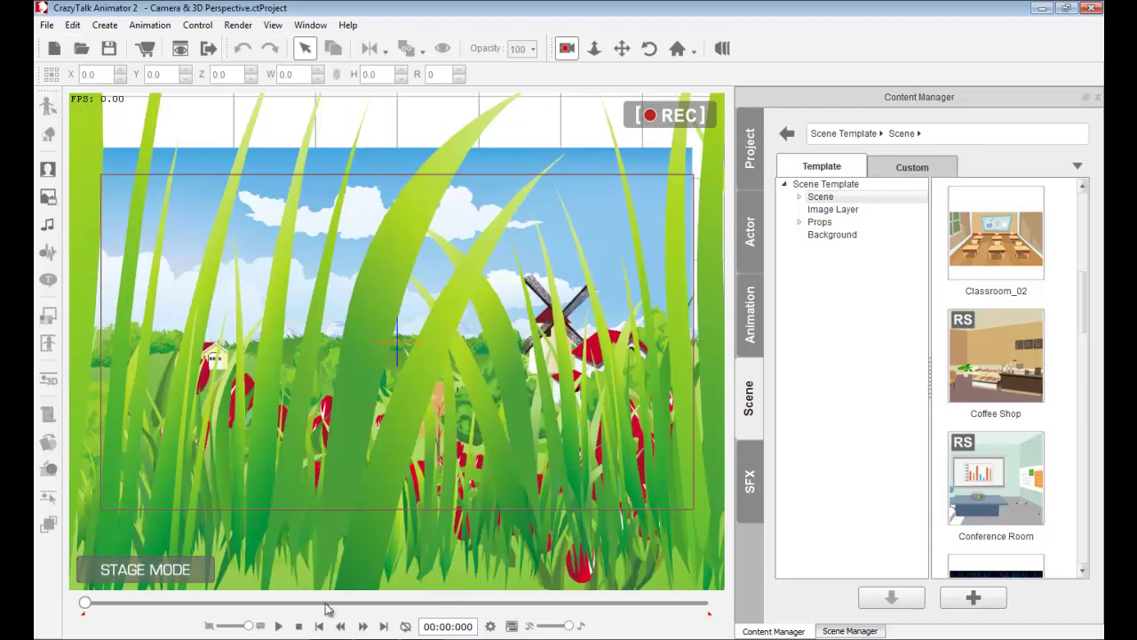
{"action": "left_click", "coordinate": [279, 625]}
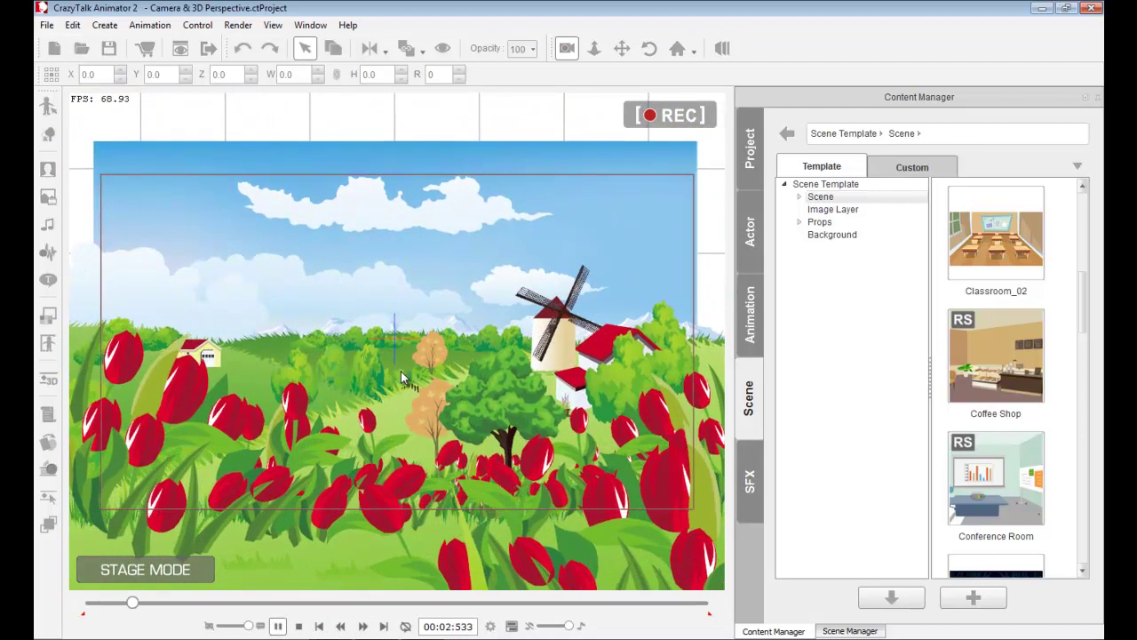
{"action": "left_click", "coordinate": [301, 626]}
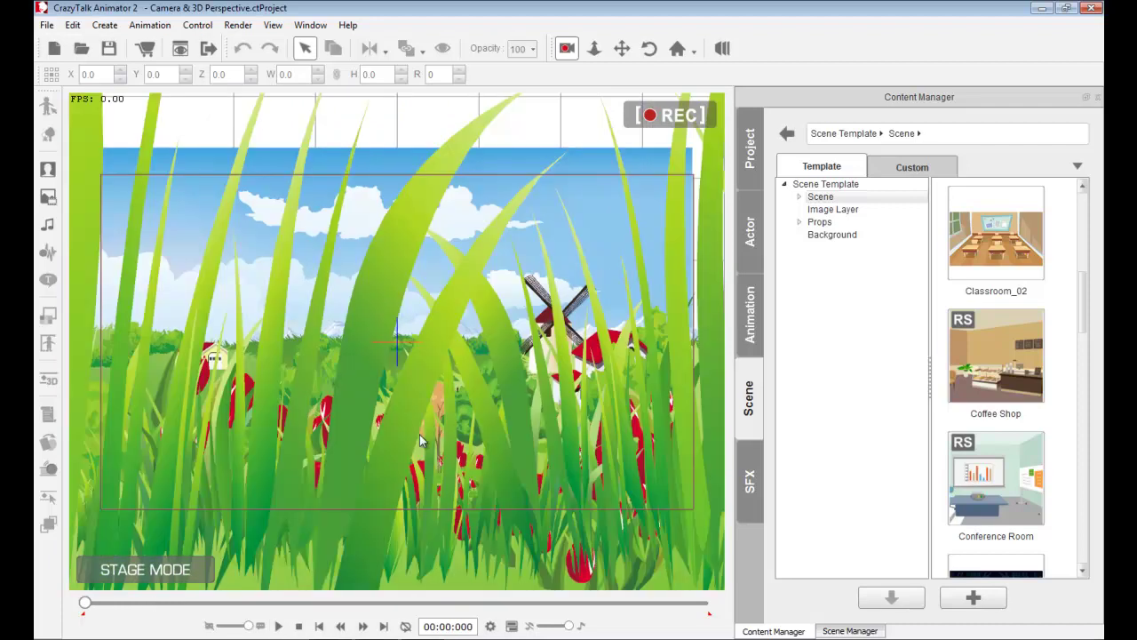
Step: Start a new project, try the Classroom_02 scene template and replace it with the Coffee Shop scene
{"action": "key", "text": "ctrl+n"}
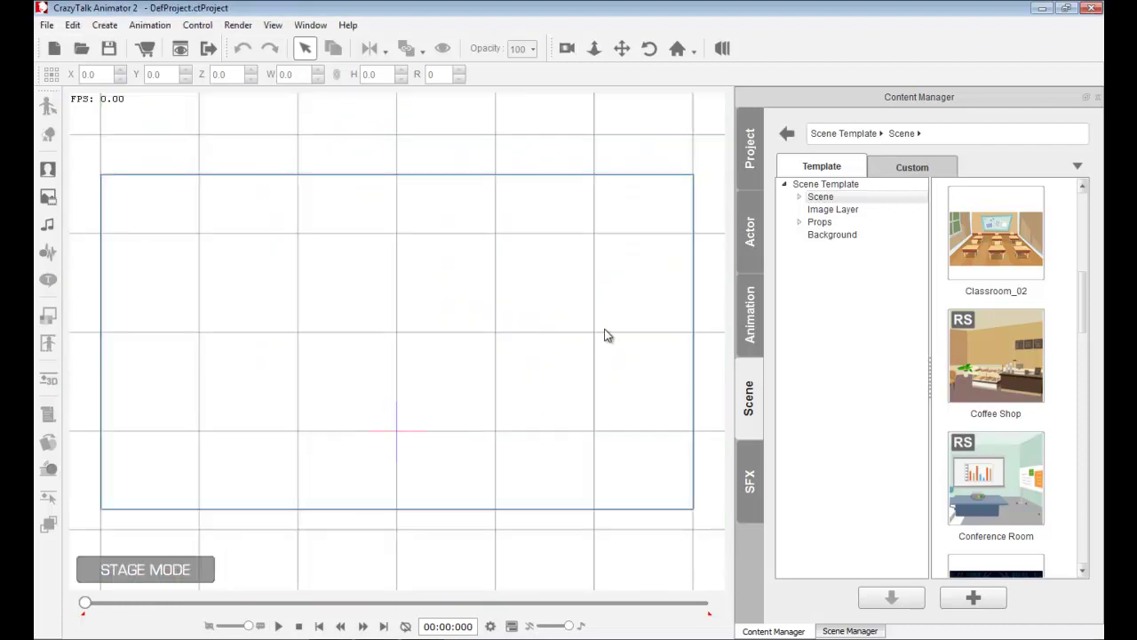
{"action": "double_click", "coordinate": [1053, 244]}
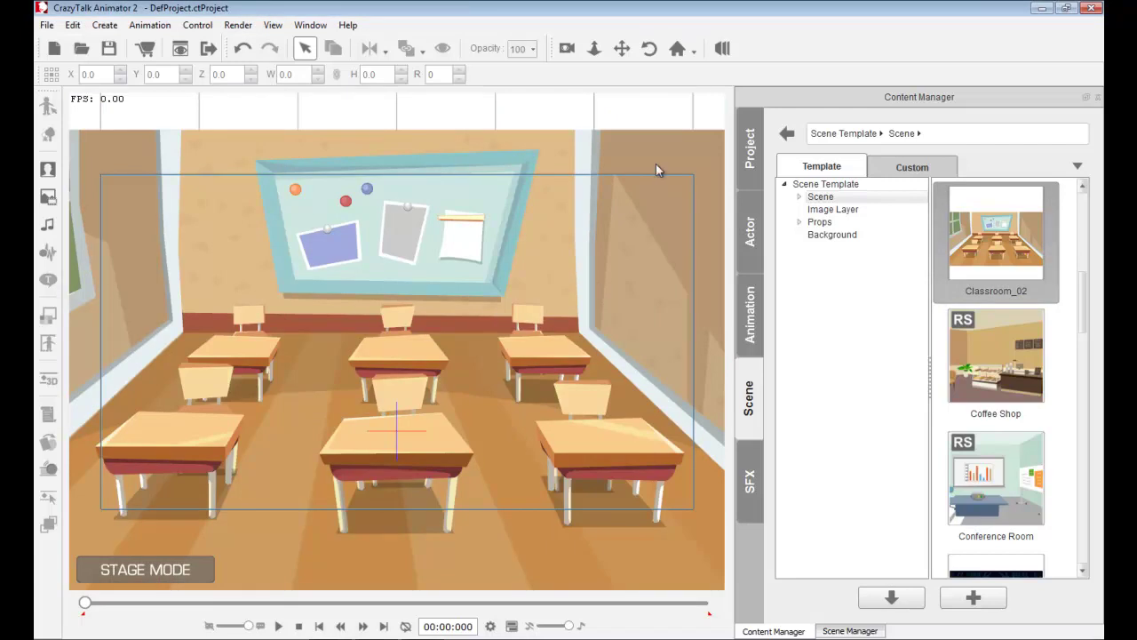
{"action": "double_click", "coordinate": [1010, 358]}
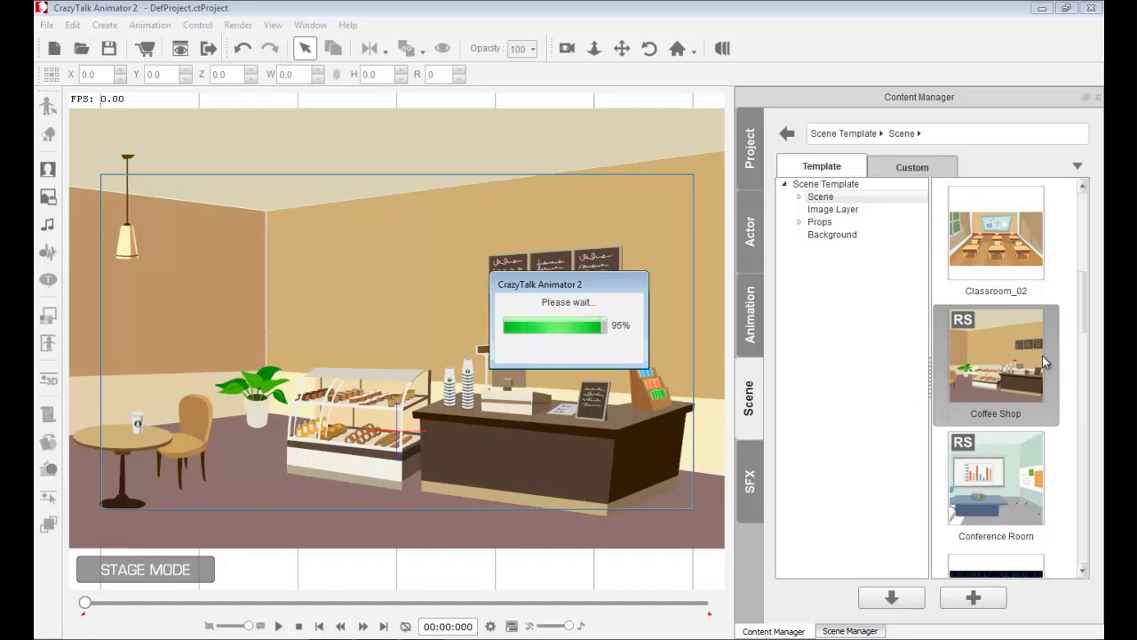
{"action": "left_click_drag", "start_coordinate": [1084, 318], "coordinate": [1083, 442]}
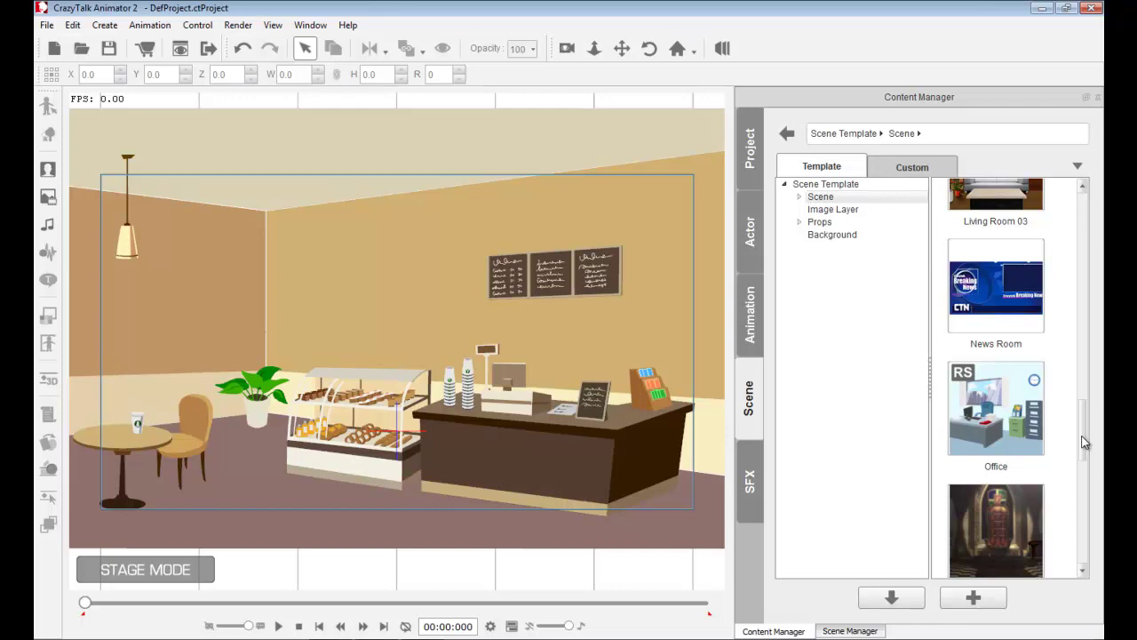
{"action": "left_click_drag", "start_coordinate": [1083, 441], "coordinate": [1075, 303]}
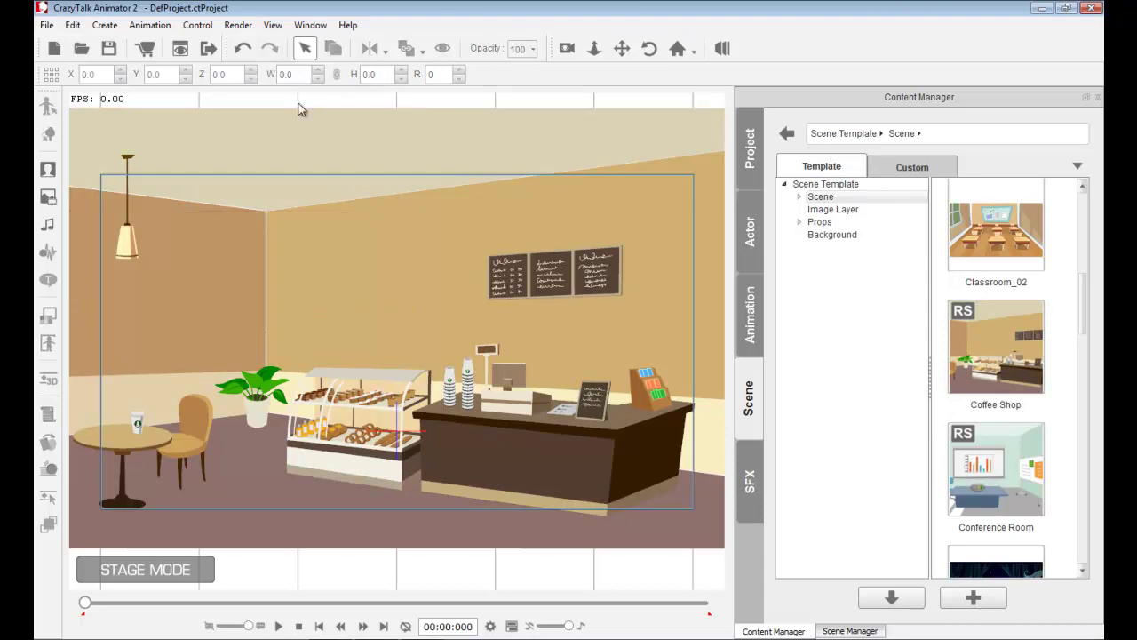
Step: Review the individual objects that make up the coffee shop and select the whole Scene
{"action": "left_click", "coordinate": [128, 230]}
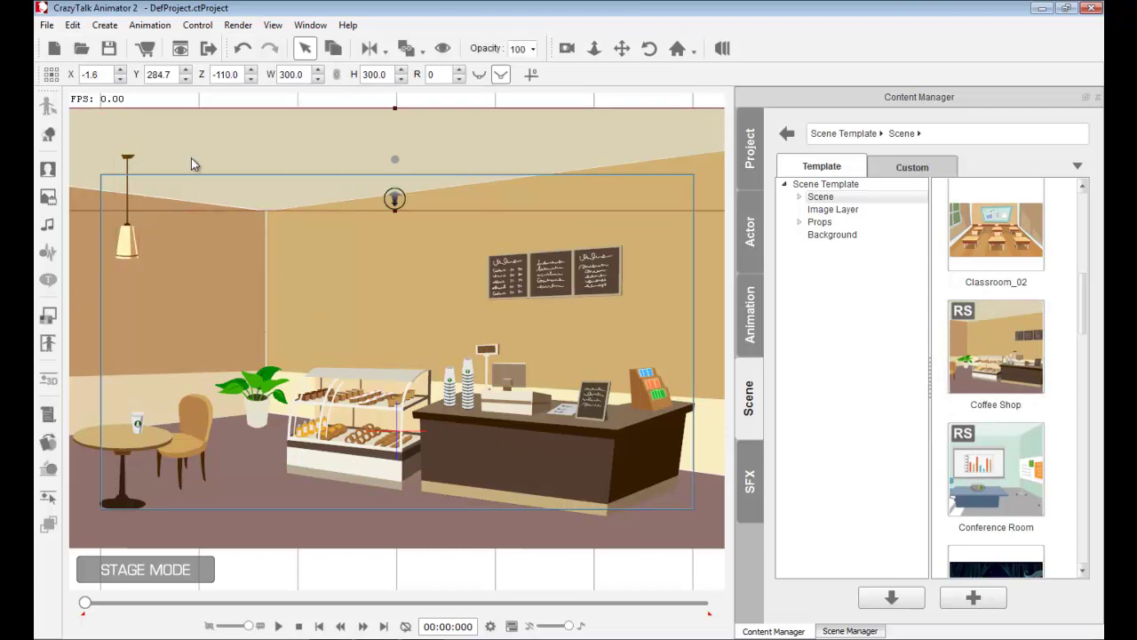
{"action": "left_click", "coordinate": [853, 629]}
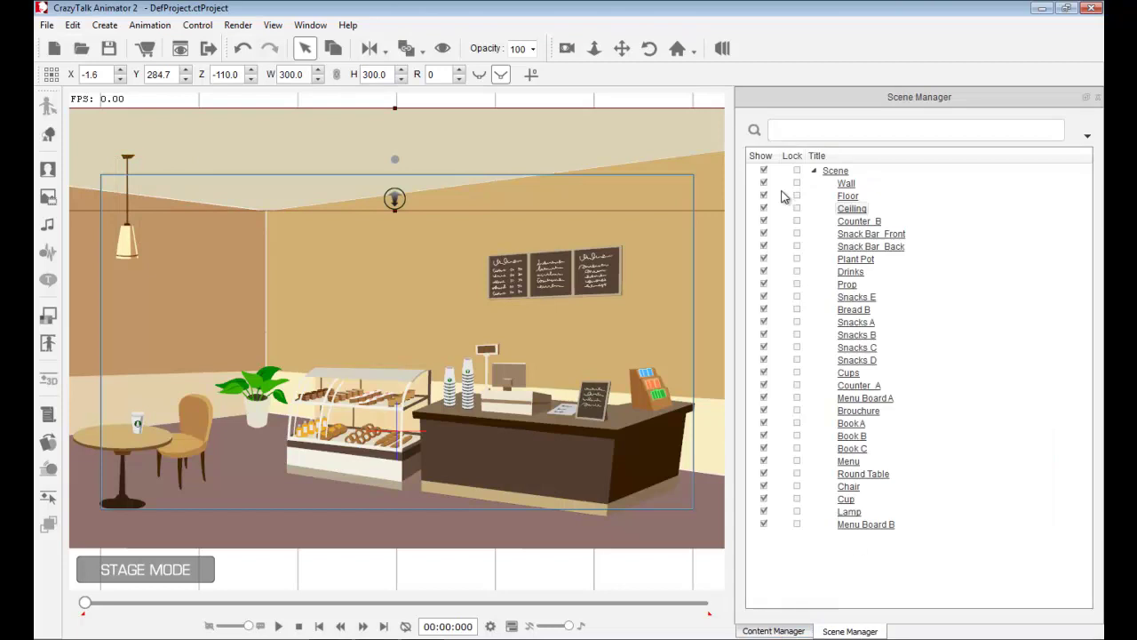
{"action": "left_click", "coordinate": [833, 172]}
{"action": "left_click", "coordinate": [775, 631]}
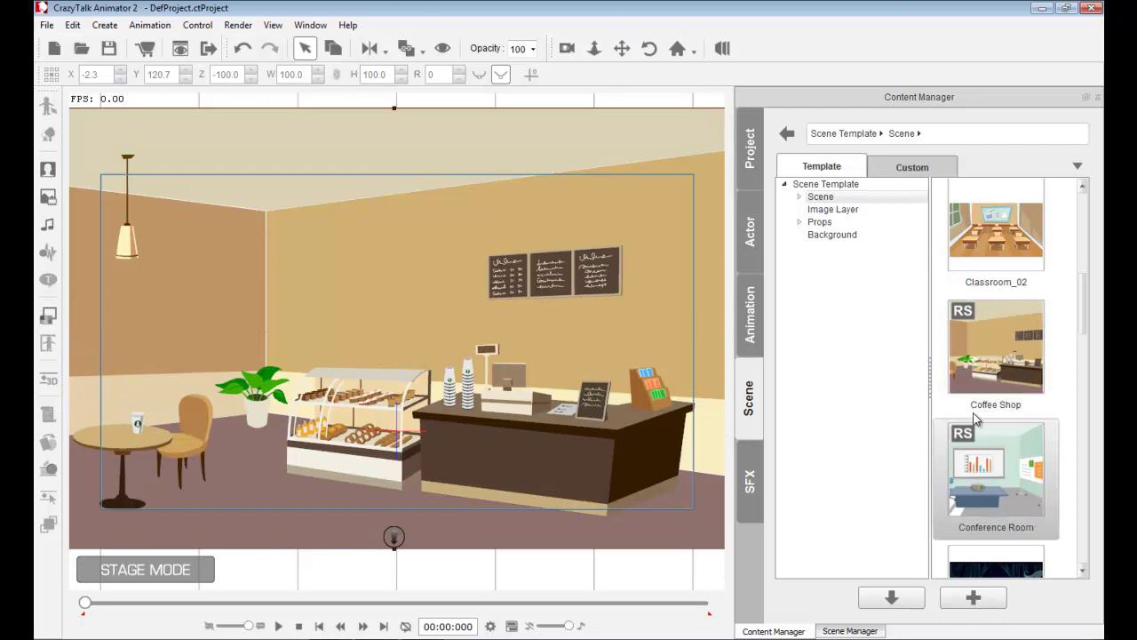
Step: Preview the Line Art, Neon, Pop Art and Retro render styles on the whole scene, and restore Default
{"action": "left_click", "coordinate": [49, 317]}
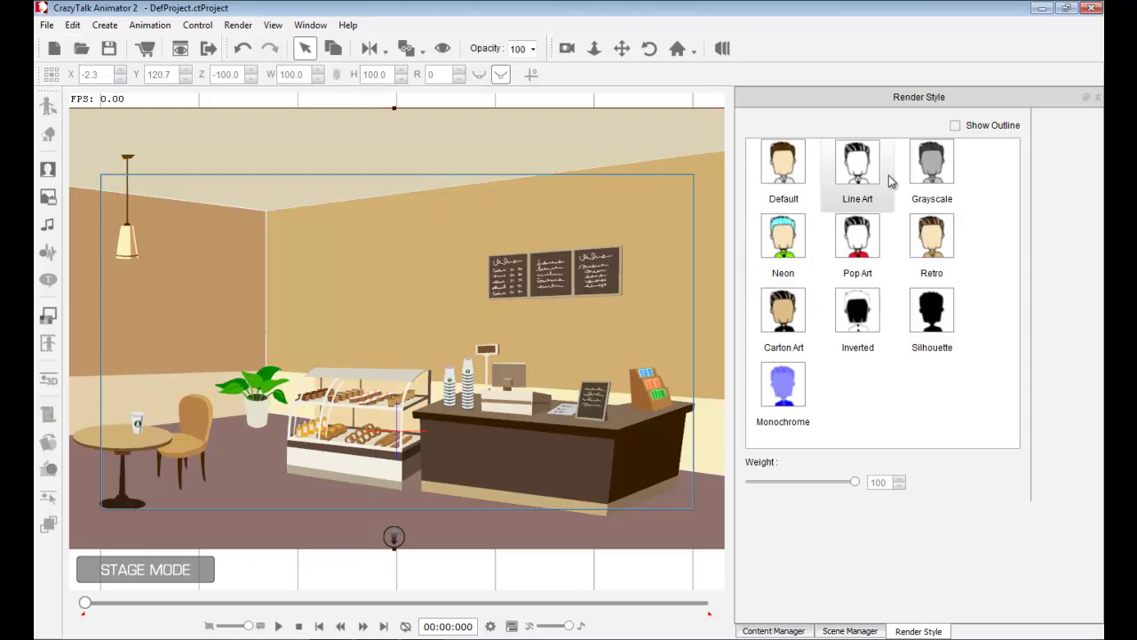
{"action": "left_click", "coordinate": [859, 173]}
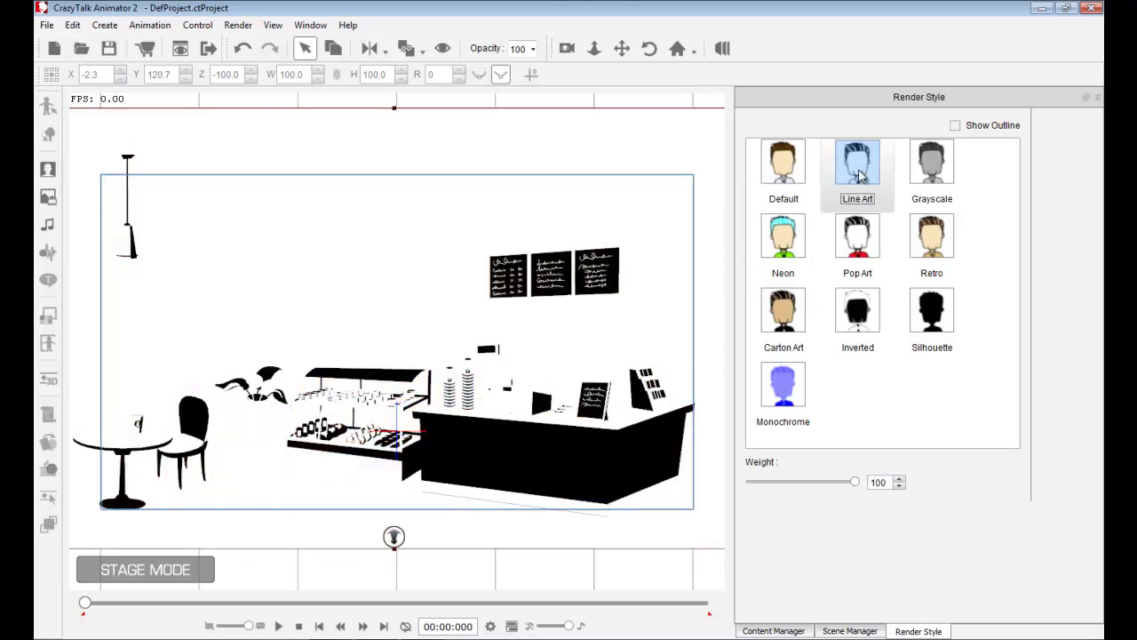
{"action": "left_click", "coordinate": [793, 243]}
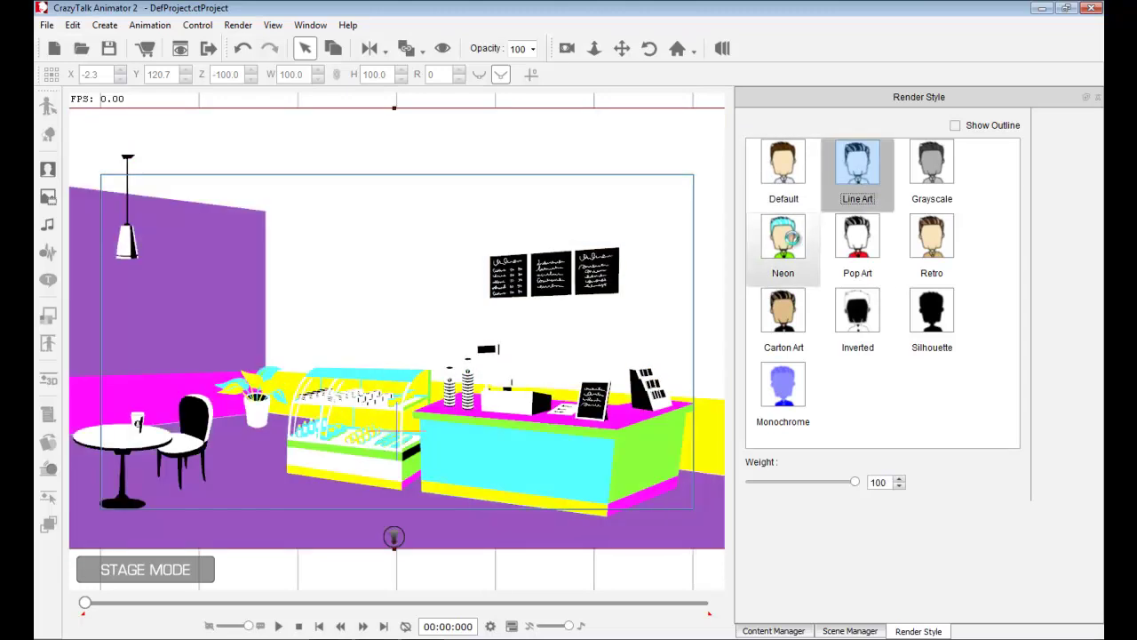
{"action": "left_click", "coordinate": [875, 247]}
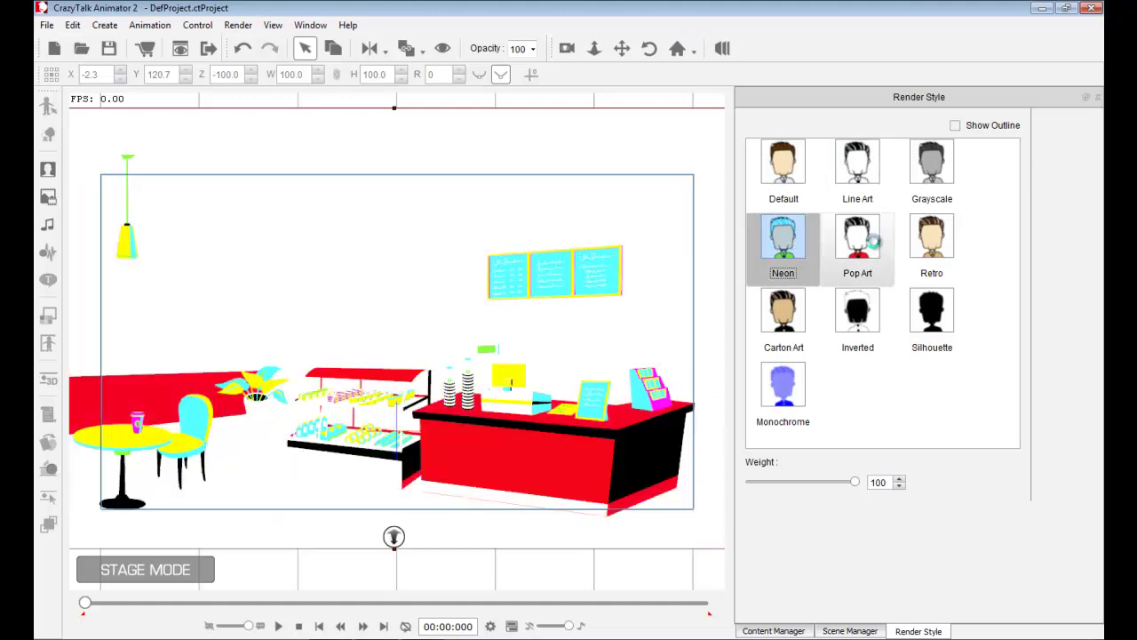
{"action": "left_click", "coordinate": [928, 238]}
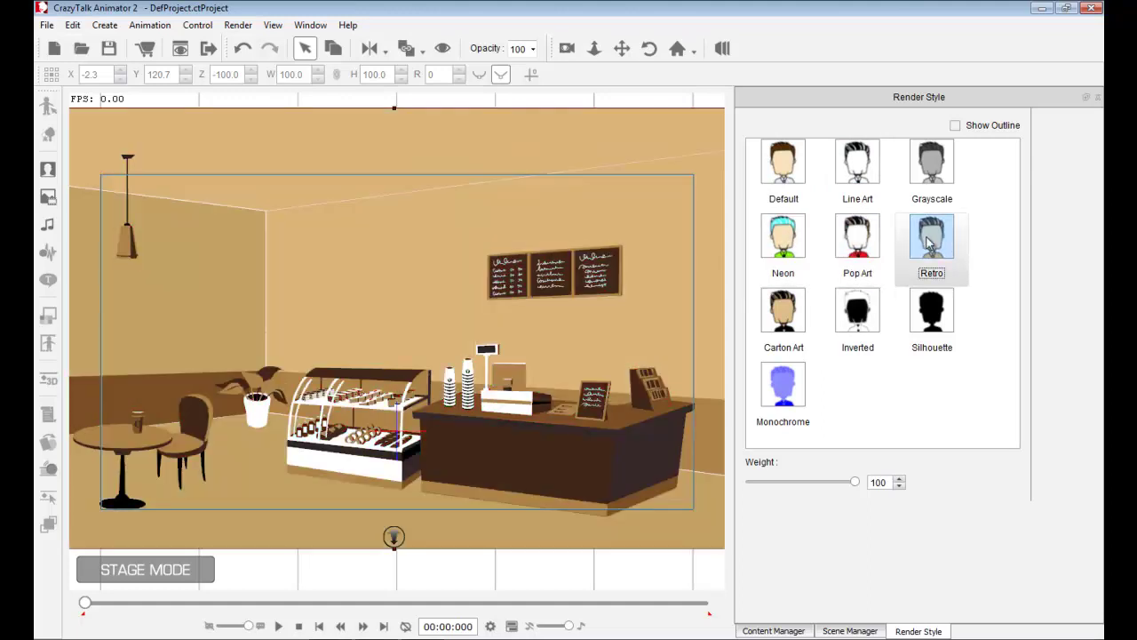
{"action": "left_click", "coordinate": [795, 176]}
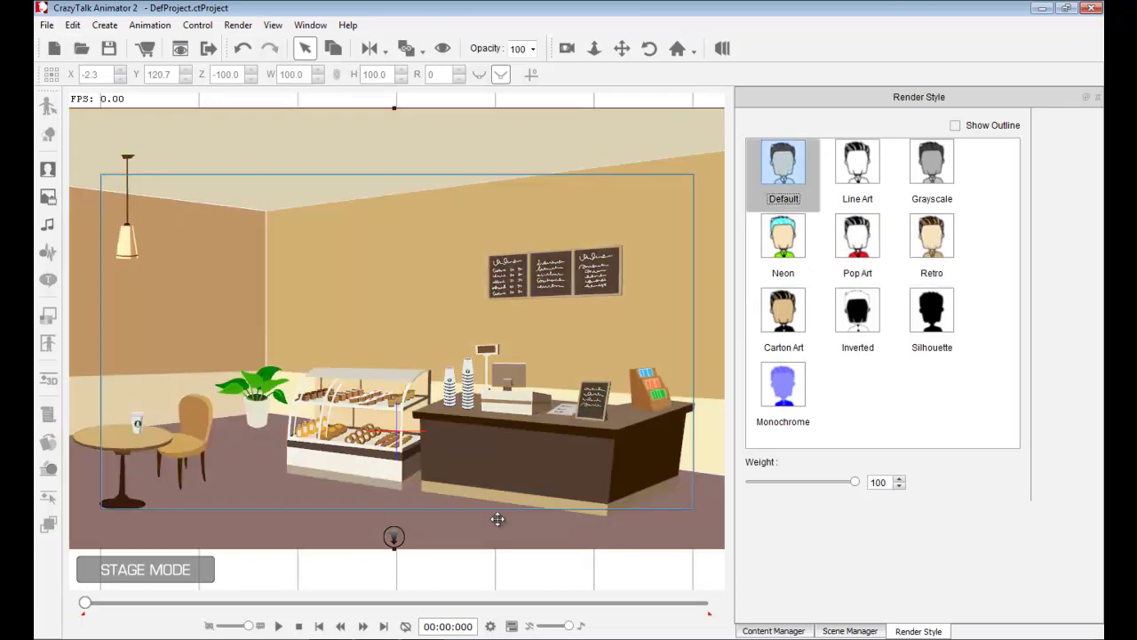
Step: Apply the Neon render style individually to the counter, the round table and the snack bar display case
{"action": "left_click", "coordinate": [549, 448]}
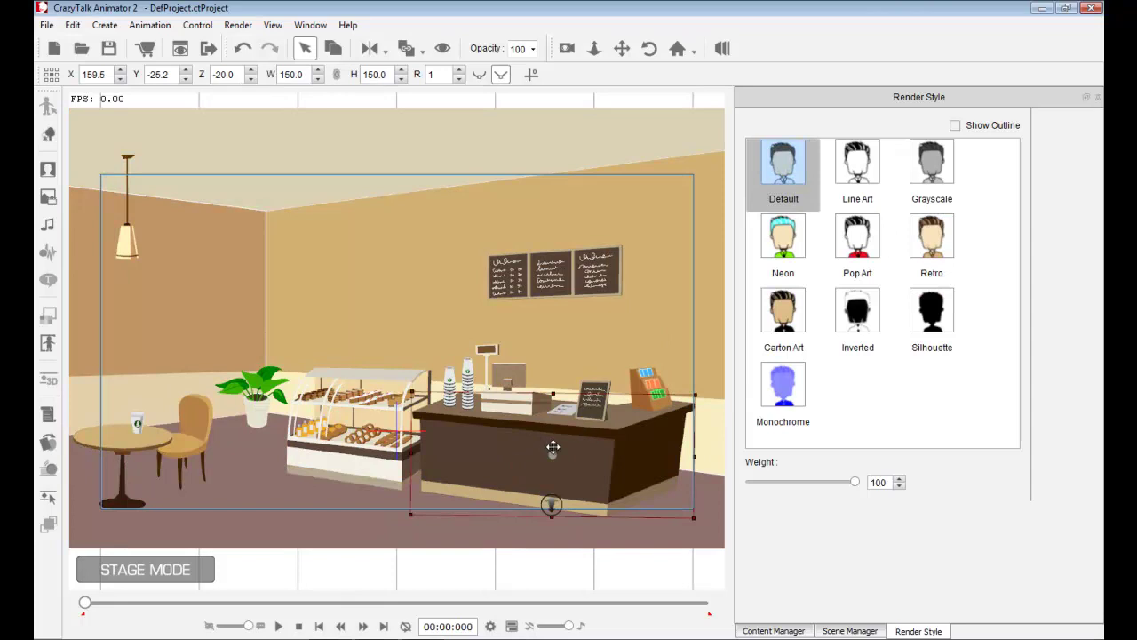
{"action": "left_click", "coordinate": [797, 250]}
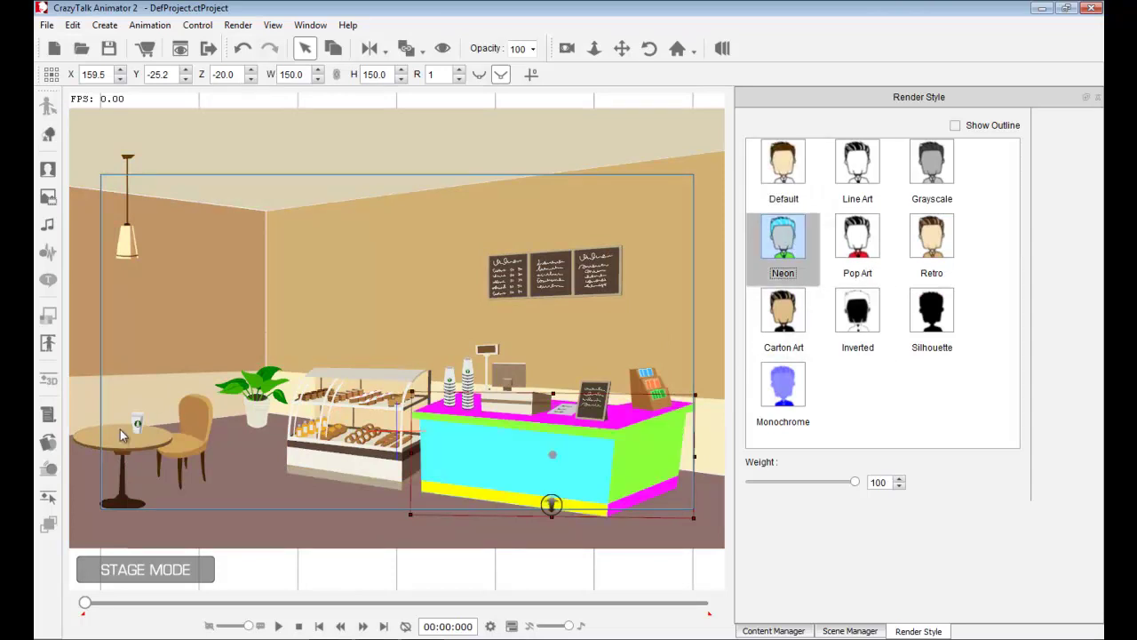
{"action": "left_click", "coordinate": [119, 431]}
{"action": "left_click", "coordinate": [786, 242]}
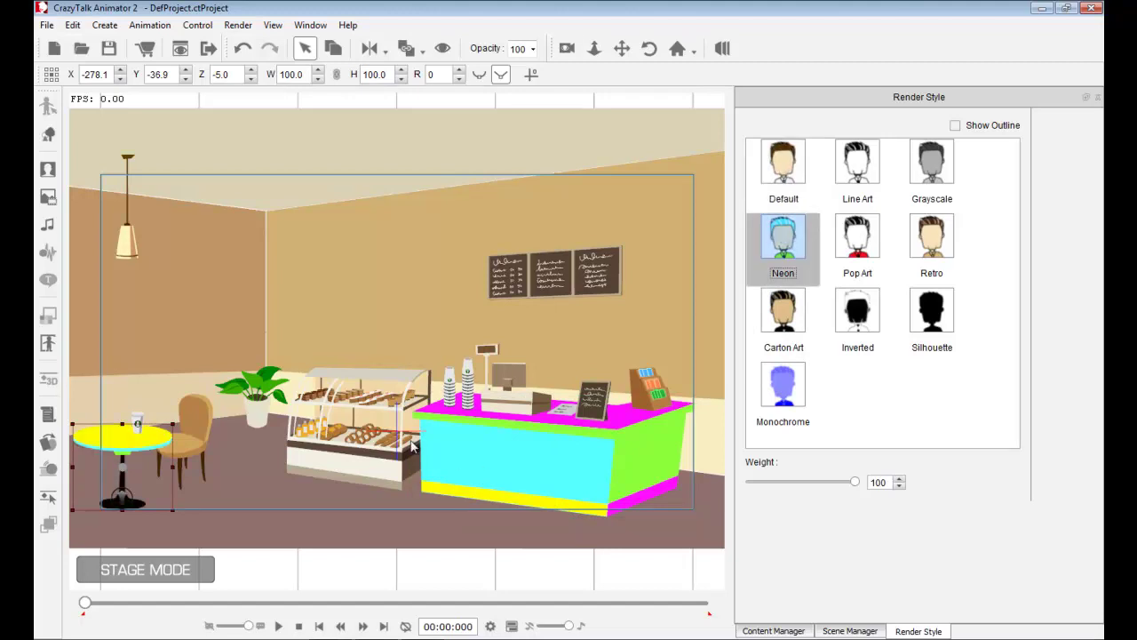
{"action": "left_click", "coordinate": [371, 464]}
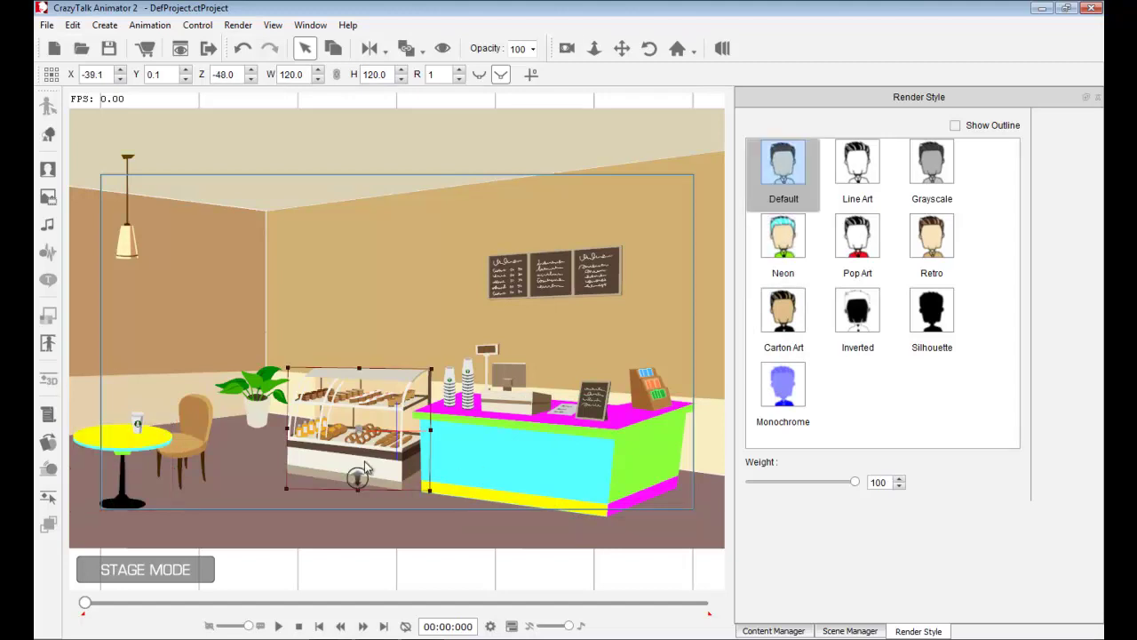
{"action": "left_click", "coordinate": [775, 264]}
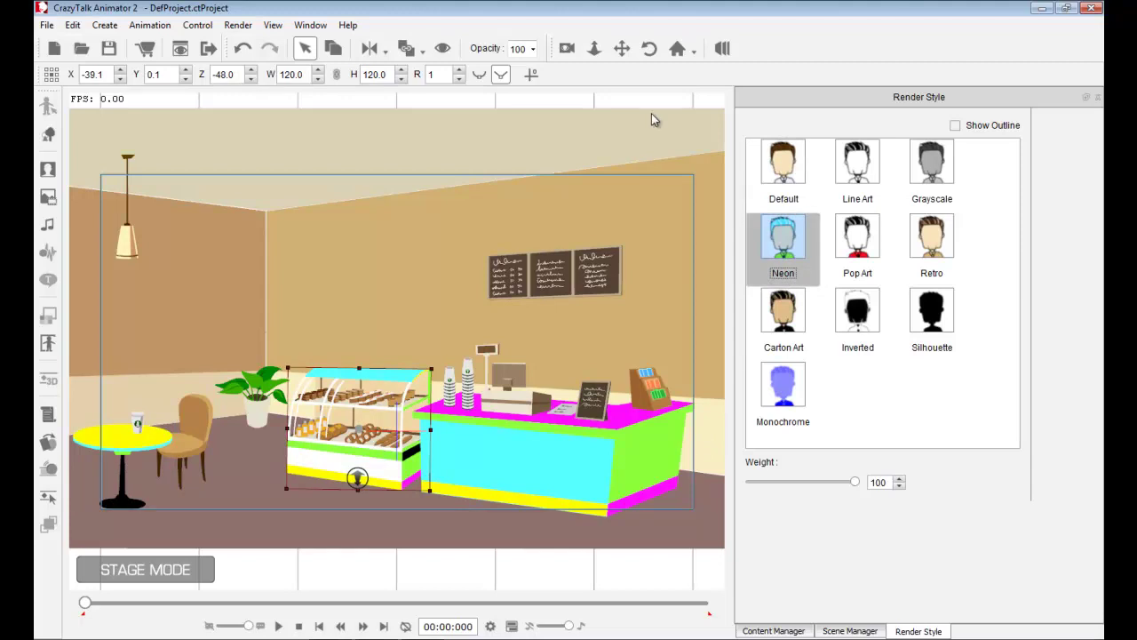
Step: Start a new project without saving the coffee shop, and show the scene template library
{"action": "key", "text": "ctrl+n"}
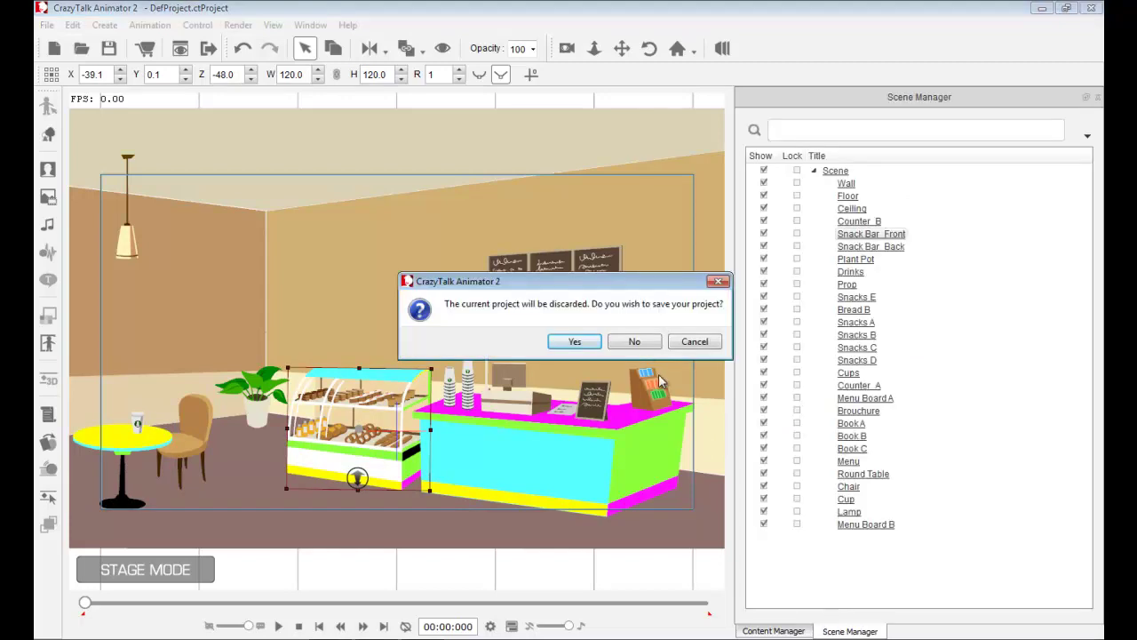
{"action": "left_click", "coordinate": [634, 343]}
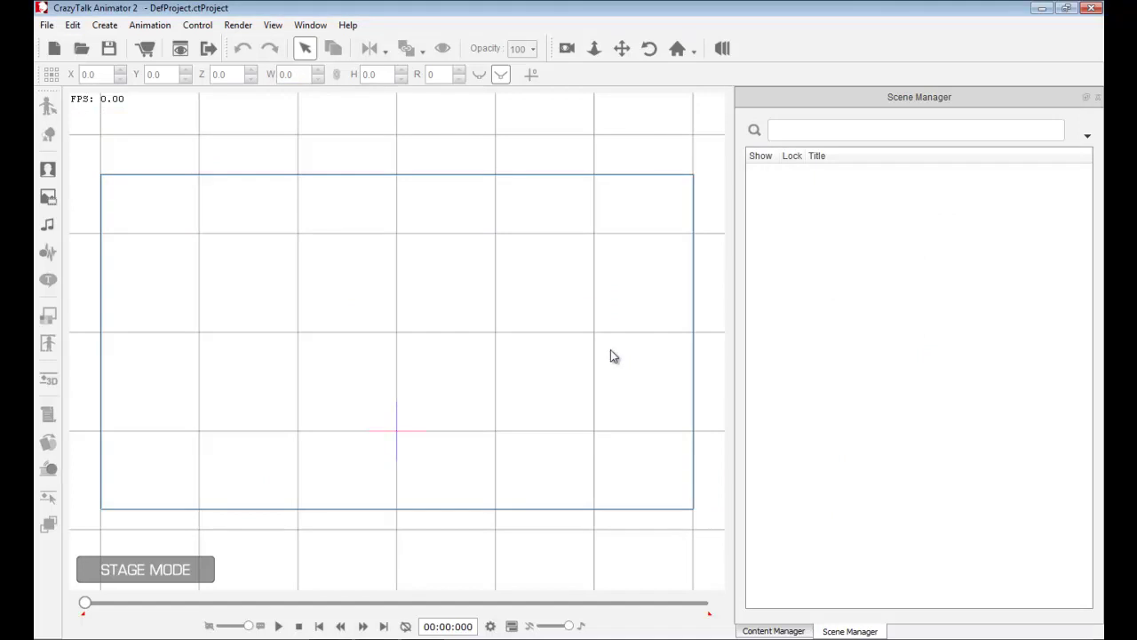
{"action": "key", "text": "F4"}
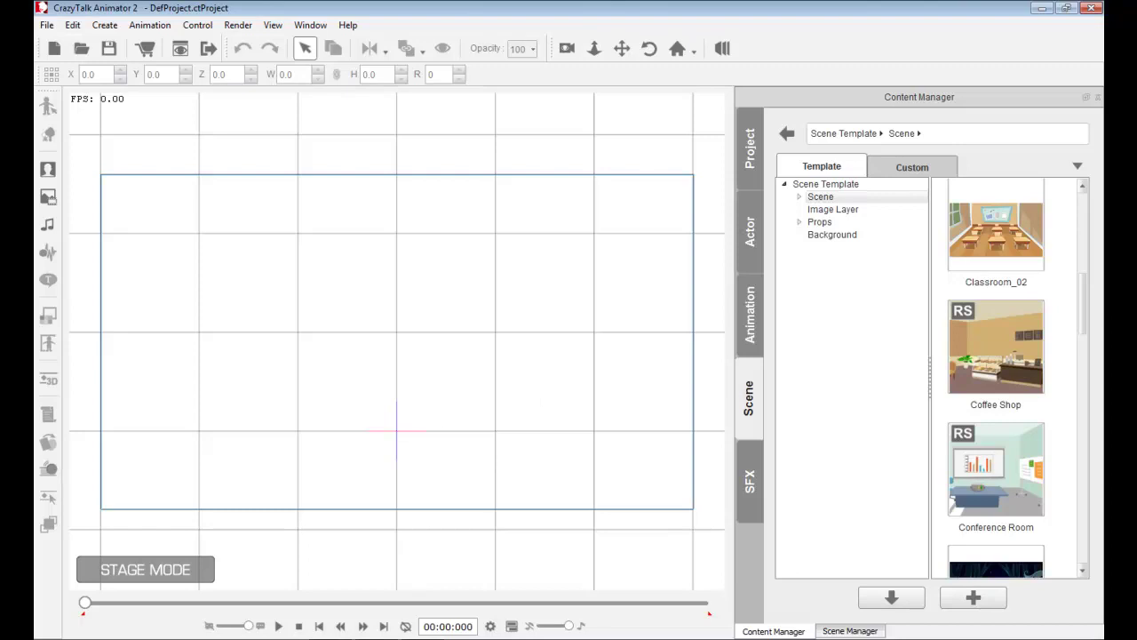
Step: Switch to Windows Explorer and open the Images folder under Live Demo Materials, CTA Live Demo Materials, CTA2 on the Desktop
{"action": "key", "text": "super+e"}
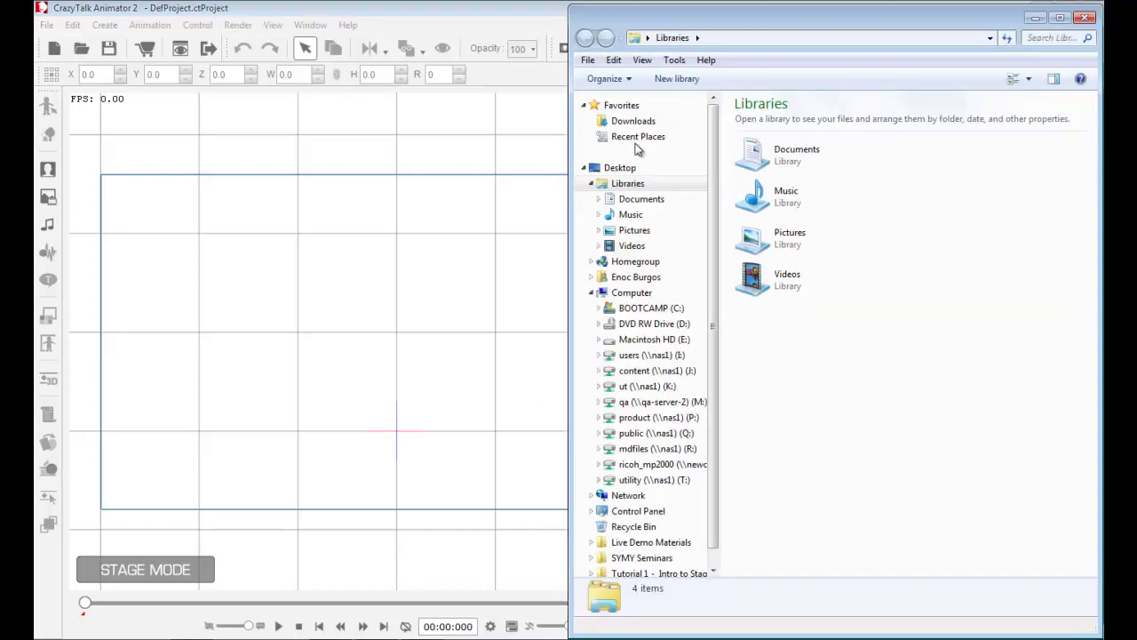
{"action": "left_click", "coordinate": [624, 169]}
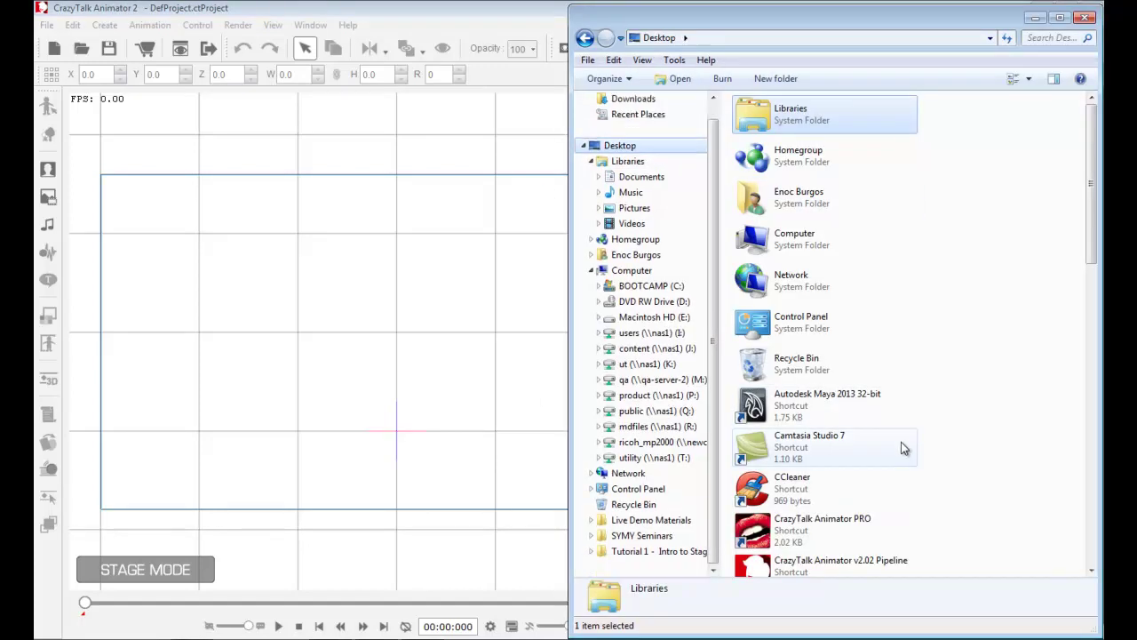
{"action": "left_click_drag", "start_coordinate": [1093, 235], "coordinate": [1099, 462]}
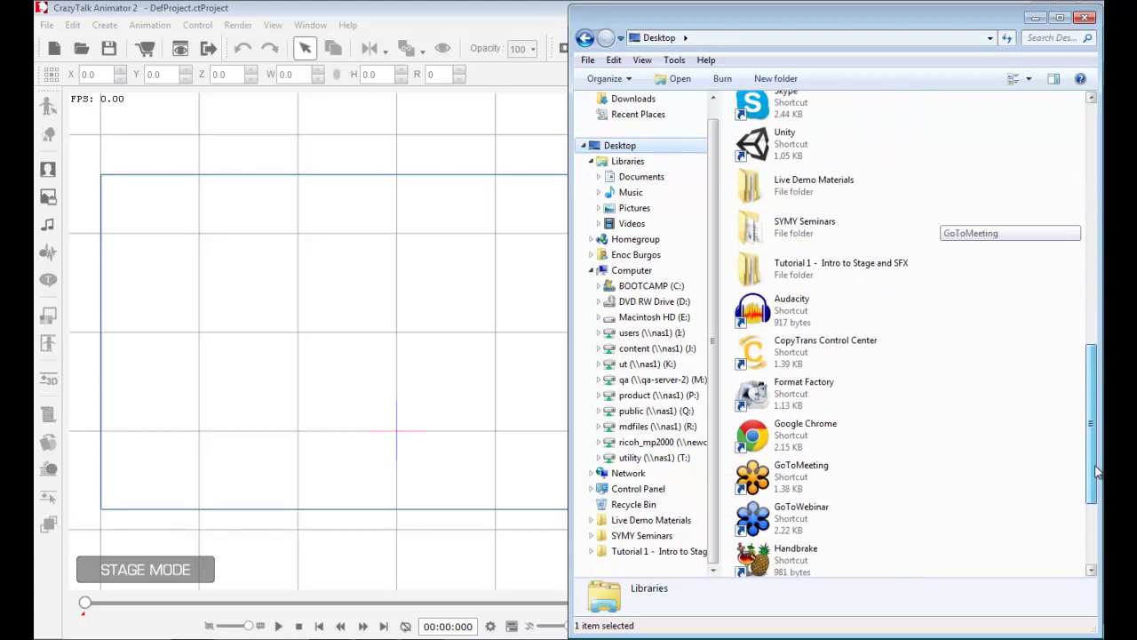
{"action": "double_click", "coordinate": [778, 178]}
{"action": "double_click", "coordinate": [780, 157]}
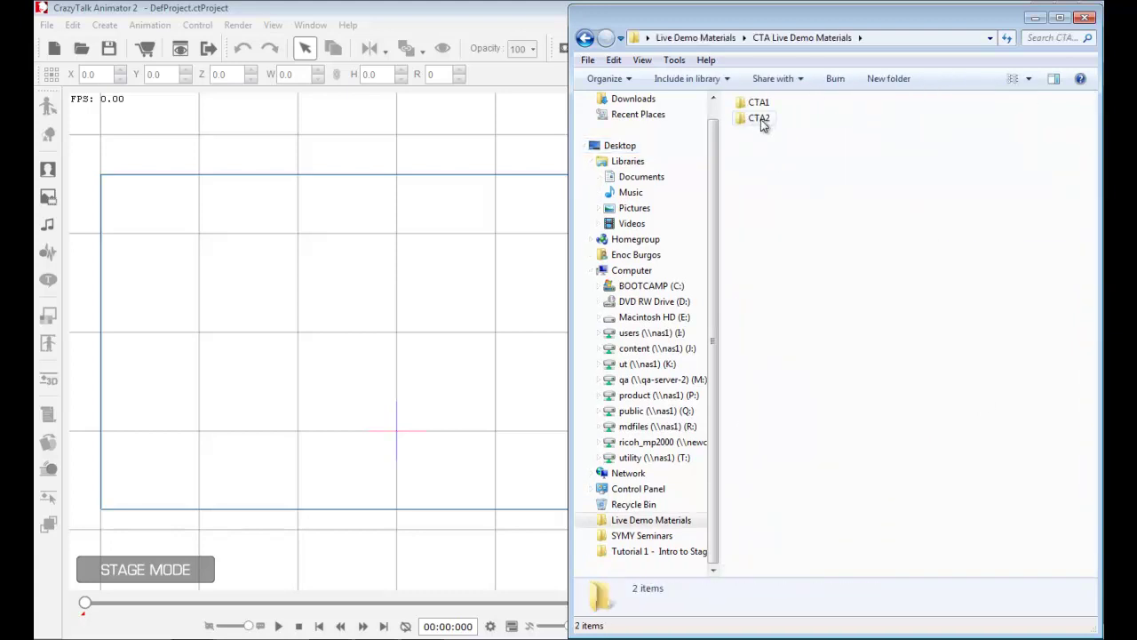
{"action": "double_click", "coordinate": [760, 136]}
{"action": "double_click", "coordinate": [767, 186]}
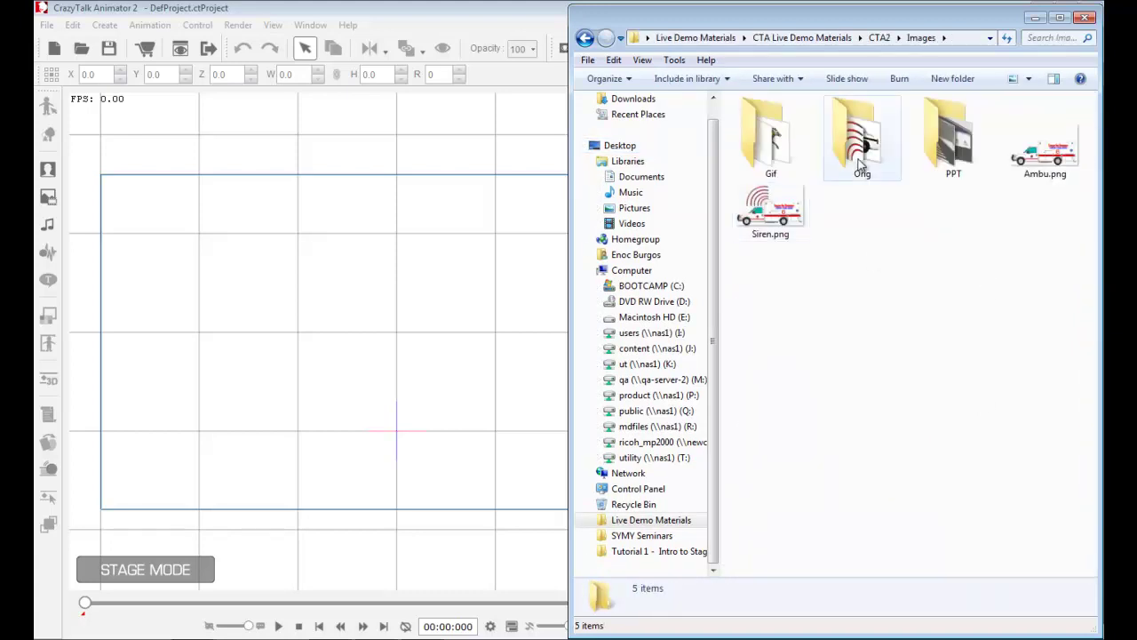
Step: Open the Backgrounds folder in CTA2 and import A Beautiful Field.jpg onto the stage as a background
{"action": "left_click", "coordinate": [585, 37]}
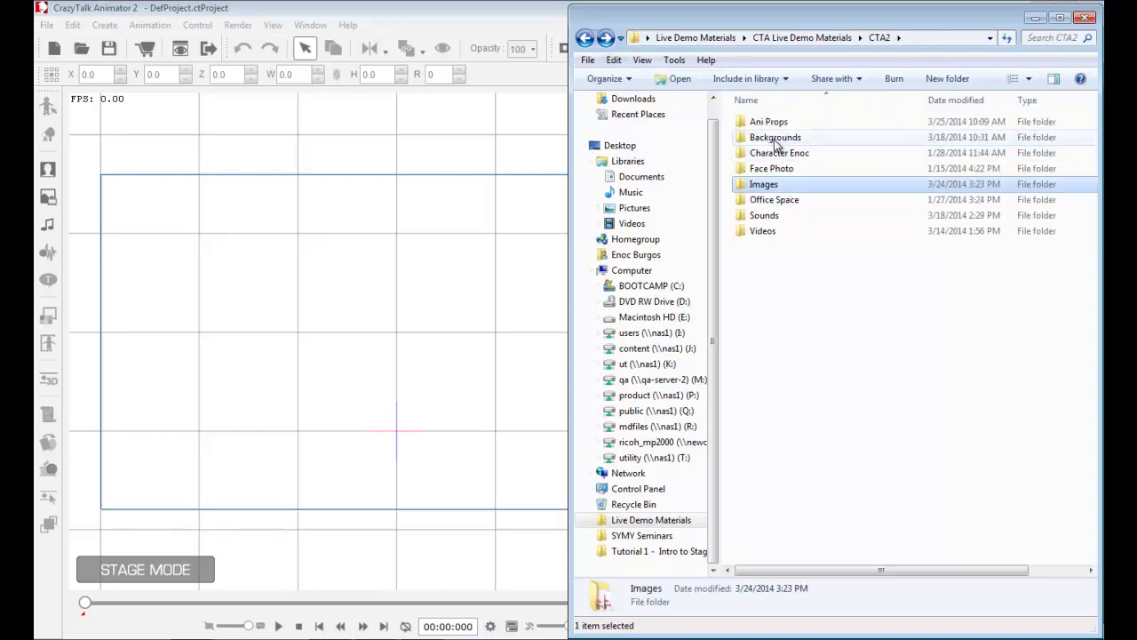
{"action": "double_click", "coordinate": [755, 140]}
{"action": "scroll", "coordinate": [1092, 233], "scroll_direction": "down", "scroll_amount": 3}
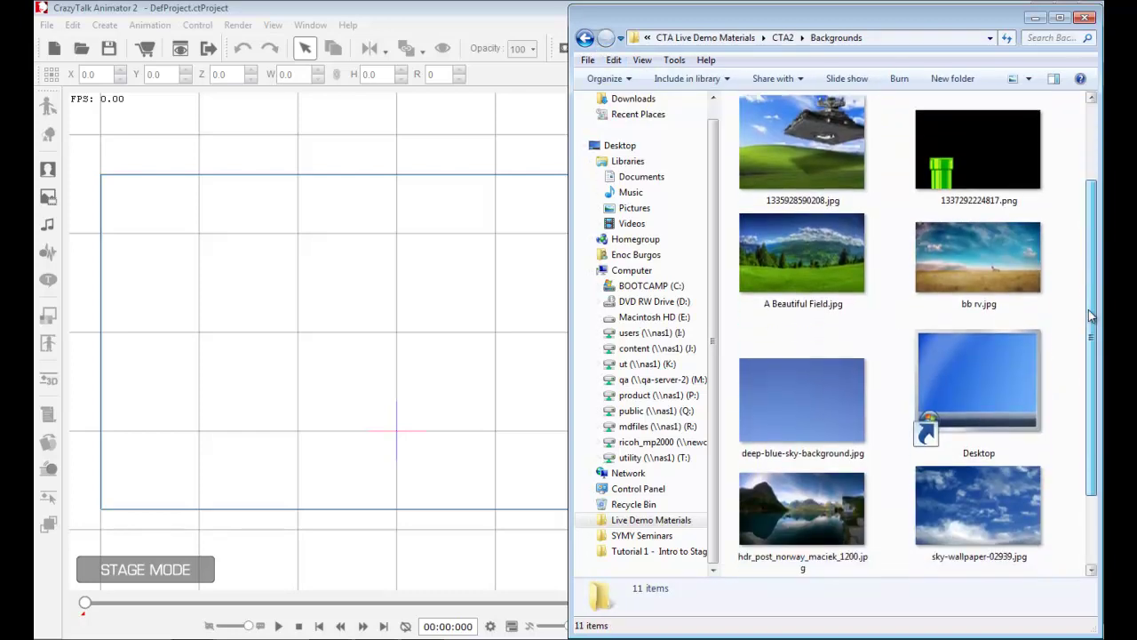
{"action": "left_click", "coordinate": [814, 360]}
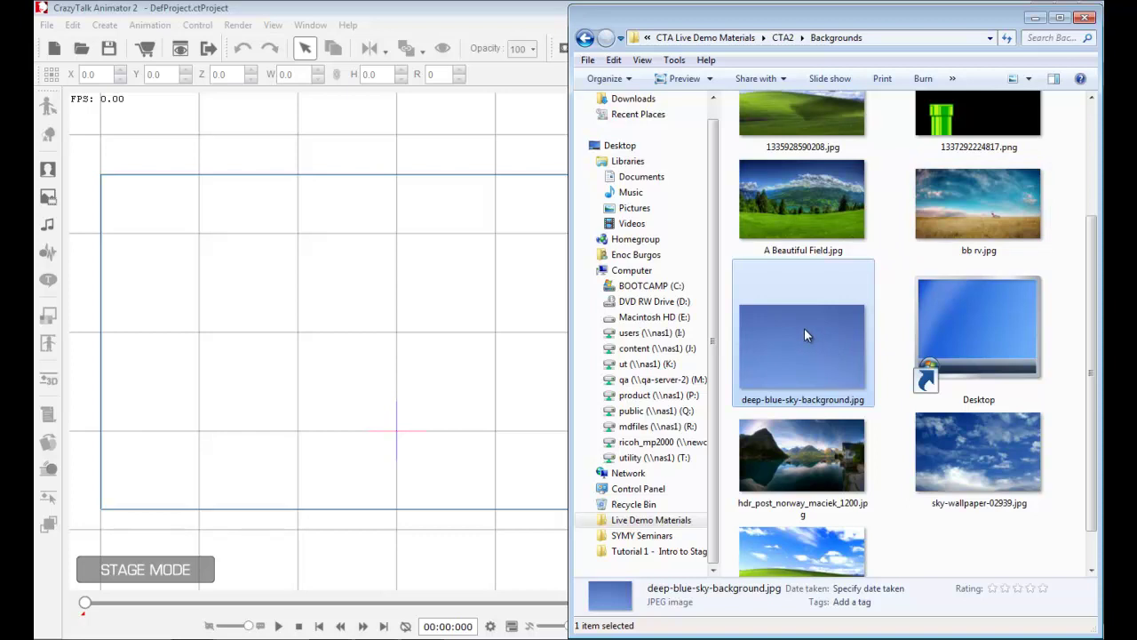
{"action": "left_click", "coordinate": [792, 198]}
{"action": "left_click_drag", "start_coordinate": [670, 210], "coordinate": [373, 264]}
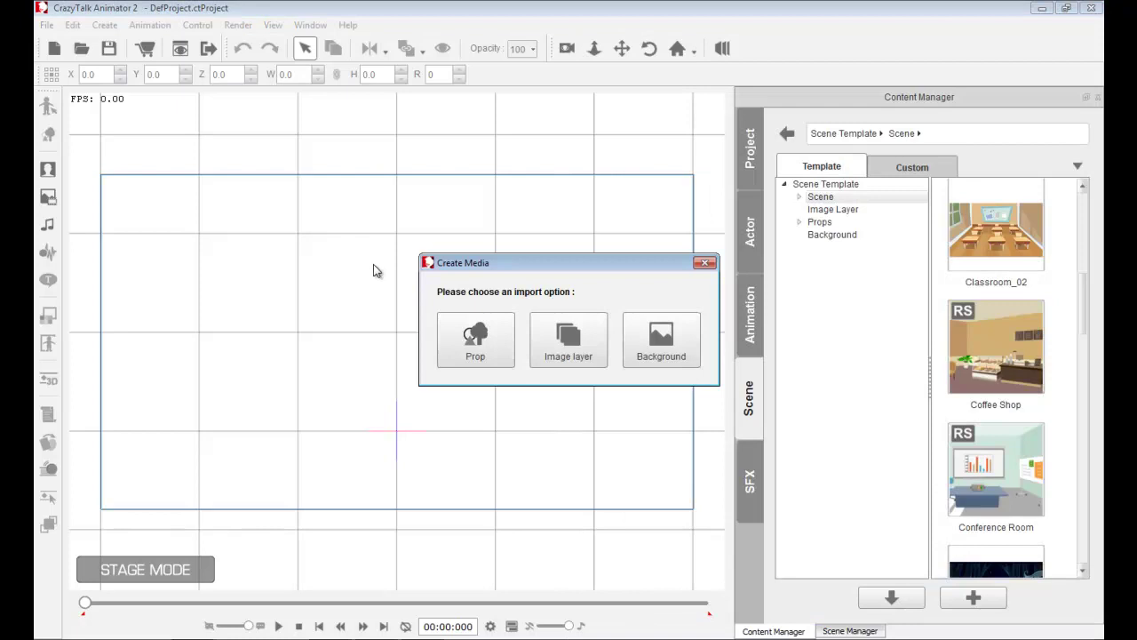
{"action": "left_click", "coordinate": [656, 354]}
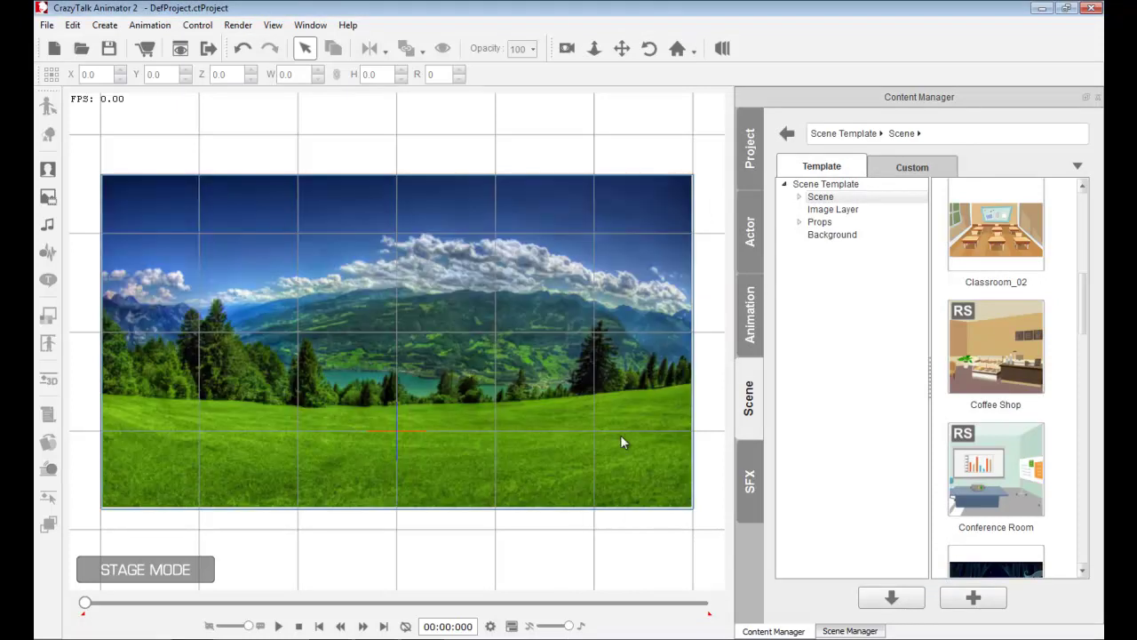
Step: Orbit the stage in 3D view to inspect how the background image behaves, and return to the camera view
{"action": "left_click", "coordinate": [723, 49]}
{"action": "left_click_drag", "start_coordinate": [605, 326], "coordinate": [602, 317]}
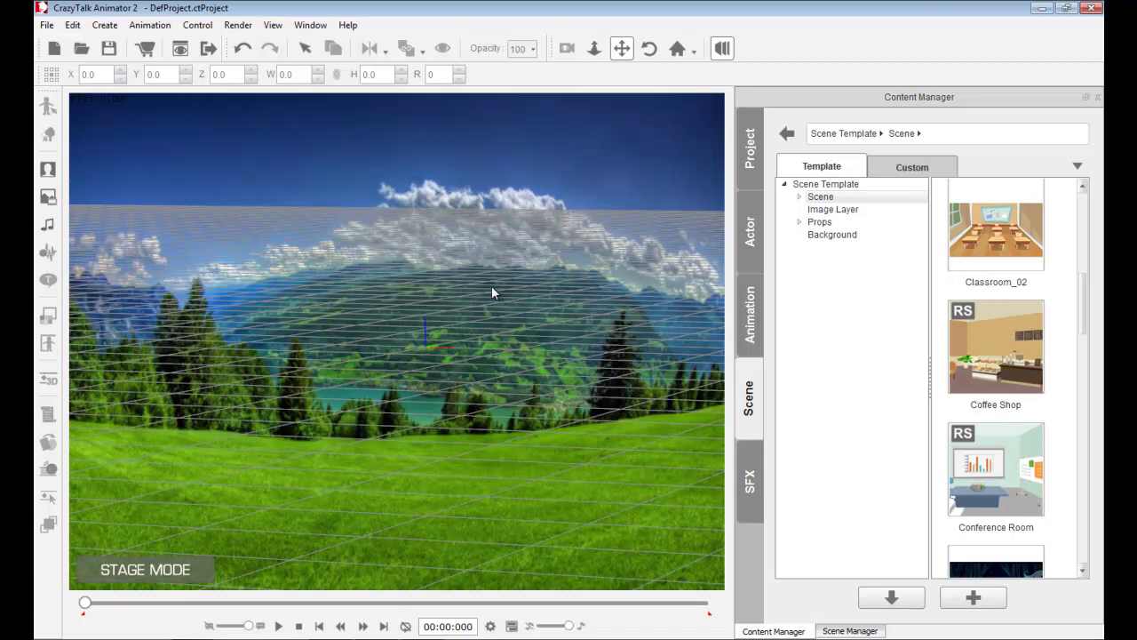
{"action": "left_click", "coordinate": [724, 50]}
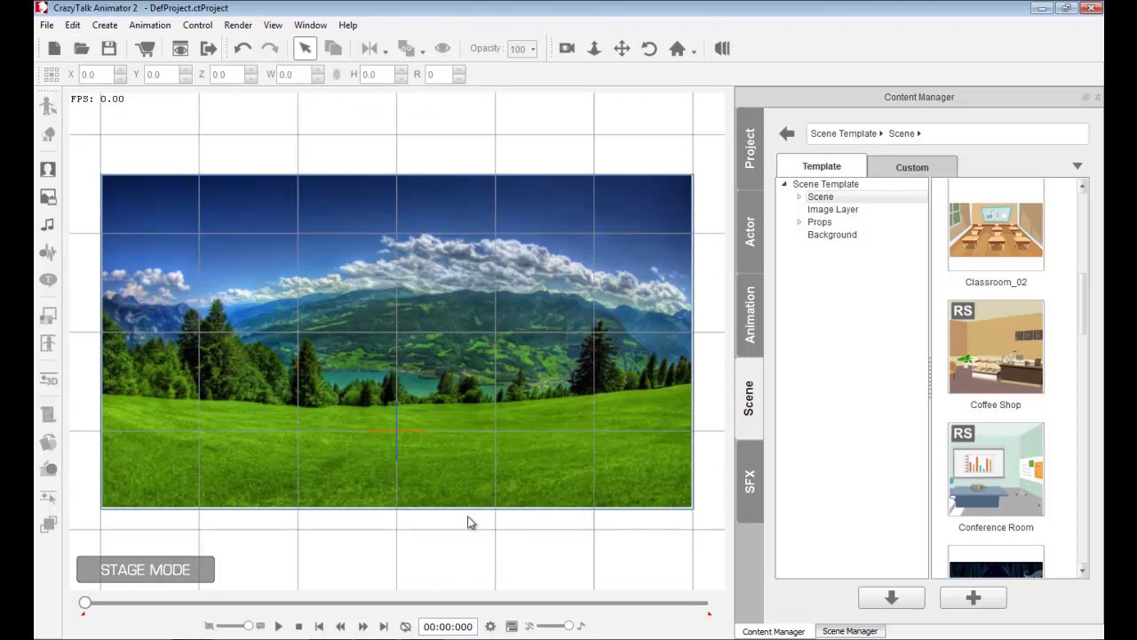
Step: Undo the background import and review the background options in the project settings without changing them
{"action": "key", "text": "ctrl+z"}
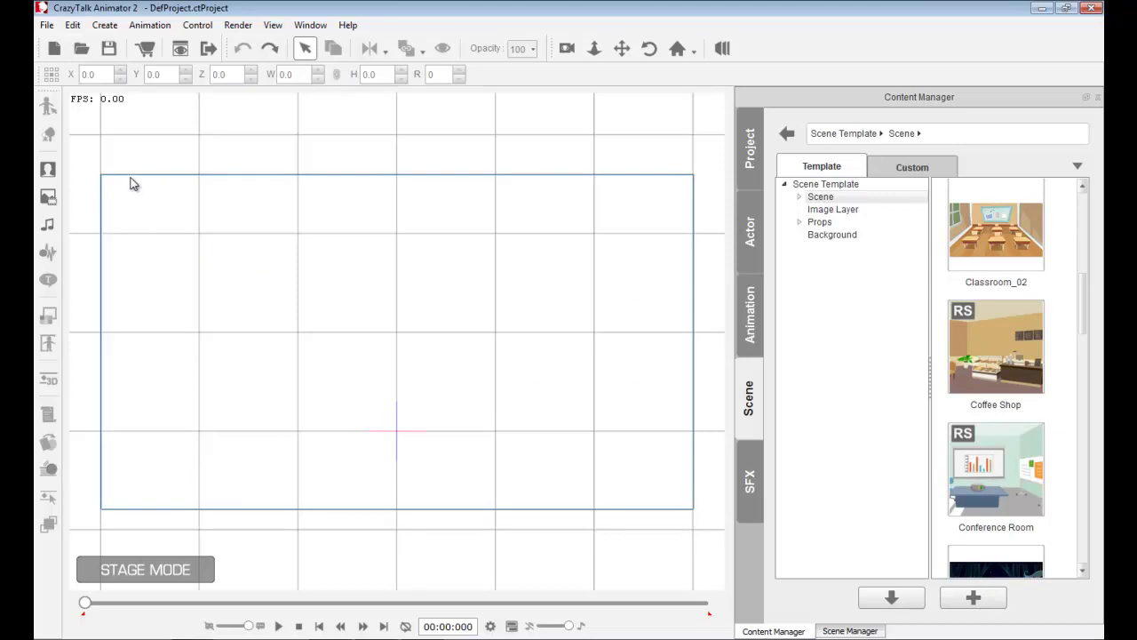
{"action": "left_click", "coordinate": [491, 627]}
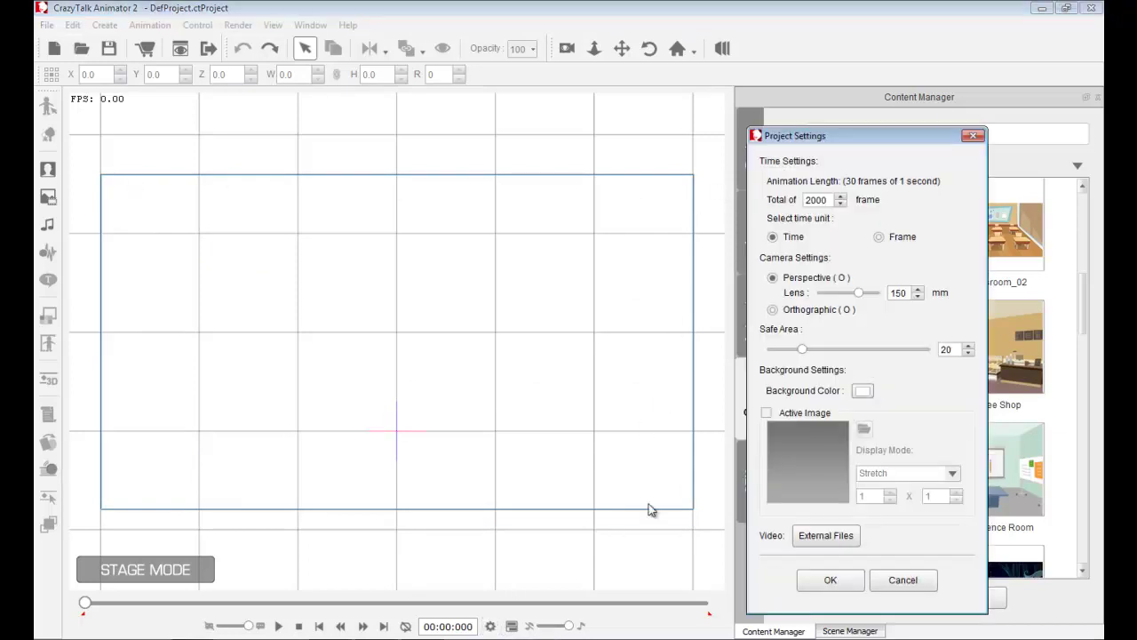
{"action": "left_click_drag", "start_coordinate": [901, 138], "coordinate": [921, 81]}
{"action": "mouse_move", "coordinate": [825, 293]}
{"action": "left_mouse_down"}
{"action": "mouse_move", "coordinate": [937, 295]}
{"action": "mouse_move", "coordinate": [824, 311]}
{"action": "left_mouse_up"}
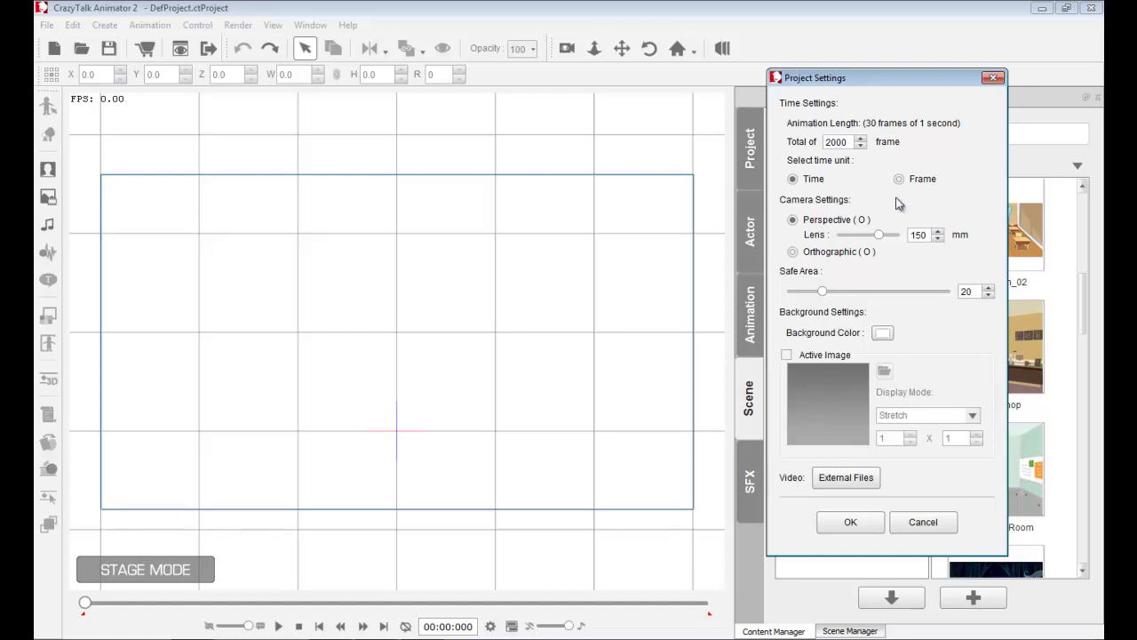
{"action": "left_click", "coordinate": [996, 77]}
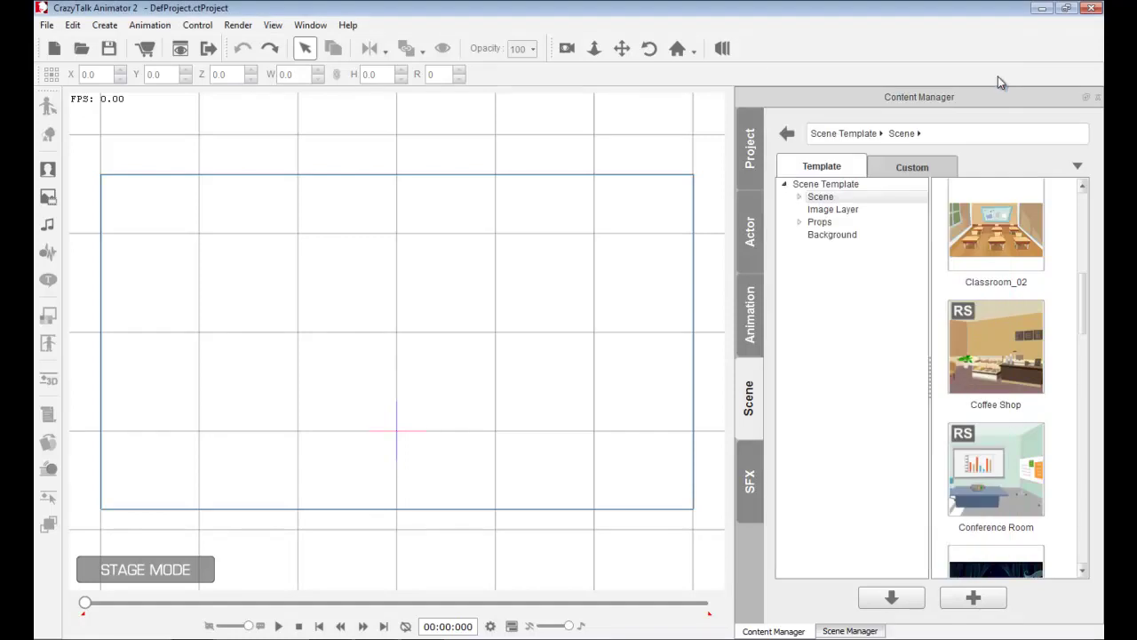
Step: Switch to Windows Explorer and import A Beautiful Field.jpg again as the stage background
{"action": "key", "text": "alt+Tab"}
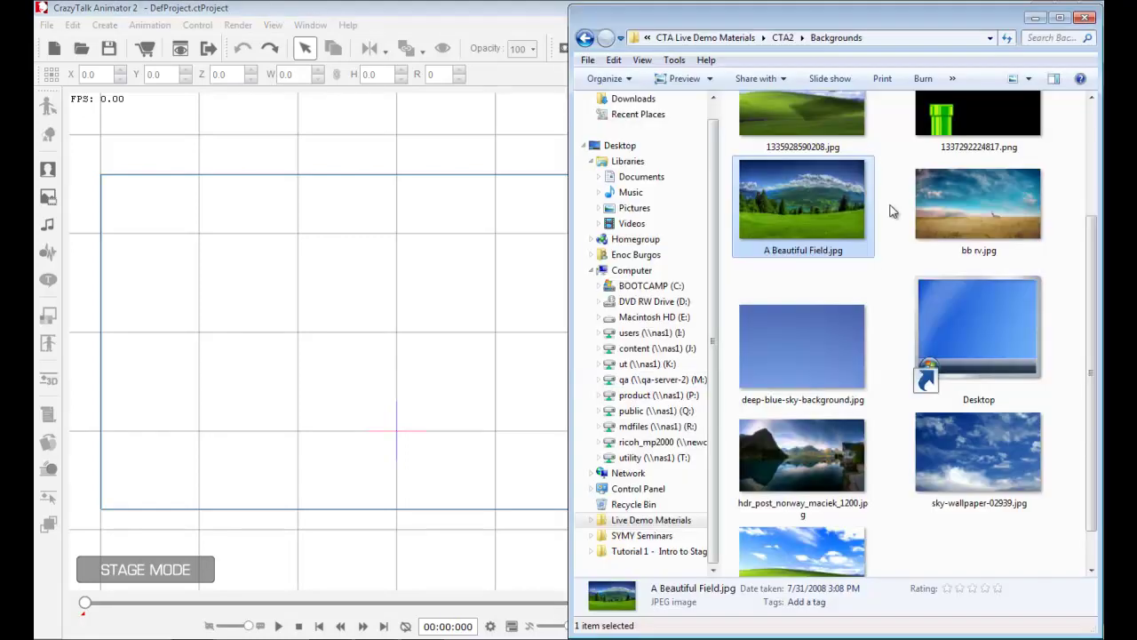
{"action": "left_click_drag", "start_coordinate": [803, 203], "coordinate": [343, 325]}
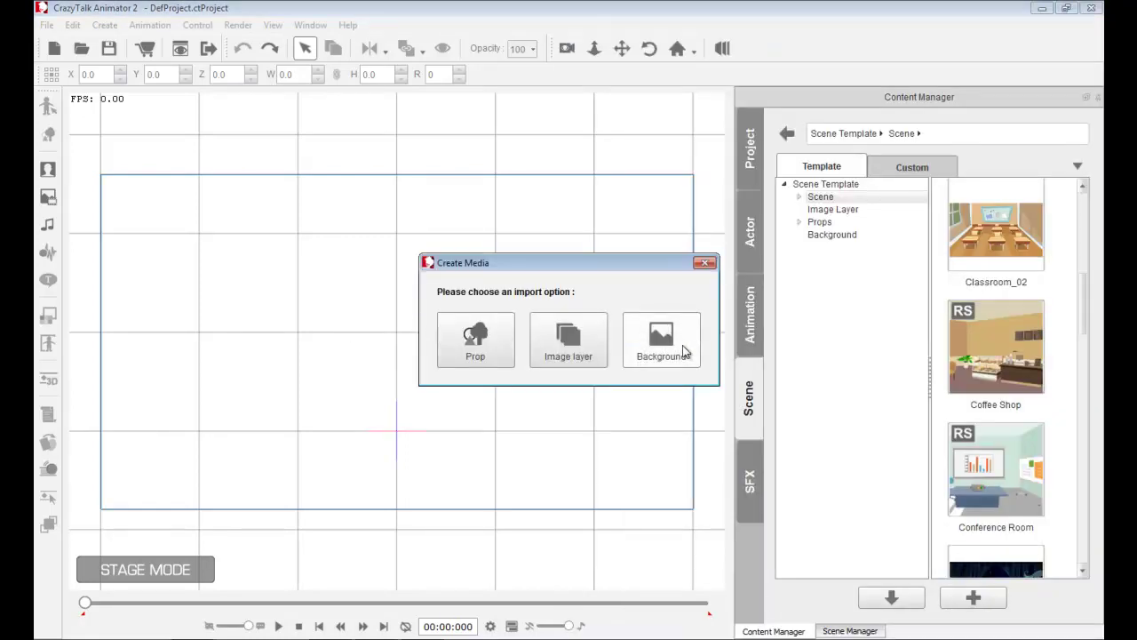
{"action": "left_click", "coordinate": [682, 349]}
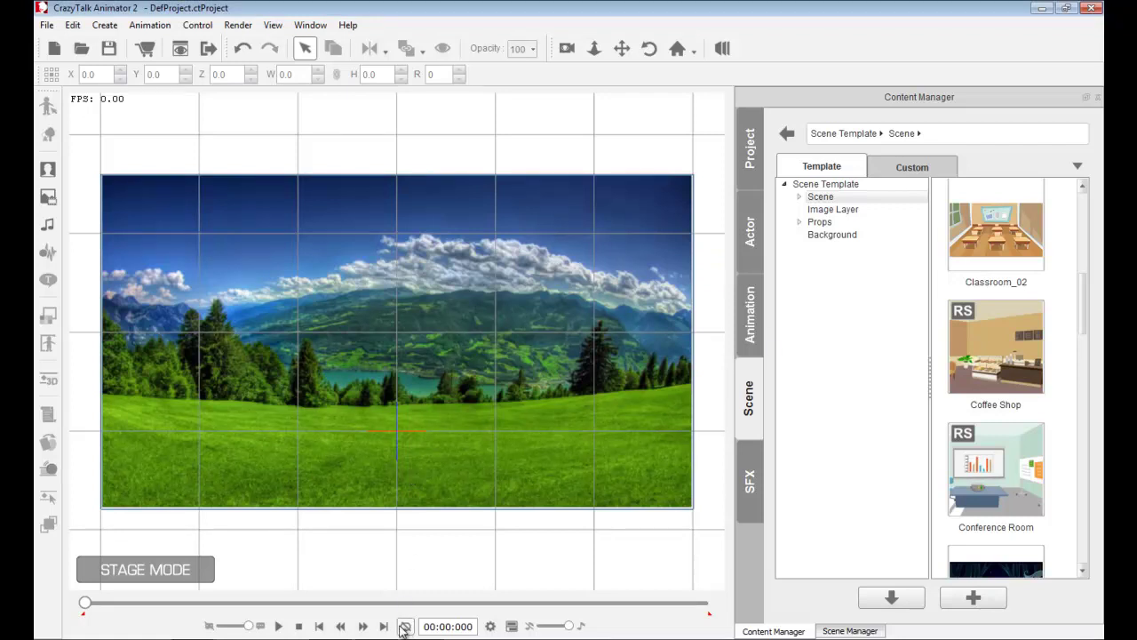
Step: Set the background image's display mode to Tile with a 2 x 2 arrangement in the project settings
{"action": "left_click", "coordinate": [491, 627]}
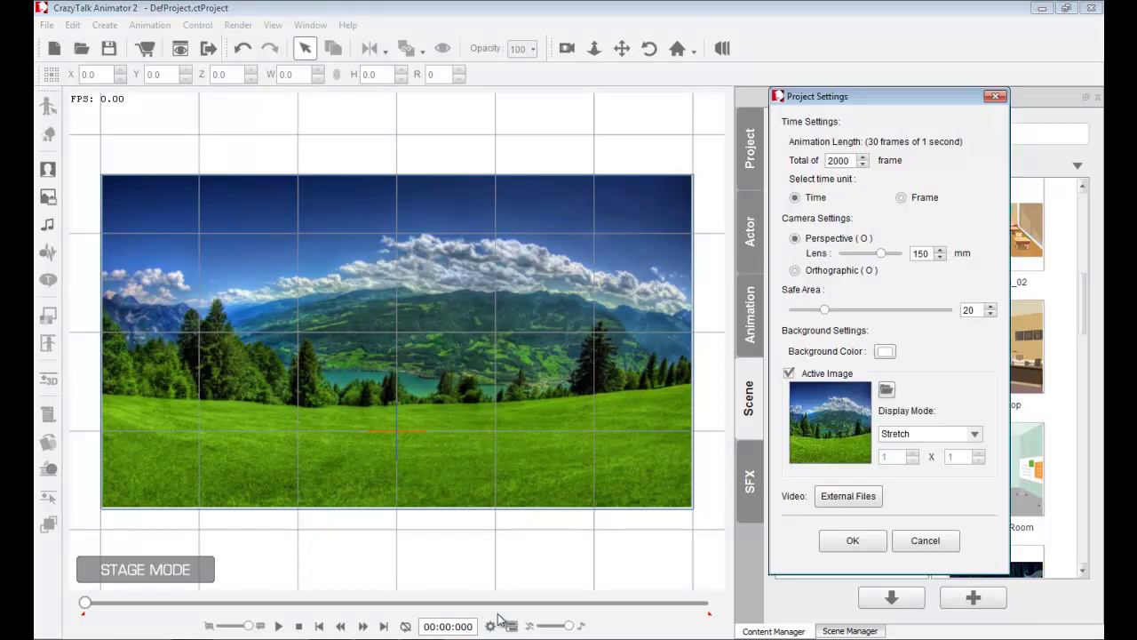
{"action": "left_click_drag", "start_coordinate": [852, 99], "coordinate": [850, 75]}
{"action": "left_click", "coordinate": [916, 411]}
{"action": "left_click", "coordinate": [902, 435]}
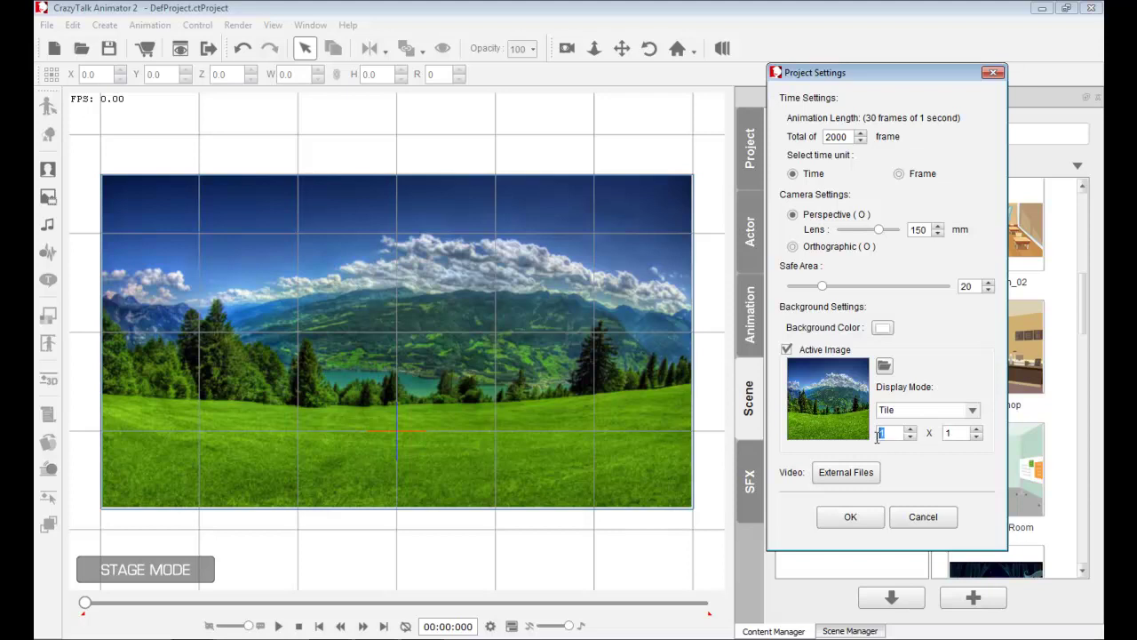
{"action": "type", "text": "2"}
{"action": "left_click", "coordinate": [949, 431]}
{"action": "type", "text": "2"}
{"action": "left_click", "coordinate": [850, 518]}
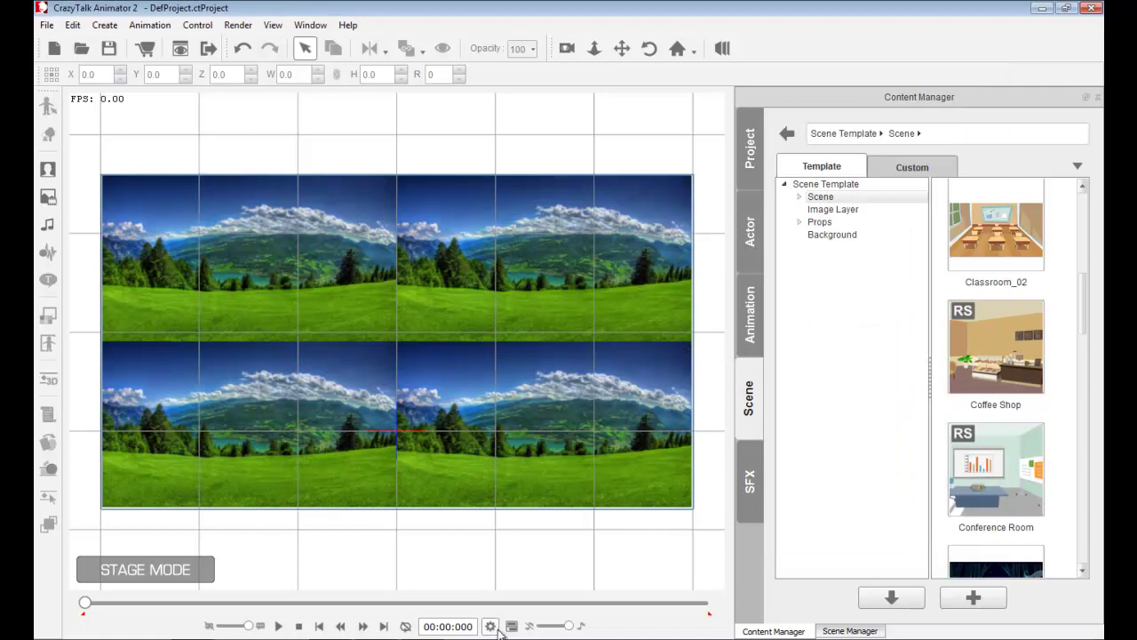
Step: Change the background image's display mode to Fit in the project settings
{"action": "left_click", "coordinate": [491, 626]}
{"action": "left_click", "coordinate": [915, 431]}
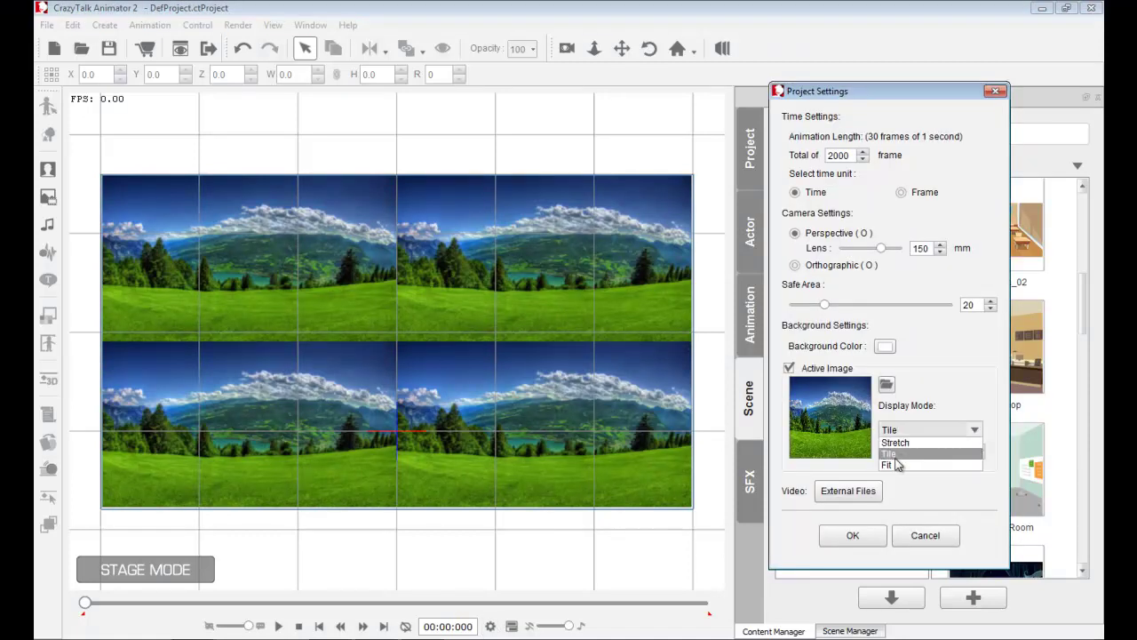
{"action": "left_click", "coordinate": [893, 463]}
{"action": "left_click", "coordinate": [853, 535]}
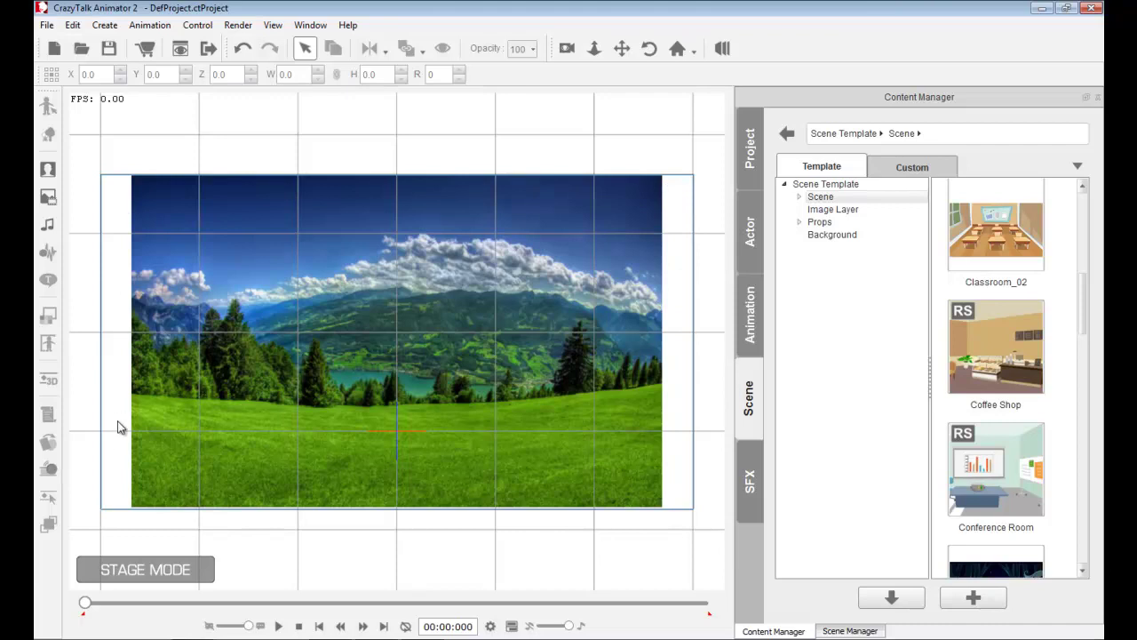
Step: Return the background image's display mode to Stretch in the project settings
{"action": "left_click", "coordinate": [489, 626]}
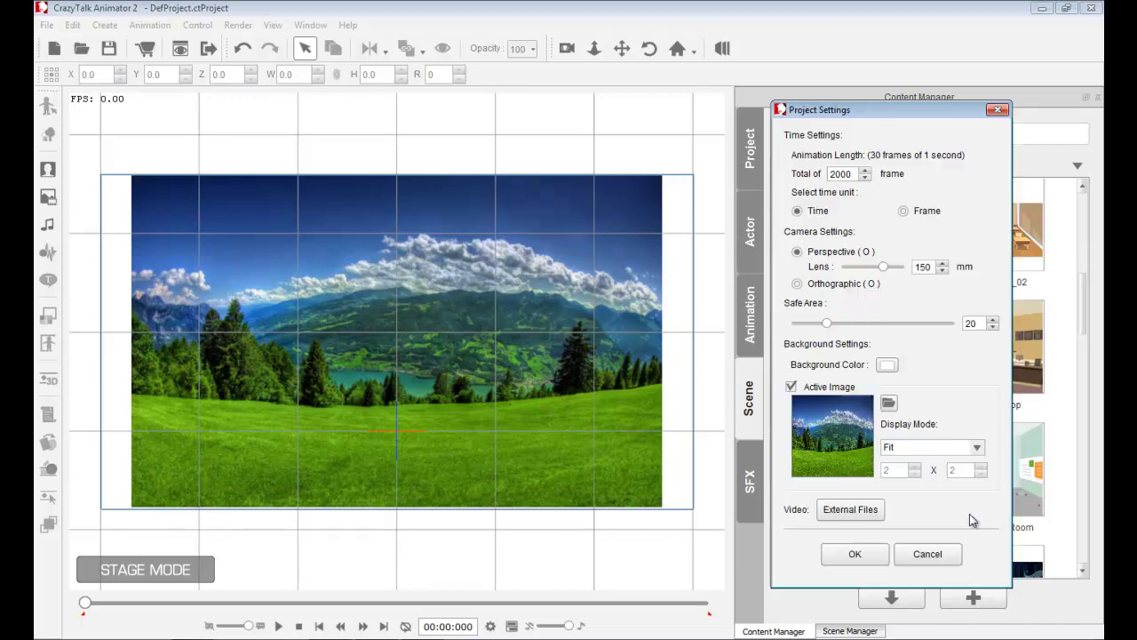
{"action": "left_click", "coordinate": [920, 449]}
{"action": "left_click", "coordinate": [915, 460]}
{"action": "left_click", "coordinate": [855, 553]}
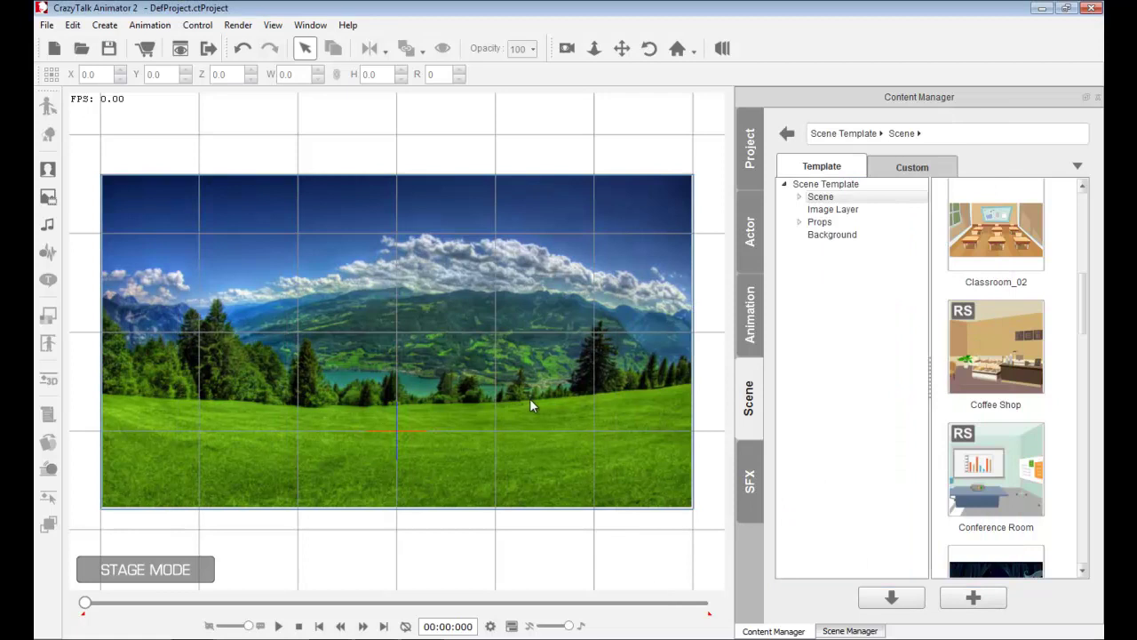
Step: Add the Store_A prop from the Outdoor Scene props to the stage
{"action": "left_click", "coordinate": [799, 222]}
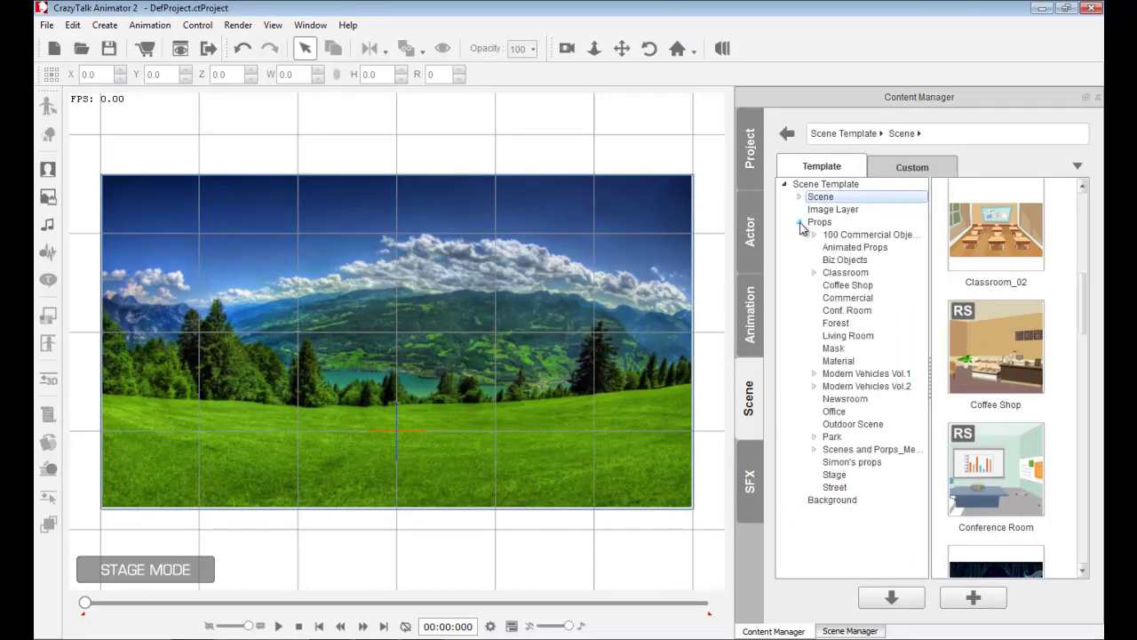
{"action": "left_click", "coordinate": [851, 424]}
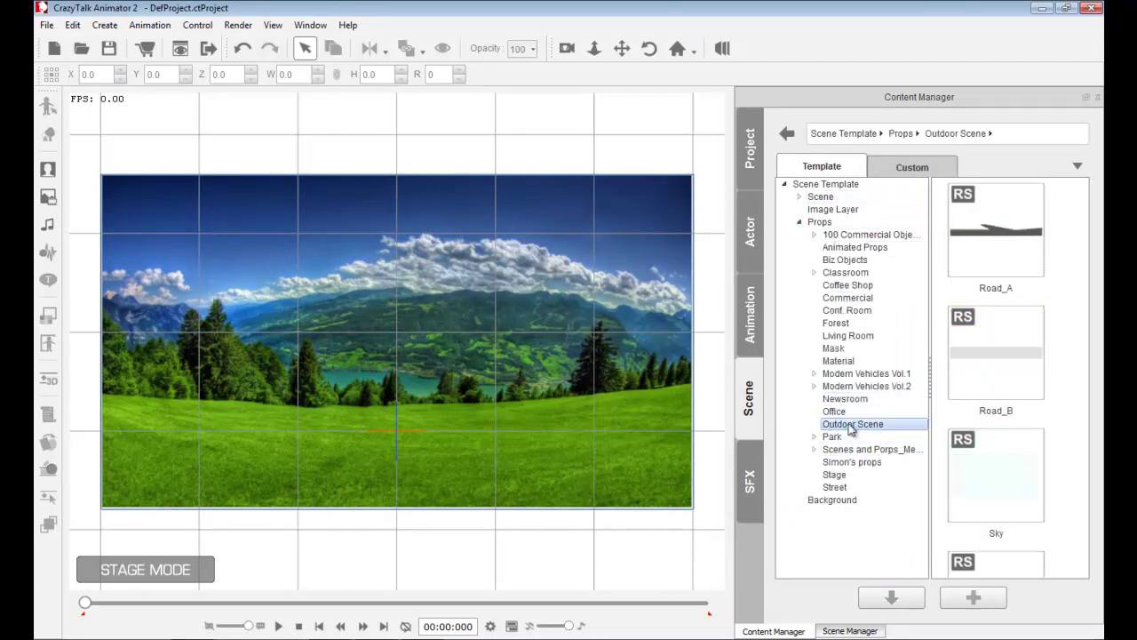
{"action": "left_click_drag", "start_coordinate": [1081, 268], "coordinate": [1085, 400]}
{"action": "left_click_drag", "start_coordinate": [991, 334], "coordinate": [249, 371]}
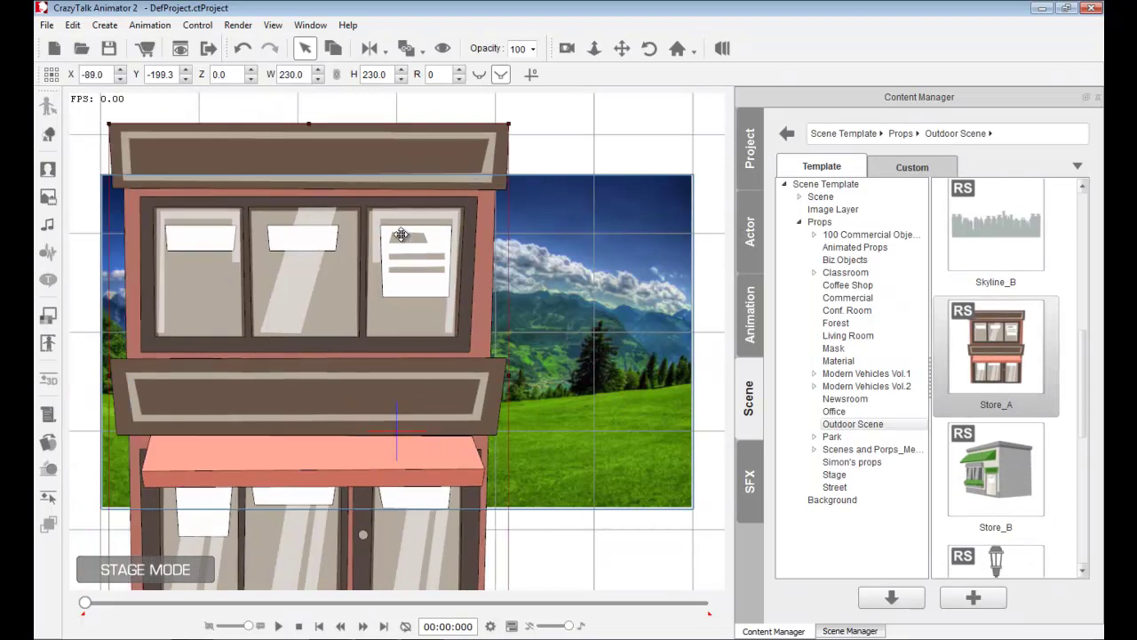
Step: Scale the store down to about 59 in width and height and place it on the left part of the field
{"action": "left_click_drag", "start_coordinate": [500, 129], "coordinate": [355, 432]}
{"action": "left_click_drag", "start_coordinate": [312, 485], "coordinate": [246, 337]}
{"action": "left_click_drag", "start_coordinate": [289, 287], "coordinate": [259, 332]}
{"action": "left_click_drag", "start_coordinate": [236, 374], "coordinate": [222, 347]}
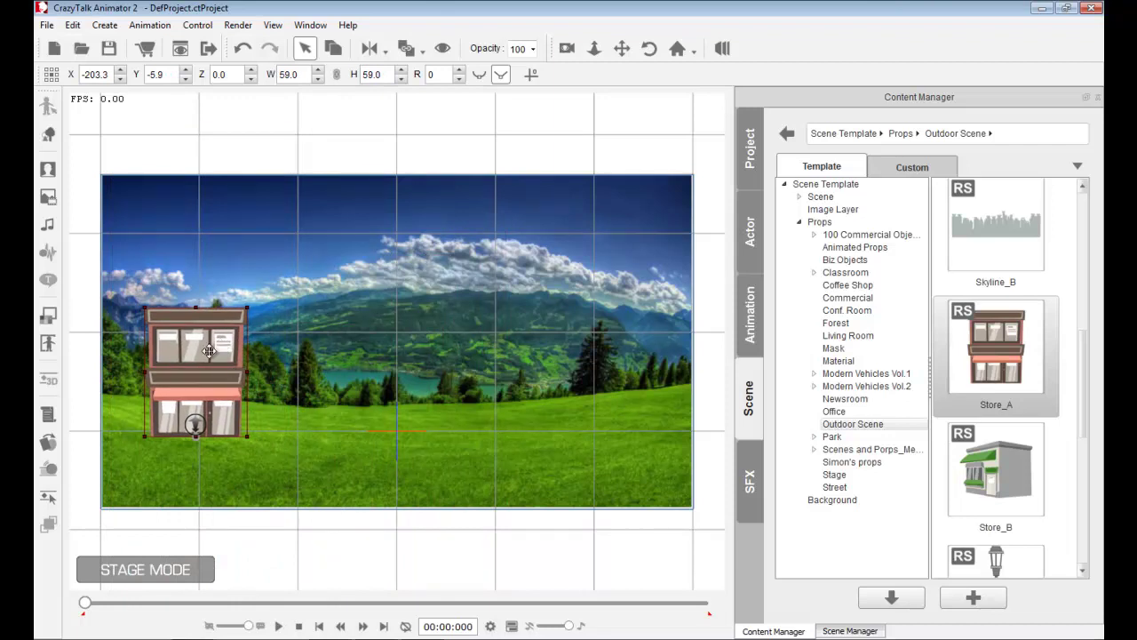
Step: Duplicate the store beside itself, and duplicate the pair to form a row of four stores
{"action": "left_click_drag", "start_coordinate": [200, 347], "coordinate": [303, 345]}
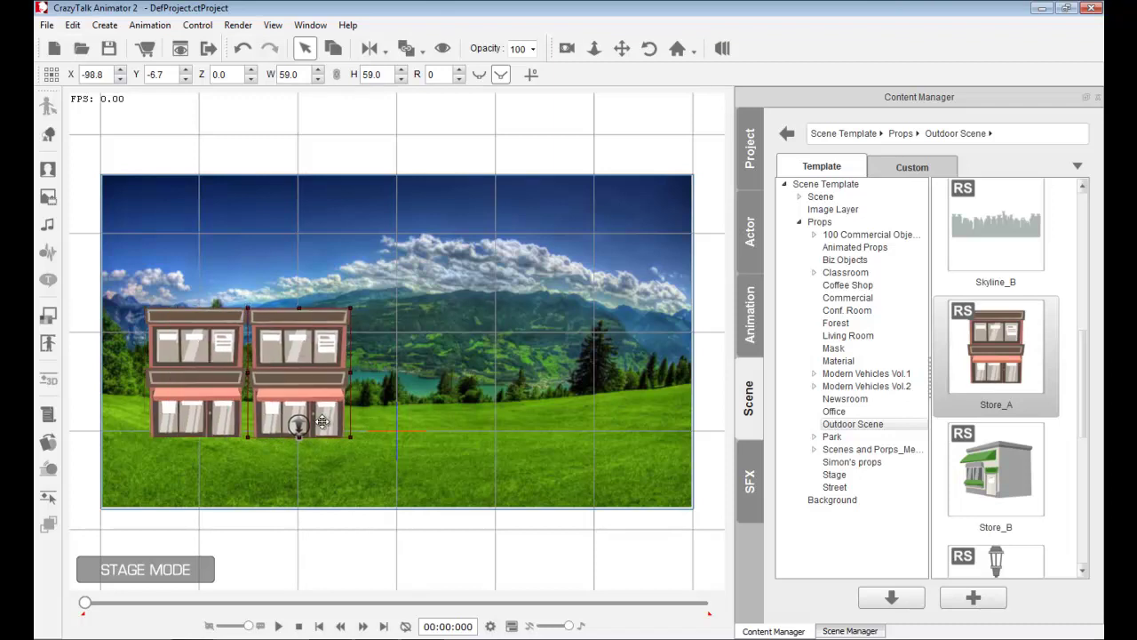
{"action": "left_click", "coordinate": [215, 348], "text": "ctrl"}
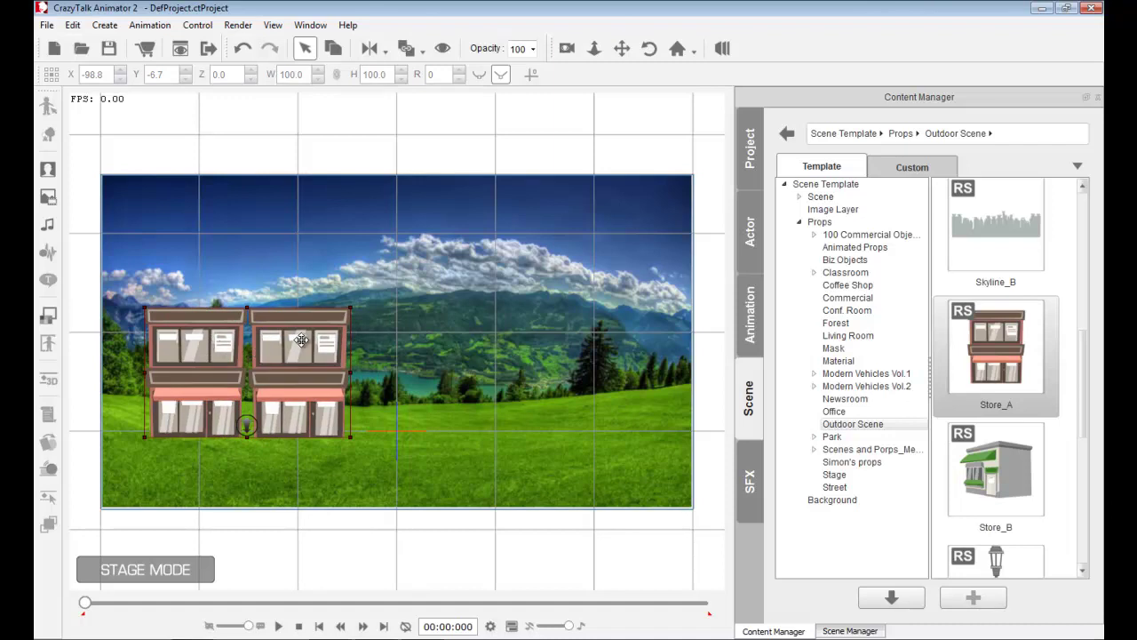
{"action": "left_click_drag", "start_coordinate": [296, 359], "coordinate": [494, 359]}
{"action": "left_click", "coordinate": [621, 364]}
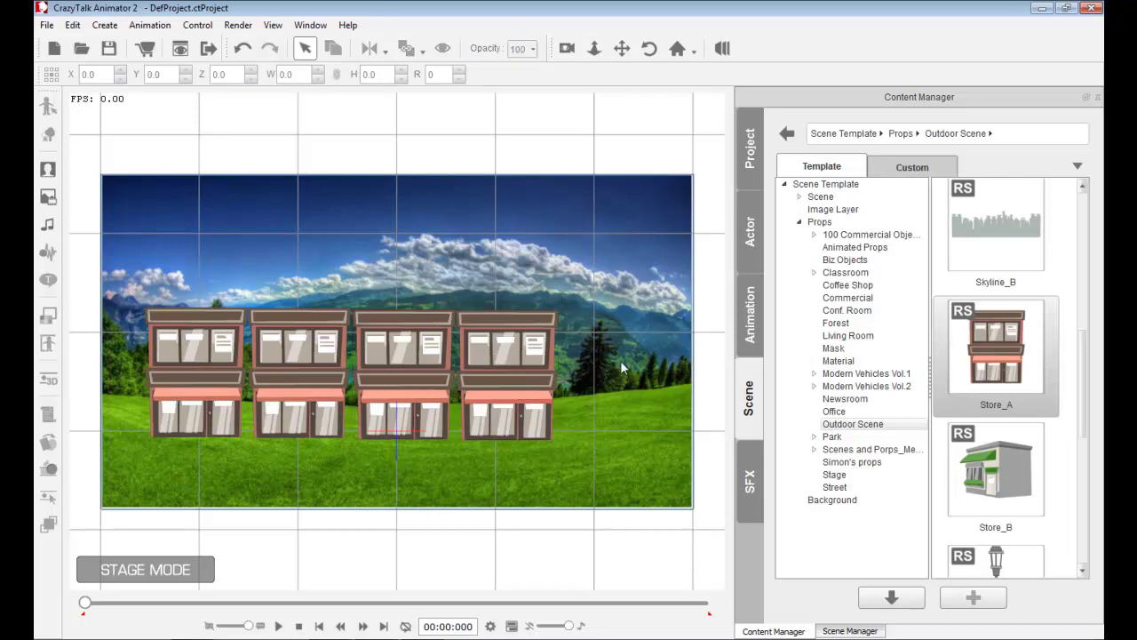
Step: Orbit the row of stores in 3D view to inspect their shared depth, and return to the camera view
{"action": "left_click", "coordinate": [722, 50]}
{"action": "left_click_drag", "start_coordinate": [569, 366], "coordinate": [555, 299]}
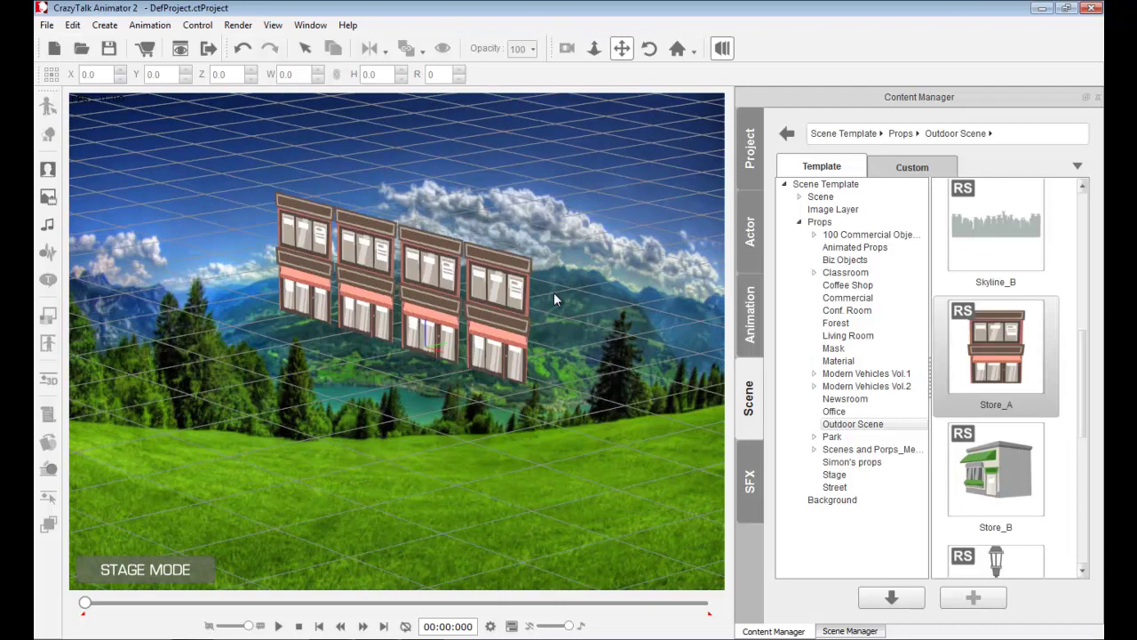
{"action": "left_click", "coordinate": [722, 49]}
Step: Spread the four stores in depth along Z, bringing the third and first forward and pushing the fourth and second back
{"action": "left_click", "coordinate": [410, 352]}
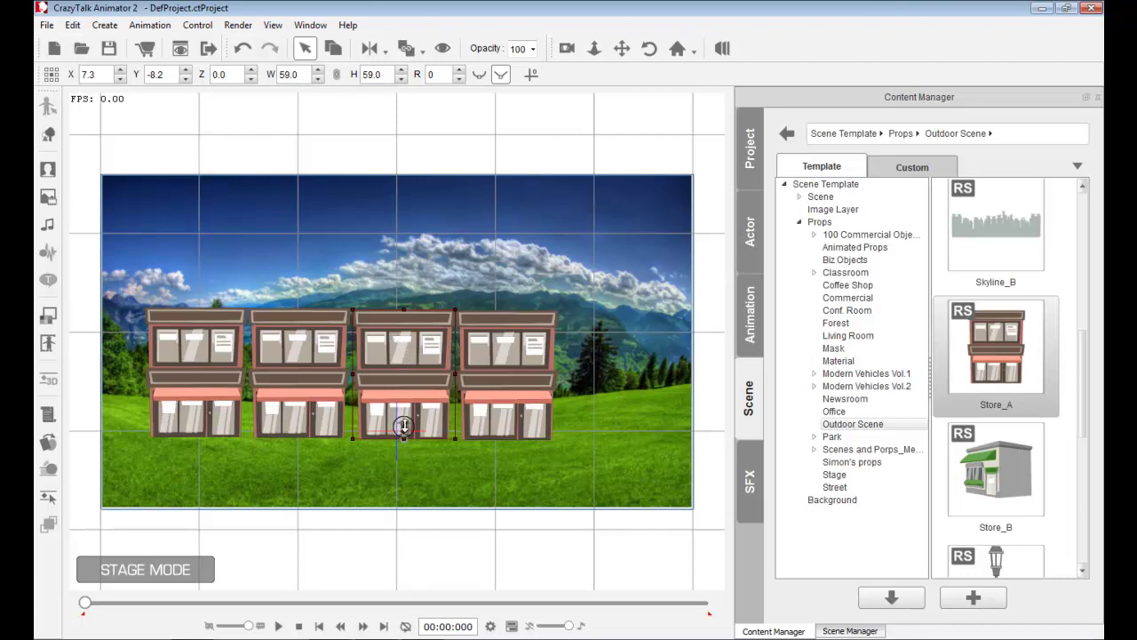
{"action": "left_click_drag", "start_coordinate": [403, 426], "coordinate": [425, 585]}
{"action": "left_click", "coordinate": [511, 347]}
{"action": "left_click_drag", "start_coordinate": [505, 429], "coordinate": [486, 410]}
{"action": "left_click", "coordinate": [294, 356]}
{"action": "left_click_drag", "start_coordinate": [295, 429], "coordinate": [264, 216]}
{"action": "left_click", "coordinate": [222, 383]}
{"action": "left_click_drag", "start_coordinate": [198, 441], "coordinate": [196, 496]}
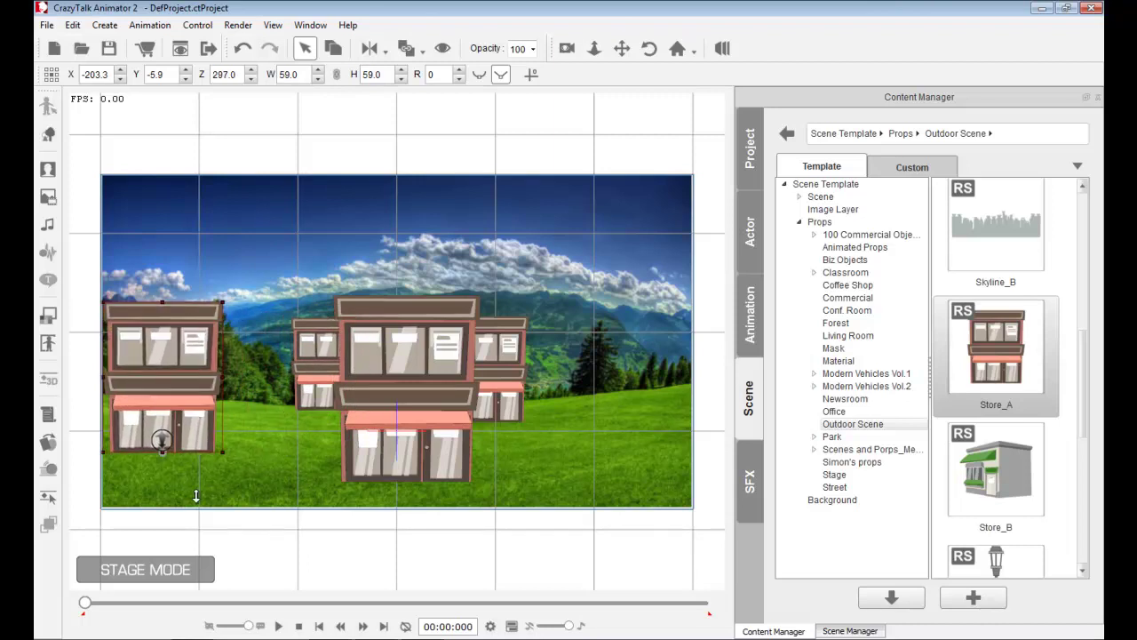
Step: Orbit the scene in 3D view to examine the stores' depth spacing, and return to the camera view
{"action": "left_click", "coordinate": [718, 55]}
{"action": "left_click_drag", "start_coordinate": [613, 346], "coordinate": [861, 70]}
{"action": "left_click", "coordinate": [580, 362]}
{"action": "left_click", "coordinate": [724, 51]}
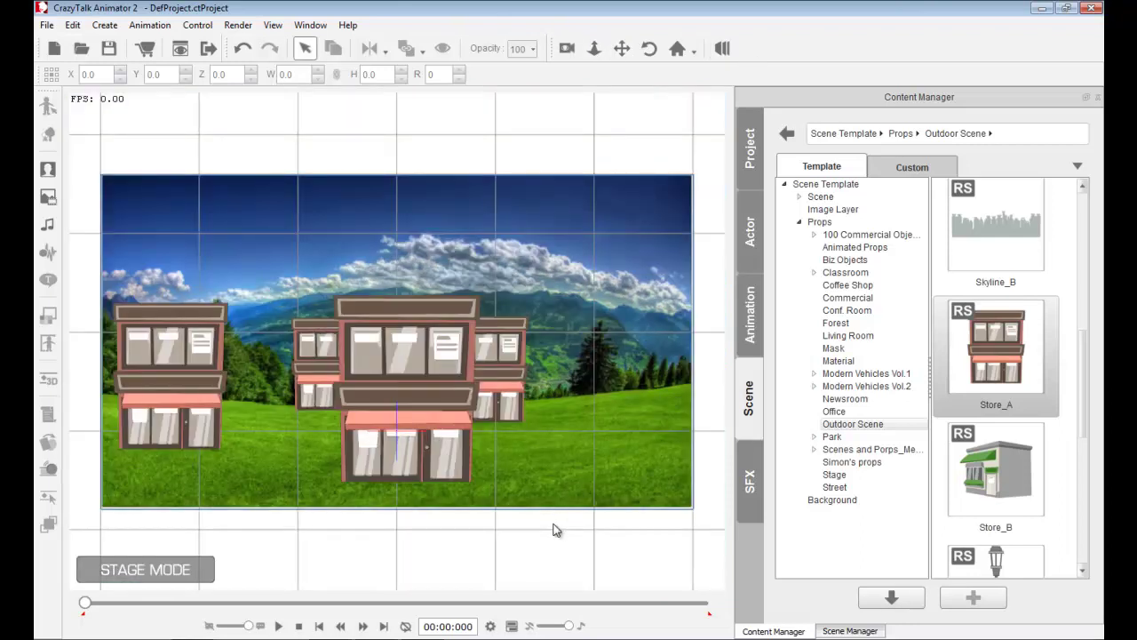
Step: Start a new project without saving the store scene, and show the beginning of the Outdoor Scene props
{"action": "key", "text": "ctrl+n"}
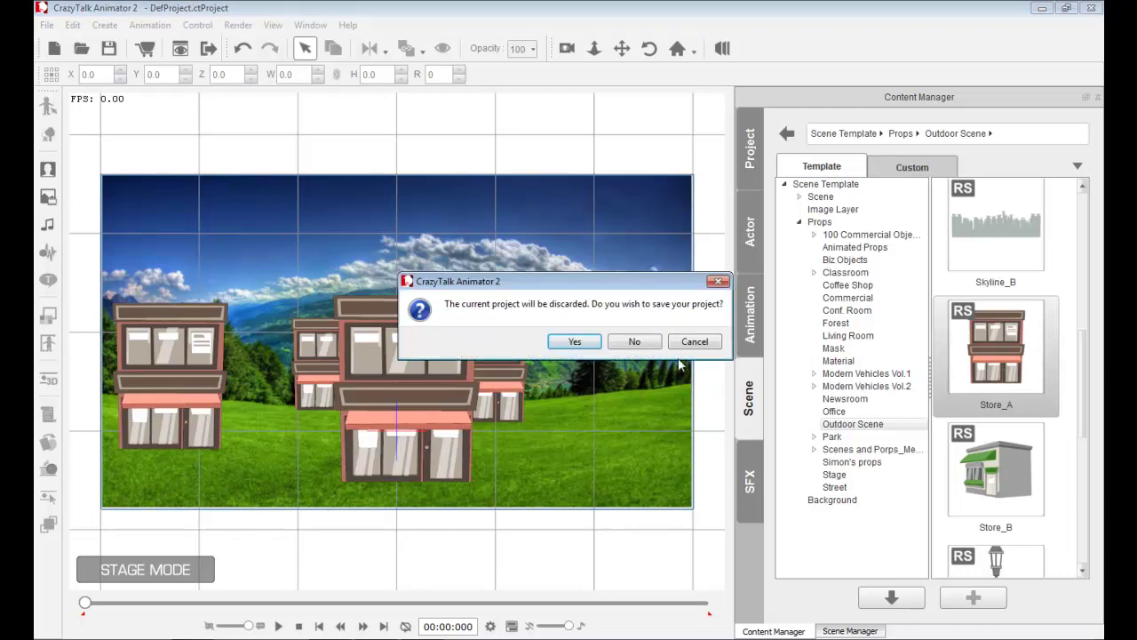
{"action": "left_click", "coordinate": [636, 342]}
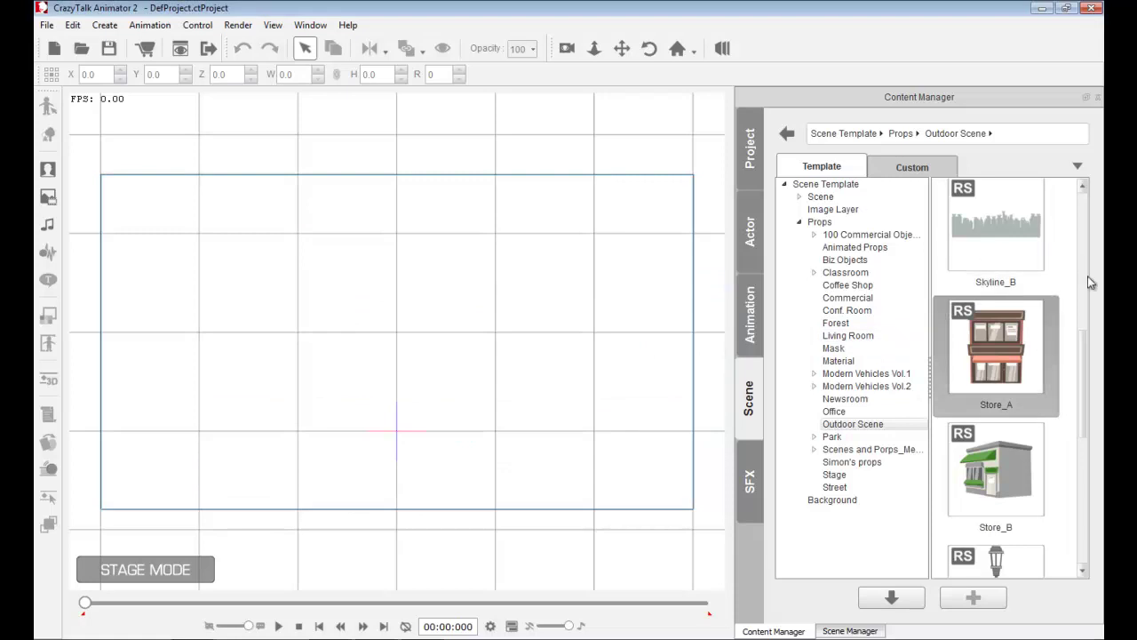
{"action": "scroll", "coordinate": [1076, 254], "scroll_direction": "up", "scroll_amount": 5}
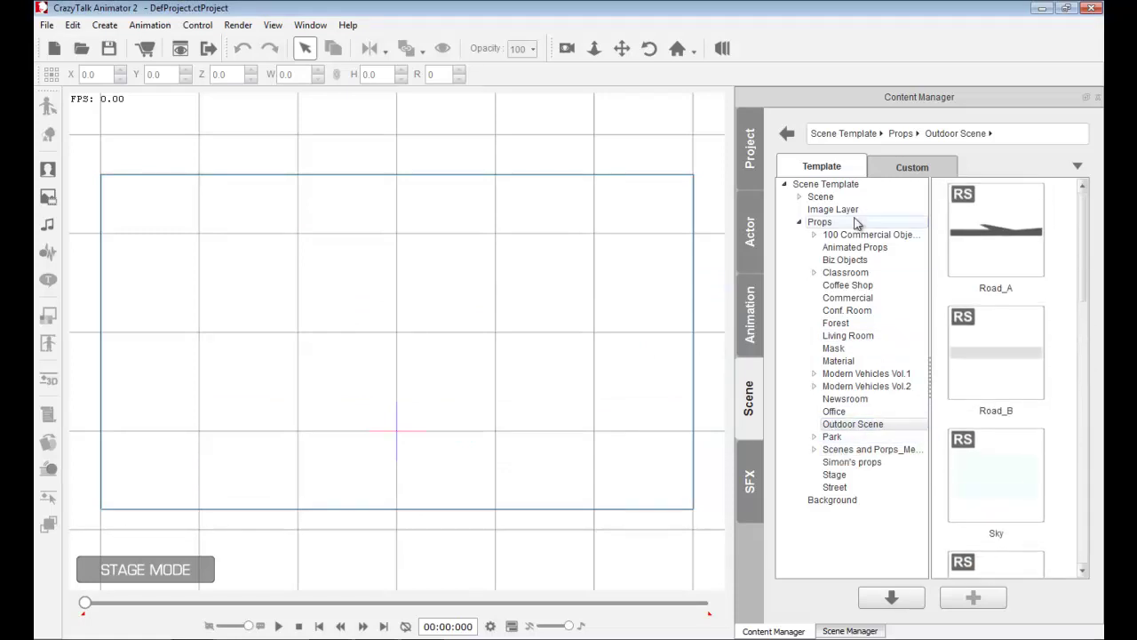
Step: Look through the Animated Props, Coffee Shop, Conf. Room and Living Room prop categories, and return to the Outdoor Scene props
{"action": "left_click", "coordinate": [853, 248]}
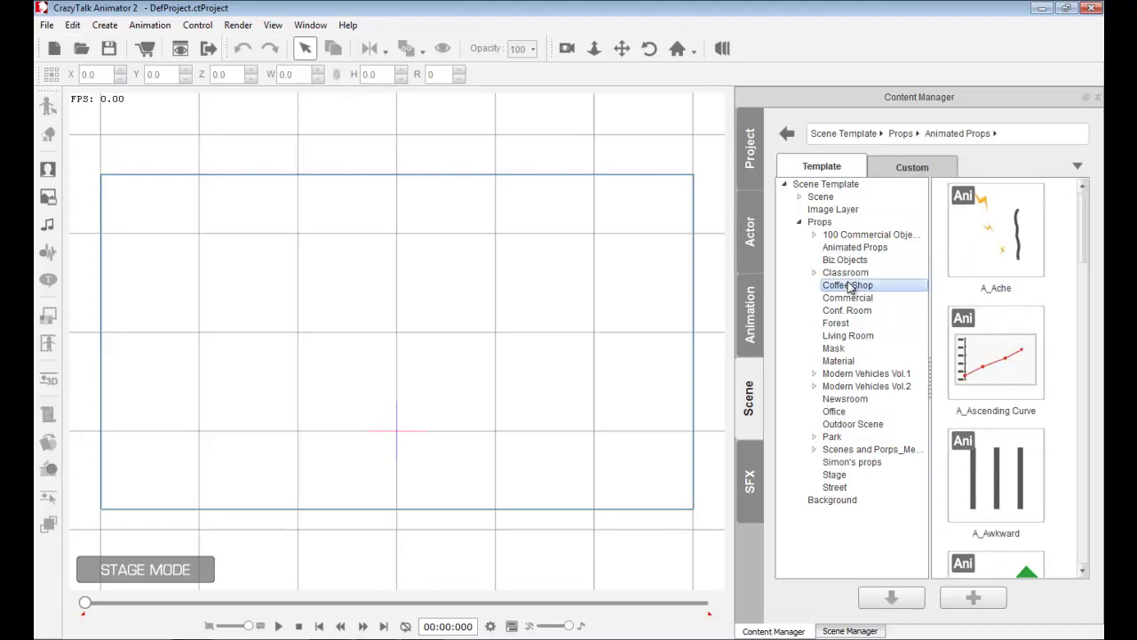
{"action": "left_click", "coordinate": [849, 285]}
{"action": "left_click", "coordinate": [851, 310]}
{"action": "left_click", "coordinate": [843, 336]}
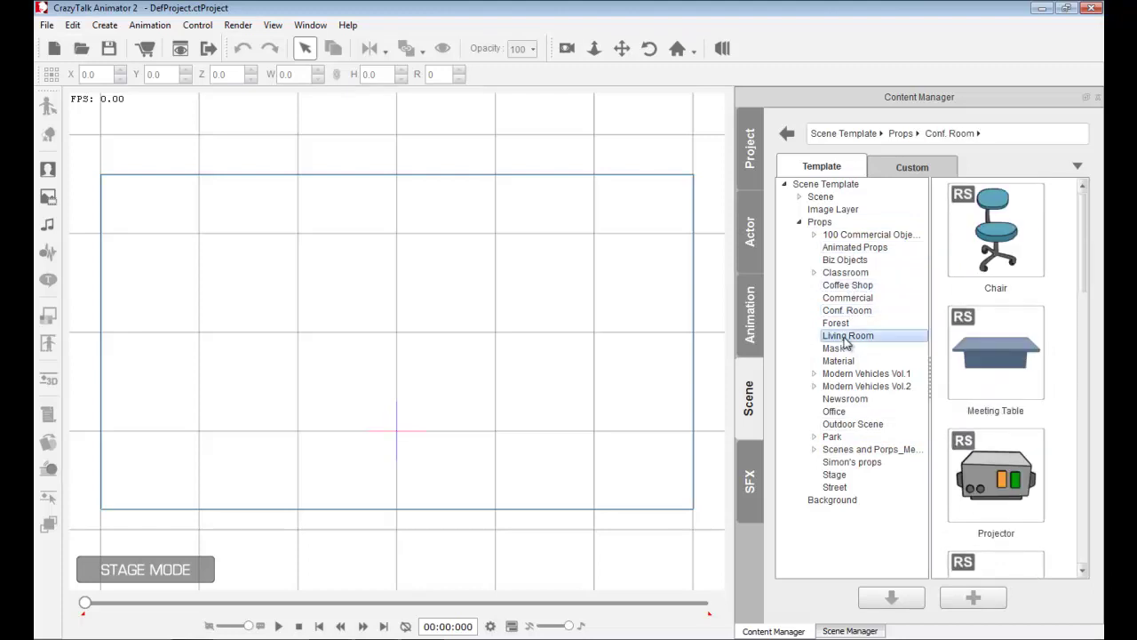
{"action": "left_click", "coordinate": [852, 425]}
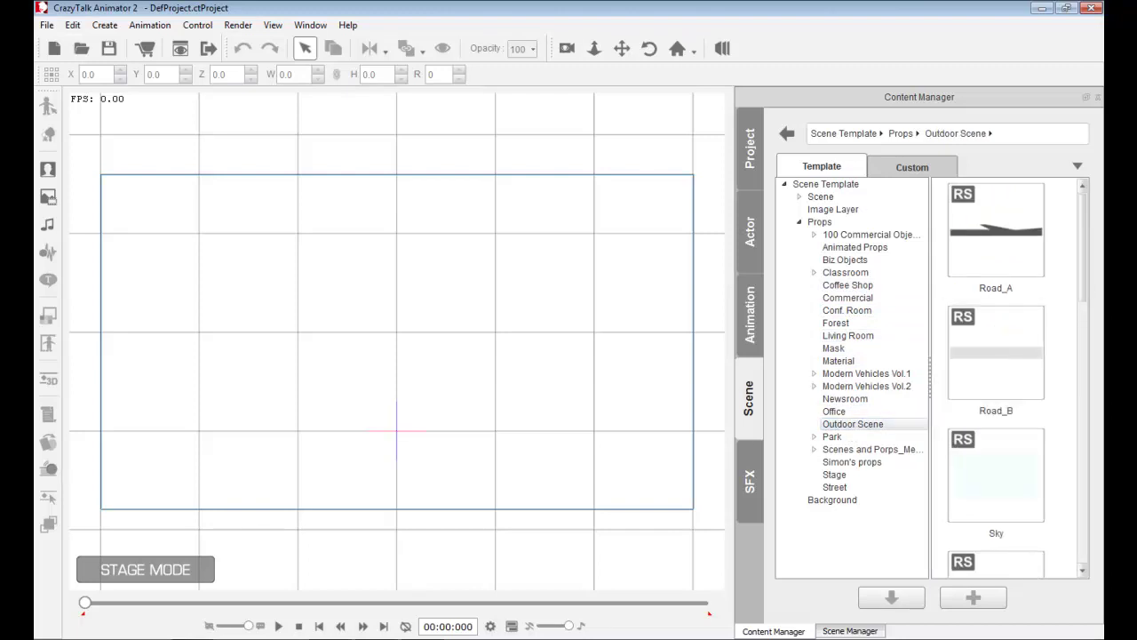
Step: Bring the blue gradient image from the file explorer onto the stage as the scene's background
{"action": "key", "text": "alt+Tab"}
{"action": "left_click_drag", "start_coordinate": [796, 339], "coordinate": [397, 293]}
{"action": "left_click", "coordinate": [661, 340]}
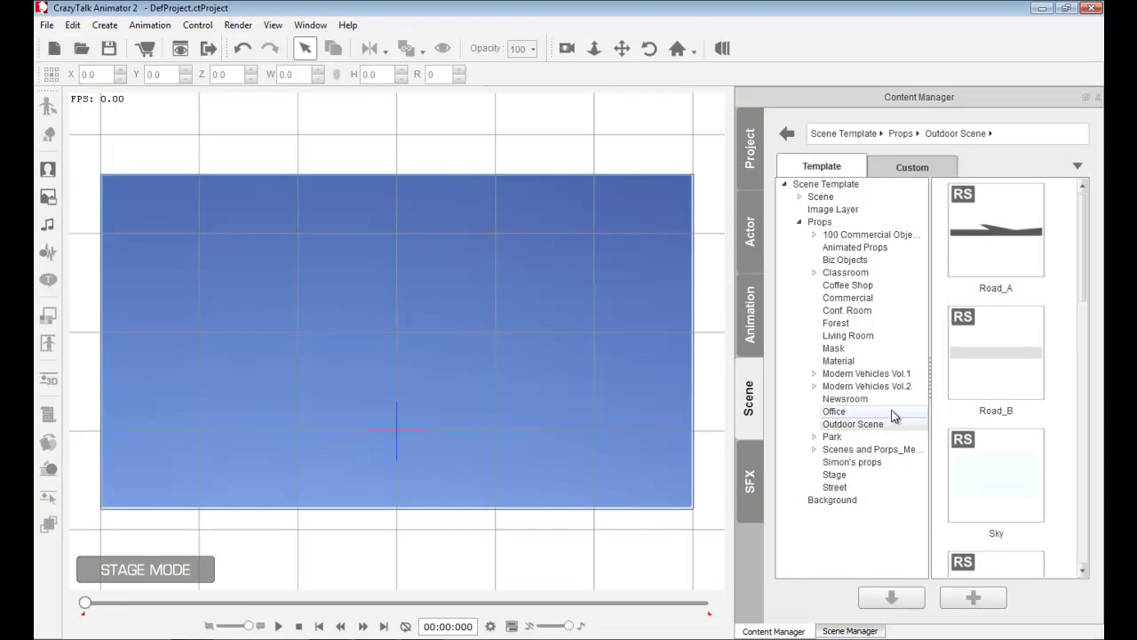
Step: Place the Skyline_B prop across the blue background and position it at about X 14.8, Y 4.8, Z 15
{"action": "left_click_drag", "start_coordinate": [1086, 280], "coordinate": [1089, 349]}
{"action": "left_click_drag", "start_coordinate": [1011, 501], "coordinate": [395, 377]}
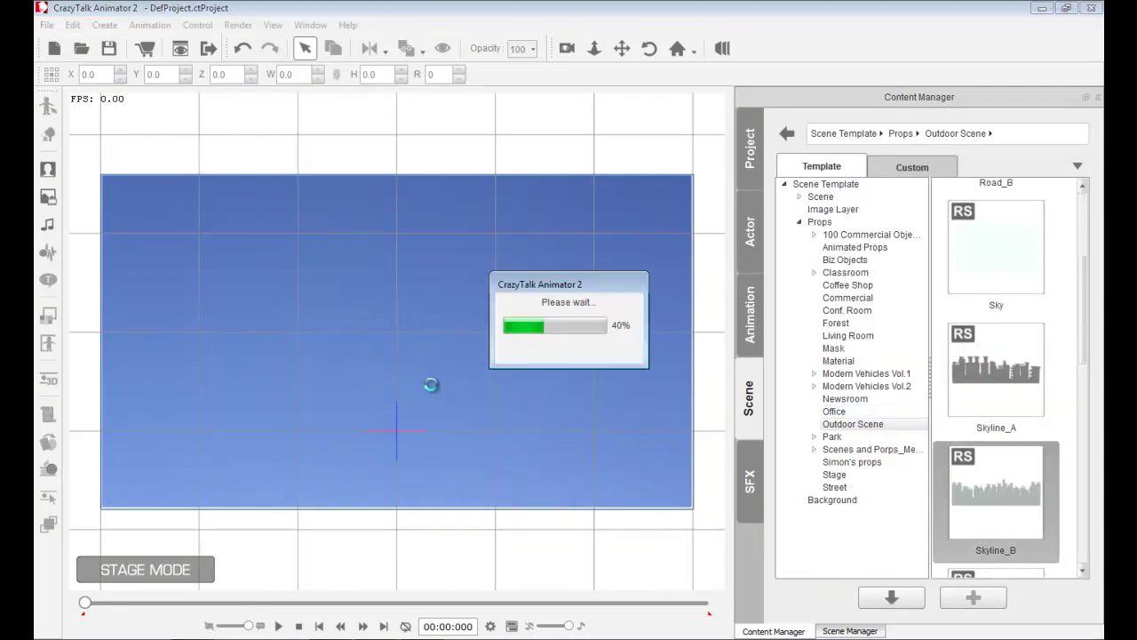
{"action": "left_click_drag", "start_coordinate": [516, 349], "coordinate": [483, 358]}
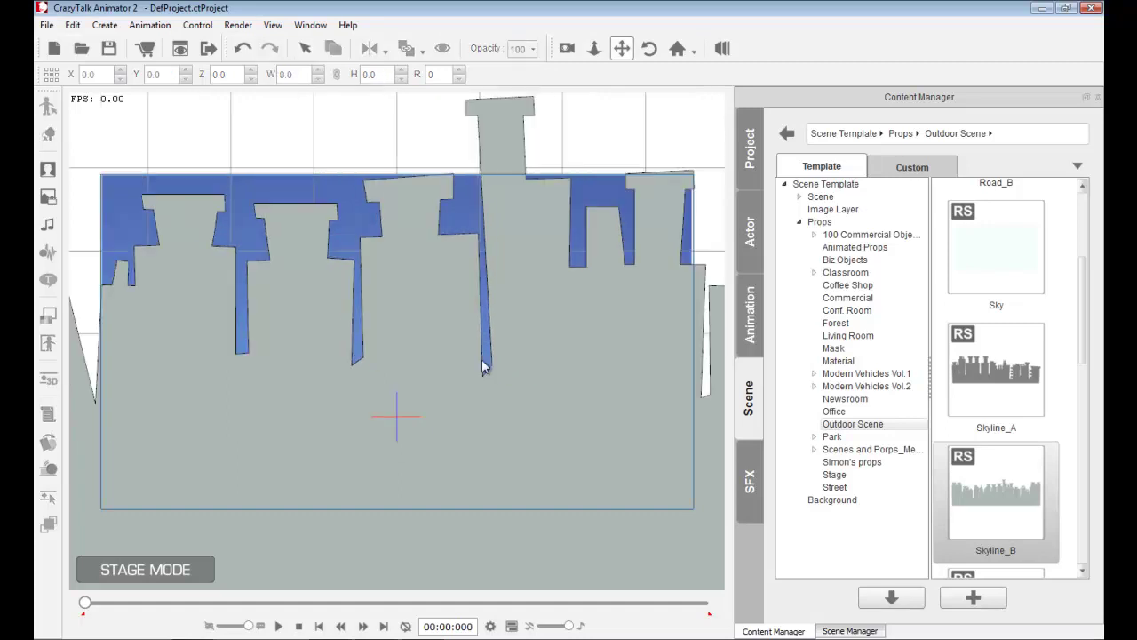
{"action": "left_click_drag", "start_coordinate": [463, 353], "coordinate": [479, 316]}
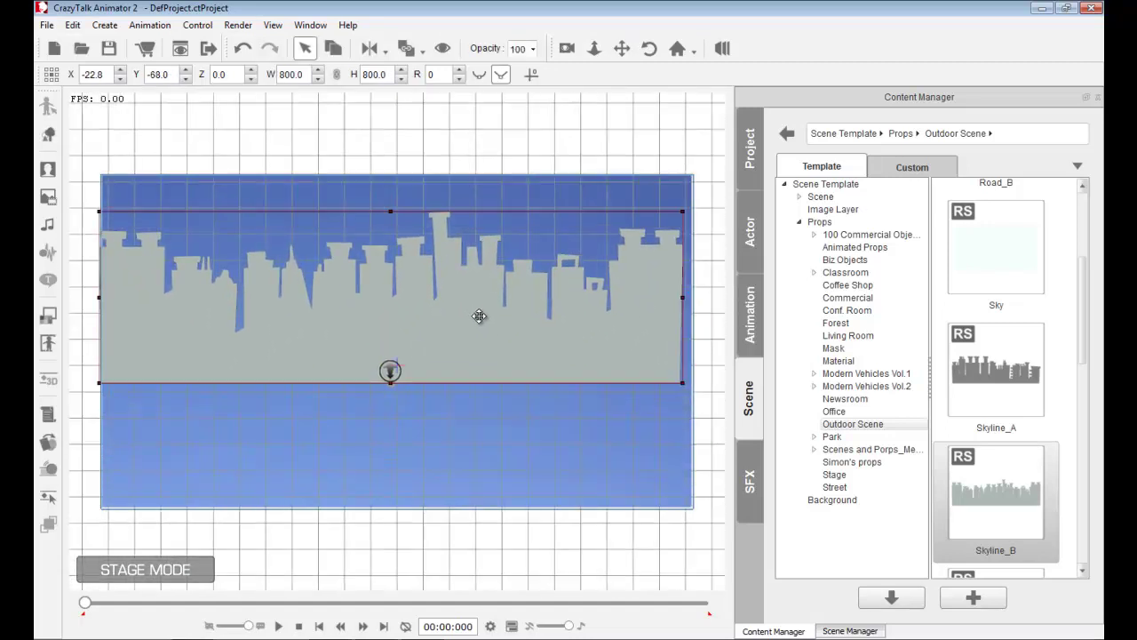
{"action": "left_click", "coordinate": [483, 399]}
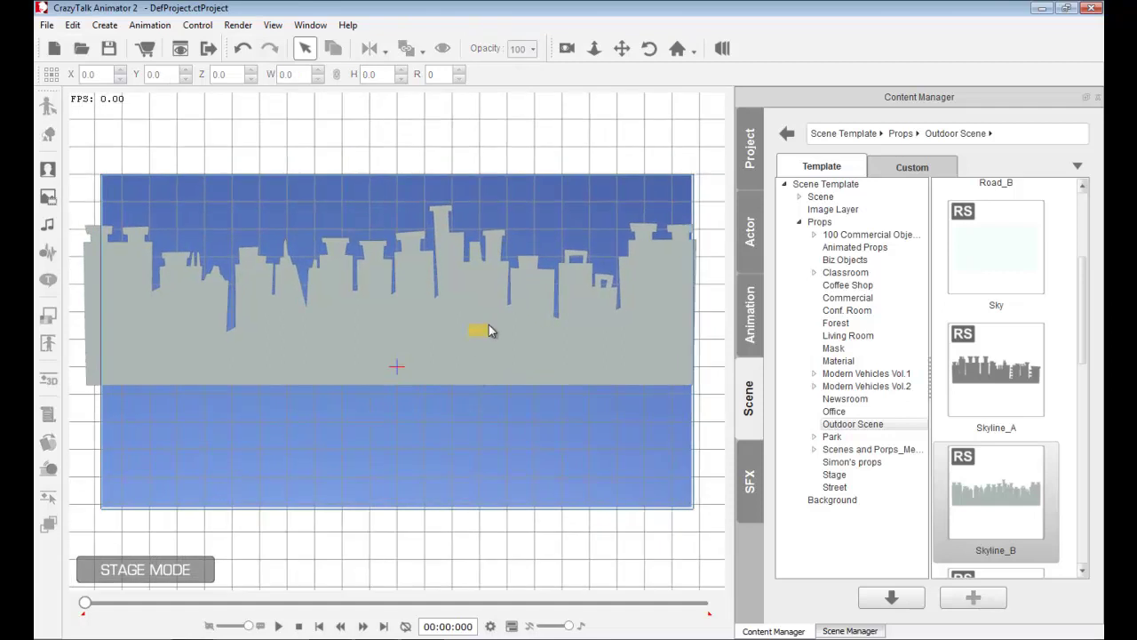
{"action": "left_click_drag", "start_coordinate": [463, 340], "coordinate": [472, 317]}
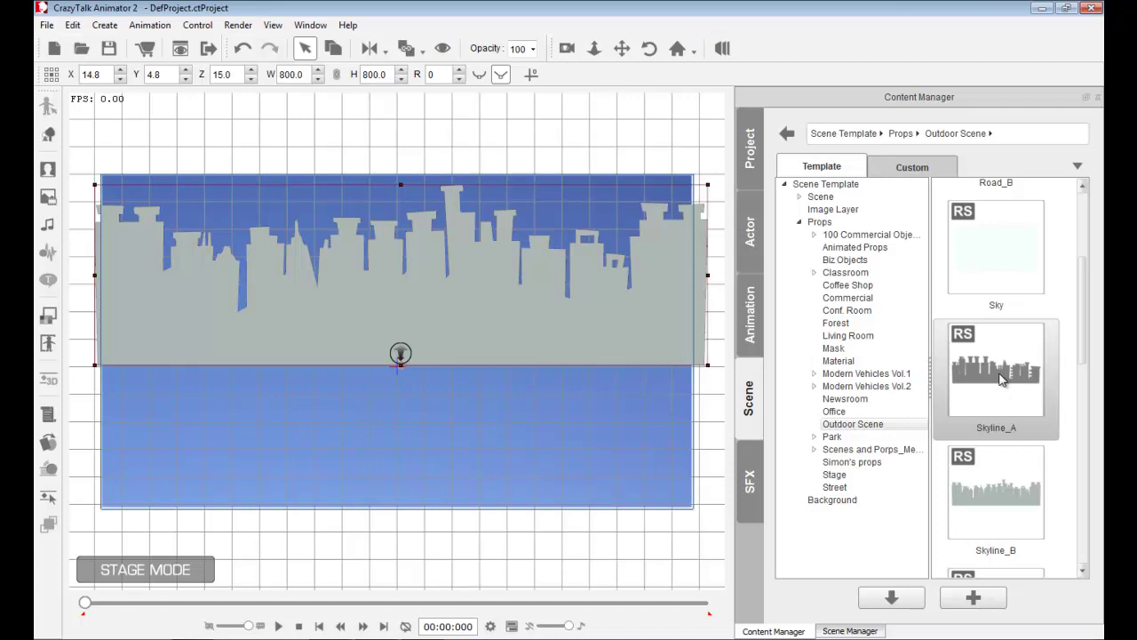
Step: Add Skyline_A in front of the light skyline, enlarge it to about 1190, and centre it at about X -2, Y -99.9
{"action": "left_click_drag", "start_coordinate": [1018, 380], "coordinate": [320, 372]}
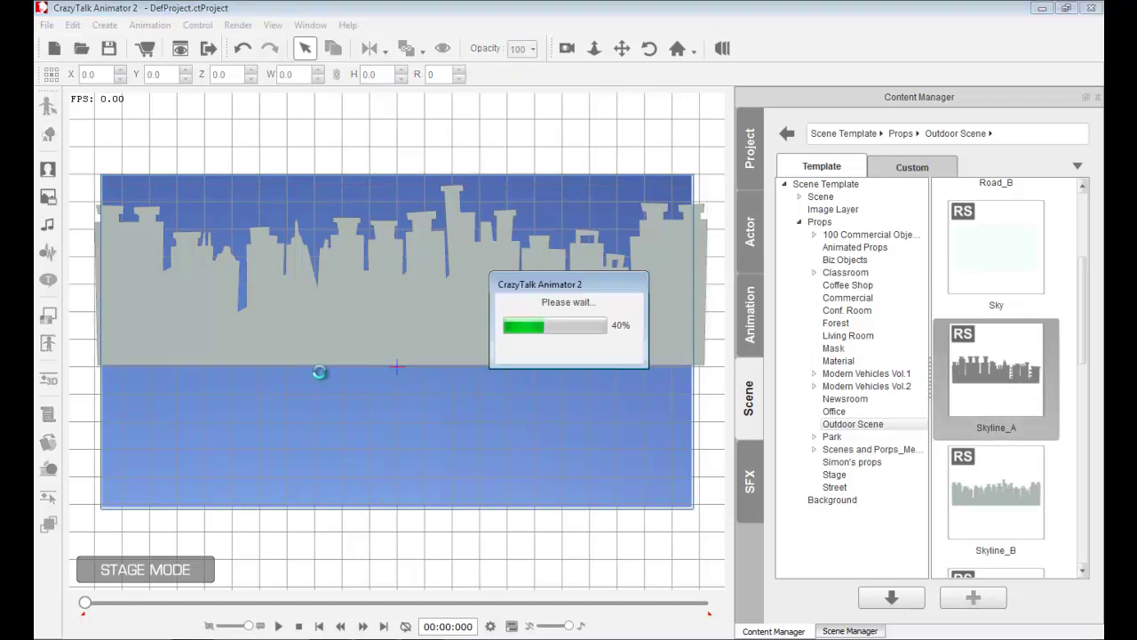
{"action": "left_click_drag", "start_coordinate": [406, 385], "coordinate": [352, 352]}
{"action": "left_click_drag", "start_coordinate": [283, 393], "coordinate": [273, 400]}
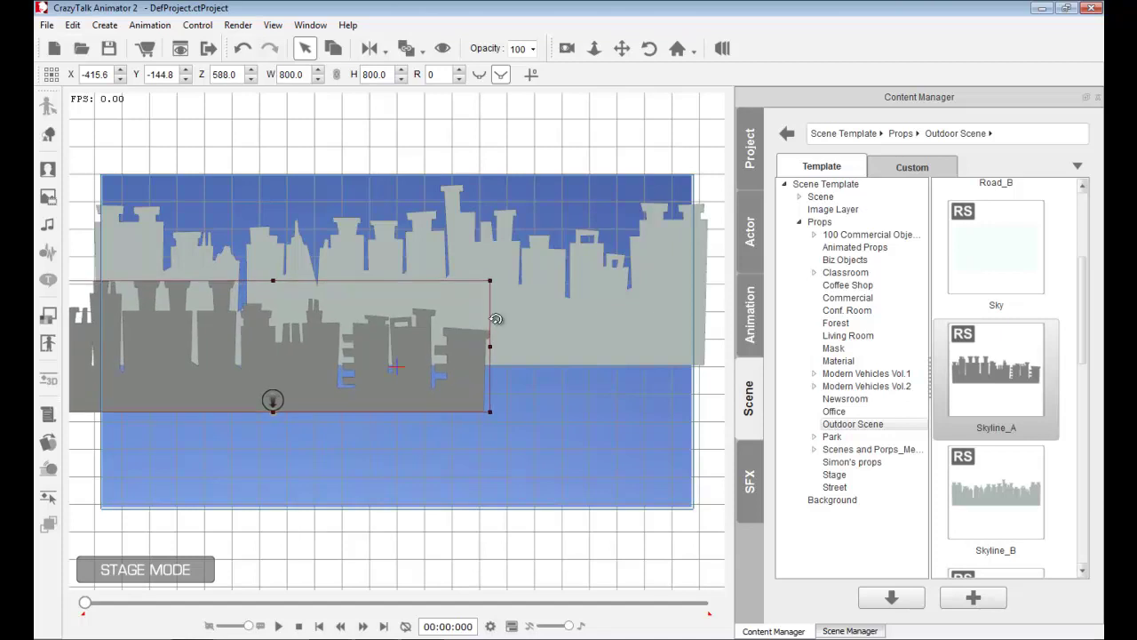
{"action": "left_click_drag", "start_coordinate": [491, 286], "coordinate": [712, 214]}
{"action": "left_click_drag", "start_coordinate": [642, 294], "coordinate": [654, 290]}
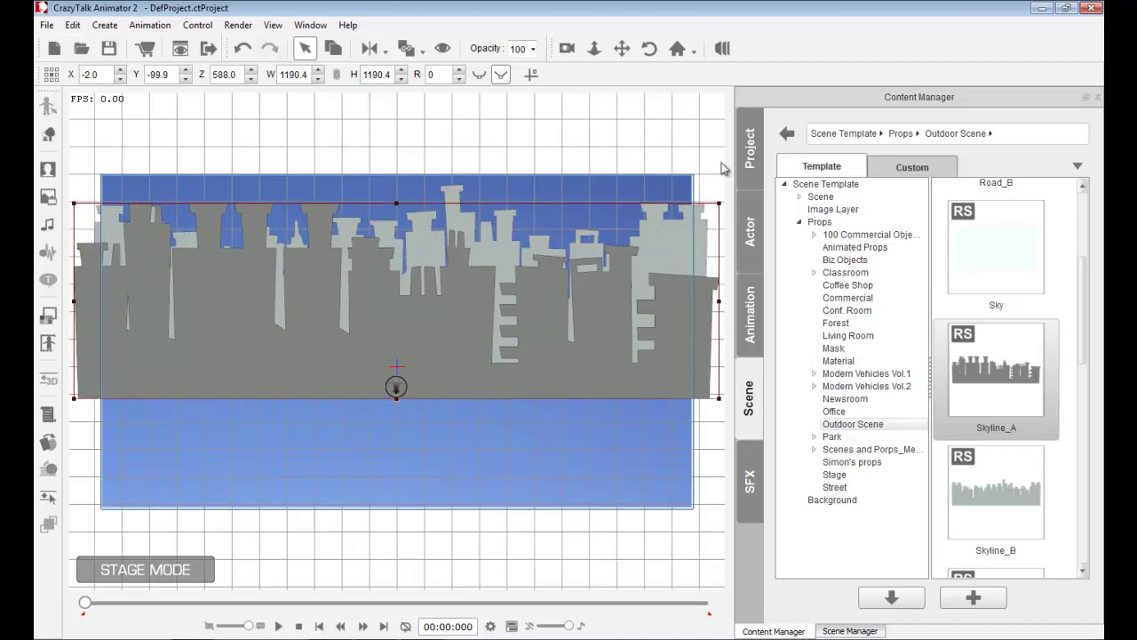
Step: Push the light skyline back to about Z -69.9 in 3D view, and realign it in camera view at about X 14.8, Y -9.6
{"action": "left_click", "coordinate": [722, 48]}
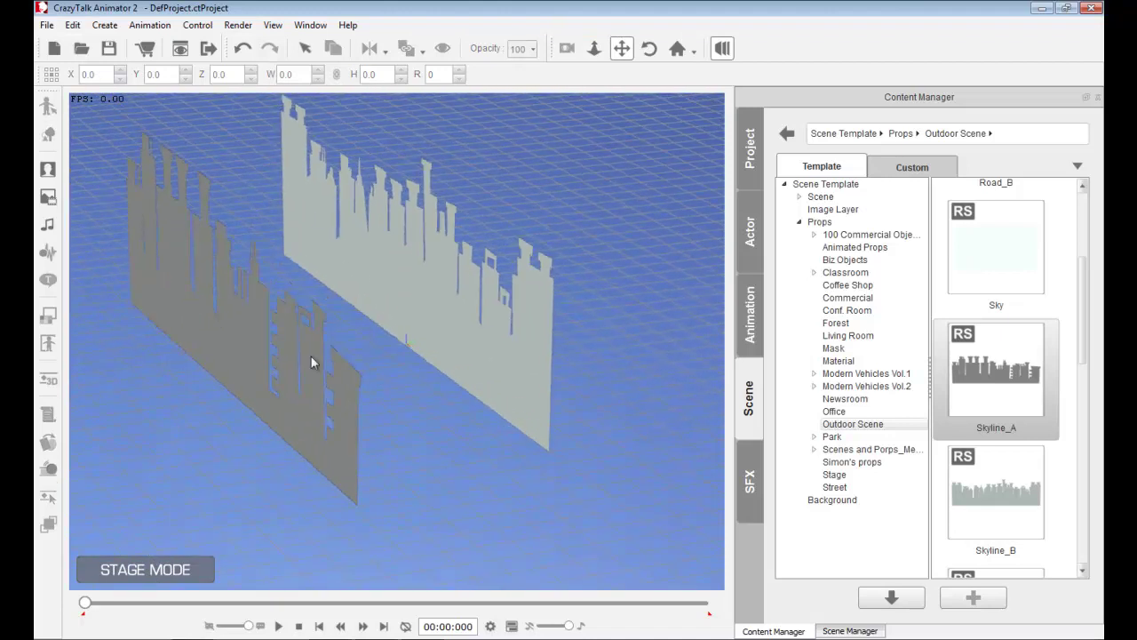
{"action": "left_click", "coordinate": [229, 341]}
{"action": "left_click", "coordinate": [414, 315]}
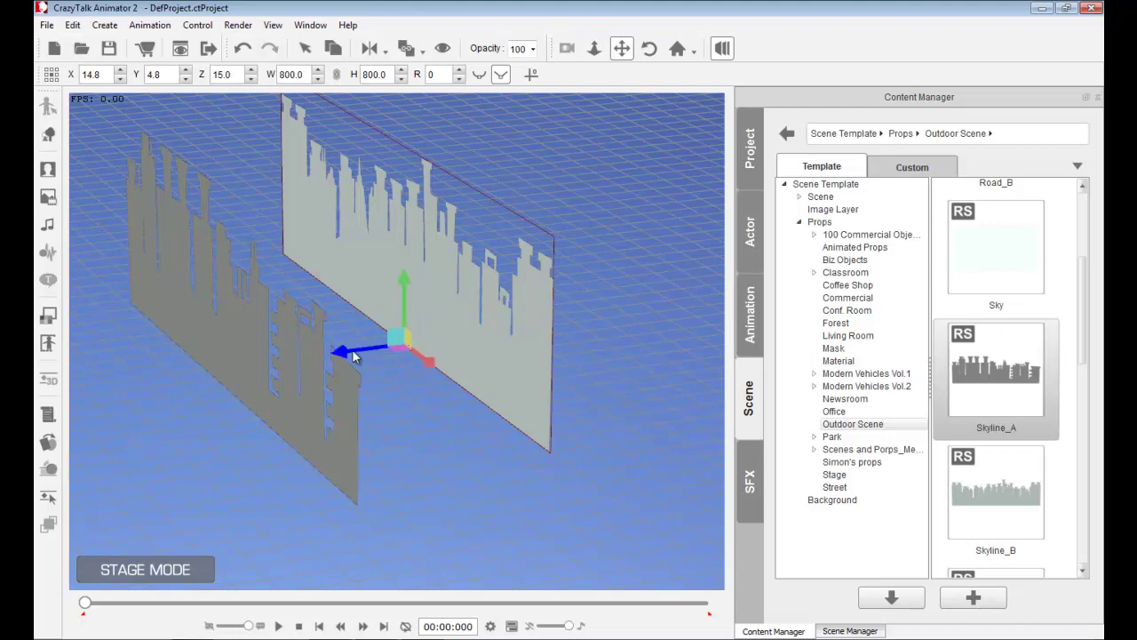
{"action": "left_click_drag", "start_coordinate": [349, 373], "coordinate": [293, 382]}
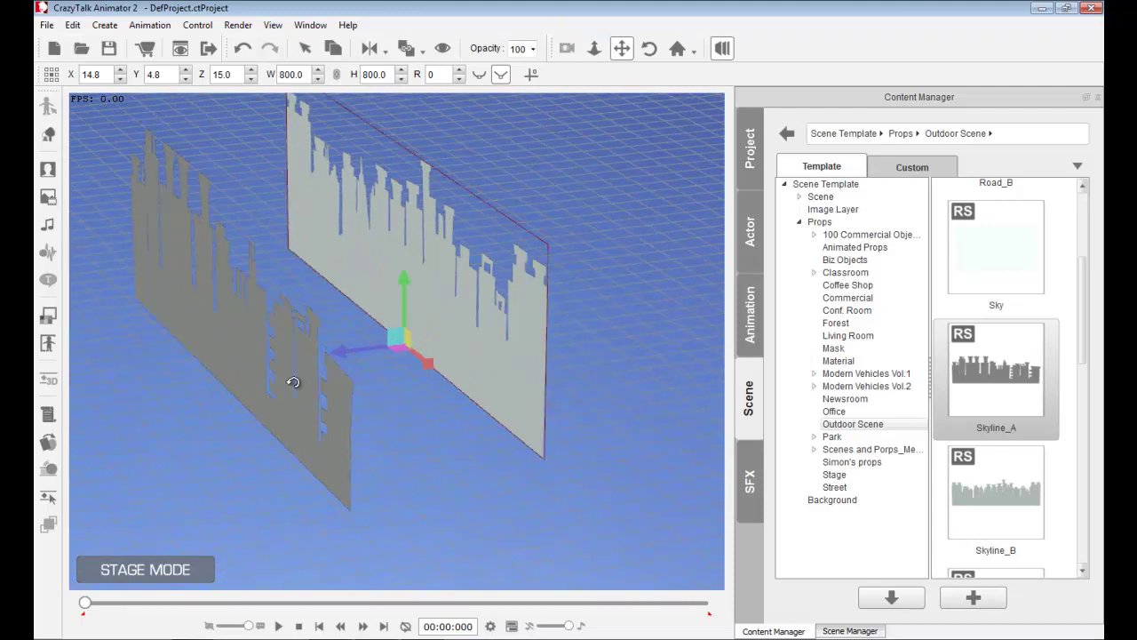
{"action": "left_click_drag", "start_coordinate": [424, 364], "coordinate": [406, 276]}
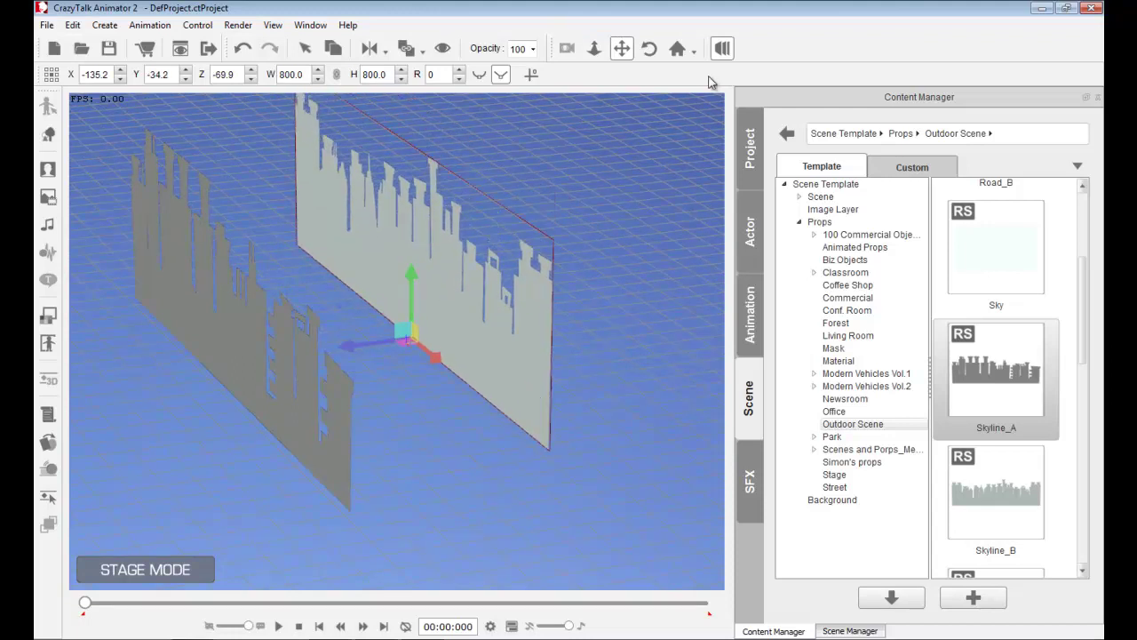
{"action": "left_click", "coordinate": [724, 50]}
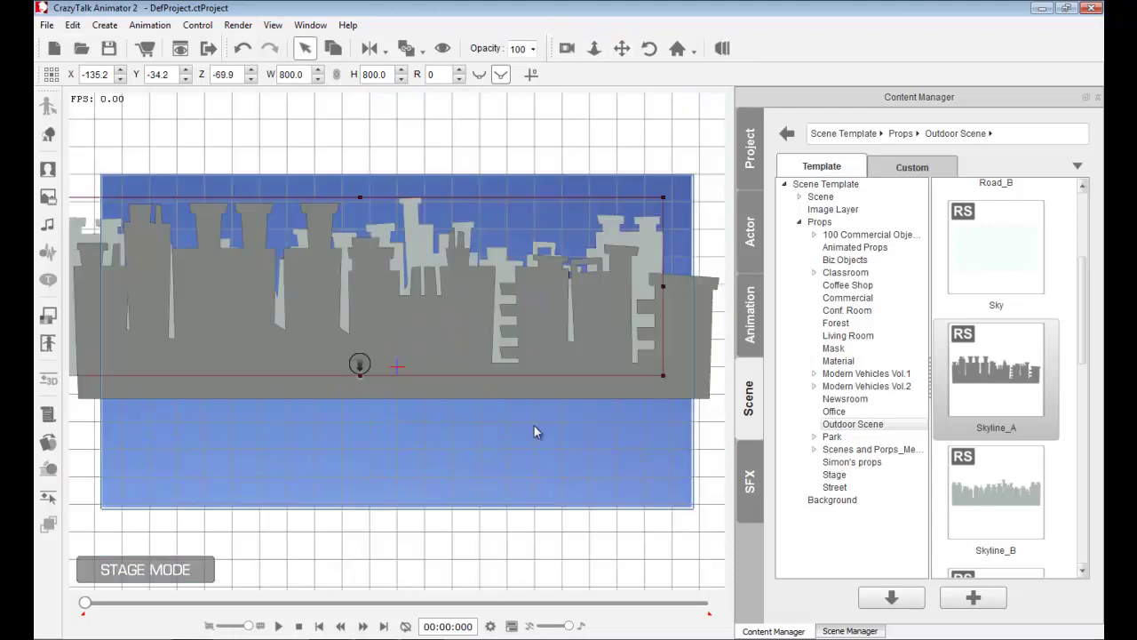
{"action": "left_click_drag", "start_coordinate": [493, 241], "coordinate": [536, 244]}
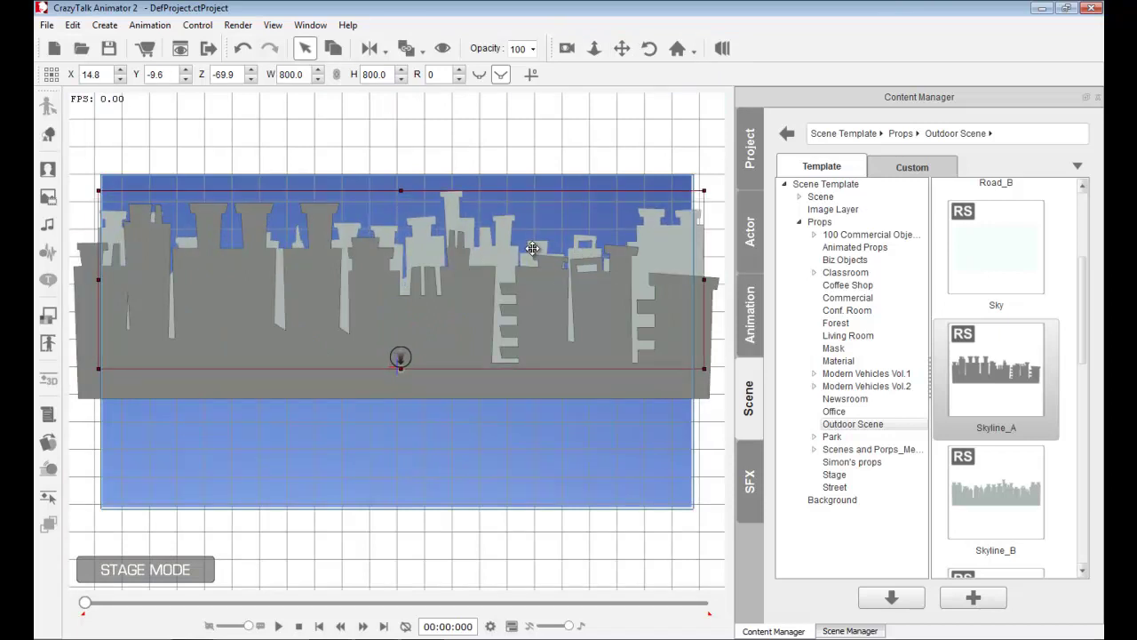
{"action": "left_click", "coordinate": [716, 443]}
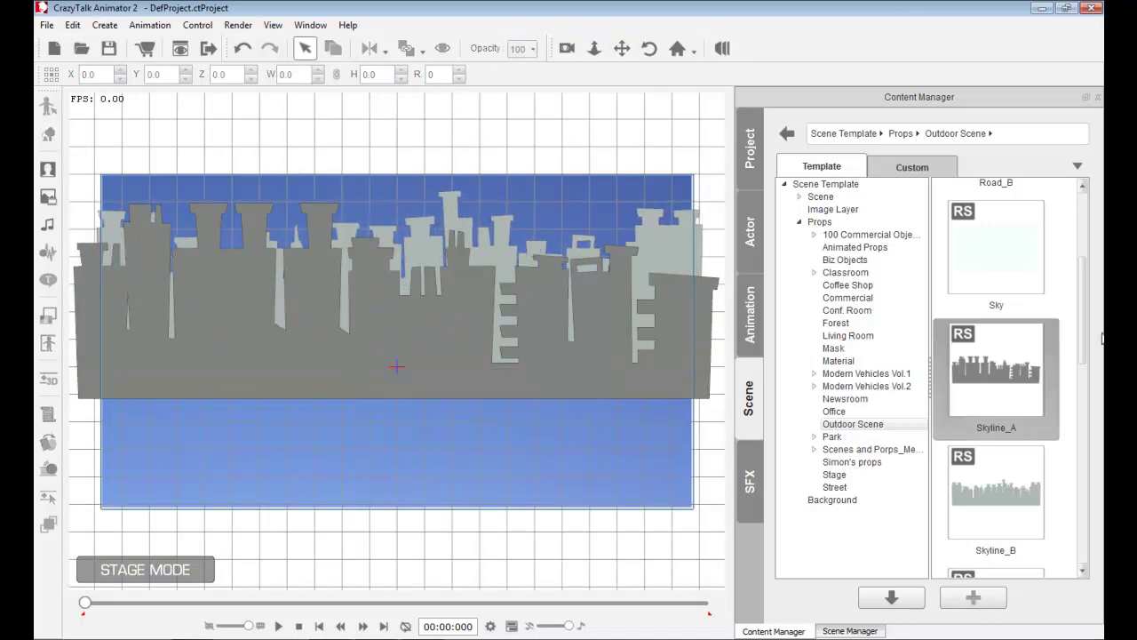
Step: Place the Road_B prop below the skylines and stretch it vertically to cover the lower part of the frame
{"action": "scroll", "coordinate": [1088, 335], "scroll_direction": "up", "scroll_amount": 2}
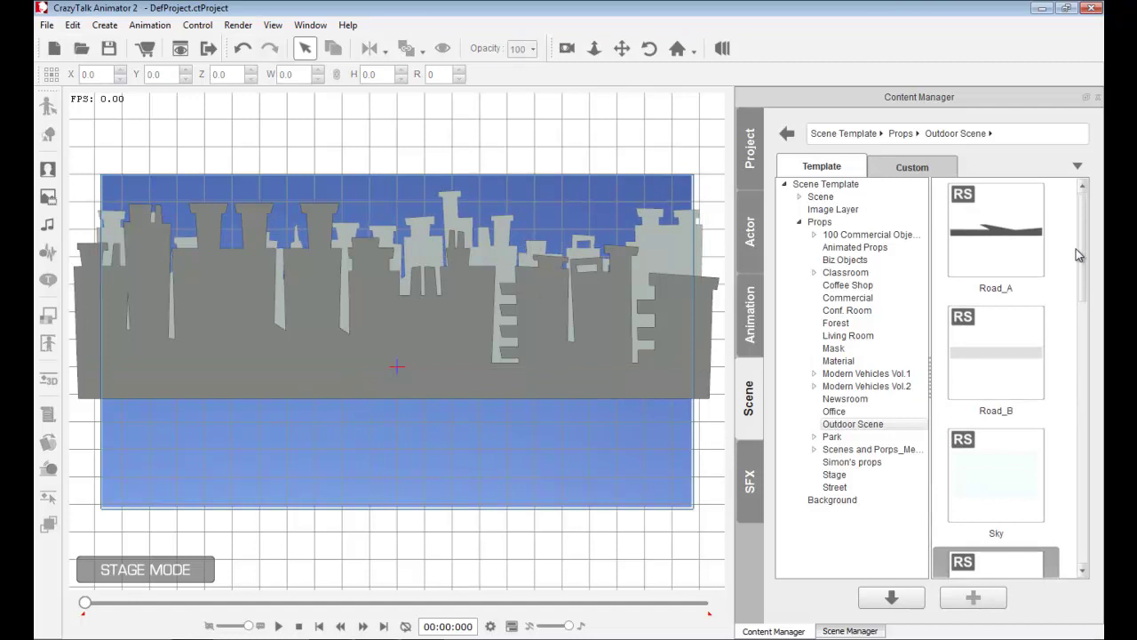
{"action": "left_click_drag", "start_coordinate": [1008, 381], "coordinate": [292, 397]}
{"action": "left_click_drag", "start_coordinate": [433, 407], "coordinate": [373, 444]}
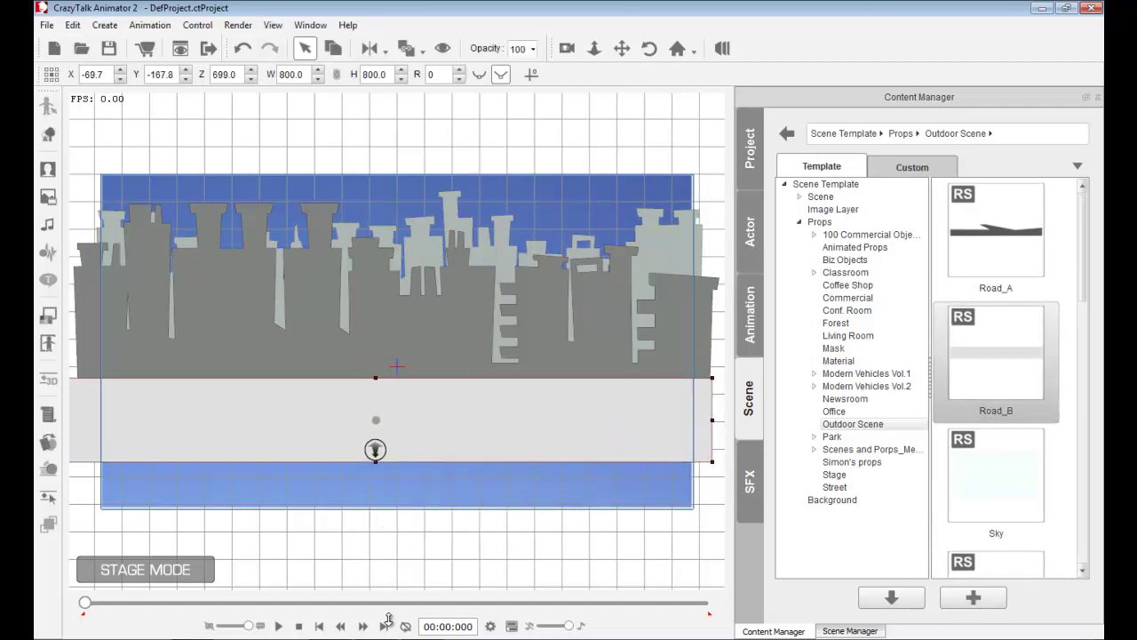
{"action": "left_click_drag", "start_coordinate": [507, 441], "coordinate": [381, 495]}
{"action": "left_click_drag", "start_coordinate": [427, 464], "coordinate": [430, 471]}
Step: Add Road_A over the light ground, stretch its height to about 1367.7, and align its top edge with the base of the skyline
{"action": "left_click", "coordinate": [1007, 248]}
{"action": "left_click_drag", "start_coordinate": [1007, 248], "coordinate": [334, 424]}
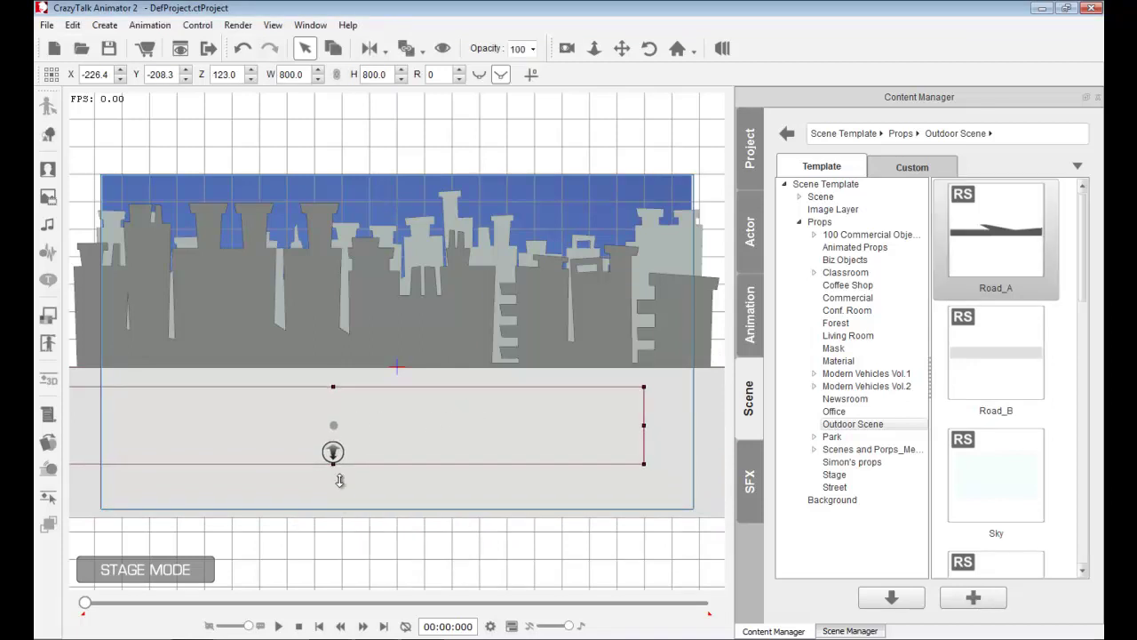
{"action": "left_click_drag", "start_coordinate": [346, 457], "coordinate": [401, 474]}
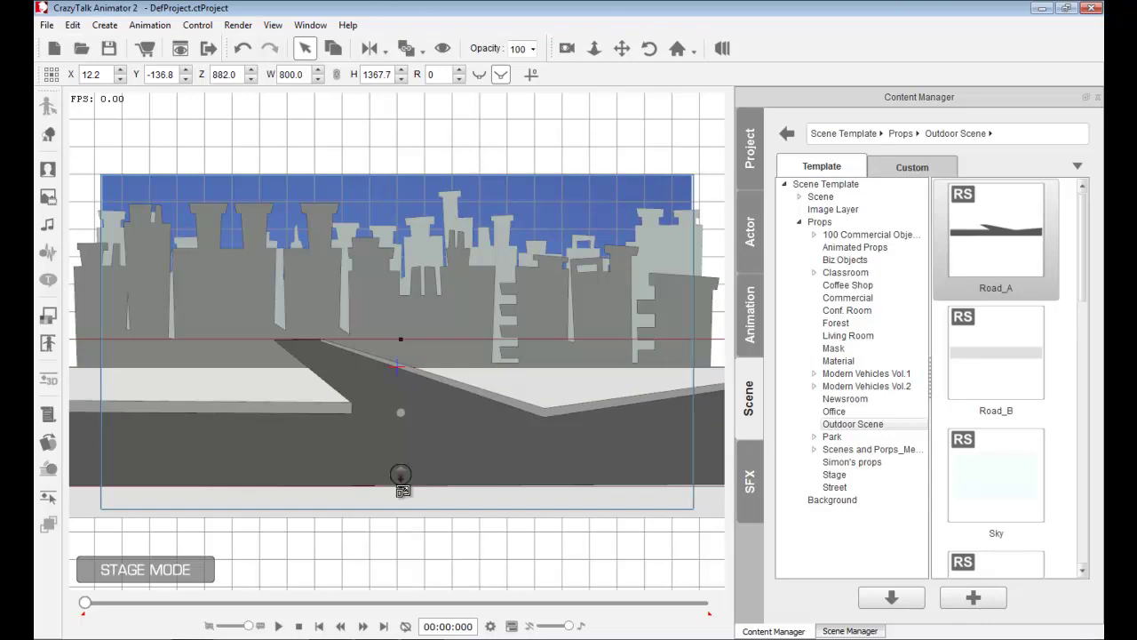
{"action": "left_click_drag", "start_coordinate": [442, 435], "coordinate": [452, 460]}
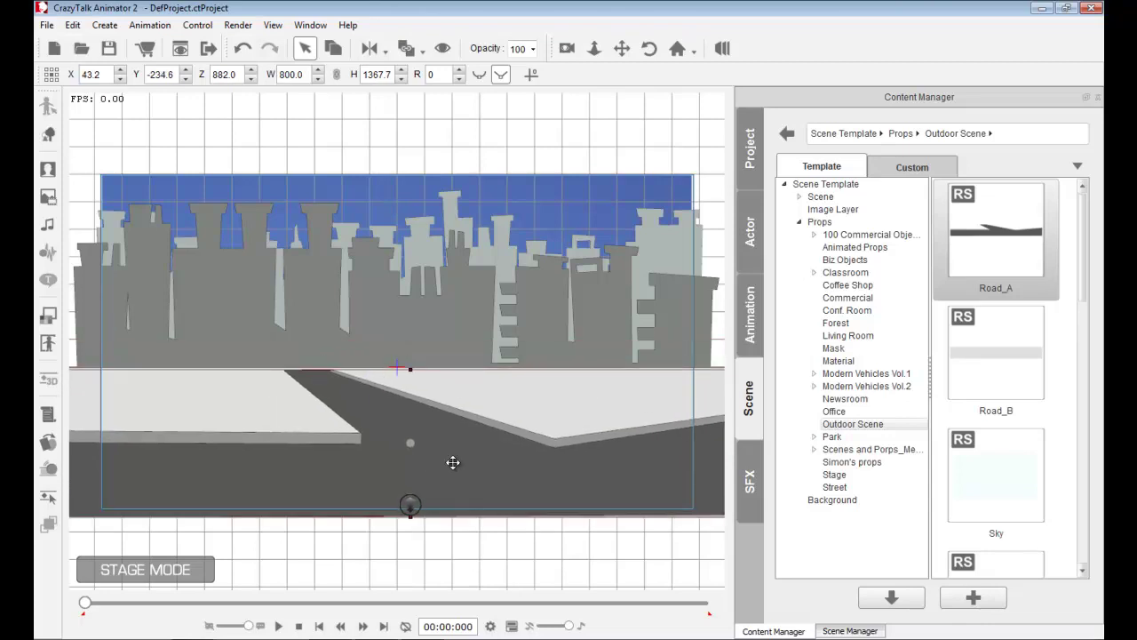
{"action": "left_click", "coordinate": [455, 526]}
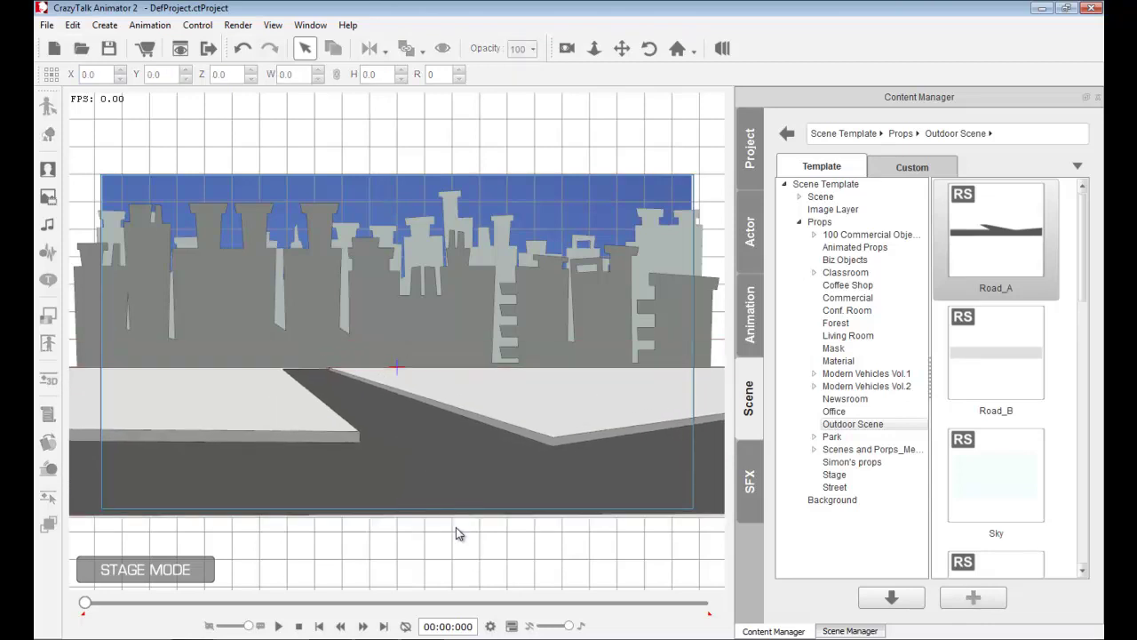
{"action": "left_click", "coordinate": [940, 265]}
{"action": "left_click", "coordinate": [394, 423]}
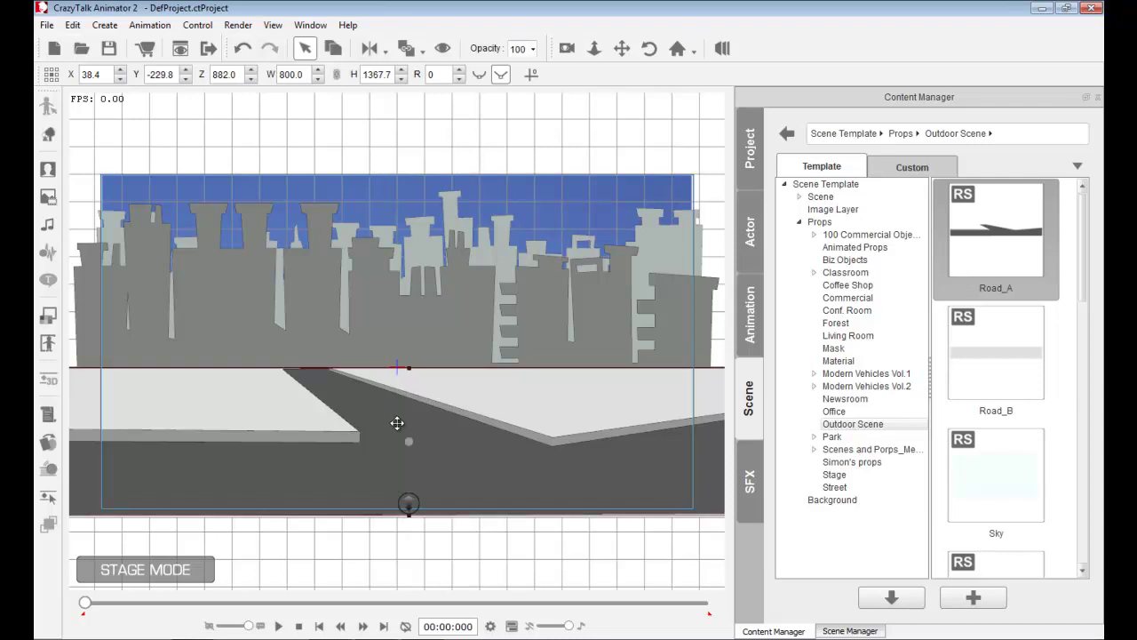
{"action": "left_click", "coordinate": [463, 538]}
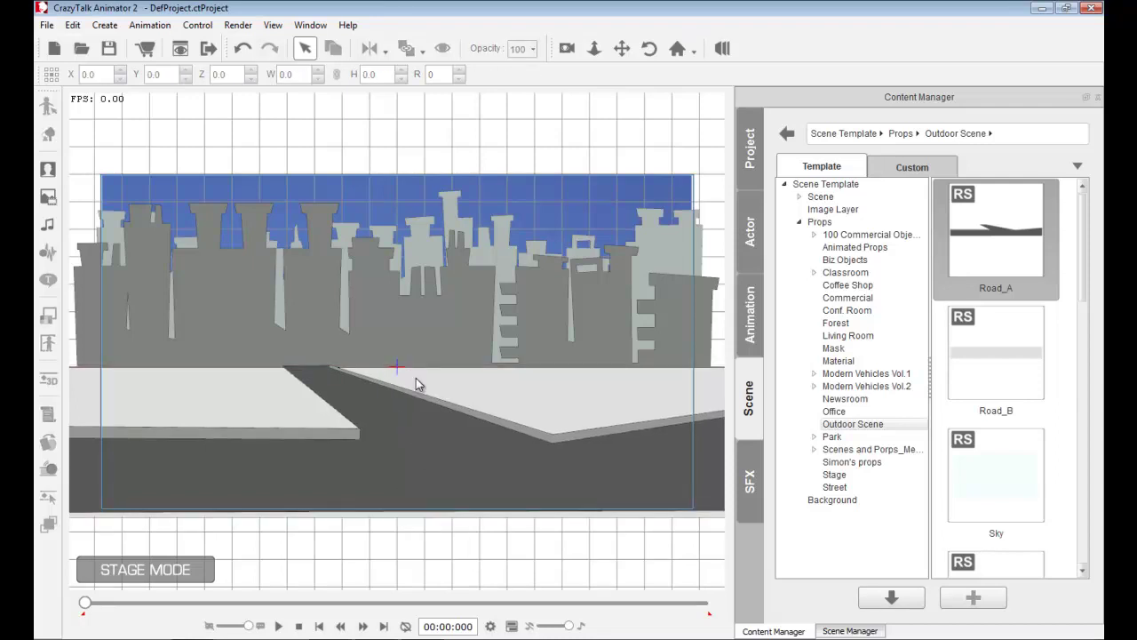
Step: Place the Store_A prop on the left sidewalk at about X -847.1, Y -55.3, in front of the skylines at Z 984
{"action": "left_click_drag", "start_coordinate": [1086, 286], "coordinate": [1087, 418]}
{"action": "left_click_drag", "start_coordinate": [1000, 356], "coordinate": [290, 370]}
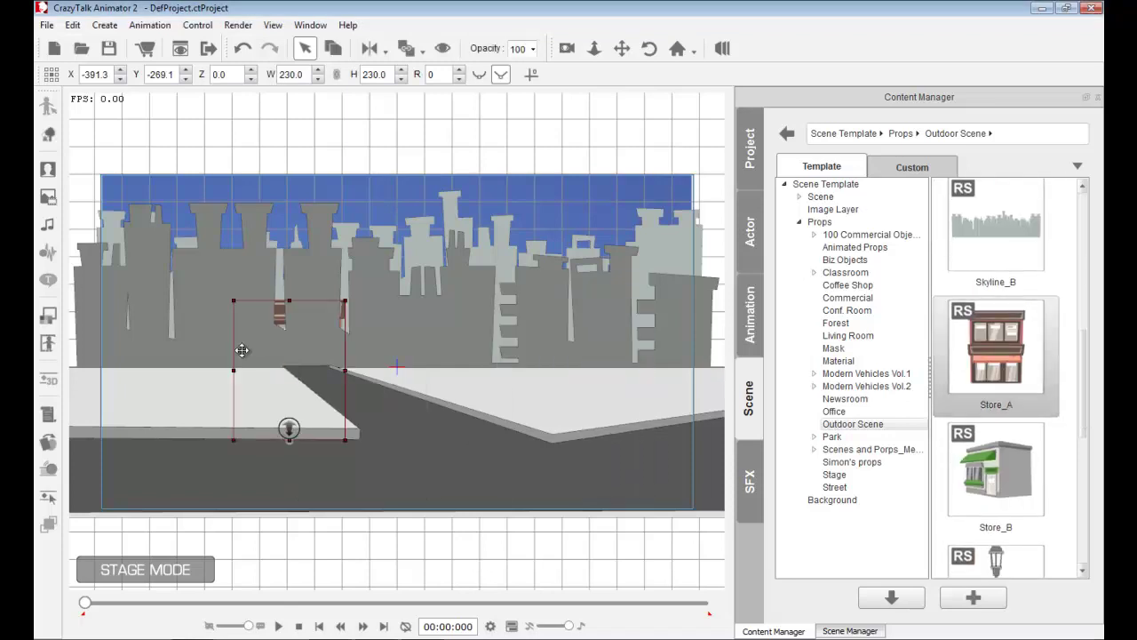
{"action": "left_click_drag", "start_coordinate": [288, 428], "coordinate": [273, 442]}
{"action": "left_click_drag", "start_coordinate": [249, 395], "coordinate": [113, 332]}
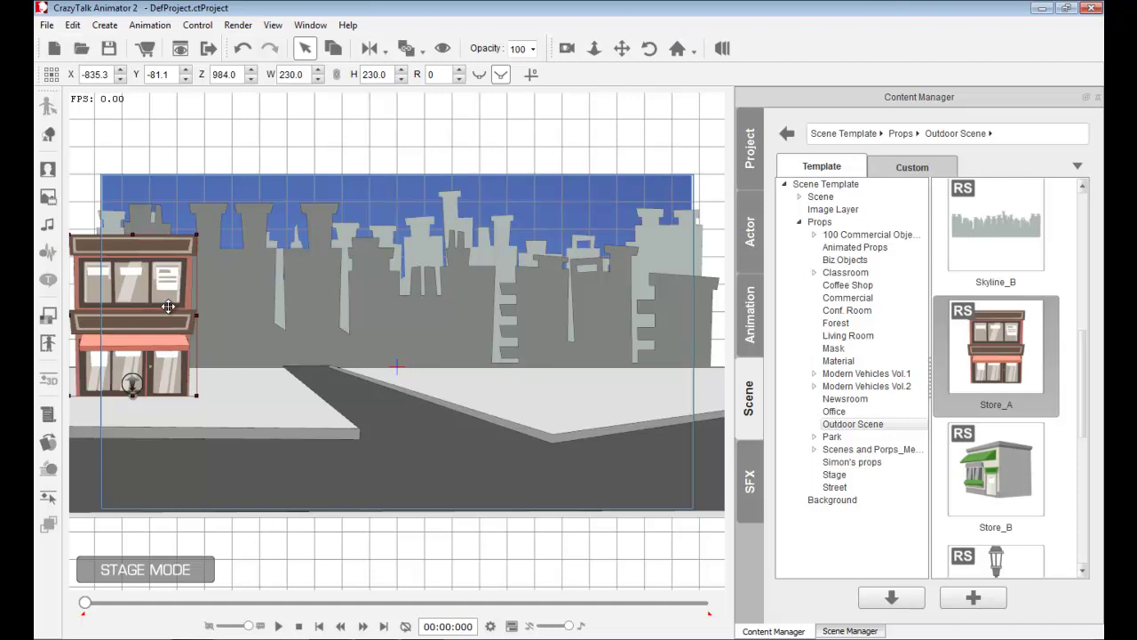
{"action": "left_click_drag", "start_coordinate": [172, 306], "coordinate": [168, 298]}
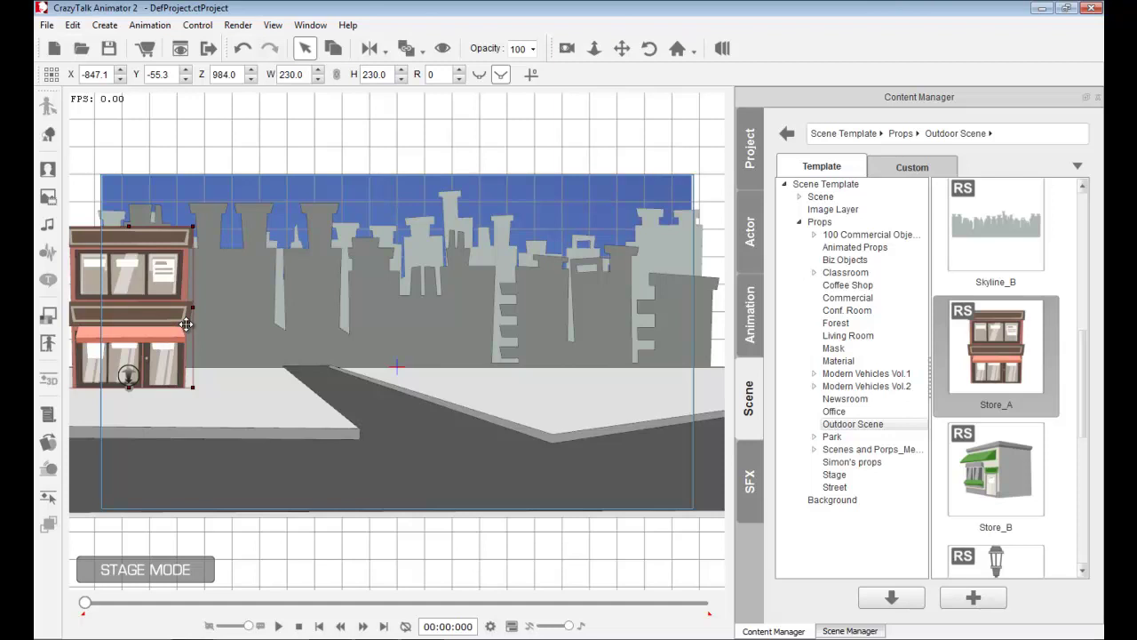
Step: Duplicate the brown store beside the original, and scale both stores down together at the far end of the left sidewalk
{"action": "left_click_drag", "start_coordinate": [160, 303], "coordinate": [289, 303]}
{"action": "left_click", "coordinate": [192, 304]}
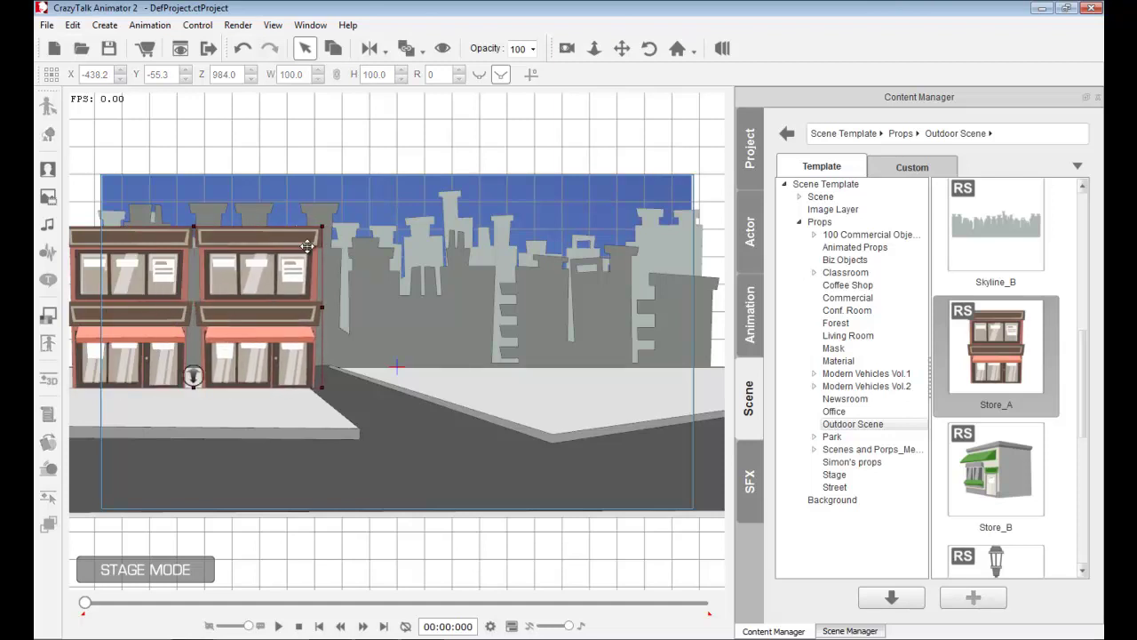
{"action": "left_click_drag", "start_coordinate": [321, 226], "coordinate": [216, 279]}
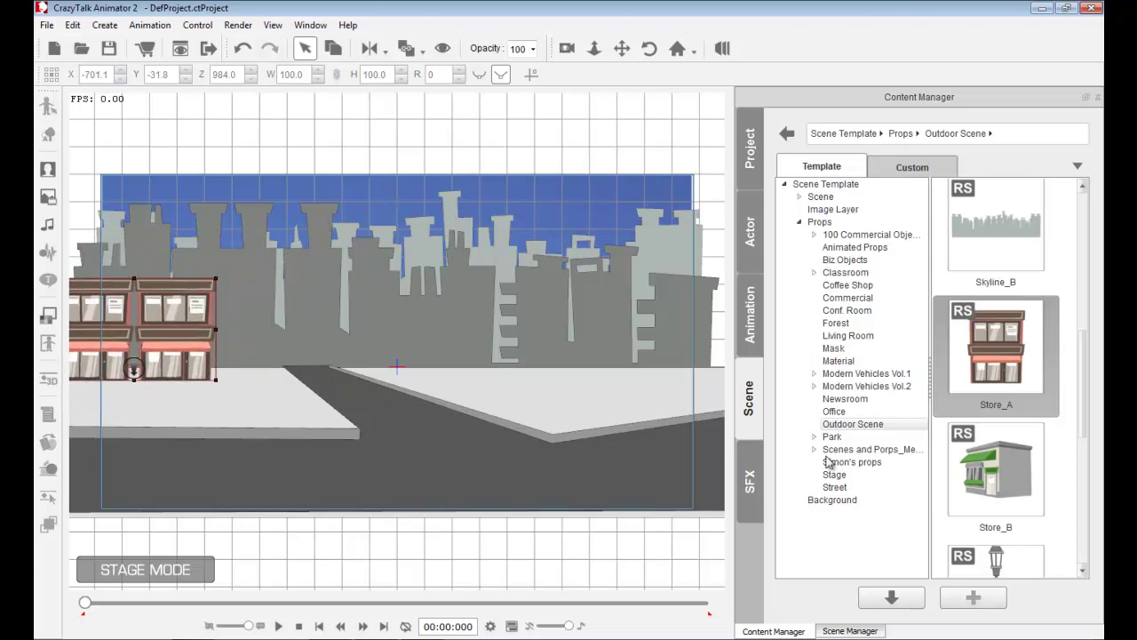
Step: Place Store_B on the right sidewalk, duplicate it along the street, and shrink the copy to about 241.3
{"action": "left_click", "coordinate": [995, 471]}
{"action": "left_click_drag", "start_coordinate": [995, 471], "coordinate": [528, 392]}
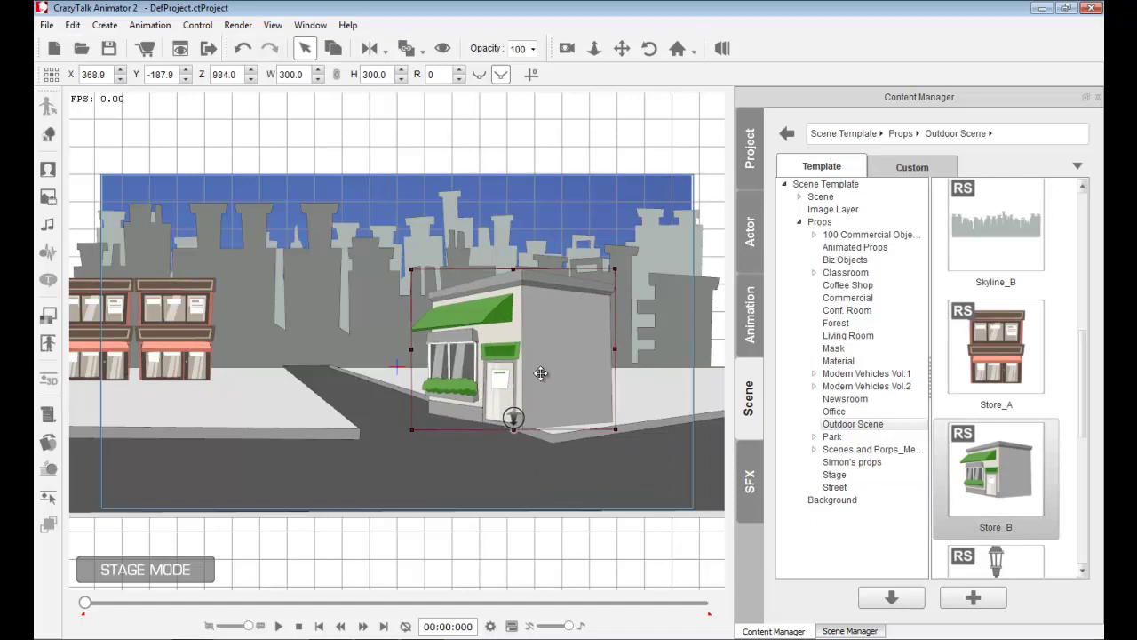
{"action": "mouse_move", "coordinate": [534, 332]}
{"action": "left_mouse_down"}
{"action": "mouse_move", "coordinate": [411, 338]}
{"action": "mouse_move", "coordinate": [524, 320]}
{"action": "left_mouse_up"}
{"action": "left_click_drag", "start_coordinate": [579, 229], "coordinate": [561, 265]}
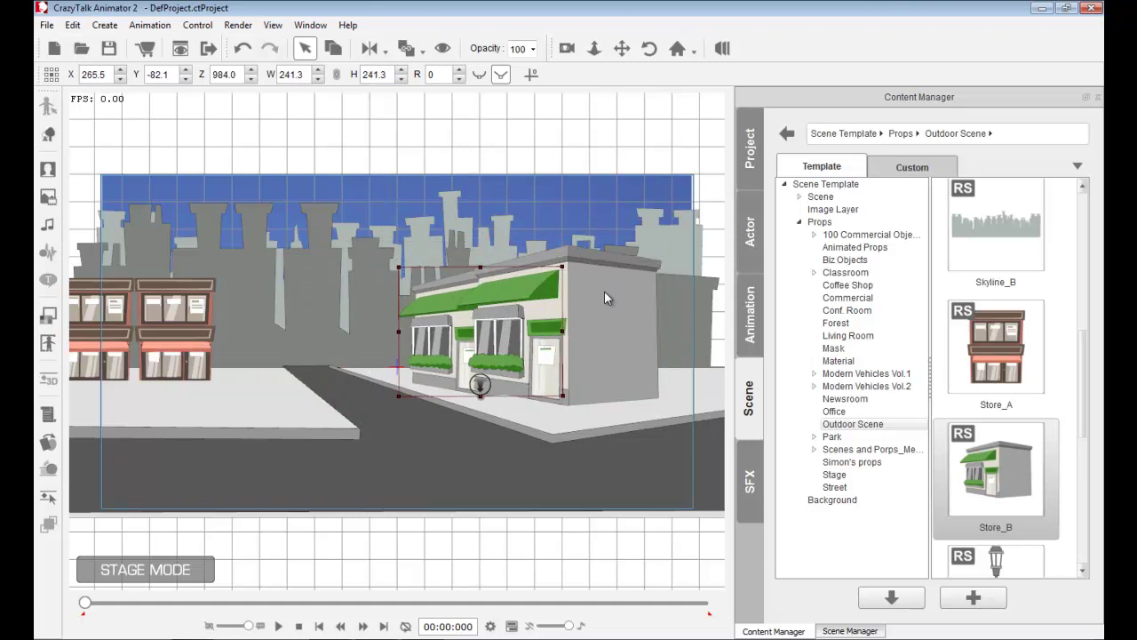
Step: Undo the latest changes to the green stores, and scale the pair down together on the right sidewalk
{"action": "key", "text": "ctrl+z"}
{"action": "key", "text": "ctrl+z"}
{"action": "key", "text": "ctrl+z"}
{"action": "key", "text": "ctrl+z"}
{"action": "left_click_drag", "start_coordinate": [608, 296], "coordinate": [595, 316]}
Step: Add the Traffic Lights prop and stand it on the right sidewalk corner in front of the green stores
{"action": "scroll", "coordinate": [1080, 343], "scroll_direction": "down", "scroll_amount": 3}
{"action": "left_click_drag", "start_coordinate": [996, 400], "coordinate": [440, 474]}
{"action": "left_click_drag", "start_coordinate": [458, 285], "coordinate": [561, 338]}
{"action": "left_click", "coordinate": [555, 544]}
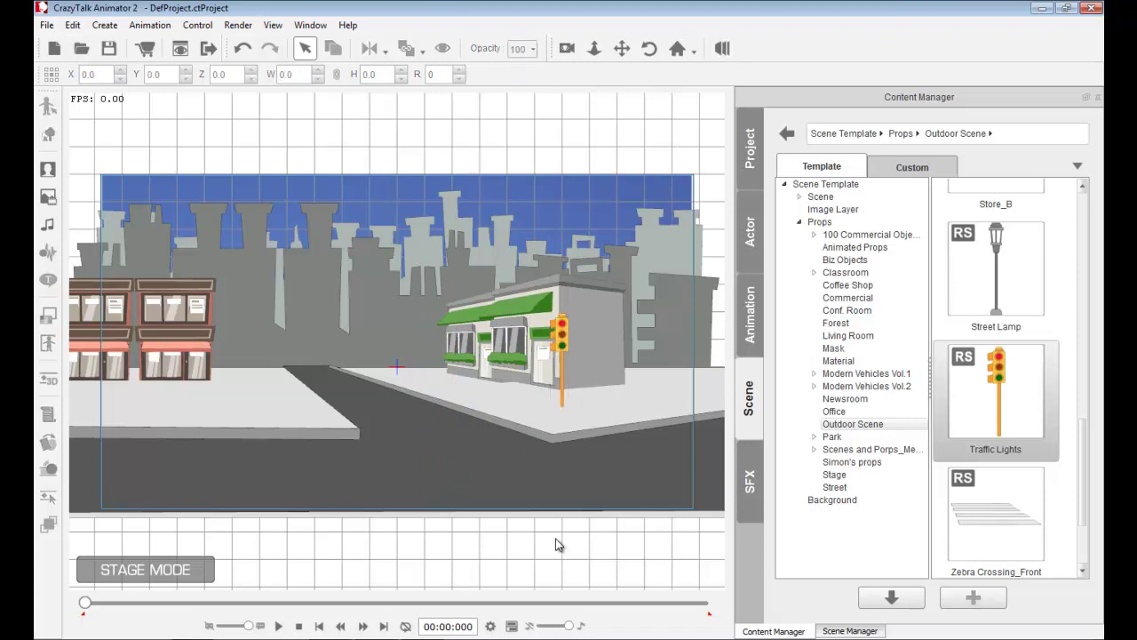
Step: Adjust the traffic light's depth in the 3D view so it stands at the right sidewalk corner, and return to the flat stage view
{"action": "left_click", "coordinate": [722, 48]}
{"action": "left_click_drag", "start_coordinate": [578, 347], "coordinate": [246, 434]}
{"action": "left_click_drag", "start_coordinate": [156, 474], "coordinate": [178, 474]}
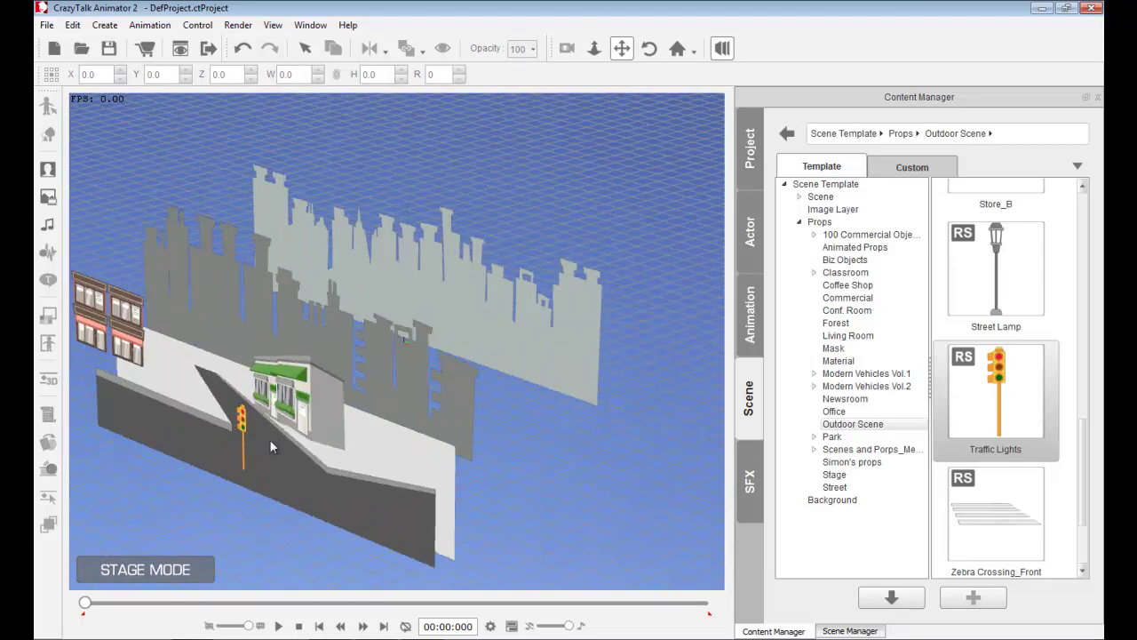
{"action": "left_click", "coordinate": [242, 436]}
{"action": "left_click_drag", "start_coordinate": [193, 483], "coordinate": [285, 460]}
{"action": "left_click_drag", "start_coordinate": [475, 445], "coordinate": [521, 436]}
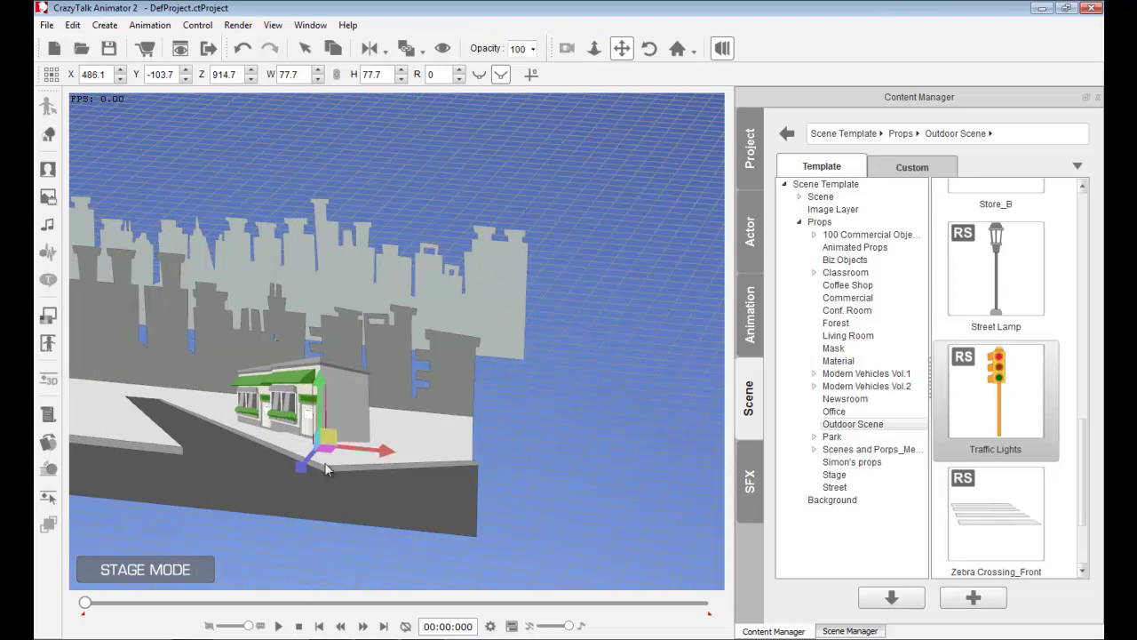
{"action": "left_click_drag", "start_coordinate": [300, 468], "coordinate": [303, 469]}
{"action": "left_click", "coordinate": [722, 49]}
{"action": "left_click", "coordinate": [563, 536]}
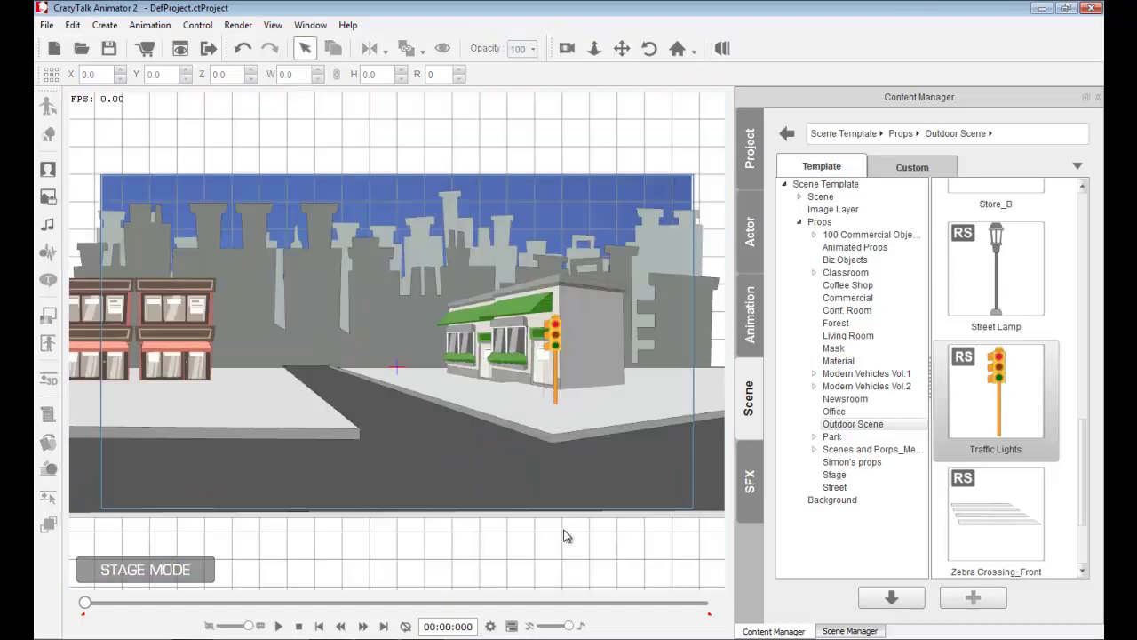
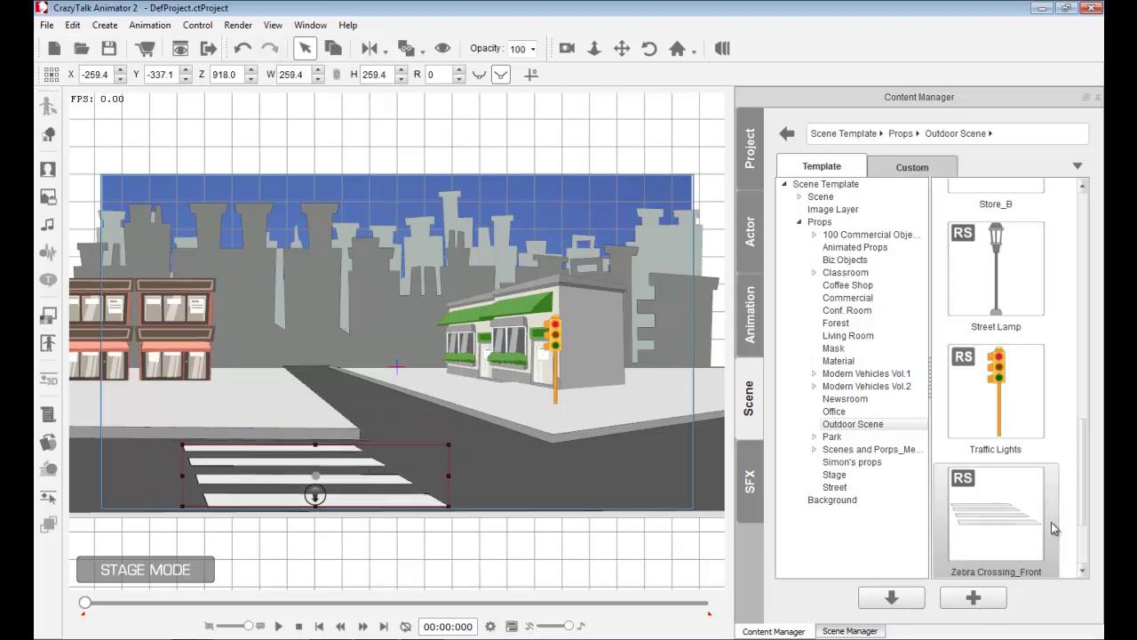
Step: Add the Zebra Crossing_Side prop to the road in front of the right sidewalk corner
{"action": "scroll", "coordinate": [1000, 526], "scroll_direction": "down", "scroll_amount": 1}
{"action": "left_click_drag", "start_coordinate": [1000, 526], "coordinate": [793, 478]}
{"action": "key", "text": "Escape"}
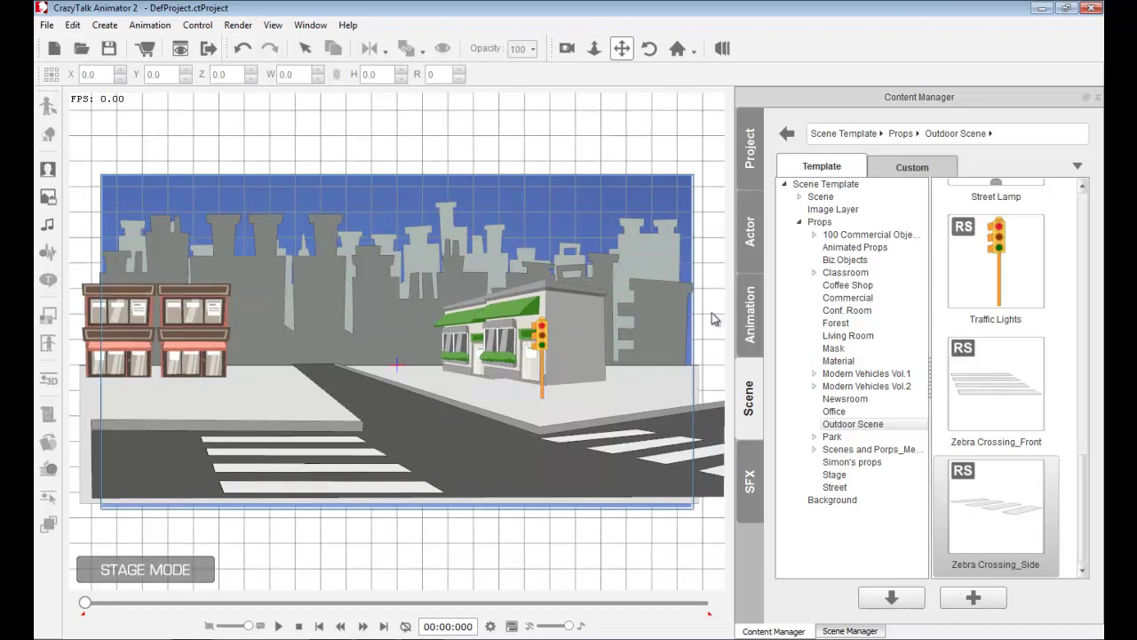
Step: Load the Street project from the custom Tutorial projects without saving the current project
{"action": "left_click", "coordinate": [751, 157]}
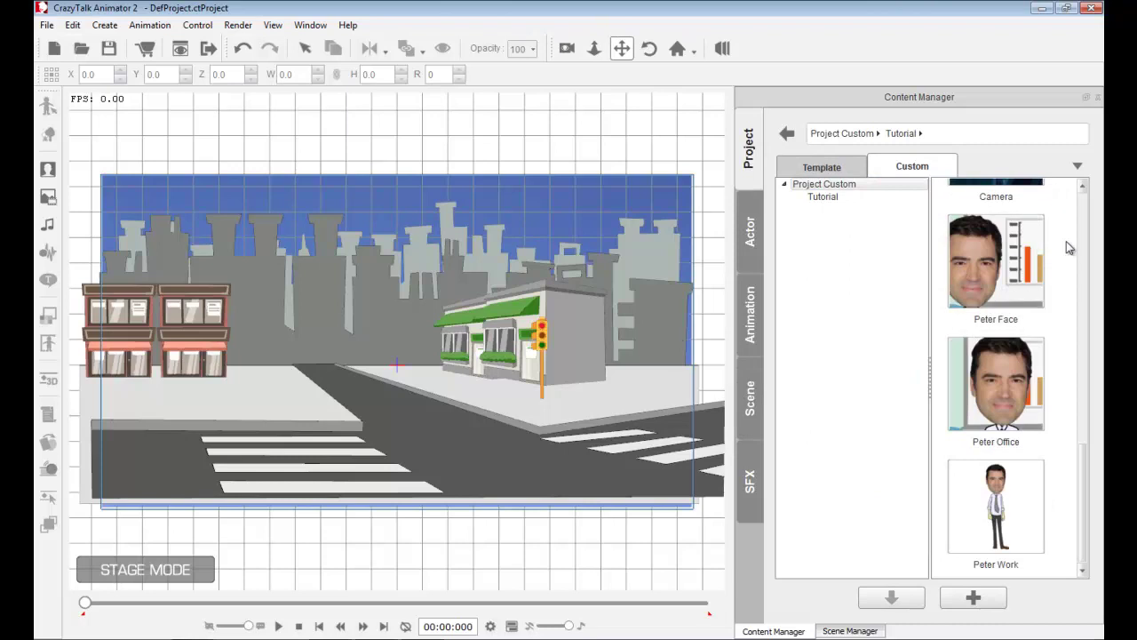
{"action": "left_click_drag", "start_coordinate": [1088, 468], "coordinate": [1085, 210]}
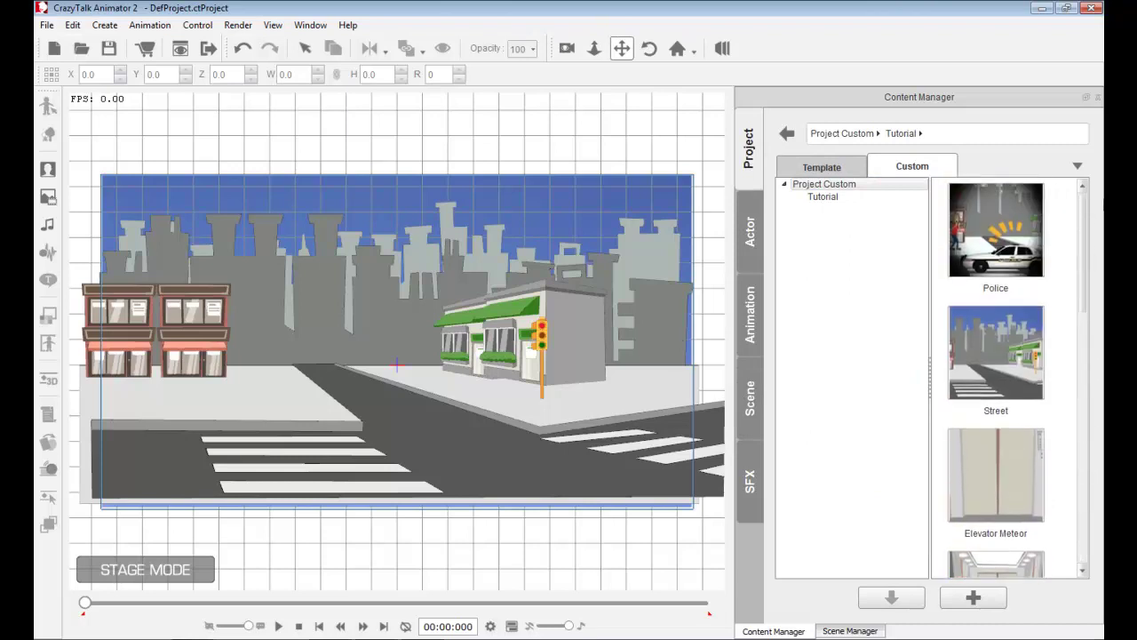
{"action": "double_click", "coordinate": [992, 332]}
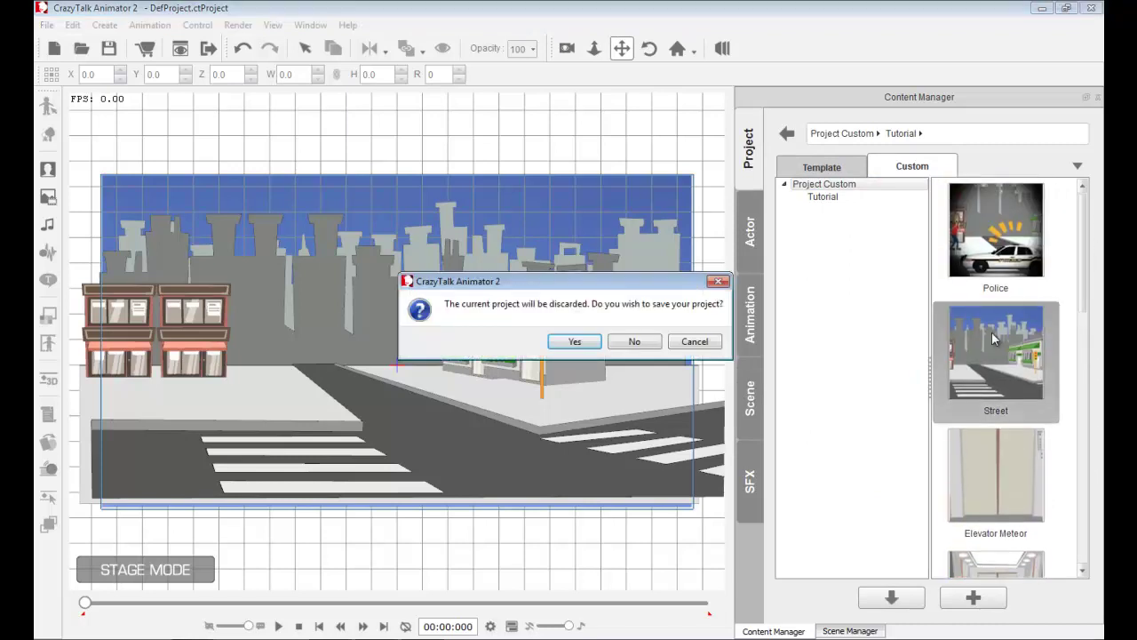
{"action": "left_click", "coordinate": [634, 341]}
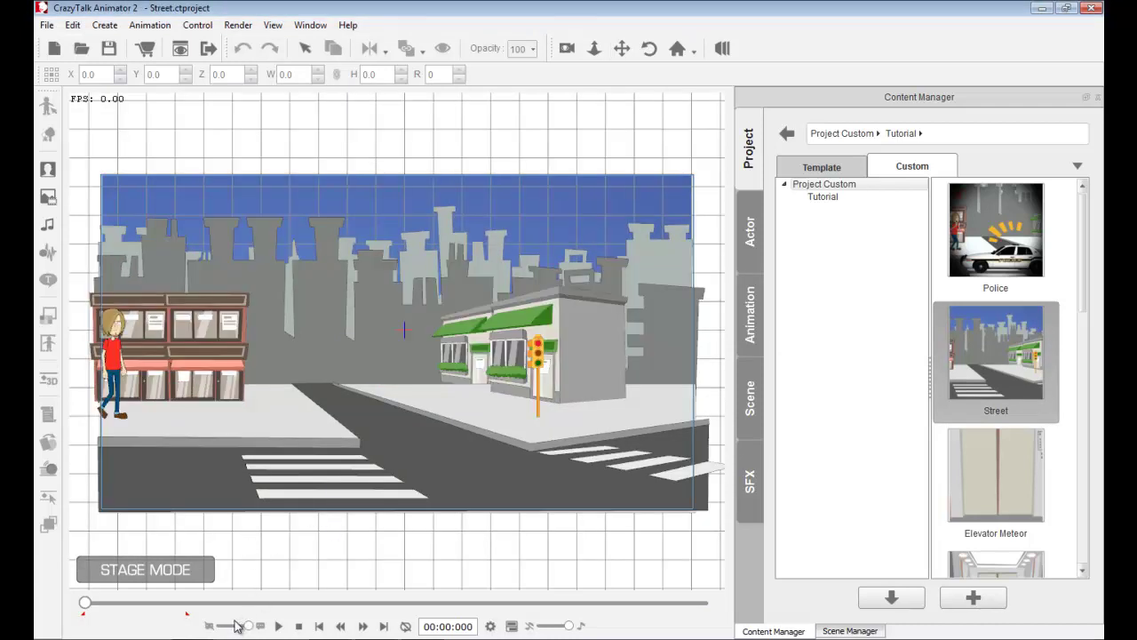
Step: Play the street animation, restart it from the beginning, and pause at about 00:03:867 where the character stands still
{"action": "left_click", "coordinate": [278, 625]}
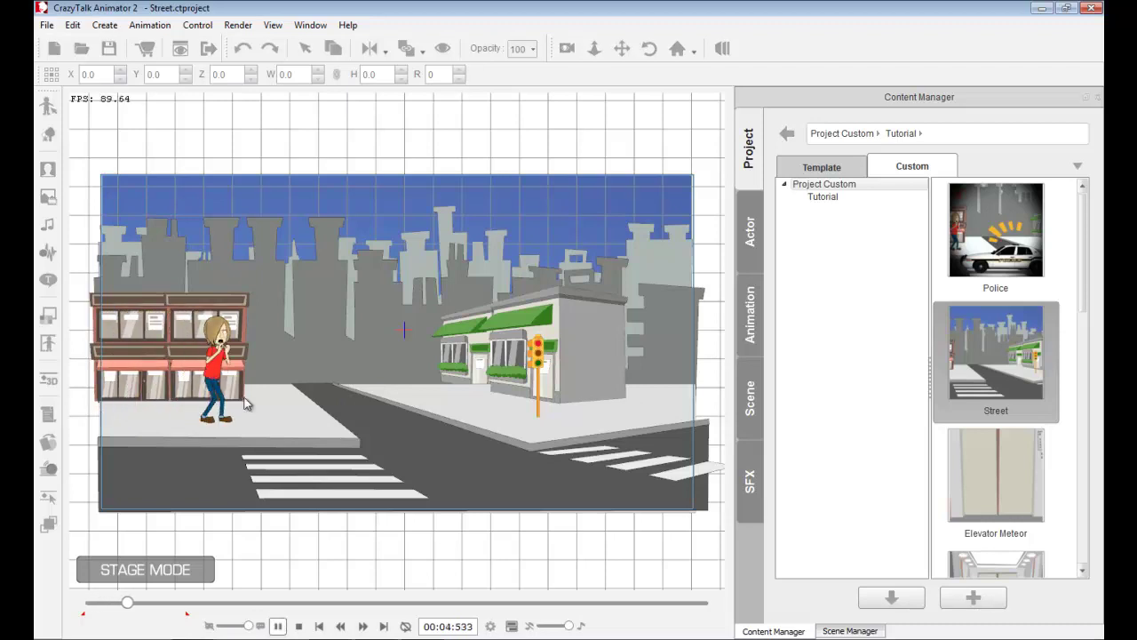
{"action": "left_click", "coordinate": [284, 627]}
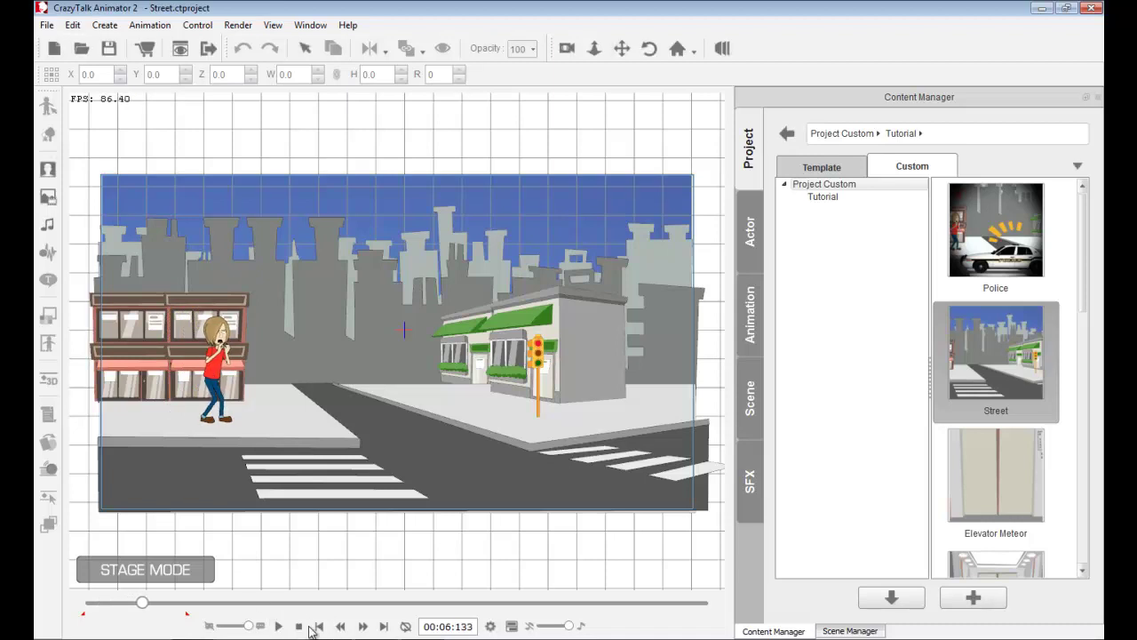
{"action": "left_click", "coordinate": [298, 626]}
{"action": "left_click", "coordinate": [280, 627]}
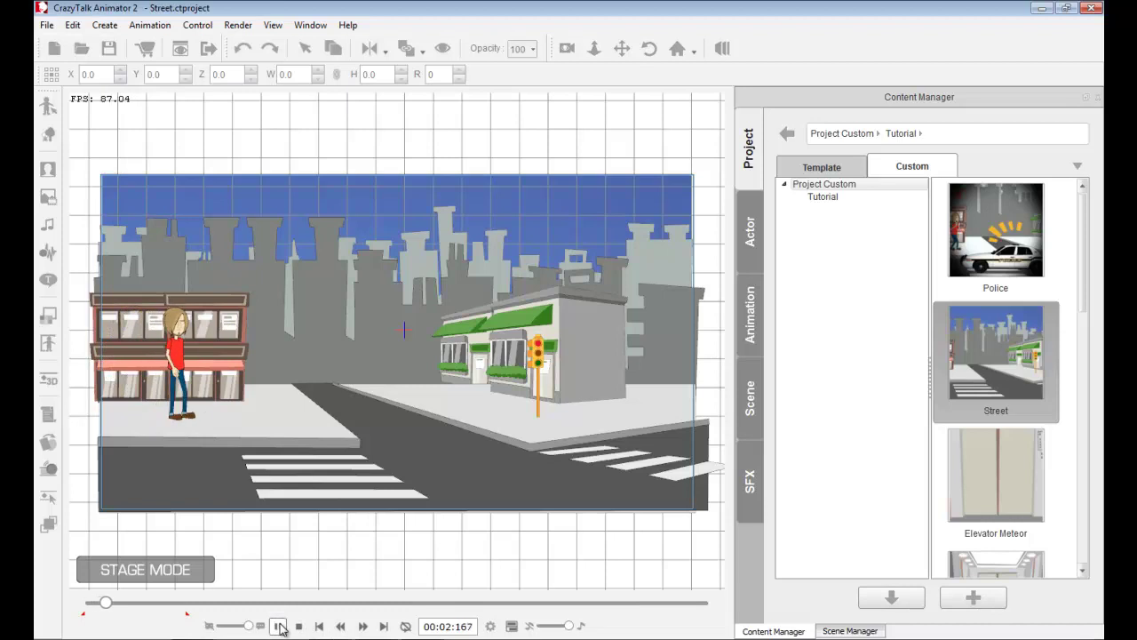
{"action": "left_click", "coordinate": [280, 626]}
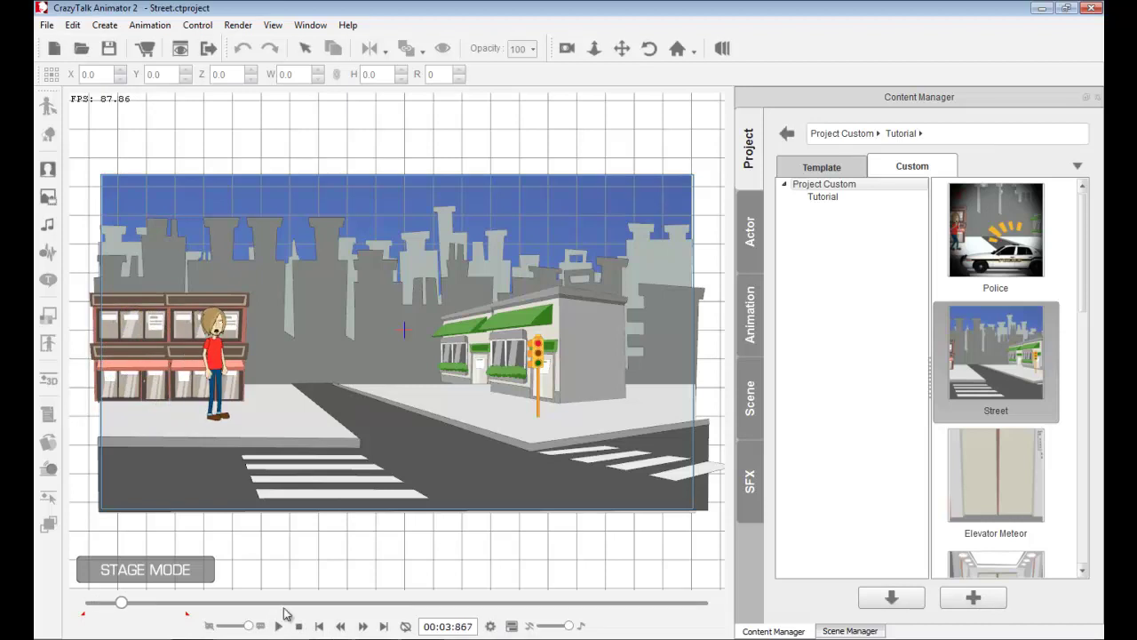
Step: Browse the Object templates of the special effects library for an effect to use with the character
{"action": "scroll", "coordinate": [283, 543], "scroll_direction": "up", "scroll_amount": 3}
{"action": "scroll", "coordinate": [281, 538], "scroll_direction": "up", "scroll_amount": 3}
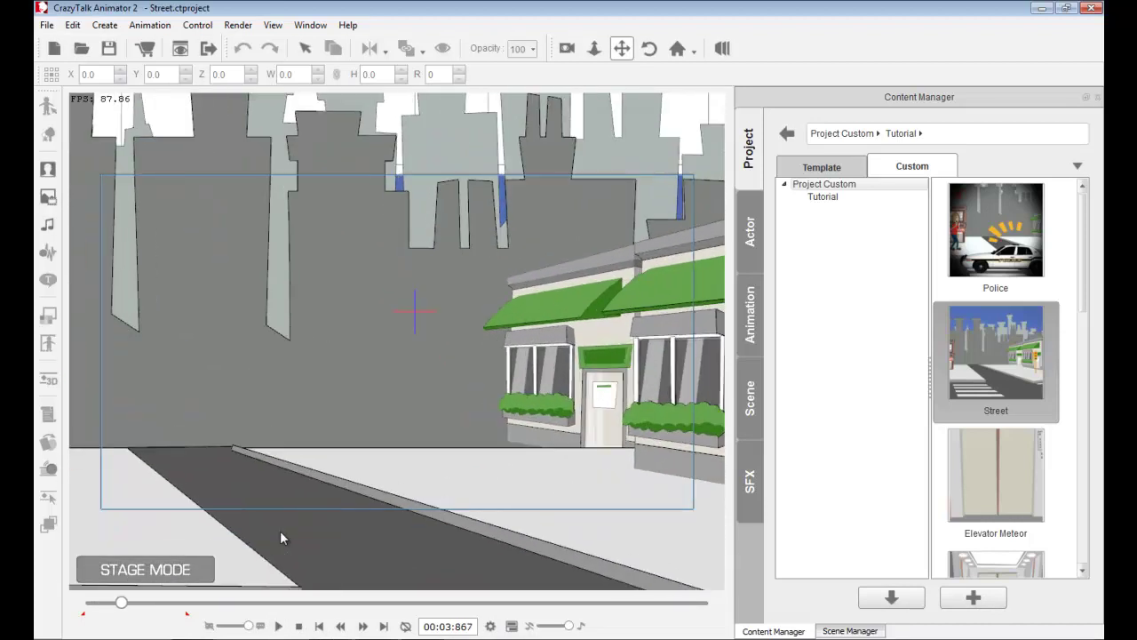
{"action": "scroll", "coordinate": [262, 474], "scroll_direction": "down", "scroll_amount": 5}
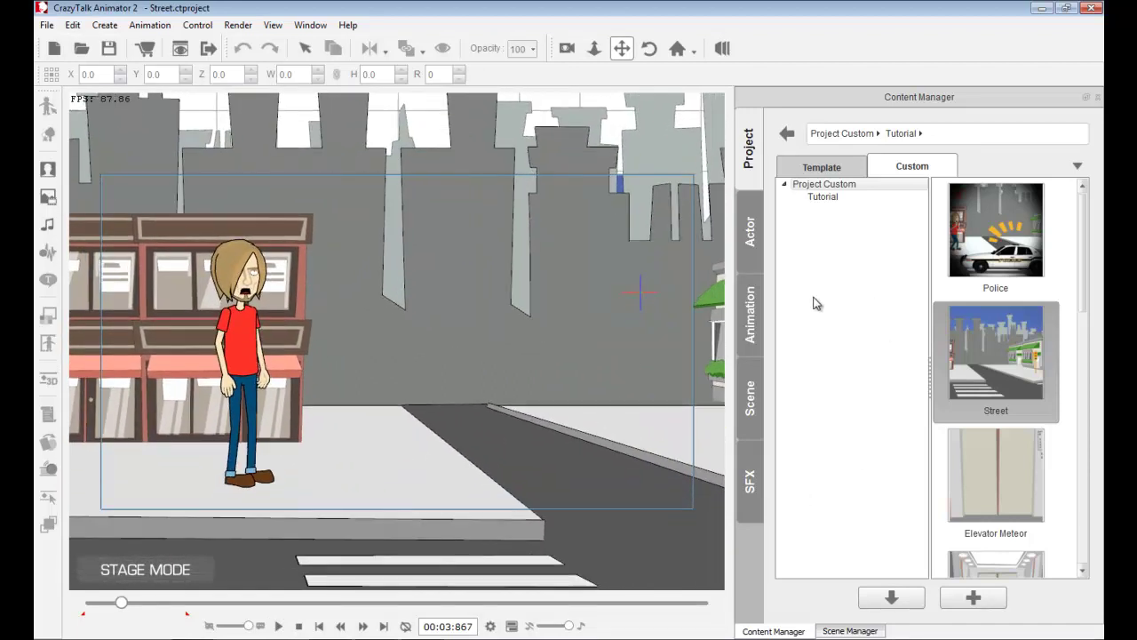
{"action": "left_click", "coordinate": [760, 477]}
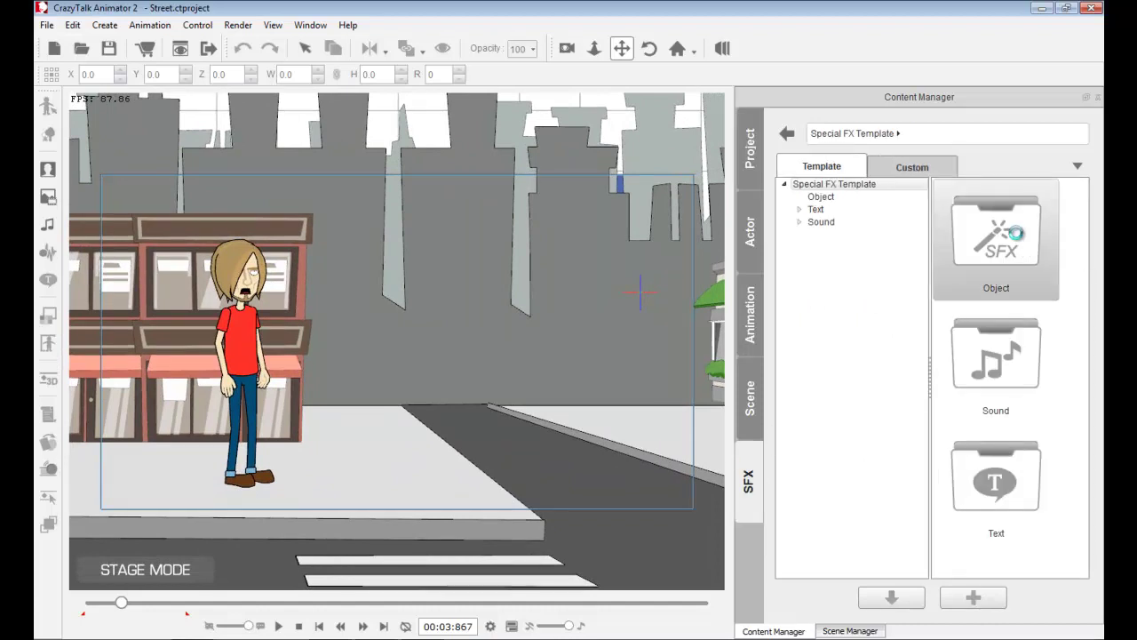
{"action": "double_click", "coordinate": [1015, 233]}
{"action": "left_click_drag", "start_coordinate": [1085, 234], "coordinate": [1091, 258]}
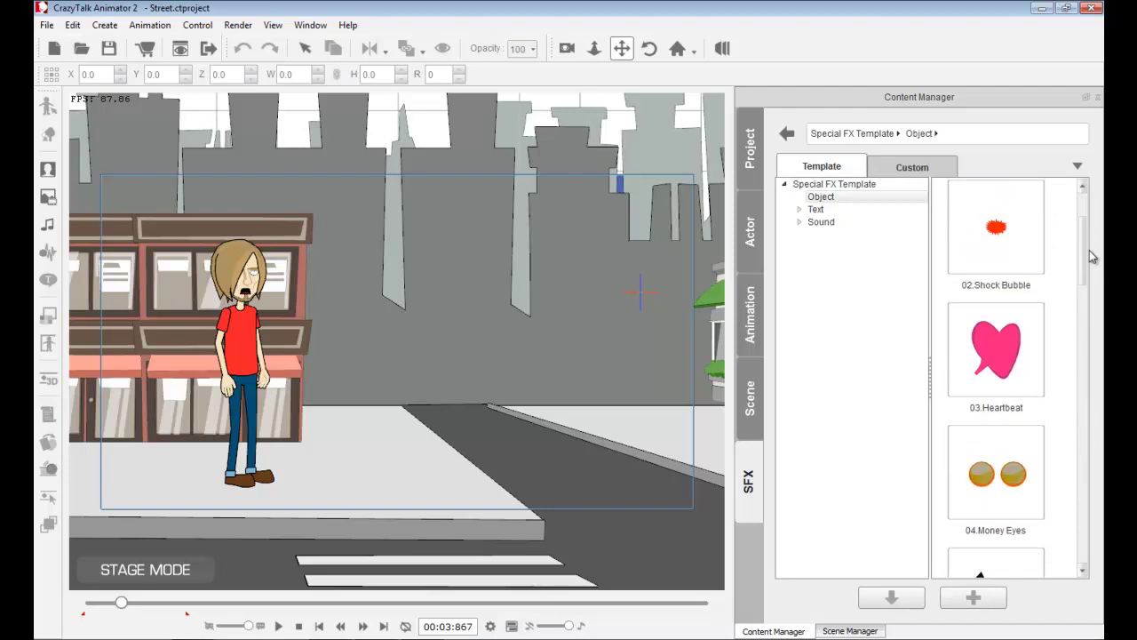
Step: Add the A_Exclamation Mark prop from the Animated Props library beside the character
{"action": "left_click", "coordinate": [755, 417]}
{"action": "left_click", "coordinate": [800, 221]}
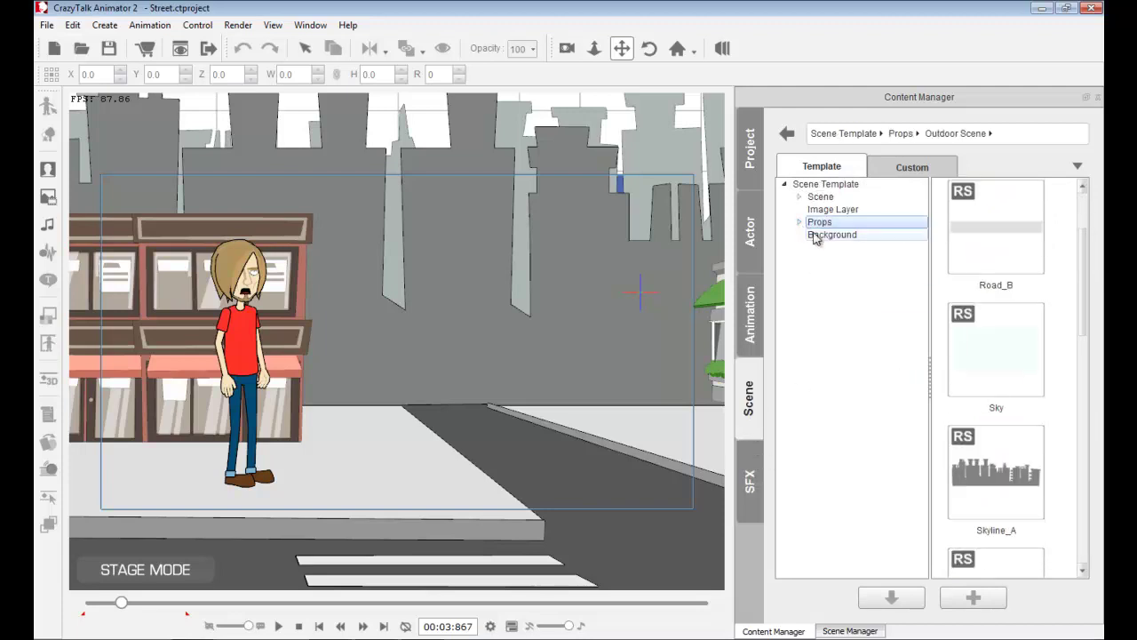
{"action": "left_click", "coordinate": [799, 222]}
{"action": "left_click", "coordinate": [883, 254]}
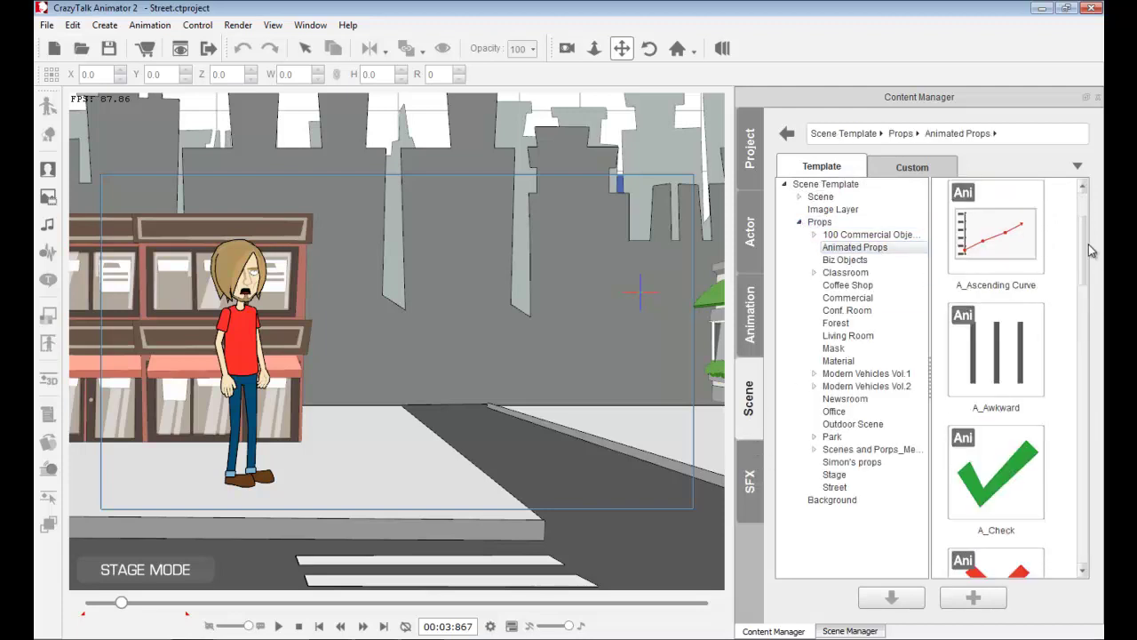
{"action": "left_click_drag", "start_coordinate": [1088, 251], "coordinate": [1068, 309]}
{"action": "scroll", "coordinate": [1069, 309], "scroll_direction": "down", "scroll_amount": 3}
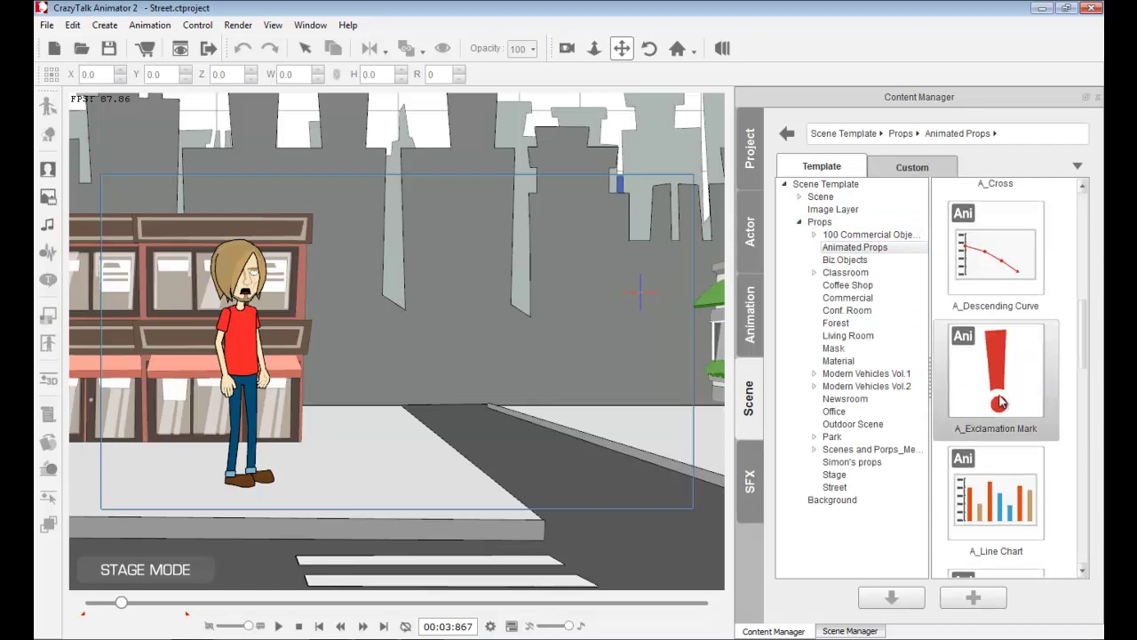
{"action": "left_click_drag", "start_coordinate": [1015, 381], "coordinate": [981, 358]}
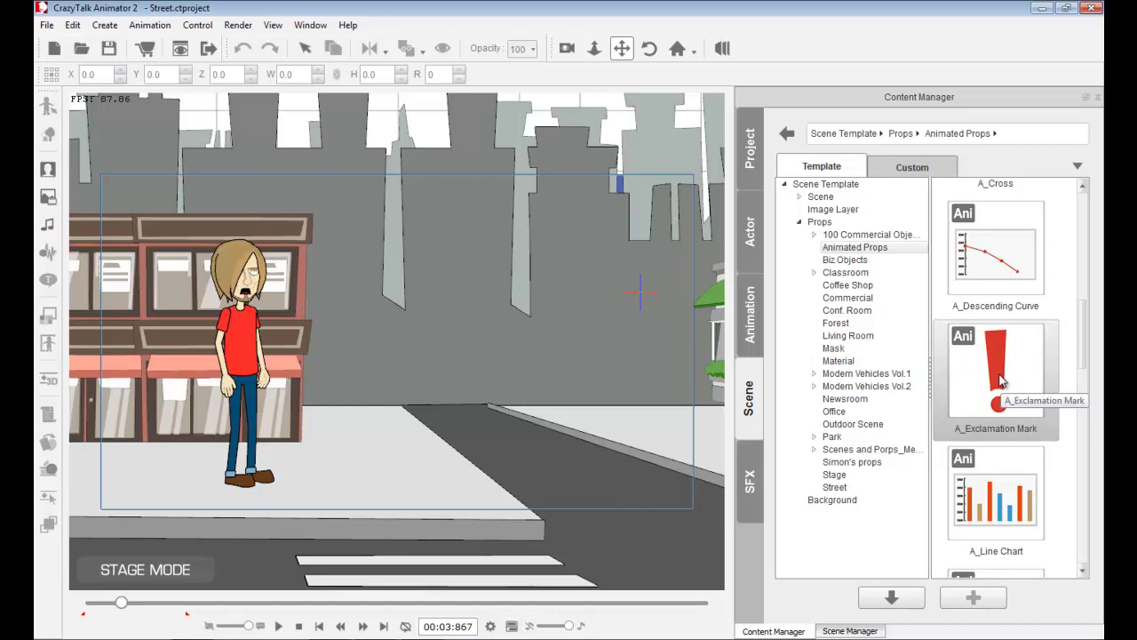
{"action": "left_click_drag", "start_coordinate": [1010, 371], "coordinate": [316, 286]}
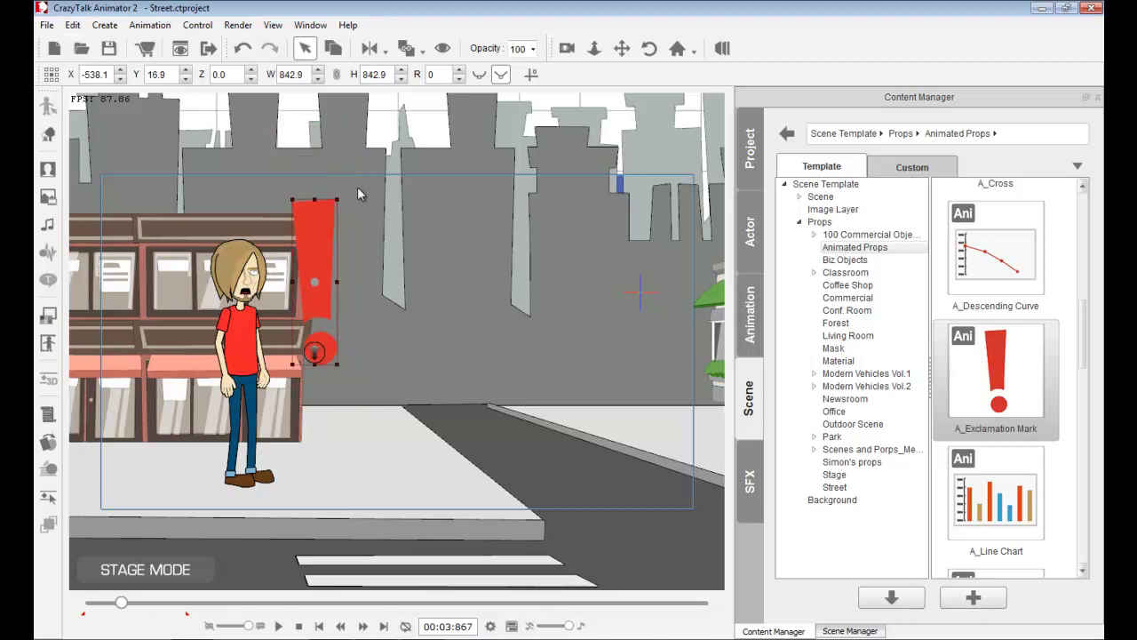
Step: Shrink the exclamation mark to about 749.4, rotate it to 19 degrees, and place it above the character's head
{"action": "left_click_drag", "start_coordinate": [343, 192], "coordinate": [355, 223]}
{"action": "left_click_drag", "start_coordinate": [336, 278], "coordinate": [294, 153]}
{"action": "scroll", "coordinate": [383, 361], "scroll_direction": "down", "scroll_amount": 5}
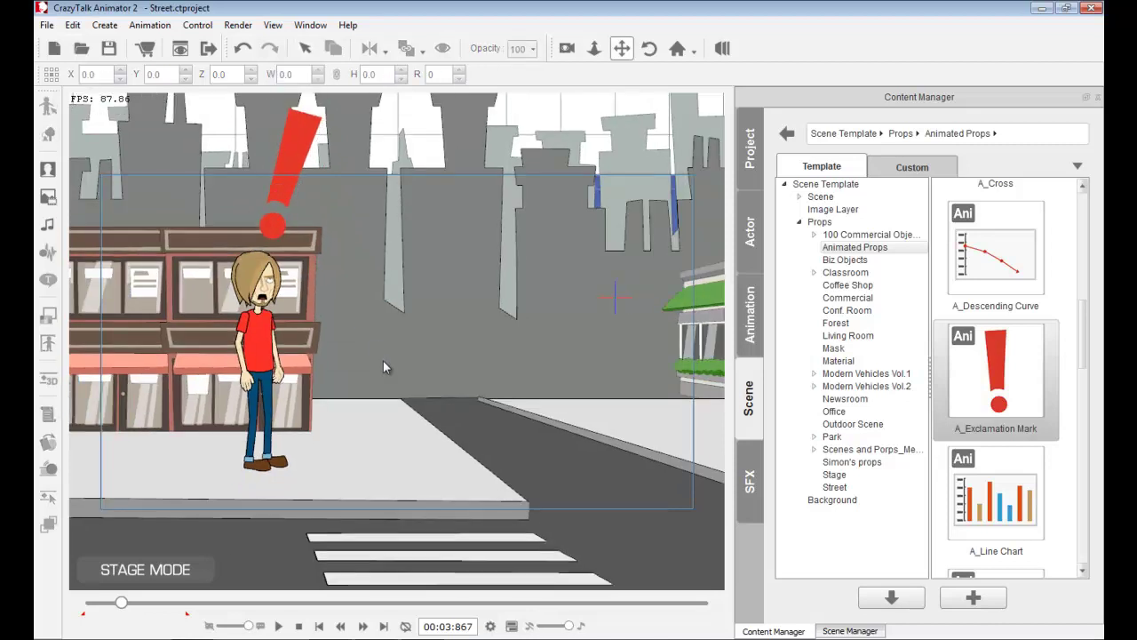
{"action": "left_click", "coordinate": [312, 197]}
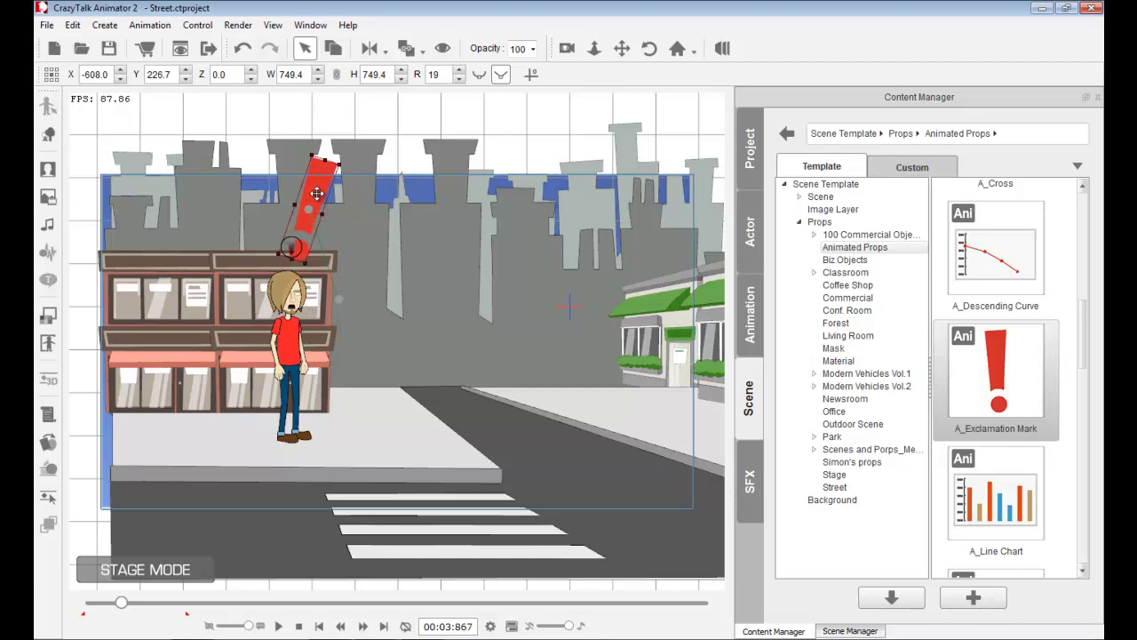
{"action": "left_click_drag", "start_coordinate": [317, 192], "coordinate": [311, 193]}
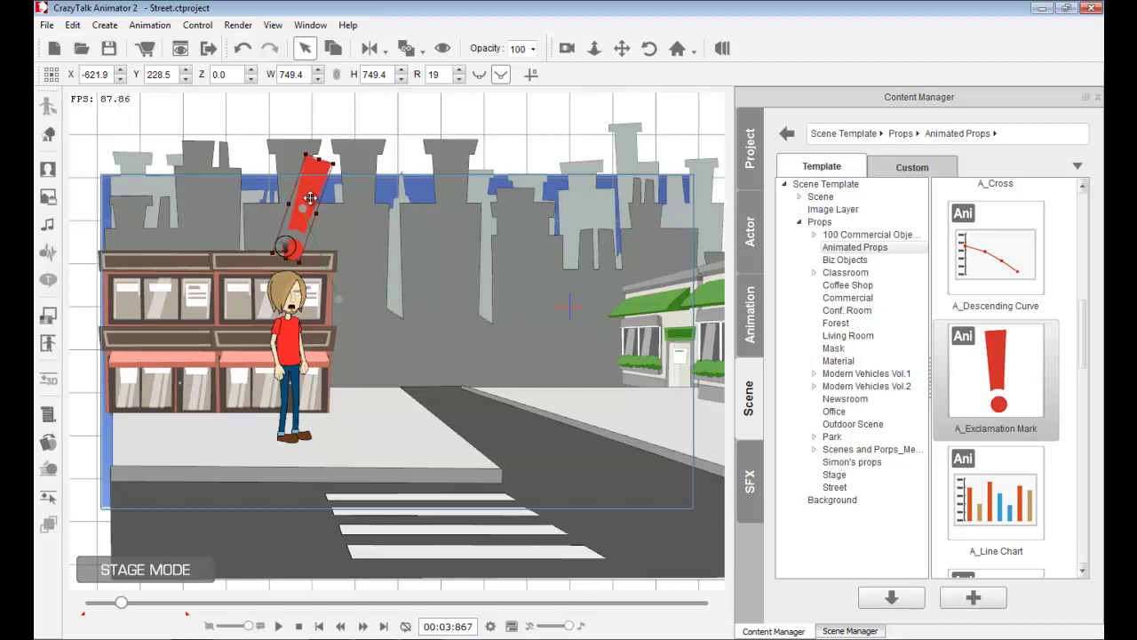
Step: Try linking the exclamation mark to the character, and remove the prop's animation
{"action": "left_click", "coordinate": [405, 51]}
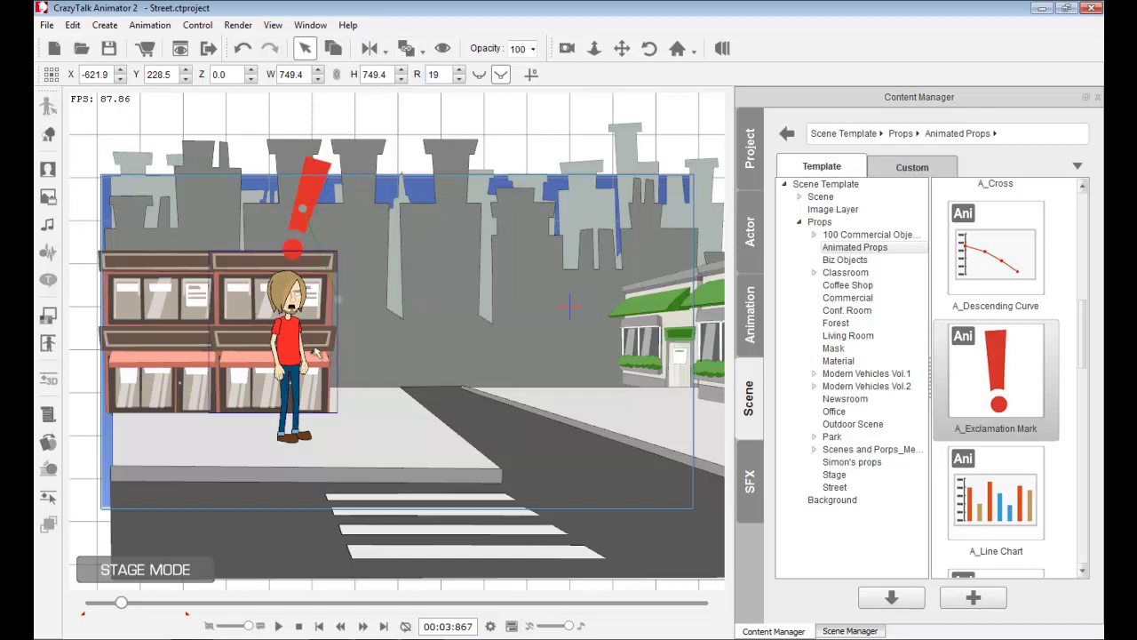
{"action": "left_click", "coordinate": [286, 247]}
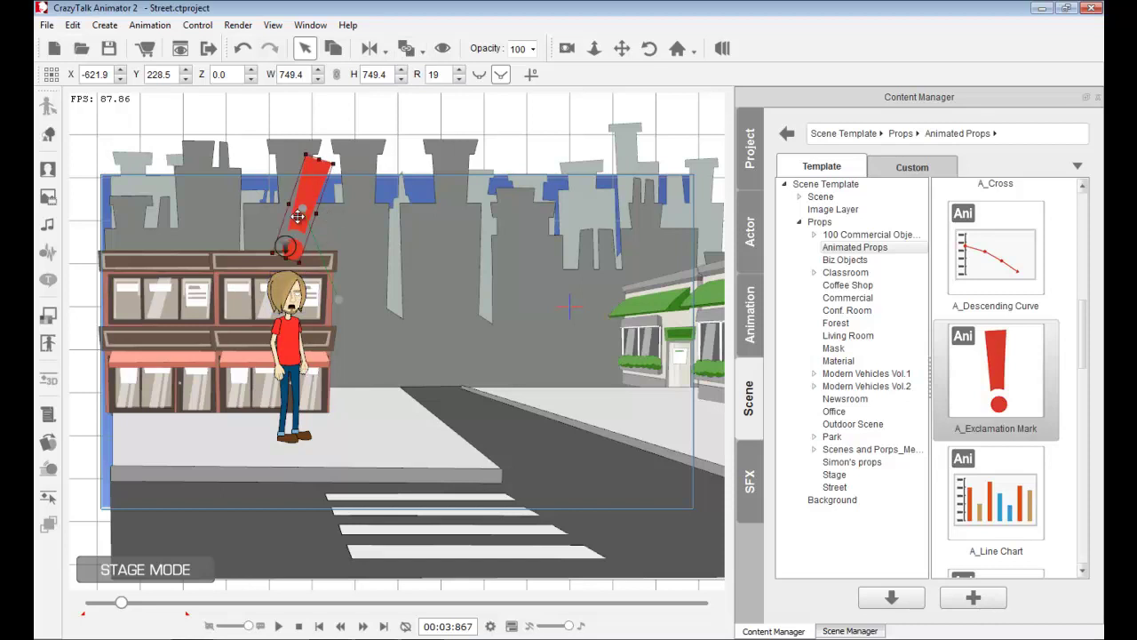
{"action": "right_click", "coordinate": [301, 218]}
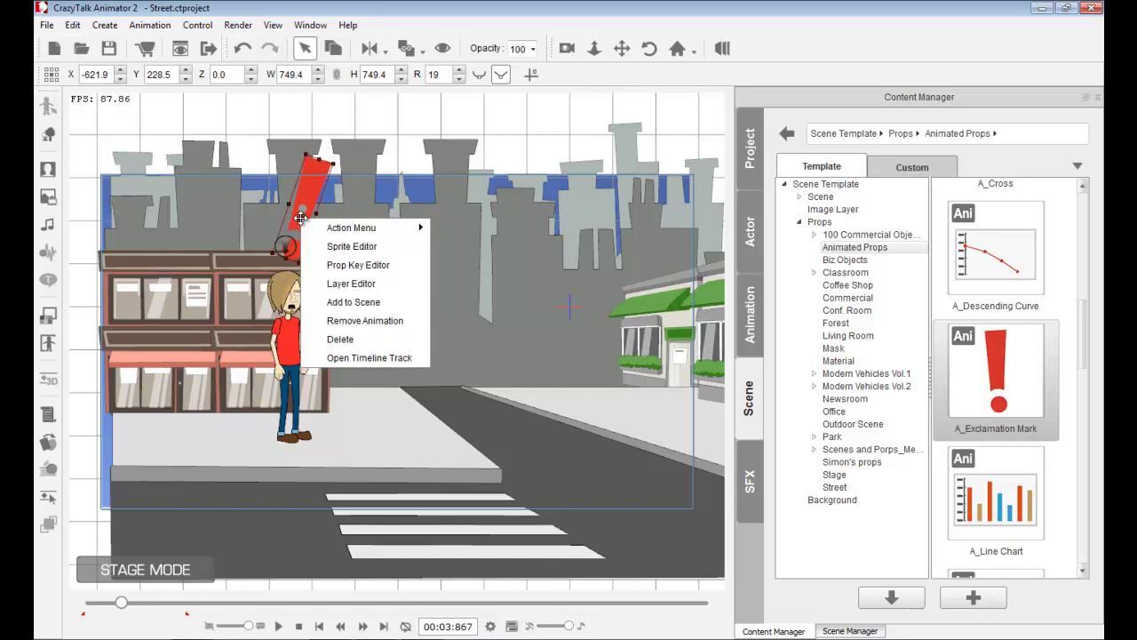
{"action": "left_click", "coordinate": [373, 324]}
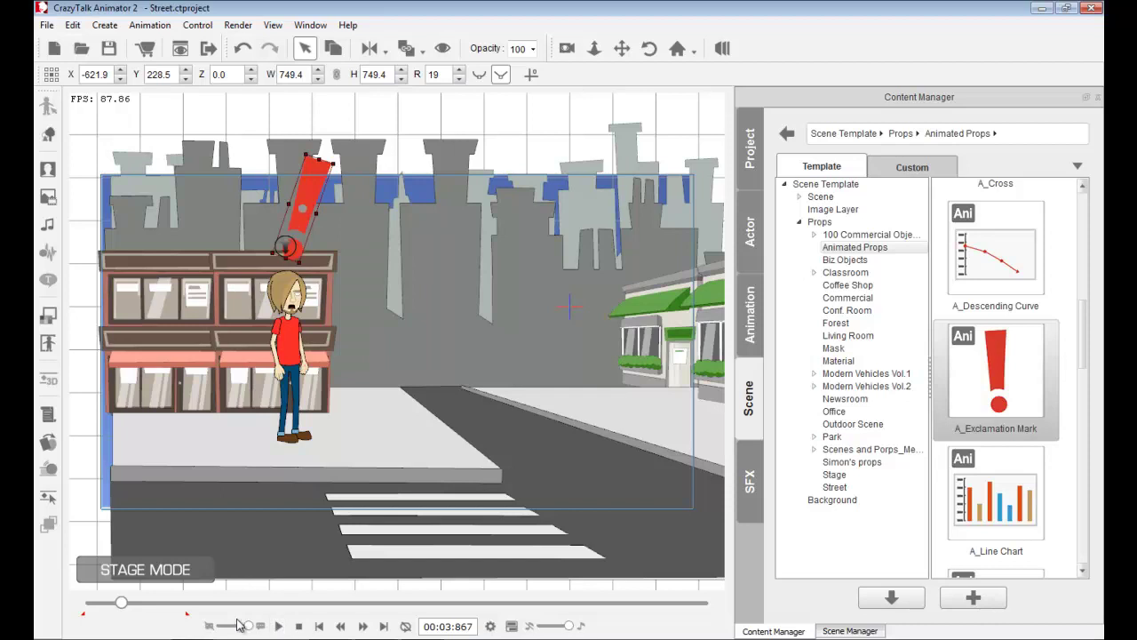
Step: At the first frame, move the exclamation mark above the character's head and link it to the character
{"action": "left_click", "coordinate": [319, 626]}
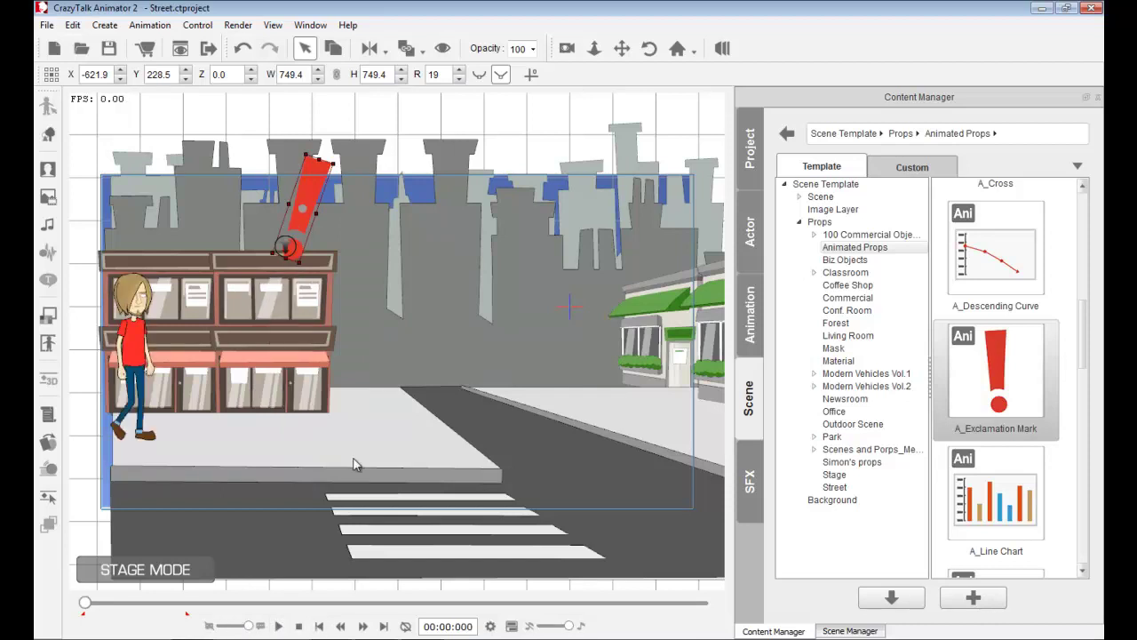
{"action": "left_click_drag", "start_coordinate": [311, 185], "coordinate": [156, 185]}
{"action": "left_click", "coordinate": [406, 52]}
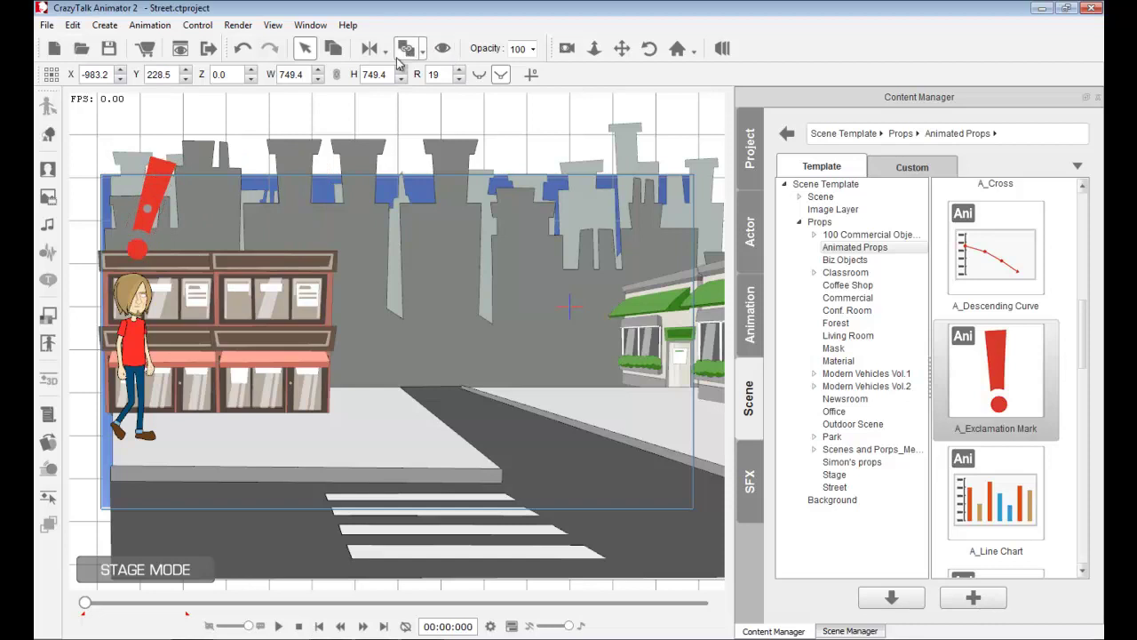
{"action": "left_click", "coordinate": [131, 280]}
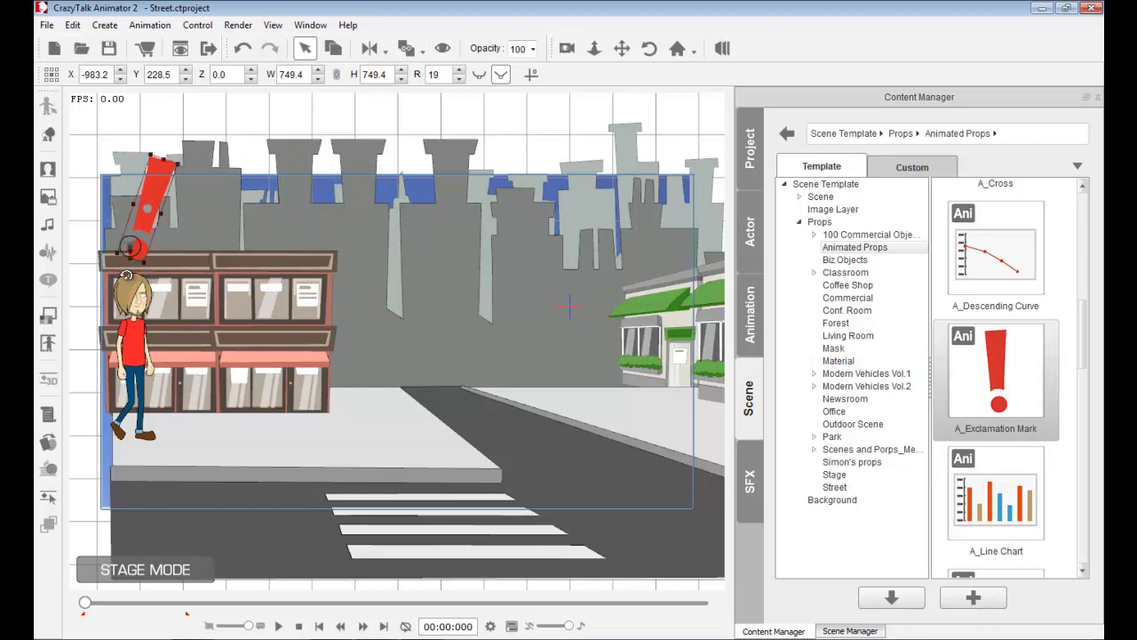
Step: Set the exclamation mark's opacity to 1 at 00:03:967 and to 100 at 00:04:000
{"action": "left_click", "coordinate": [278, 627]}
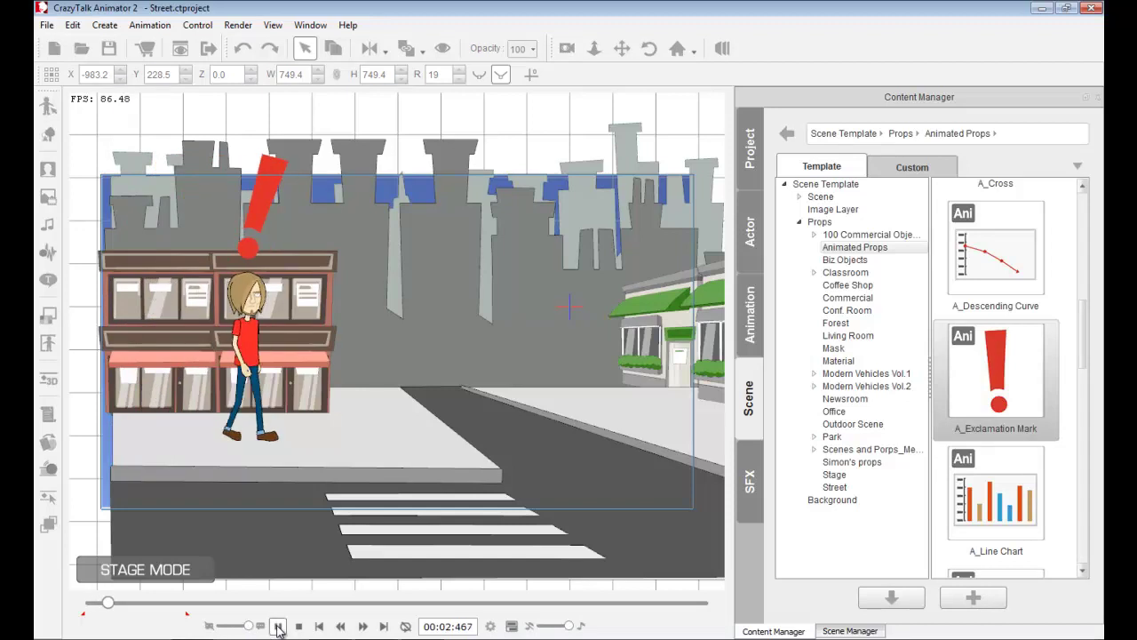
{"action": "left_click", "coordinate": [278, 627]}
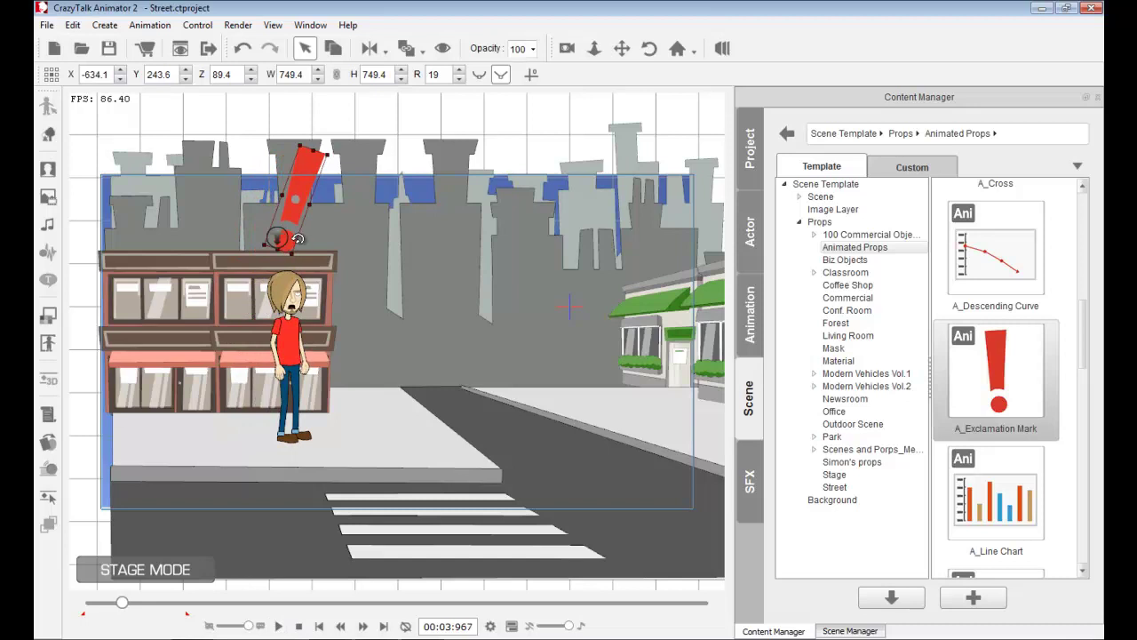
{"action": "left_click", "coordinate": [535, 53]}
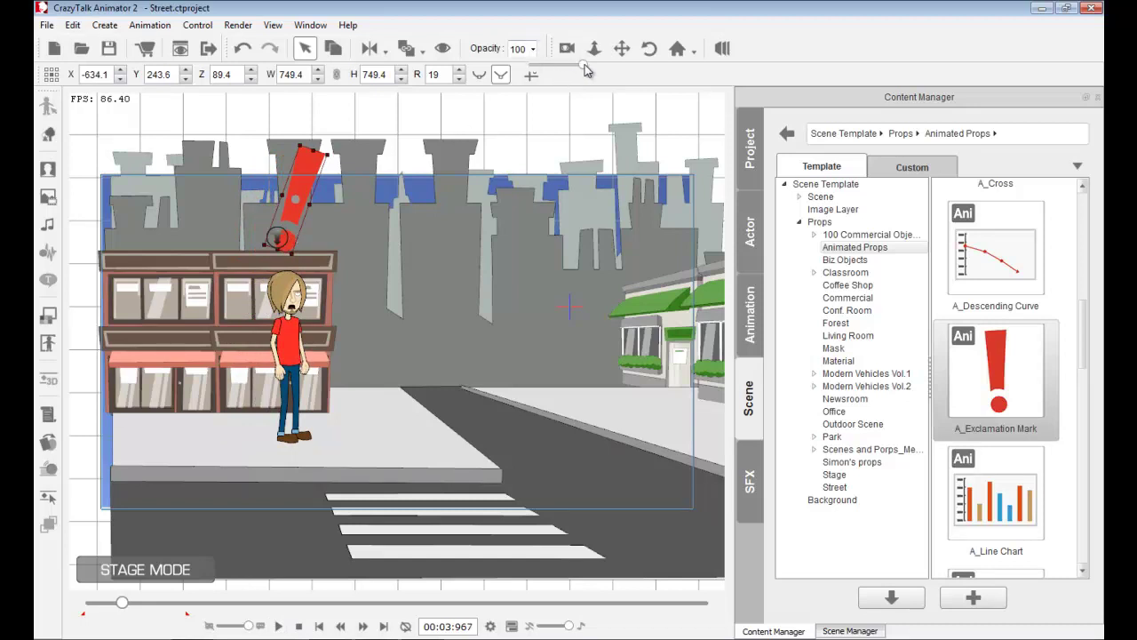
{"action": "left_click_drag", "start_coordinate": [584, 70], "coordinate": [534, 68]}
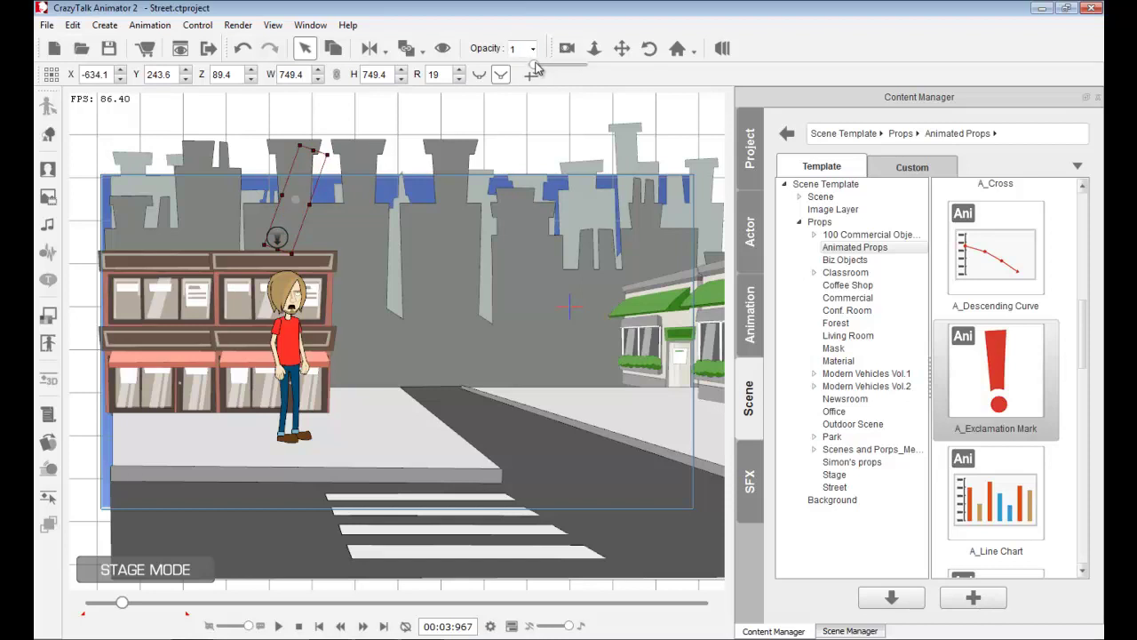
{"action": "left_click", "coordinate": [364, 627]}
{"action": "left_click", "coordinate": [534, 51]}
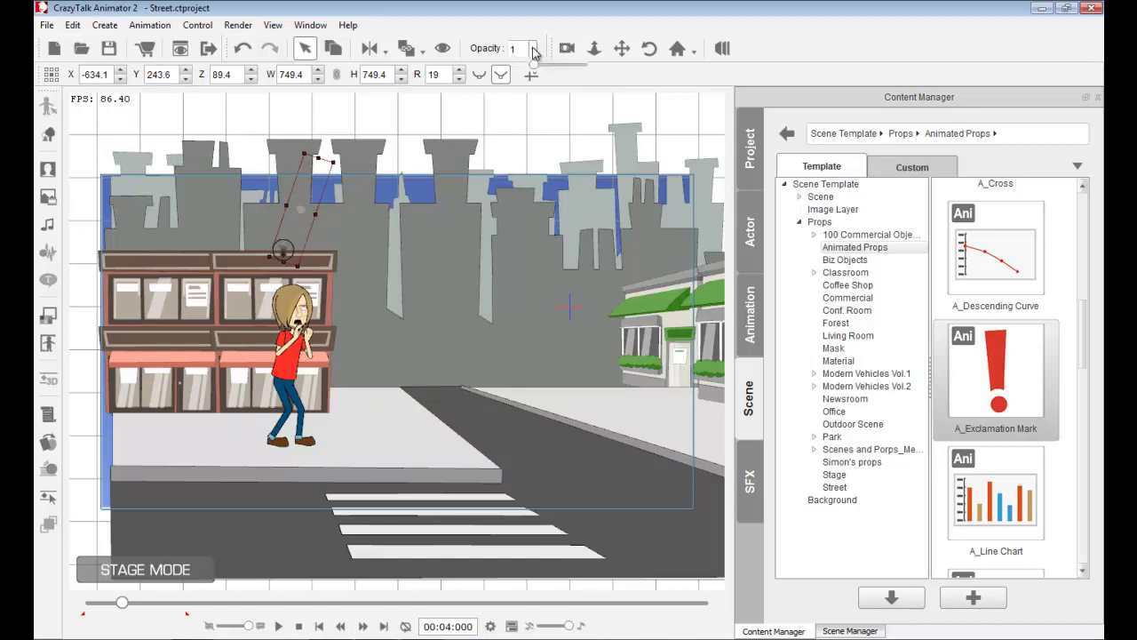
{"action": "left_click_drag", "start_coordinate": [535, 67], "coordinate": [626, 71]}
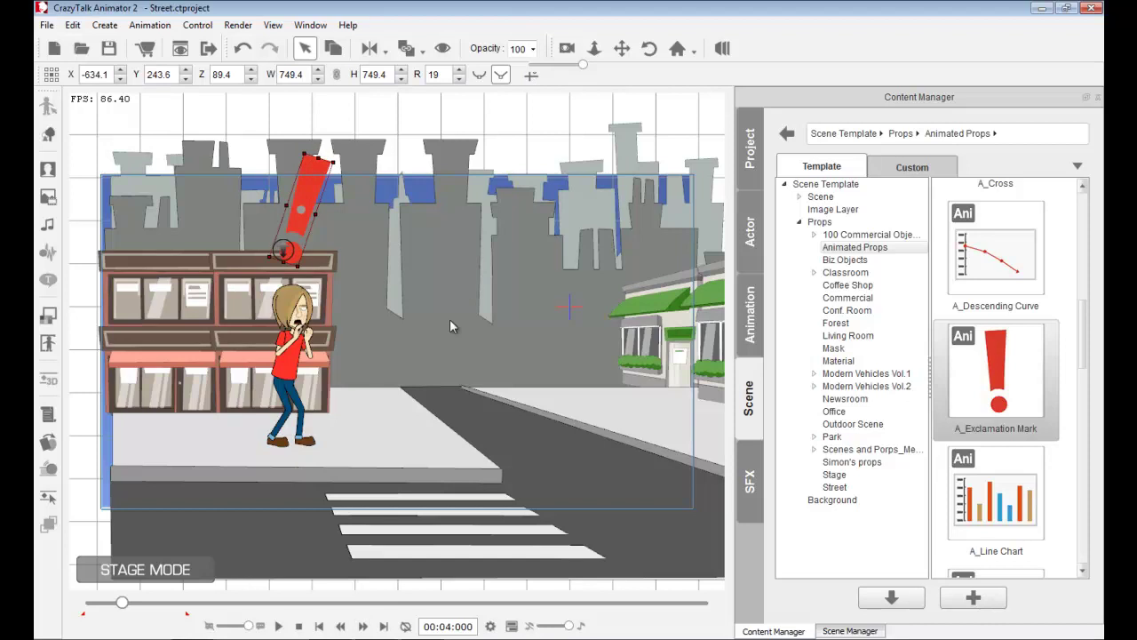
Step: Set the exclamation mark's opacity to 0 at the first frame, and play the animation to check its appearance
{"action": "left_click_drag", "start_coordinate": [123, 605], "coordinate": [64, 609]}
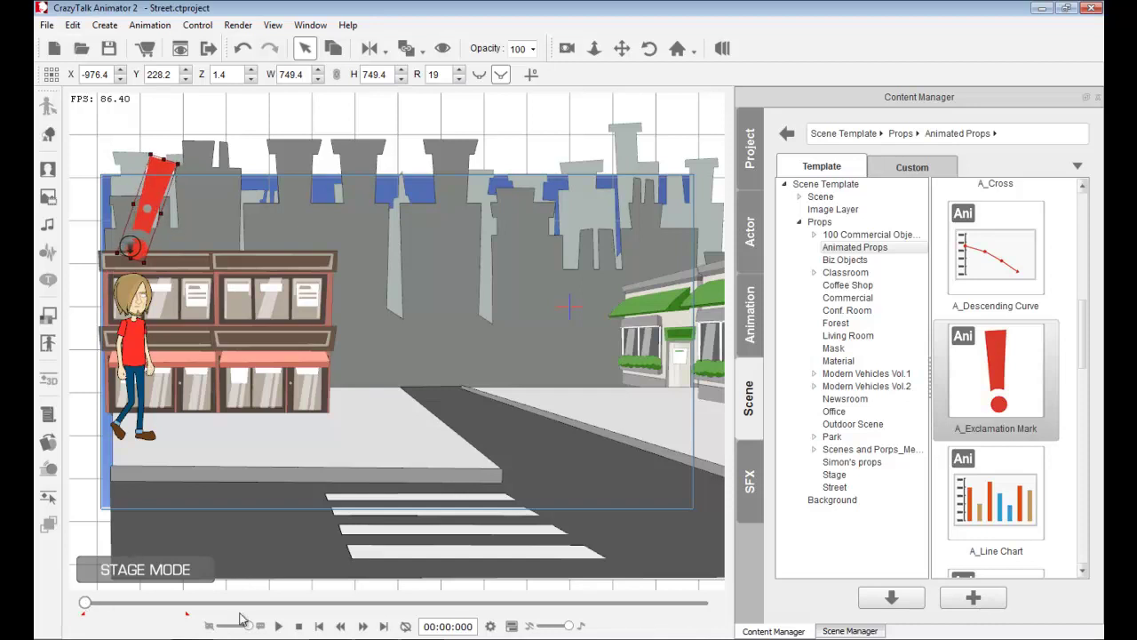
{"action": "left_click", "coordinate": [319, 628]}
{"action": "left_click", "coordinate": [533, 50]}
{"action": "left_click_drag", "start_coordinate": [584, 70], "coordinate": [524, 75]}
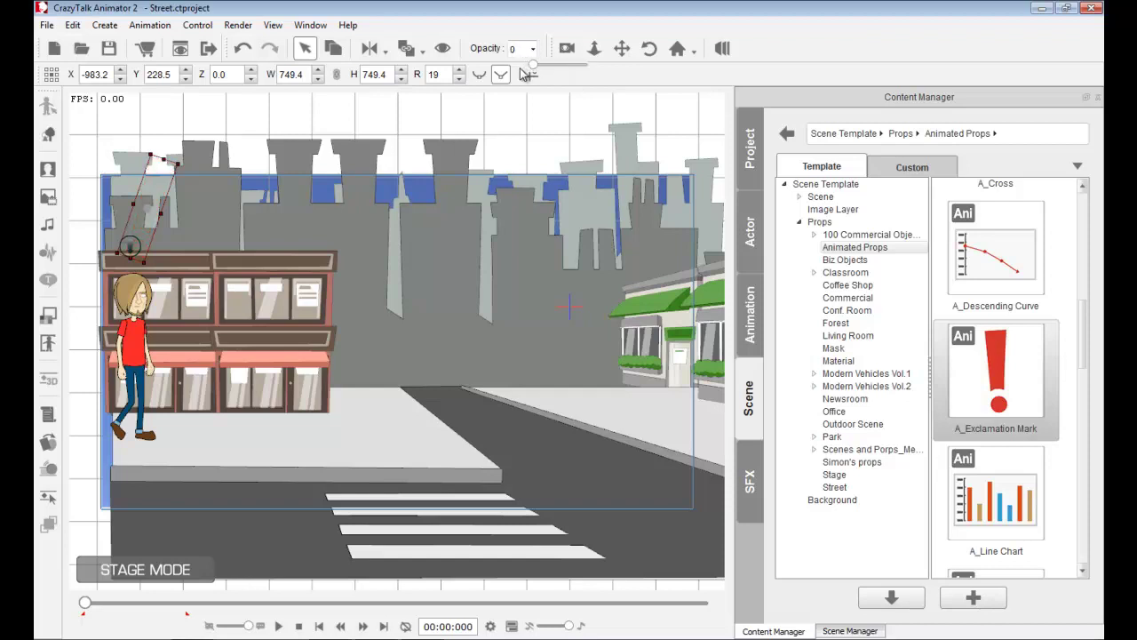
{"action": "left_click", "coordinate": [280, 628]}
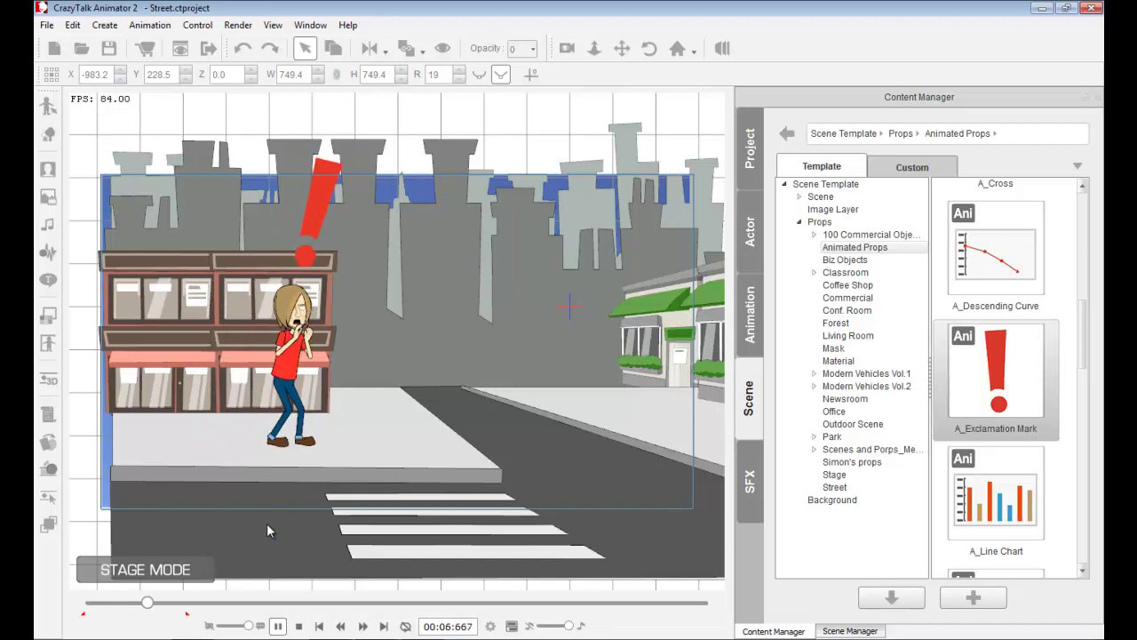
{"action": "left_click", "coordinate": [278, 626]}
Step: Apply the Loop action to the exclamation mark at 00:03:933 and play back the result
{"action": "left_click_drag", "start_coordinate": [156, 603], "coordinate": [129, 606]}
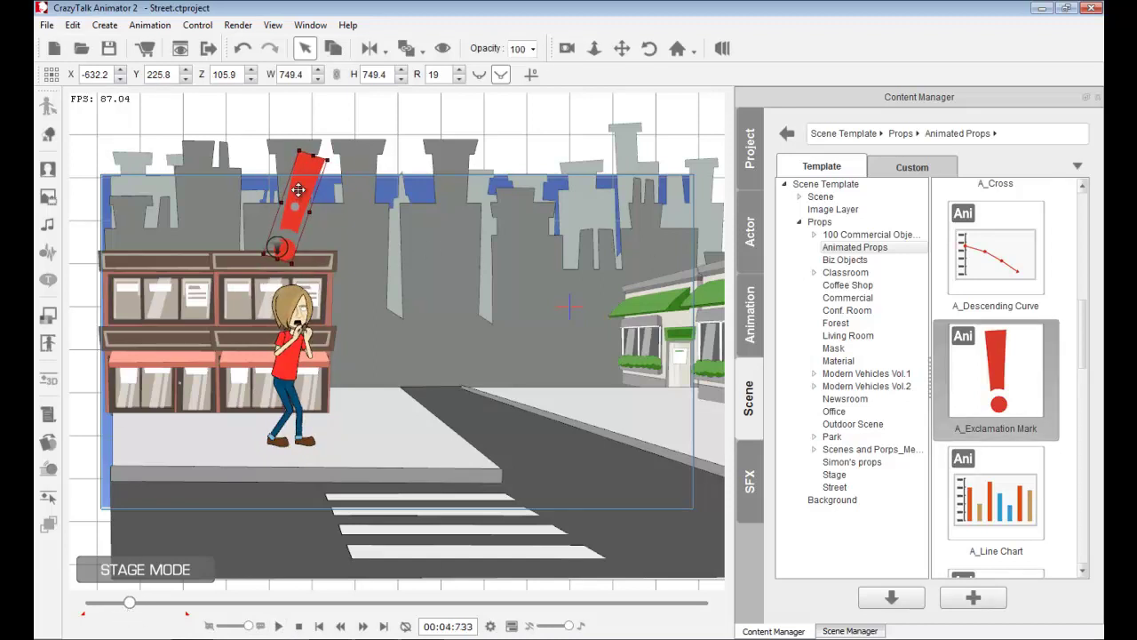
{"action": "left_click_drag", "start_coordinate": [129, 605], "coordinate": [122, 605]}
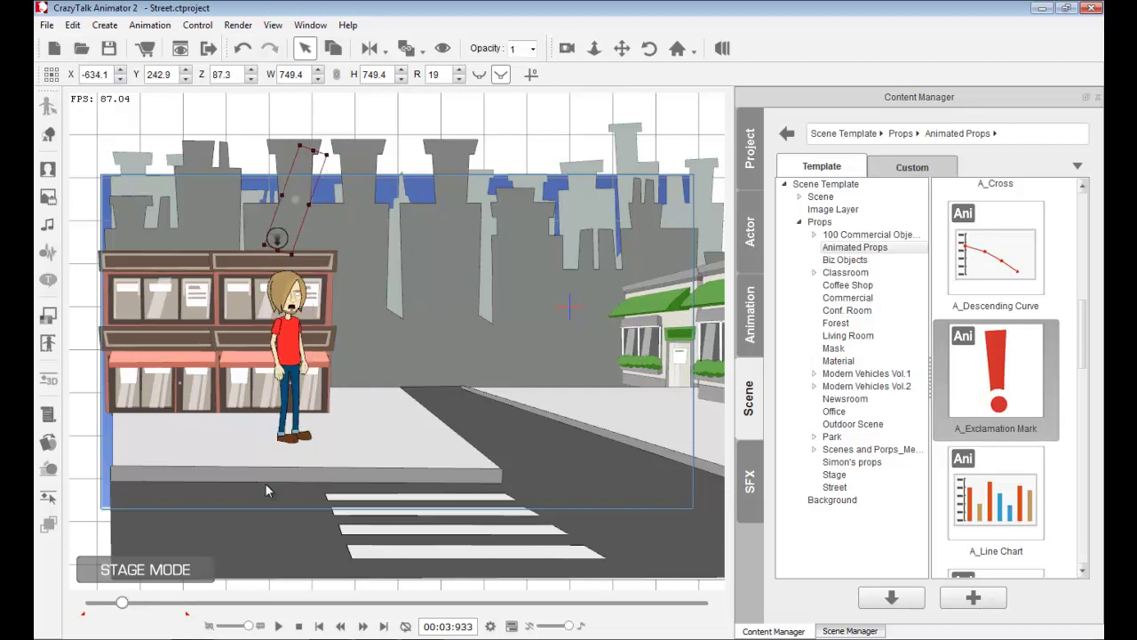
{"action": "right_click", "coordinate": [294, 207]}
{"action": "mouse_move", "coordinate": [369, 218]}
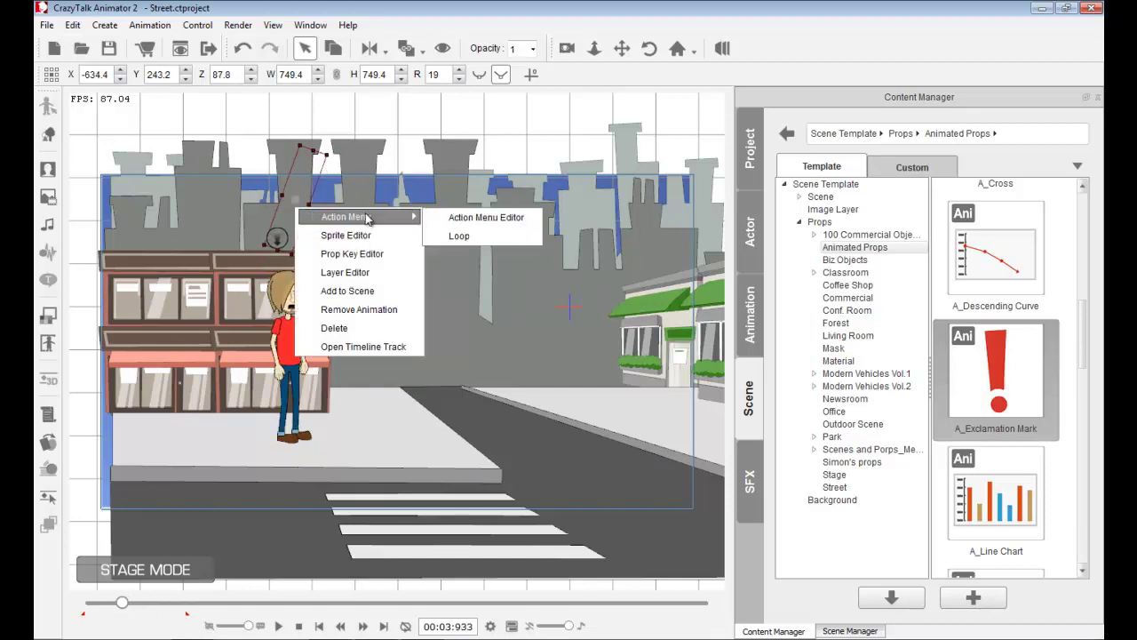
{"action": "left_click", "coordinate": [477, 238]}
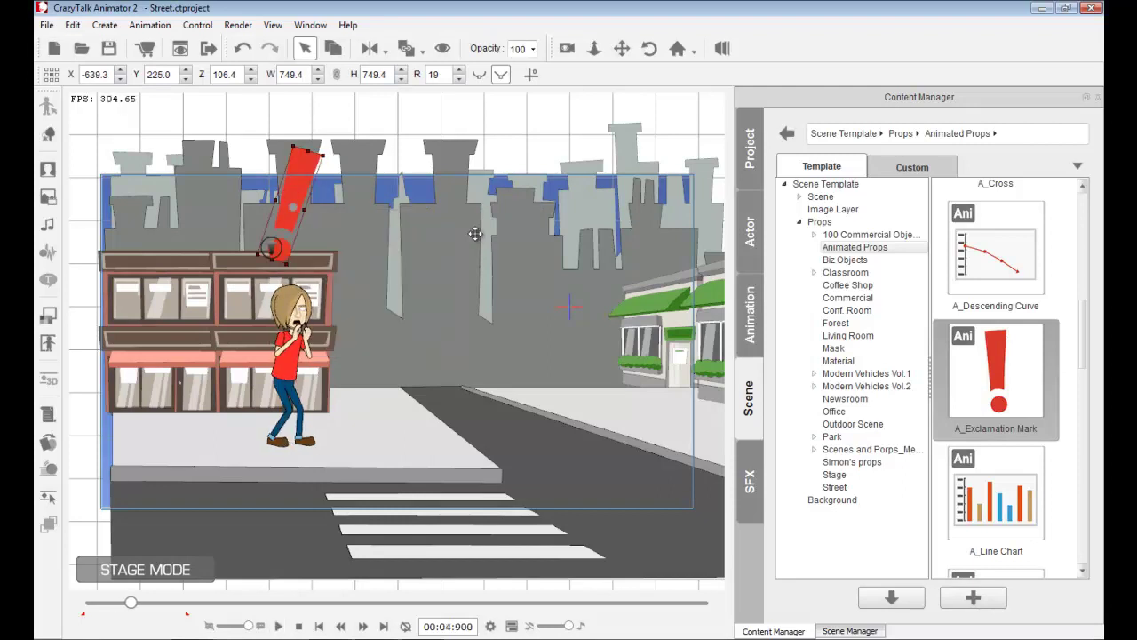
{"action": "left_click", "coordinate": [279, 626]}
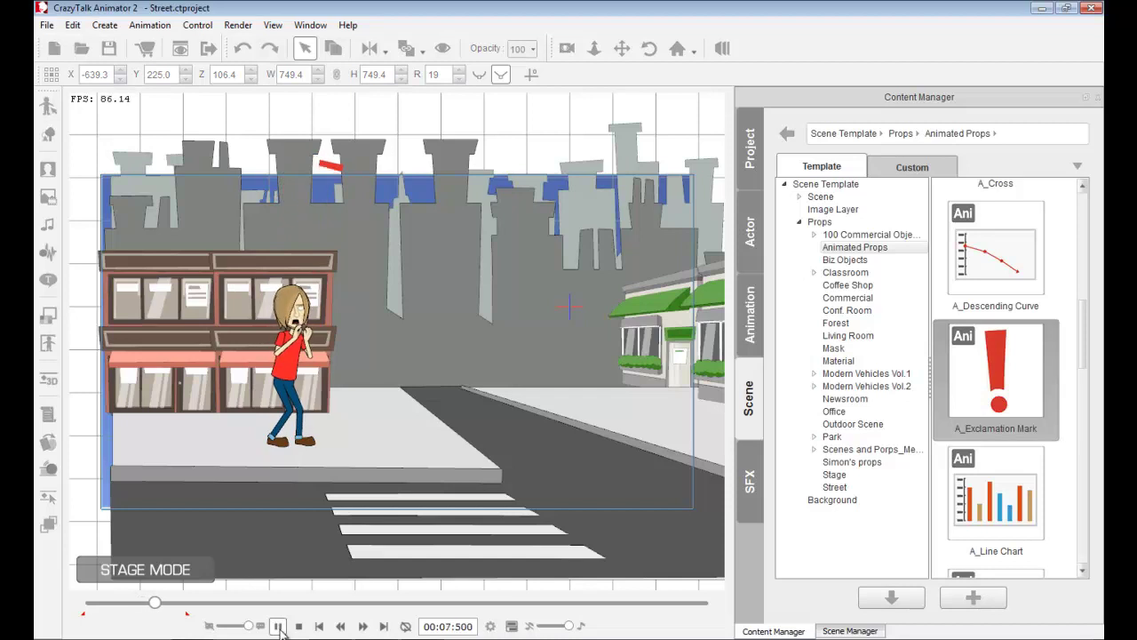
{"action": "left_click", "coordinate": [278, 625]}
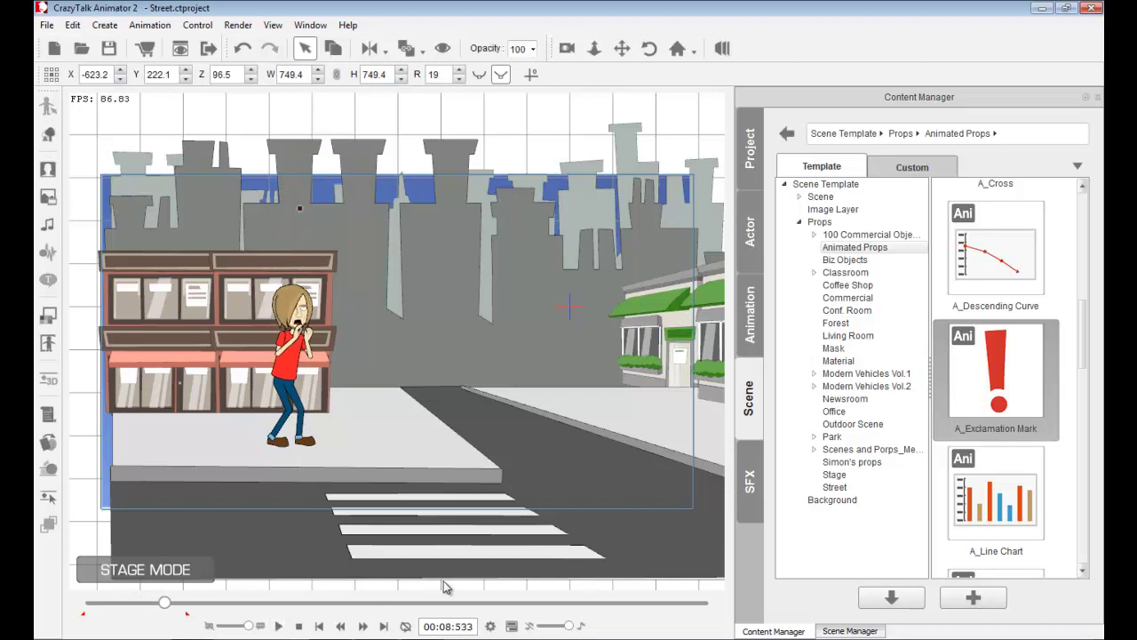
Step: Return the animation to the first frame, switch to Windows Explorer, and open the Orig folder inside CTA2's Images folder
{"action": "left_click", "coordinate": [481, 554]}
{"action": "scroll", "coordinate": [481, 554], "scroll_direction": "down", "scroll_amount": 2}
{"action": "left_click_drag", "start_coordinate": [435, 533], "coordinate": [343, 523]}
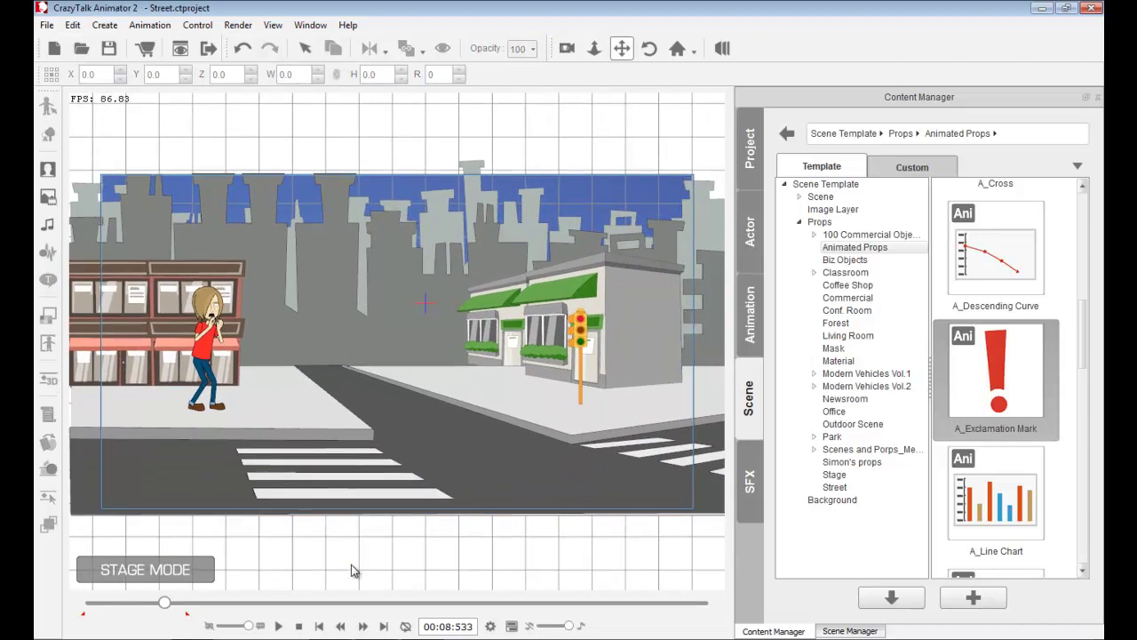
{"action": "left_click", "coordinate": [299, 625]}
{"action": "scroll", "coordinate": [426, 550], "scroll_direction": "down", "scroll_amount": 2}
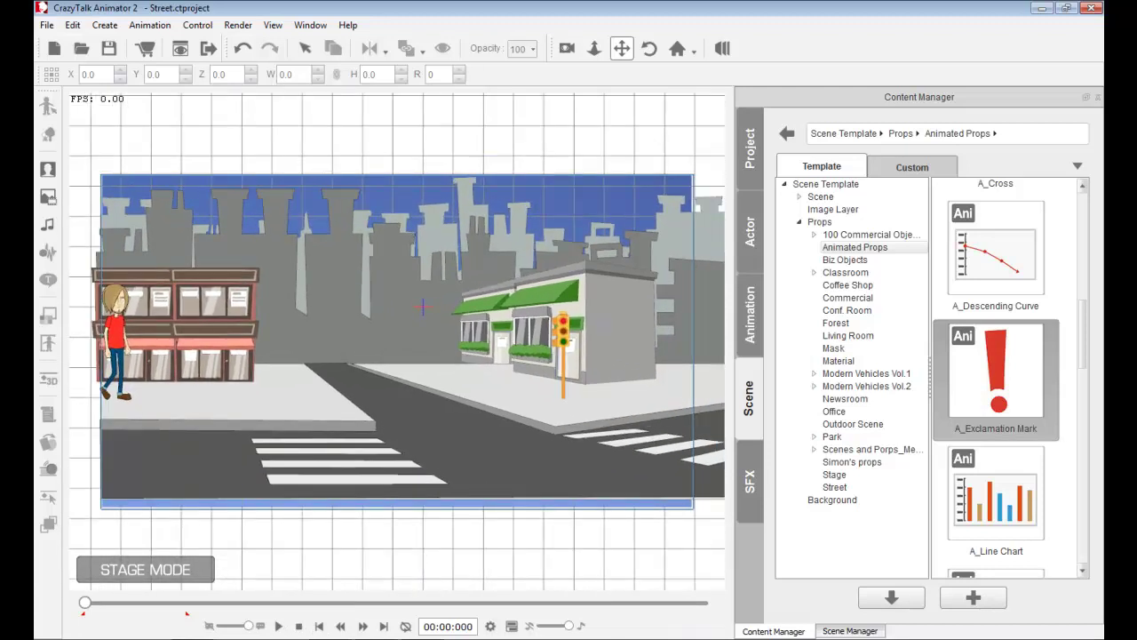
{"action": "key", "text": "alt+Tab"}
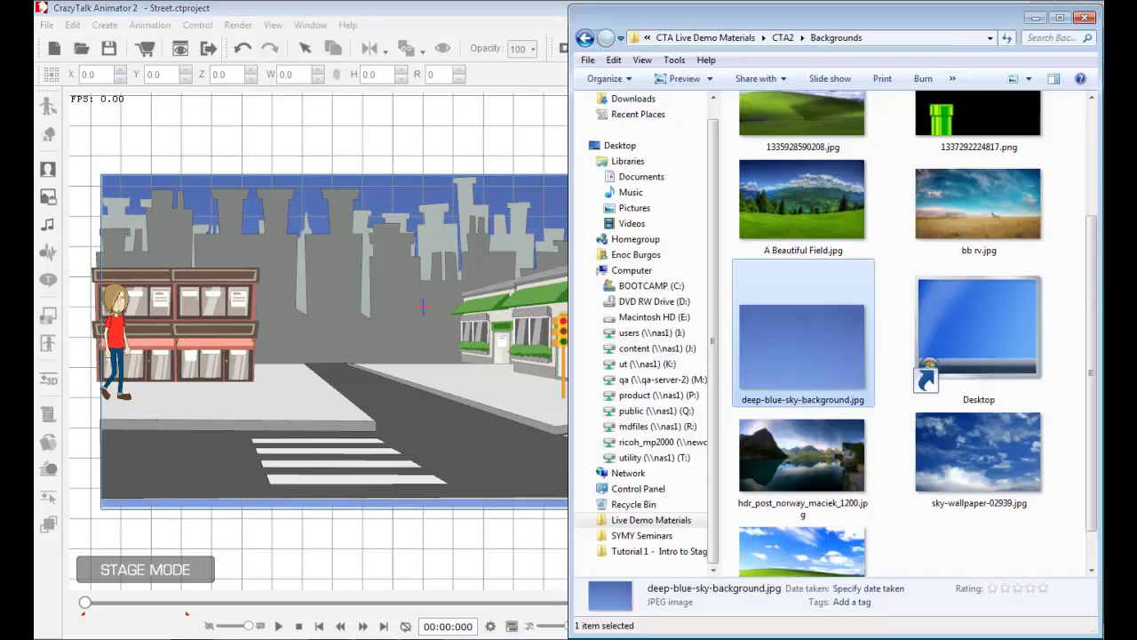
{"action": "left_click", "coordinate": [585, 37]}
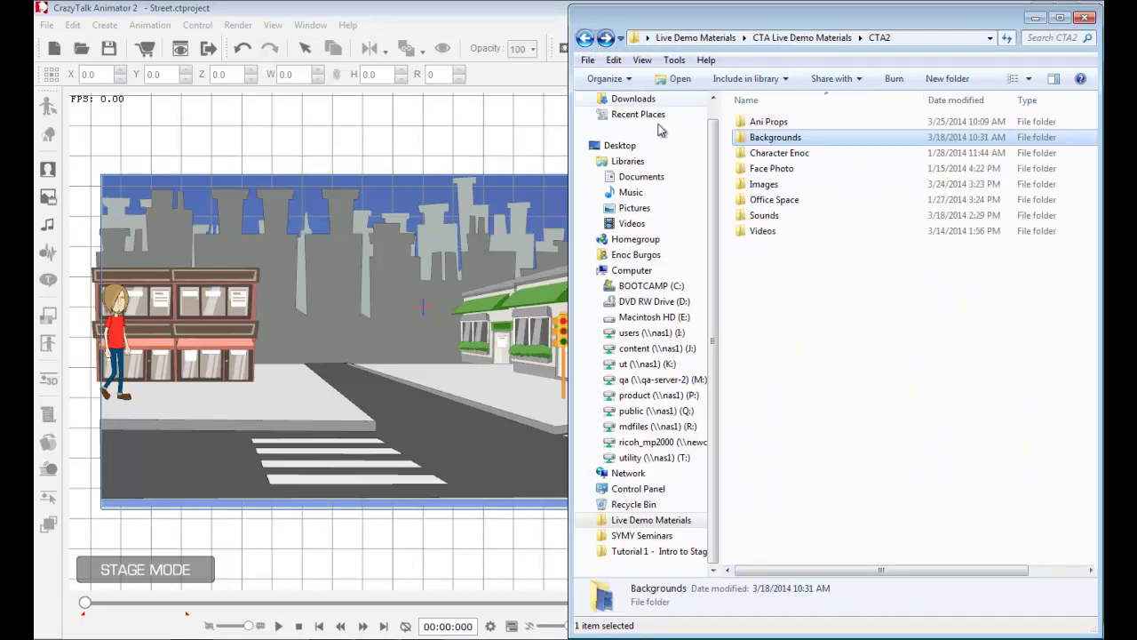
{"action": "double_click", "coordinate": [780, 185]}
{"action": "left_click", "coordinate": [776, 135]}
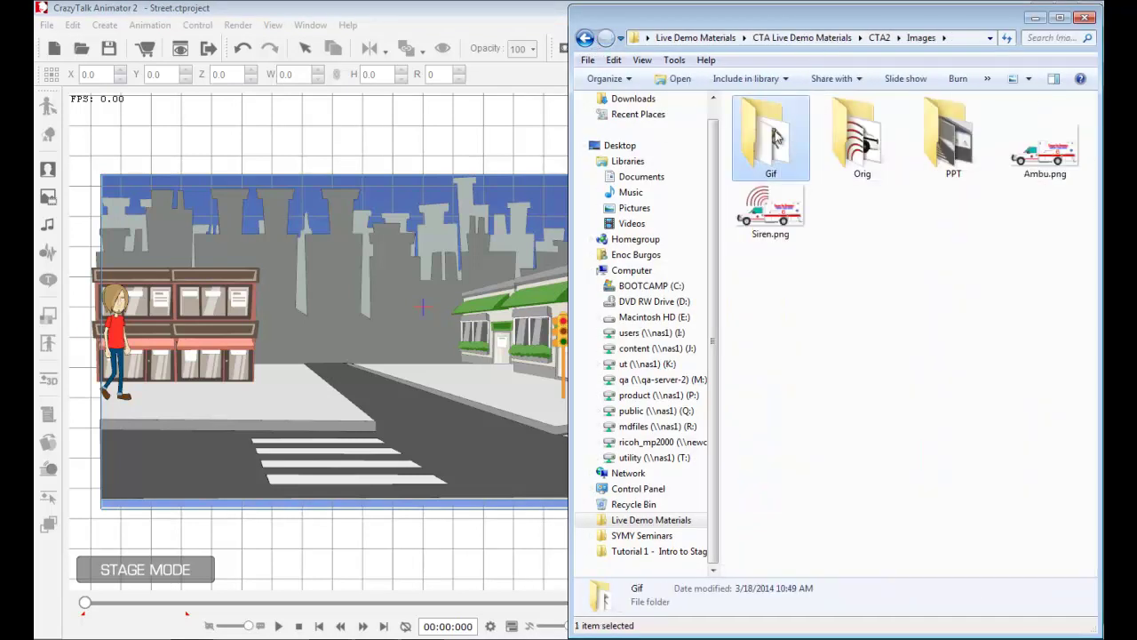
{"action": "double_click", "coordinate": [855, 134]}
Step: Import Policecar.png onto the stage as a prop
{"action": "left_click", "coordinate": [866, 165]}
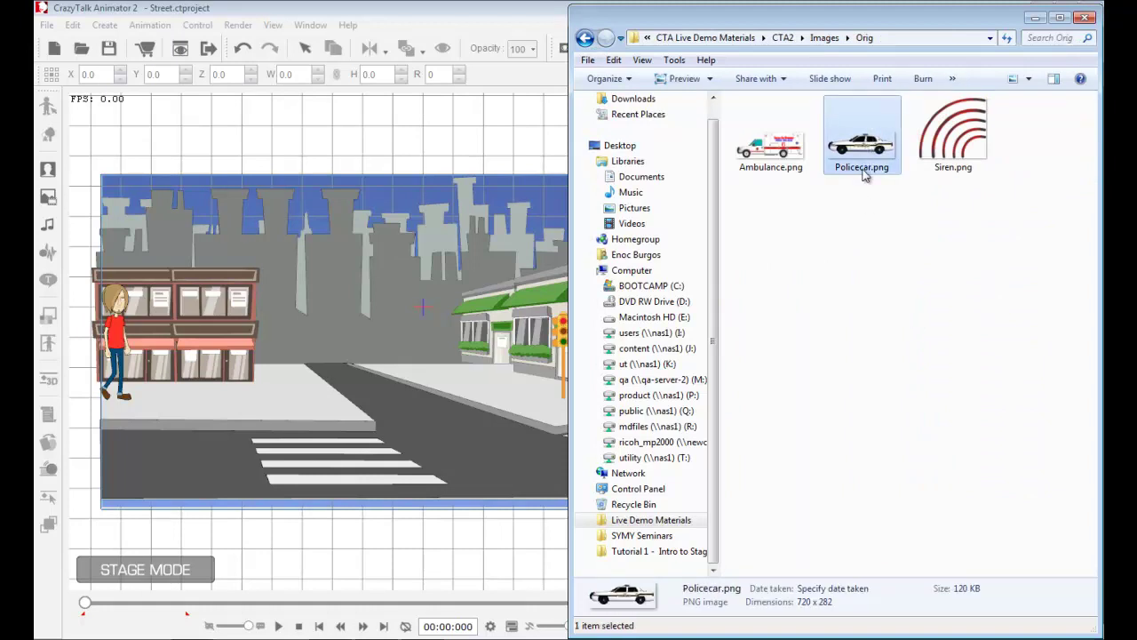
{"action": "left_click_drag", "start_coordinate": [866, 131], "coordinate": [622, 204]}
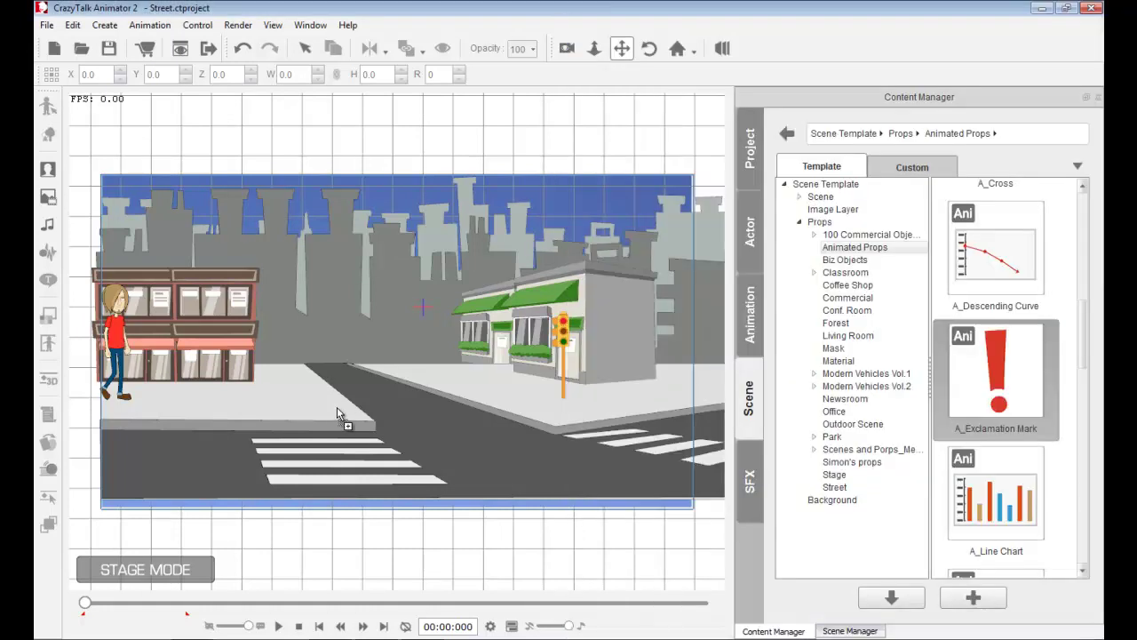
{"action": "left_click_drag", "start_coordinate": [337, 414], "coordinate": [338, 413]}
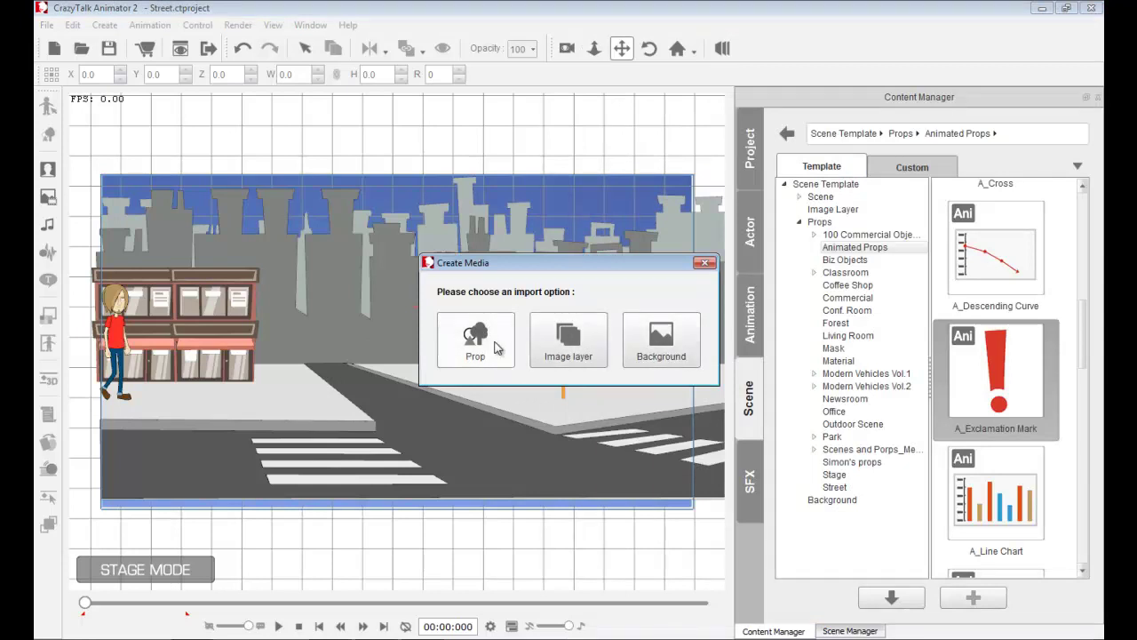
{"action": "left_click", "coordinate": [499, 352]}
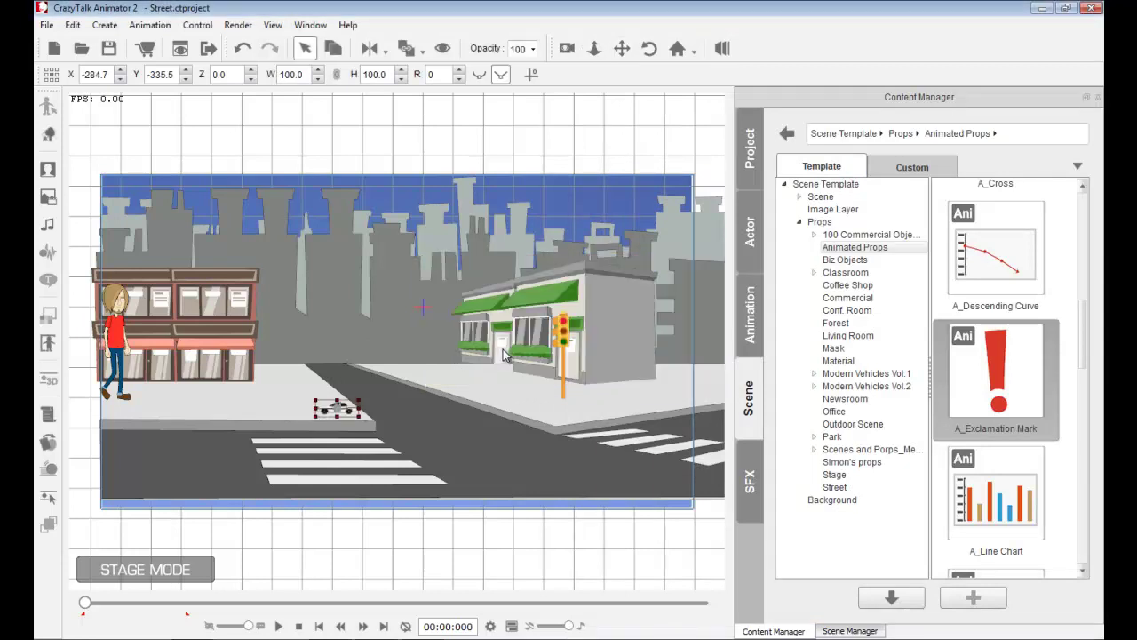
Step: Enlarge the police car to about 652.4 and move it to the street's right end, at about X 1188.9, Y -347.8
{"action": "left_click_drag", "start_coordinate": [358, 397], "coordinate": [491, 302]}
{"action": "left_click_drag", "start_coordinate": [380, 419], "coordinate": [555, 425]}
{"action": "left_click_drag", "start_coordinate": [688, 345], "coordinate": [662, 373]}
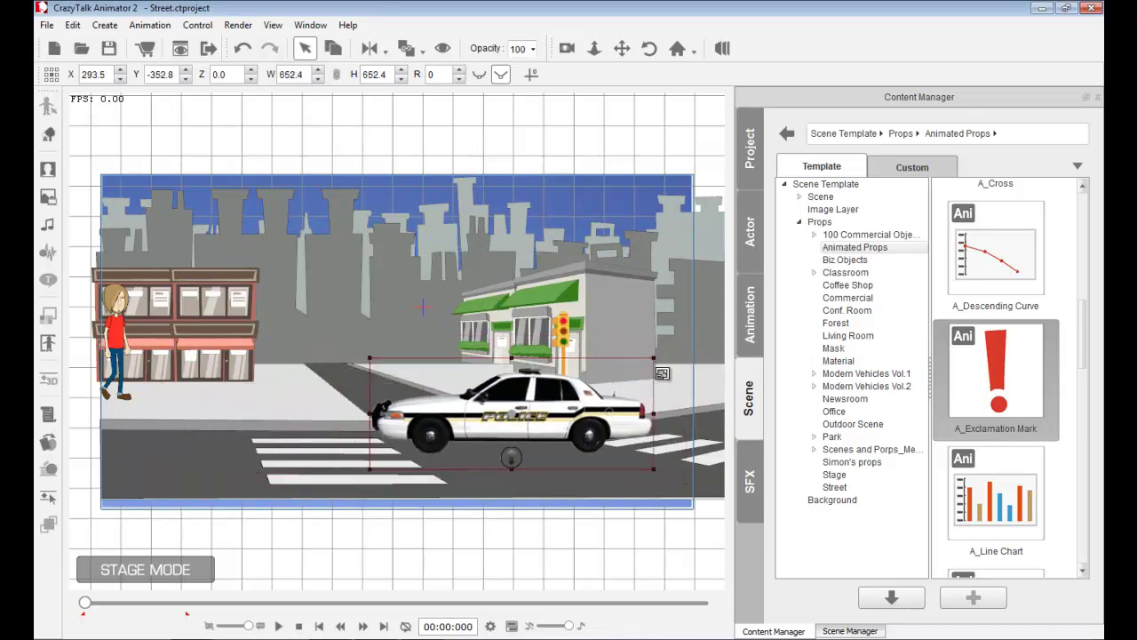
{"action": "left_click_drag", "start_coordinate": [542, 416], "coordinate": [788, 413]}
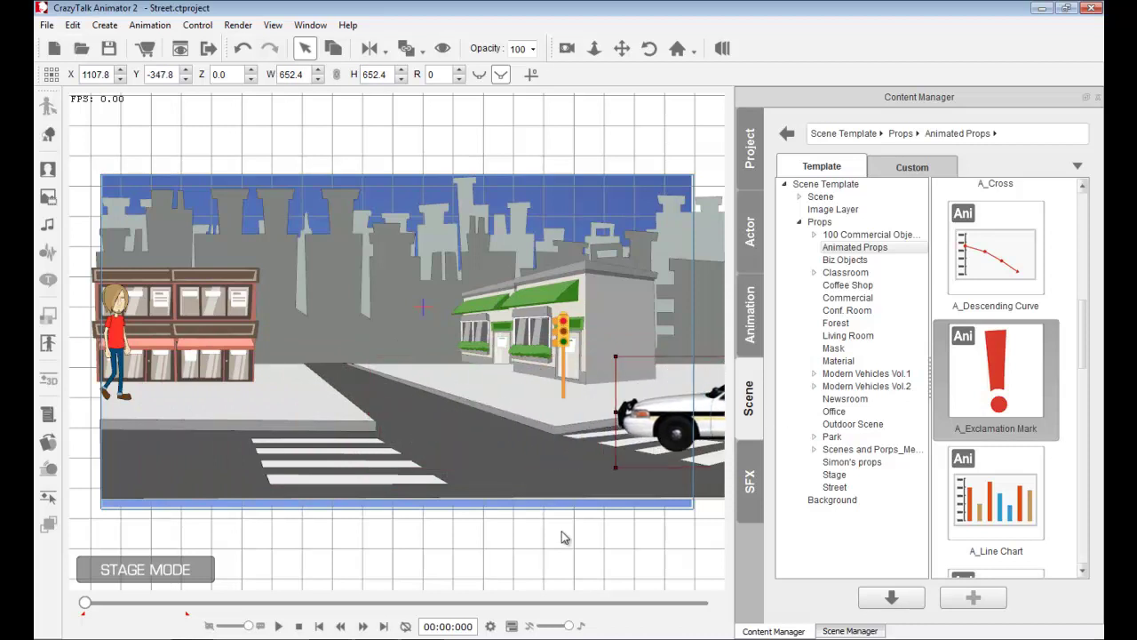
{"action": "left_click", "coordinate": [562, 537]}
{"action": "scroll", "coordinate": [544, 533], "scroll_direction": "down", "scroll_amount": 3}
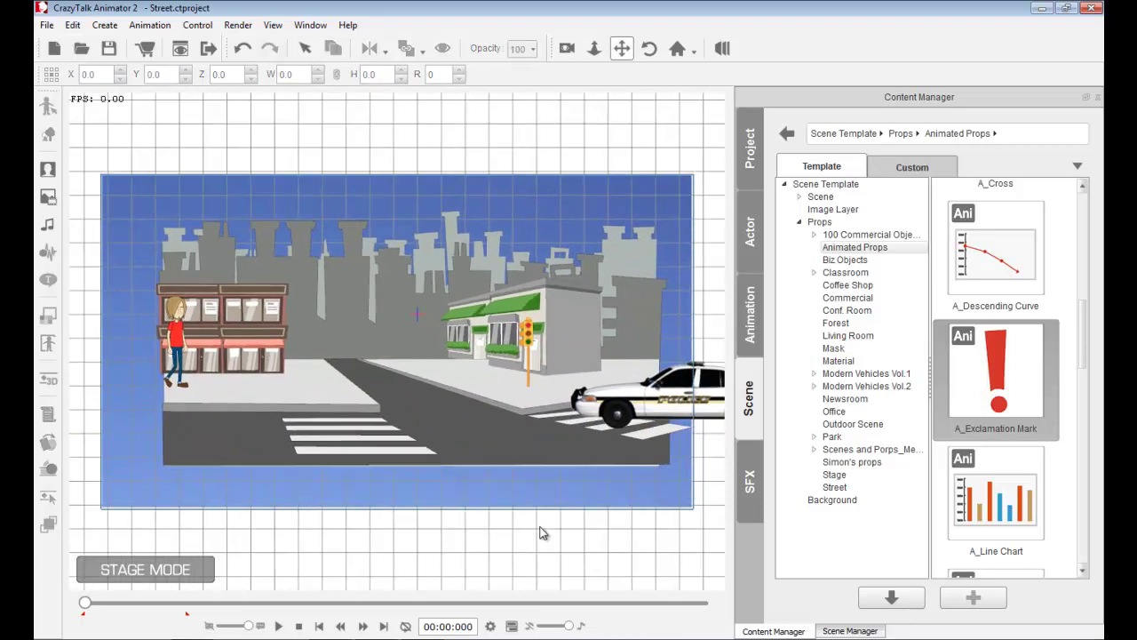
{"action": "left_click_drag", "start_coordinate": [522, 531], "coordinate": [487, 525]}
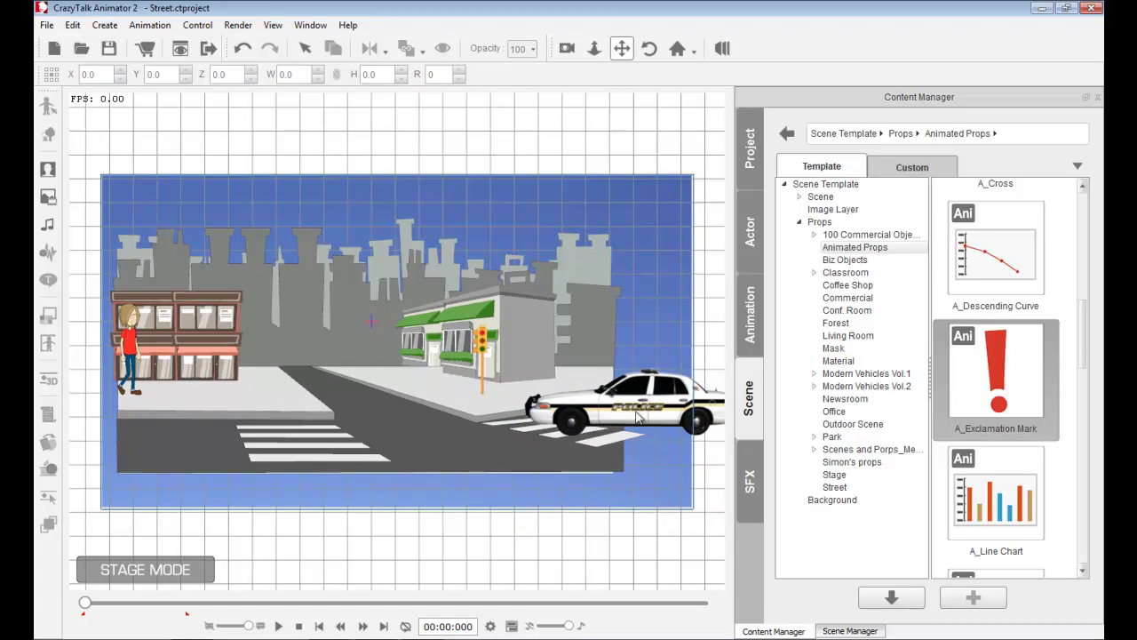
{"action": "left_click", "coordinate": [646, 403]}
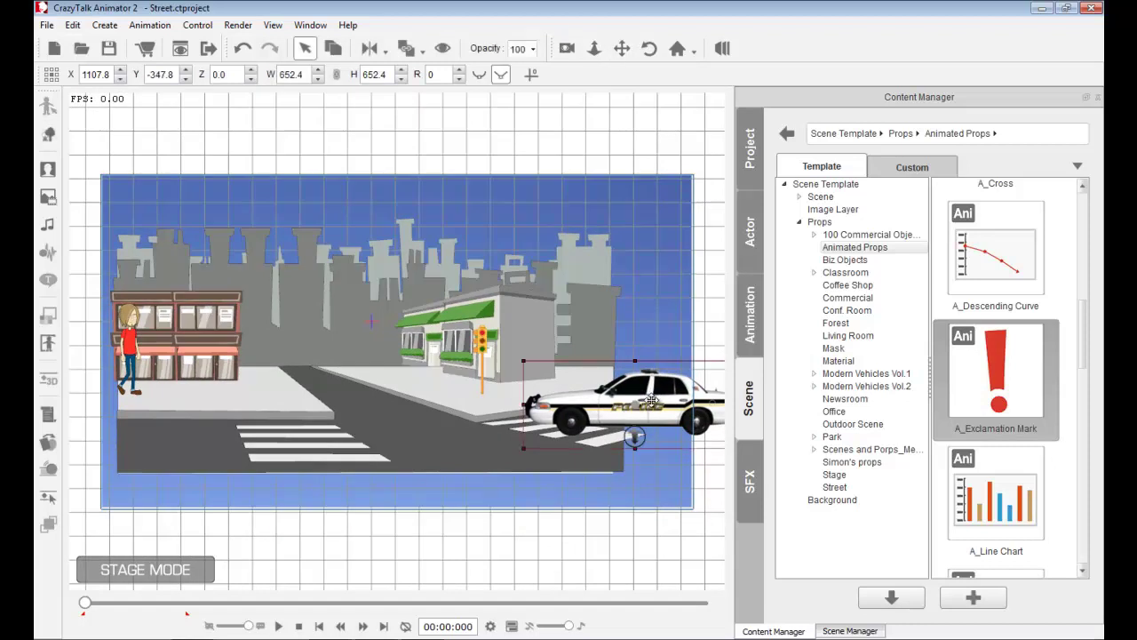
{"action": "left_click_drag", "start_coordinate": [652, 401], "coordinate": [671, 401]}
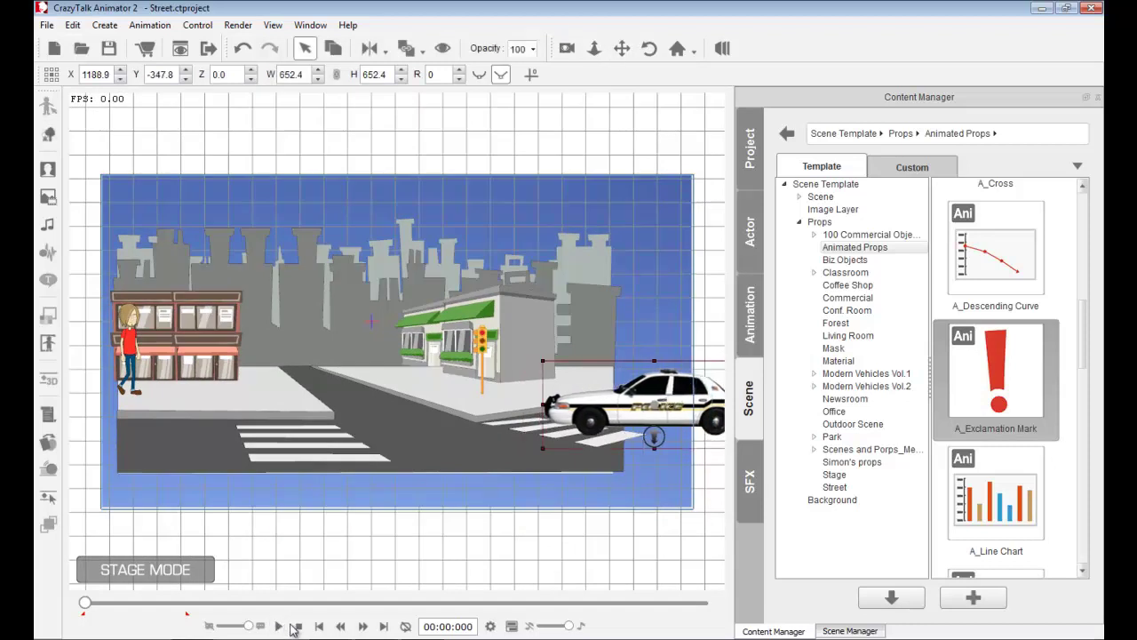
Step: Animate the police car from about X 1132.7 at 00:00:333 to about X -143.2, Y -372.8 at 00:04:400, and play it
{"action": "left_click", "coordinate": [278, 627]}
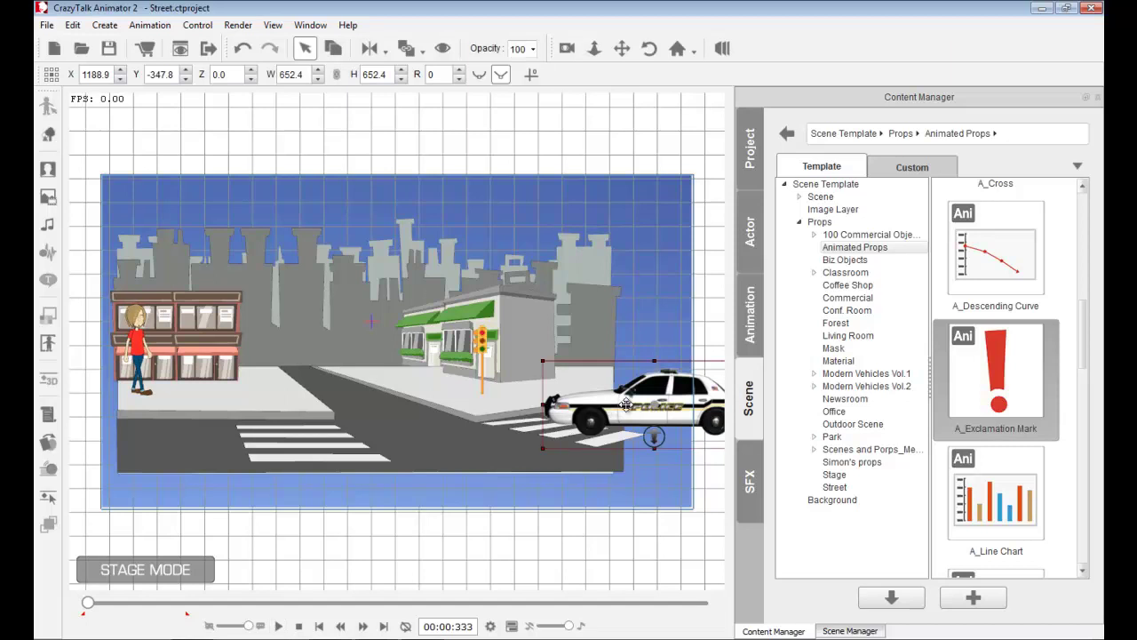
{"action": "left_click_drag", "start_coordinate": [627, 403], "coordinate": [613, 404]}
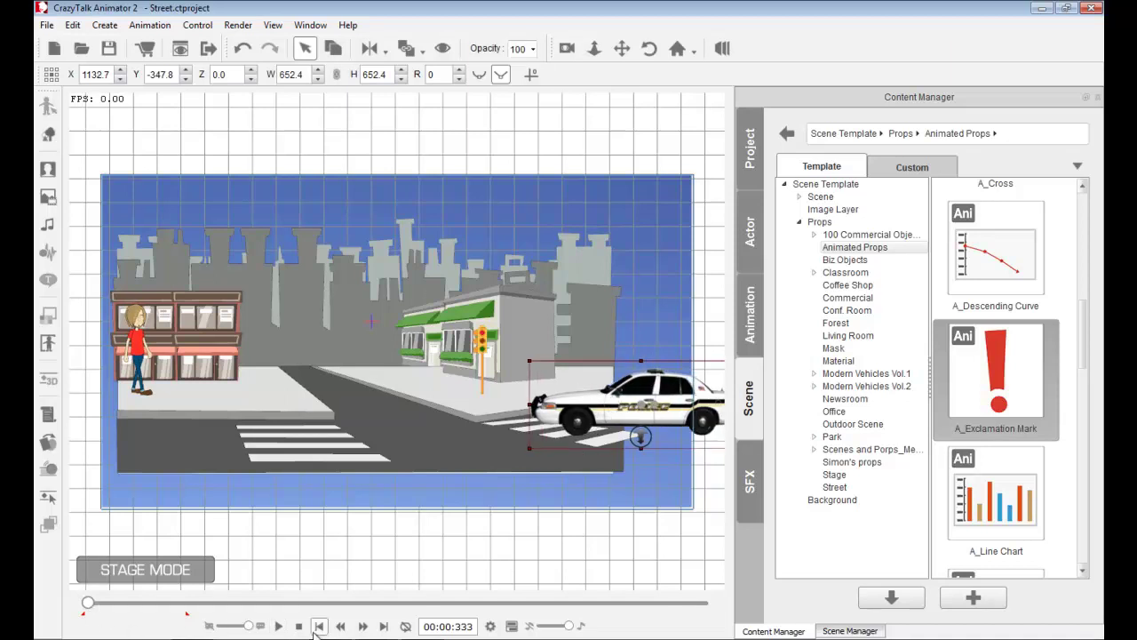
{"action": "left_click", "coordinate": [278, 627]}
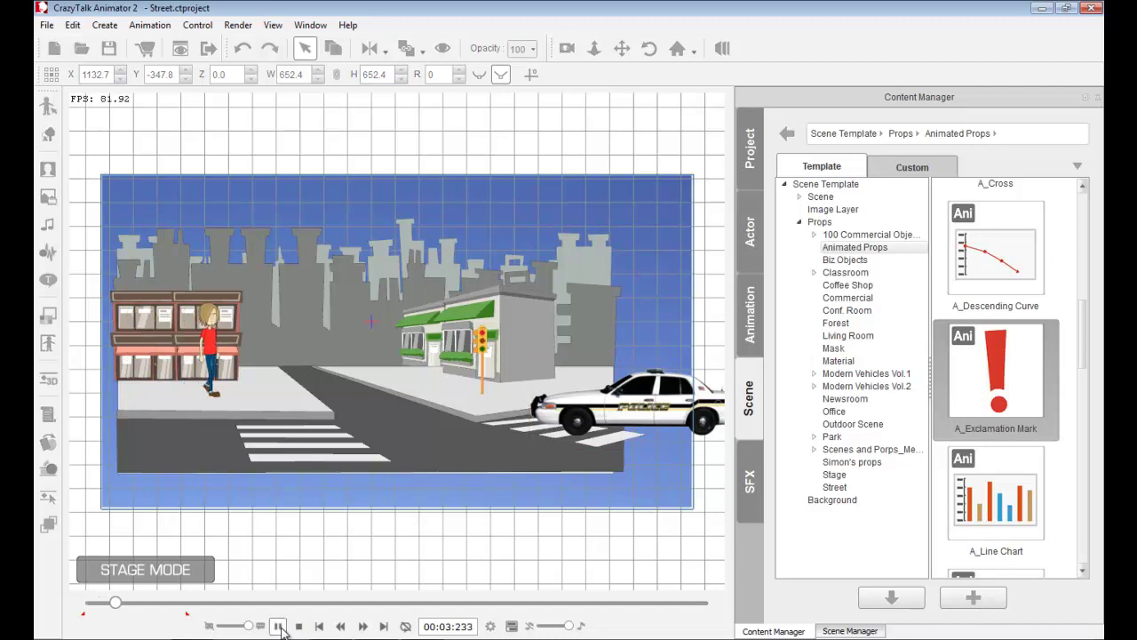
{"action": "left_click", "coordinate": [278, 627]}
{"action": "left_click_drag", "start_coordinate": [646, 402], "coordinate": [340, 407]}
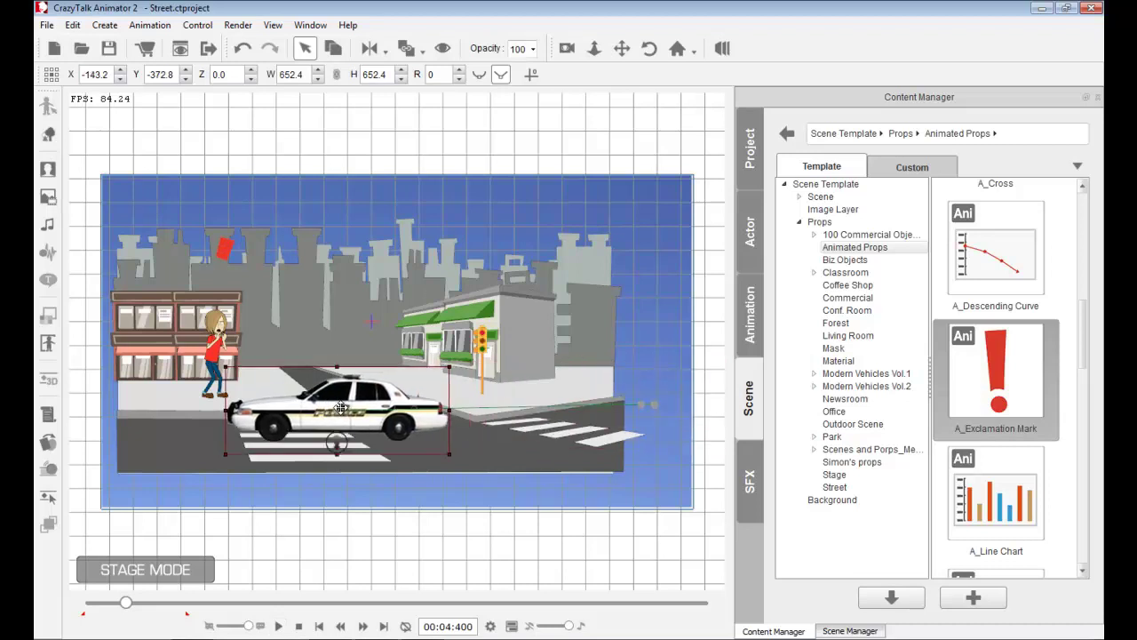
{"action": "left_click", "coordinate": [280, 627]}
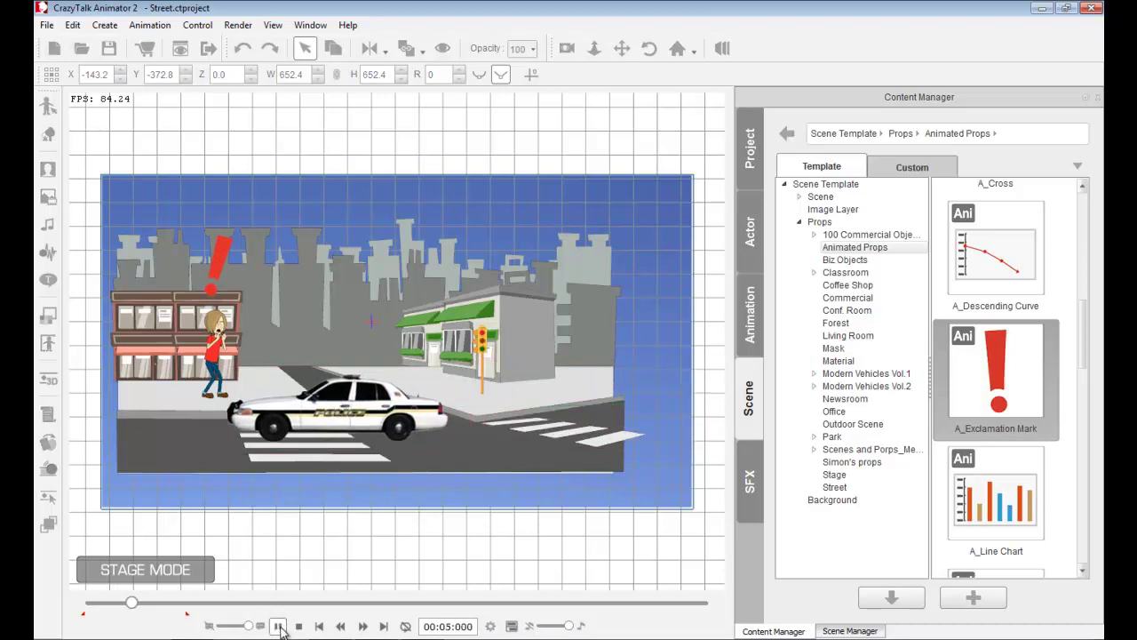
Step: Move the police car out of the scene to about X -1506.4, Y -391.5 at 00:10:133, and play the animation from the start
{"action": "left_click", "coordinate": [393, 402]}
{"action": "left_click_drag", "start_coordinate": [136, 611], "coordinate": [182, 611]}
{"action": "left_click_drag", "start_coordinate": [375, 407], "coordinate": [49, 411]}
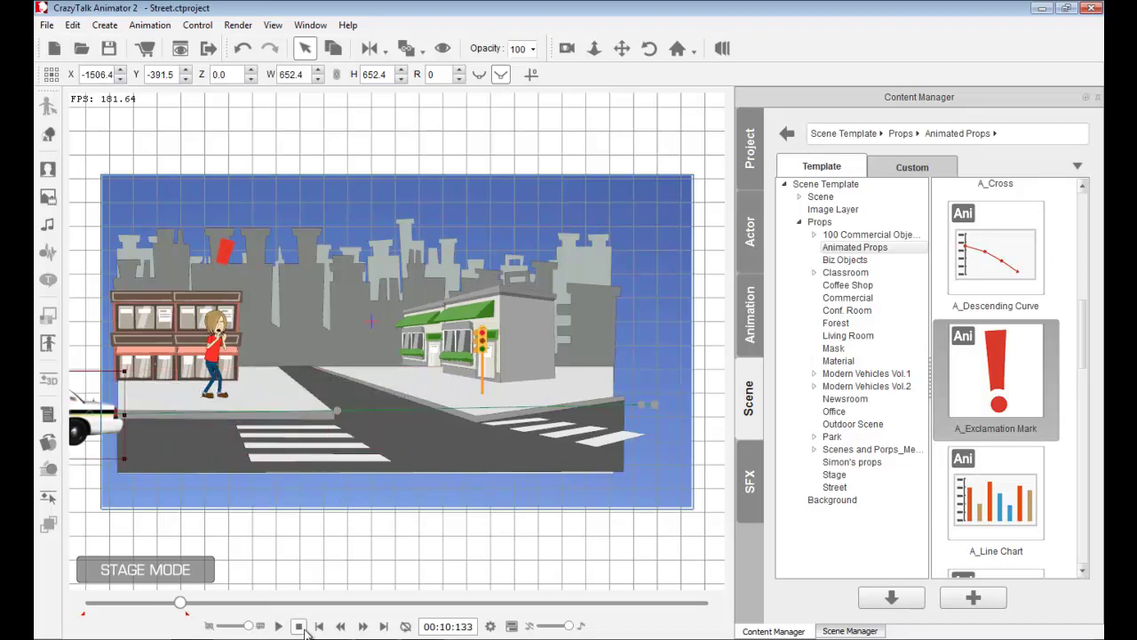
{"action": "left_click", "coordinate": [300, 626]}
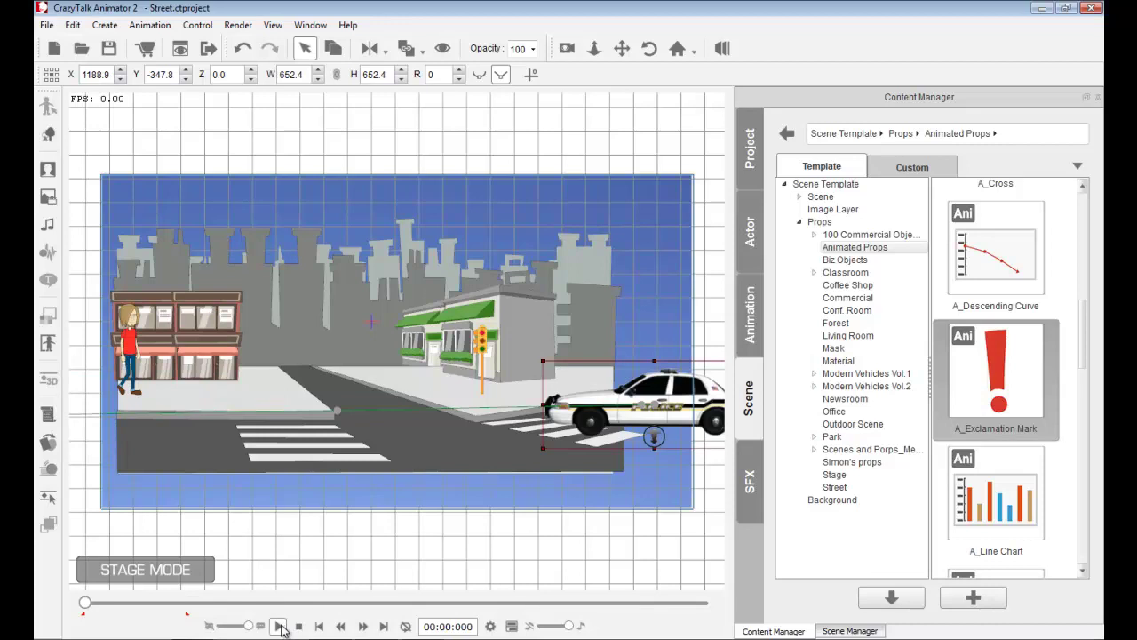
{"action": "left_click", "coordinate": [281, 628]}
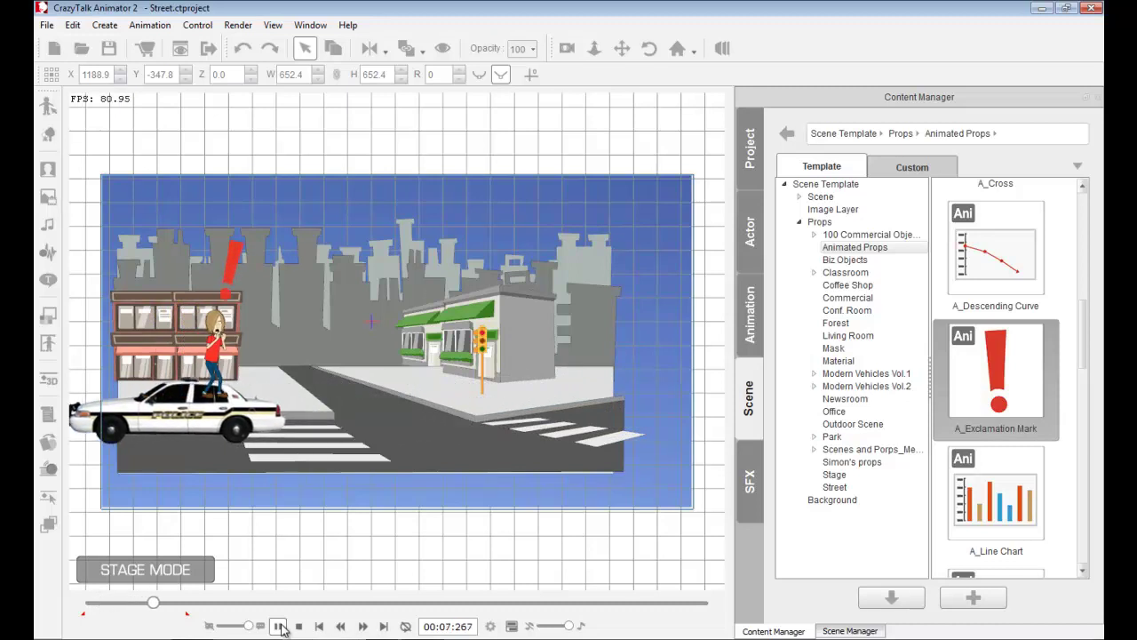
{"action": "left_click", "coordinate": [279, 626]}
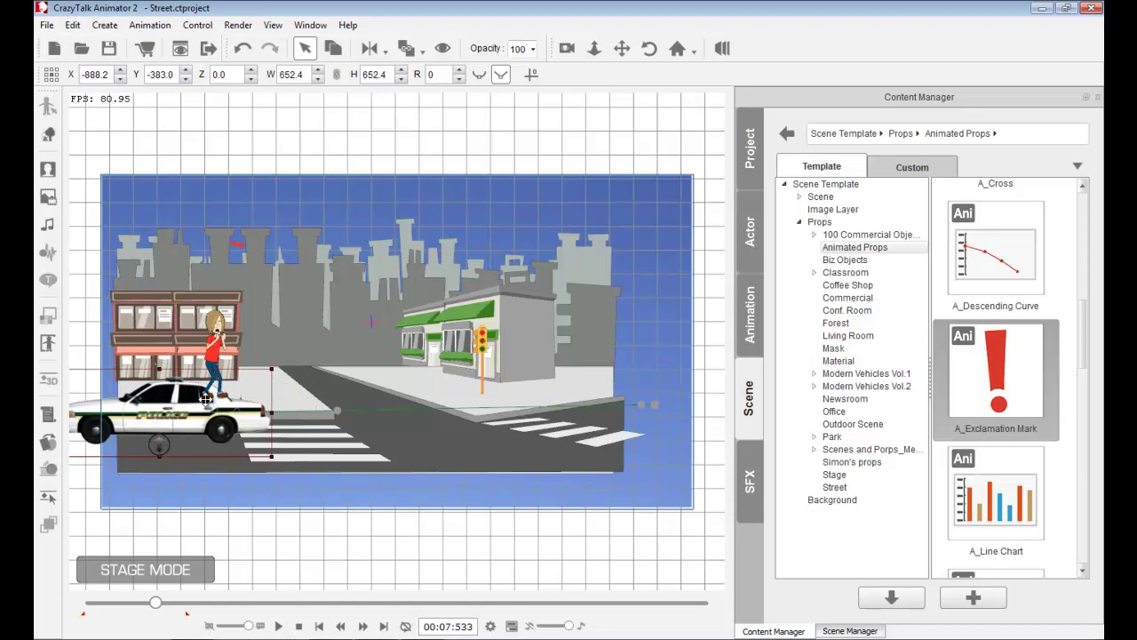
Step: Inspect the police car's depth relative to the character in the 3D view, and return to the first frame in the normal stage view
{"action": "left_click", "coordinate": [722, 48]}
{"action": "left_click_drag", "start_coordinate": [506, 453], "coordinate": [484, 234]}
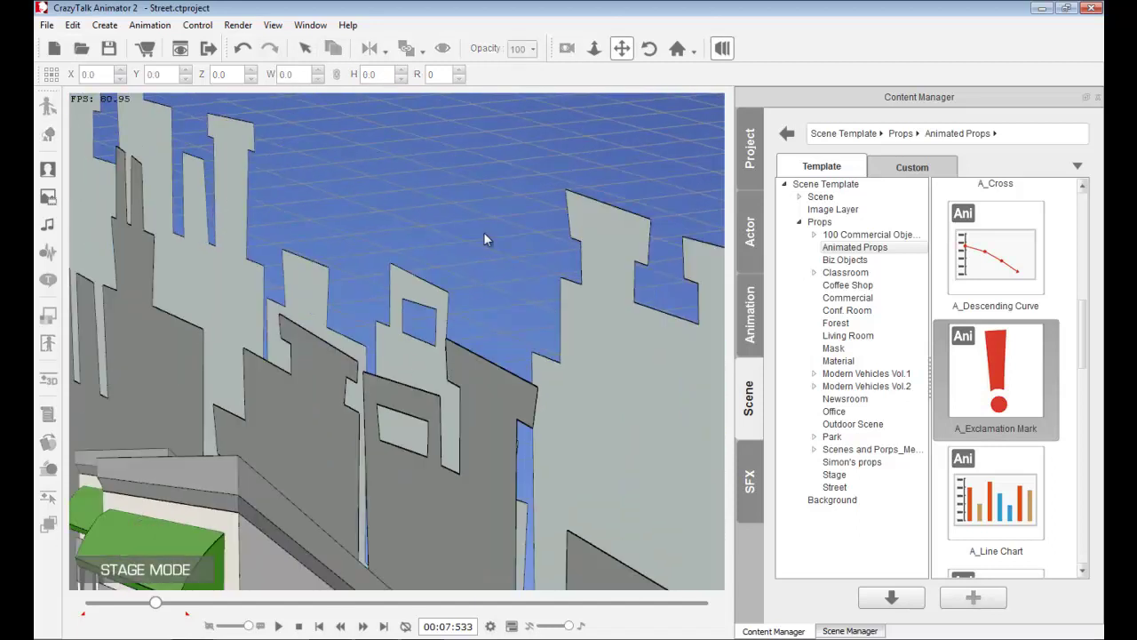
{"action": "scroll", "coordinate": [475, 201], "scroll_direction": "down", "scroll_amount": 10}
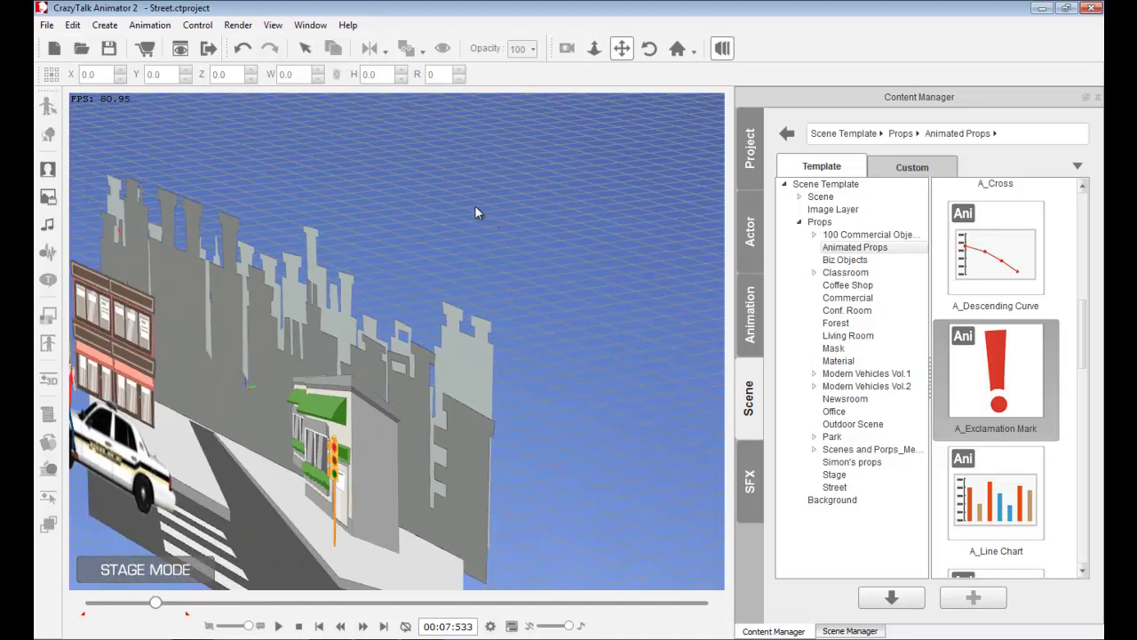
{"action": "left_click_drag", "start_coordinate": [532, 309], "coordinate": [456, 380]}
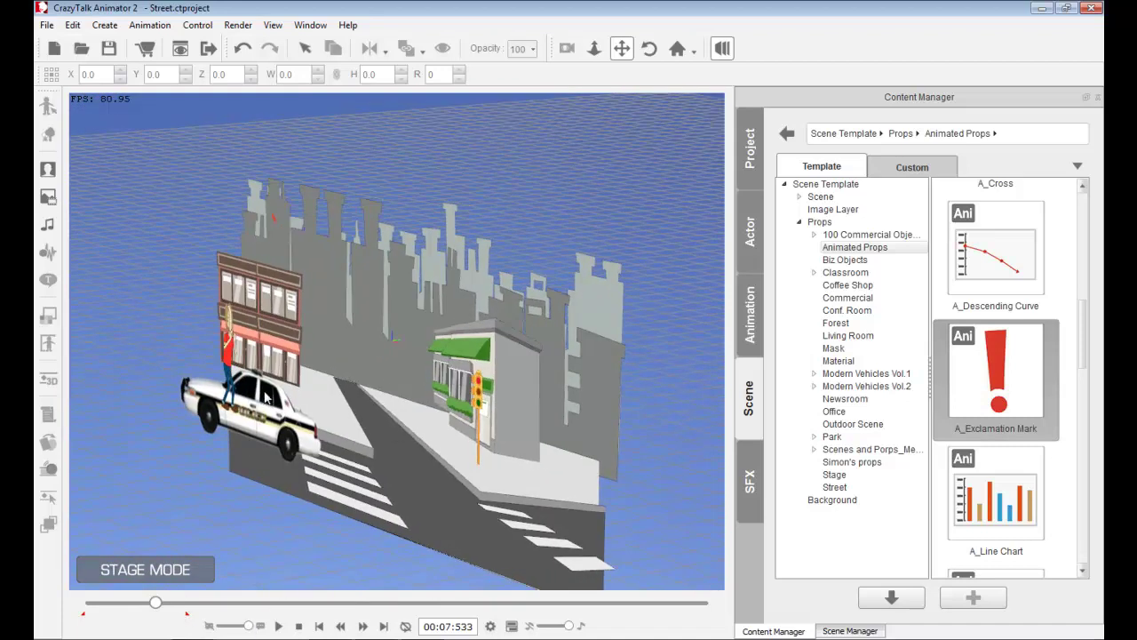
{"action": "left_click_drag", "start_coordinate": [156, 606], "coordinate": [66, 608]}
{"action": "left_click", "coordinate": [724, 49]}
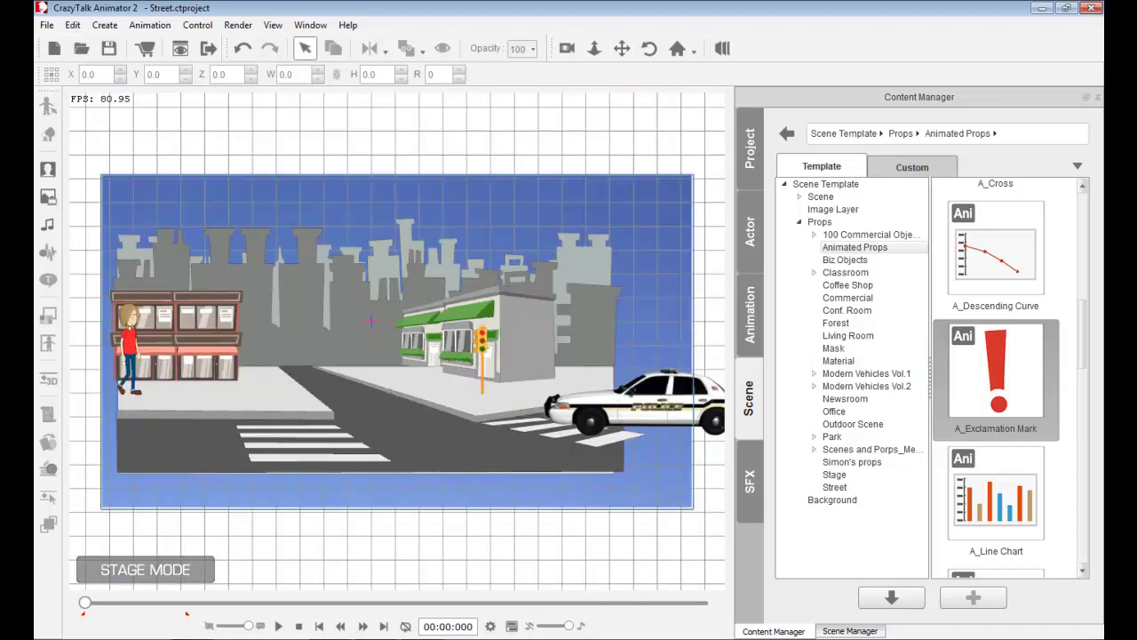
Step: Bring the police car forward to Z 549.0 at about X 1194.7, Y -377.1, and remove its existing animation
{"action": "left_click", "coordinate": [642, 391]}
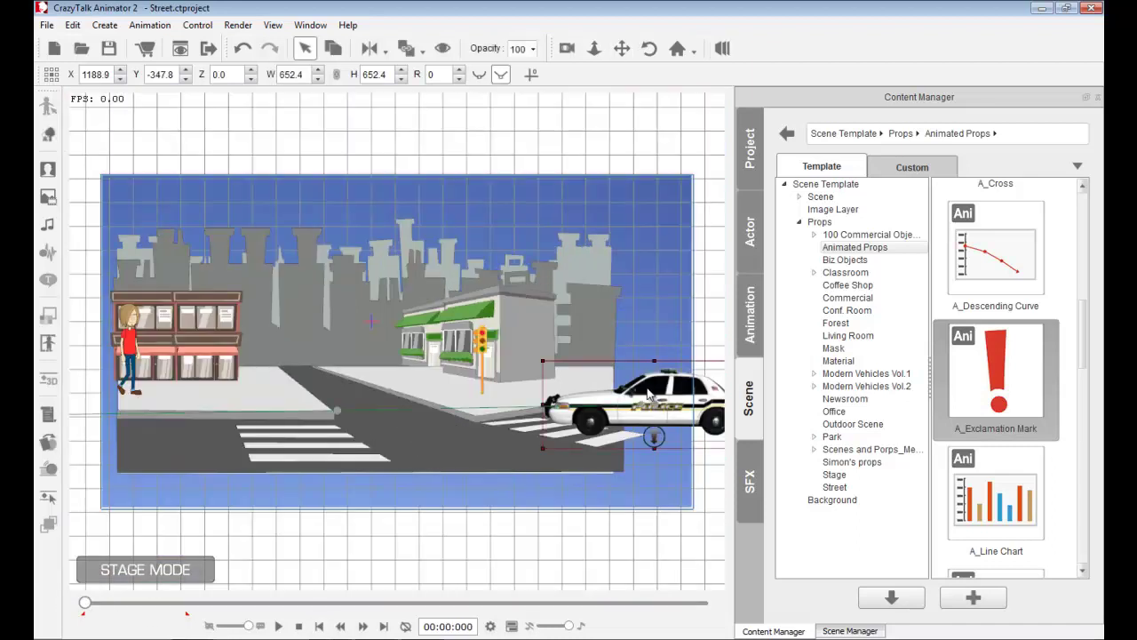
{"action": "left_click_drag", "start_coordinate": [655, 437], "coordinate": [680, 574]}
{"action": "left_click_drag", "start_coordinate": [681, 415], "coordinate": [683, 420]}
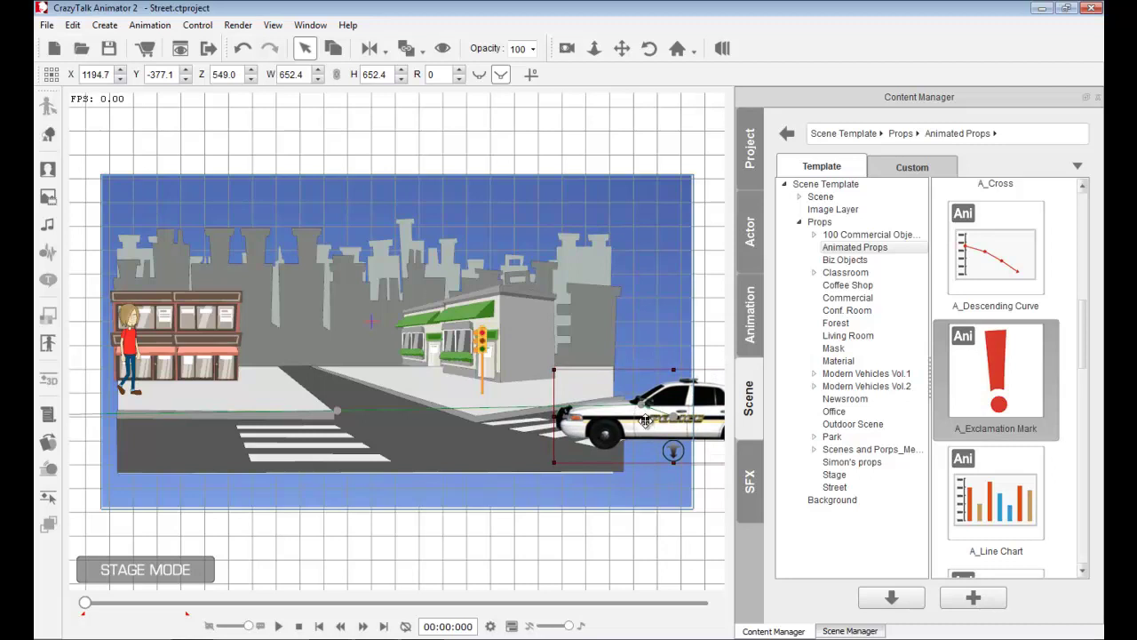
{"action": "right_click", "coordinate": [646, 420]}
{"action": "left_click", "coordinate": [692, 526]}
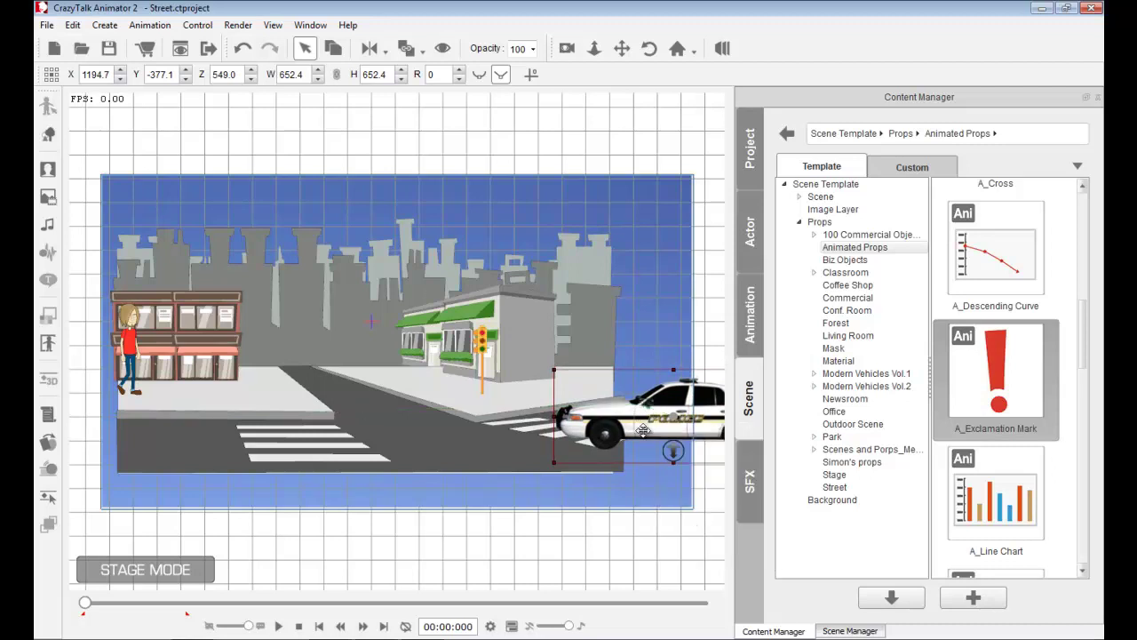
Step: Animate the police car from about X 1109.9, Y -368.3 at 00:00:433 to X -1377.4, Y -415.1 at 00:08:667, and play it
{"action": "left_click", "coordinate": [278, 627]}
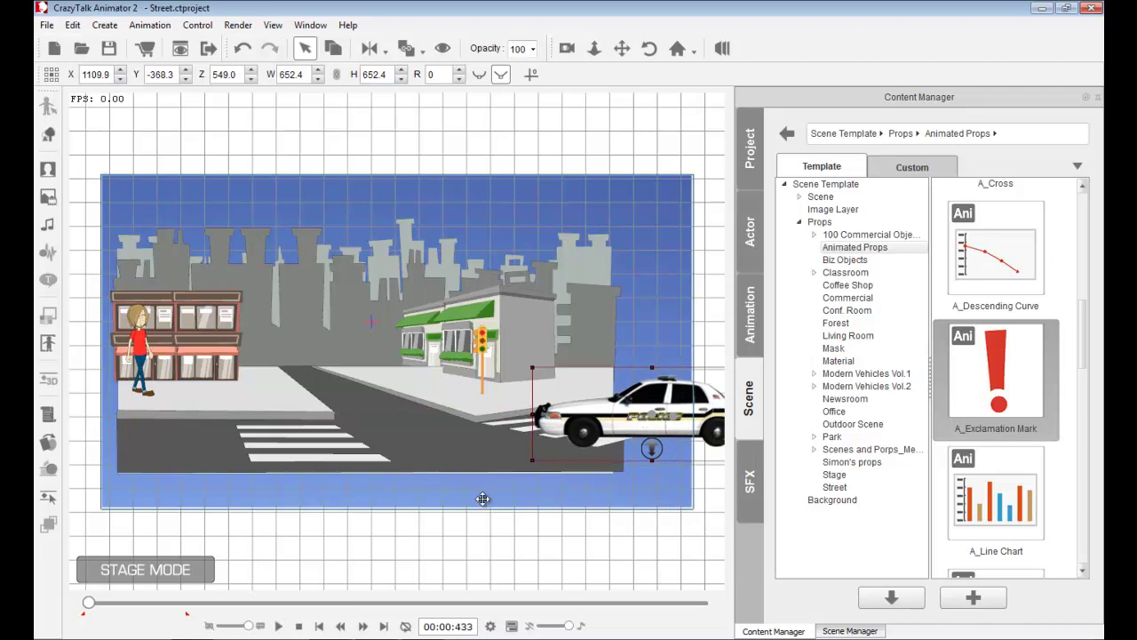
{"action": "left_click", "coordinate": [279, 627]}
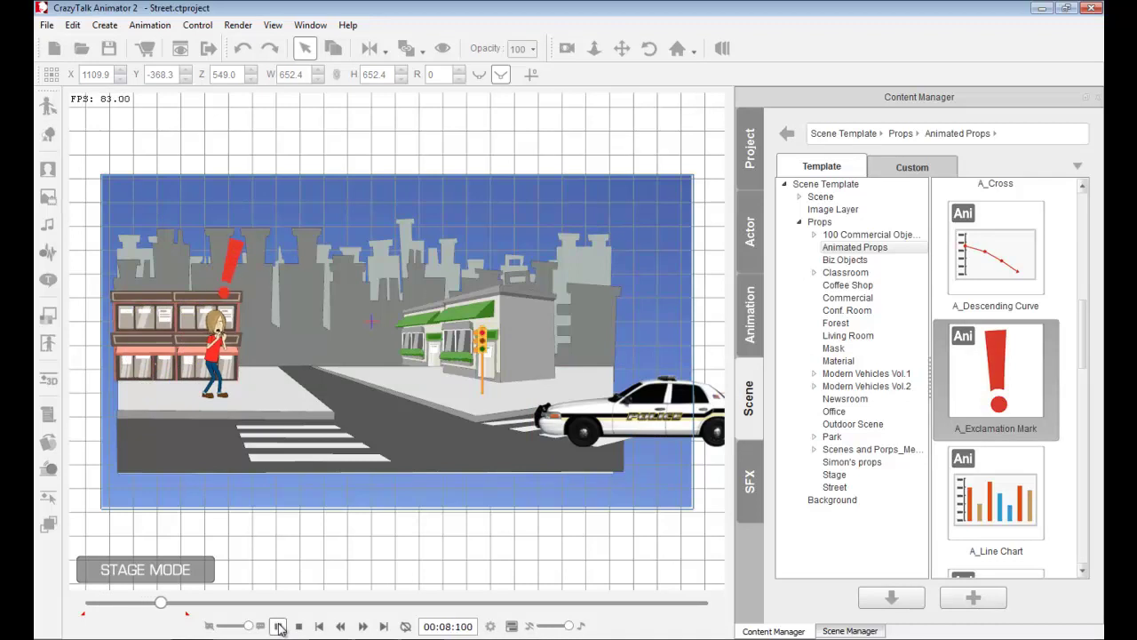
{"action": "left_click", "coordinate": [279, 628]}
{"action": "left_click", "coordinate": [656, 429]}
{"action": "left_click_drag", "start_coordinate": [660, 412], "coordinate": [106, 422]}
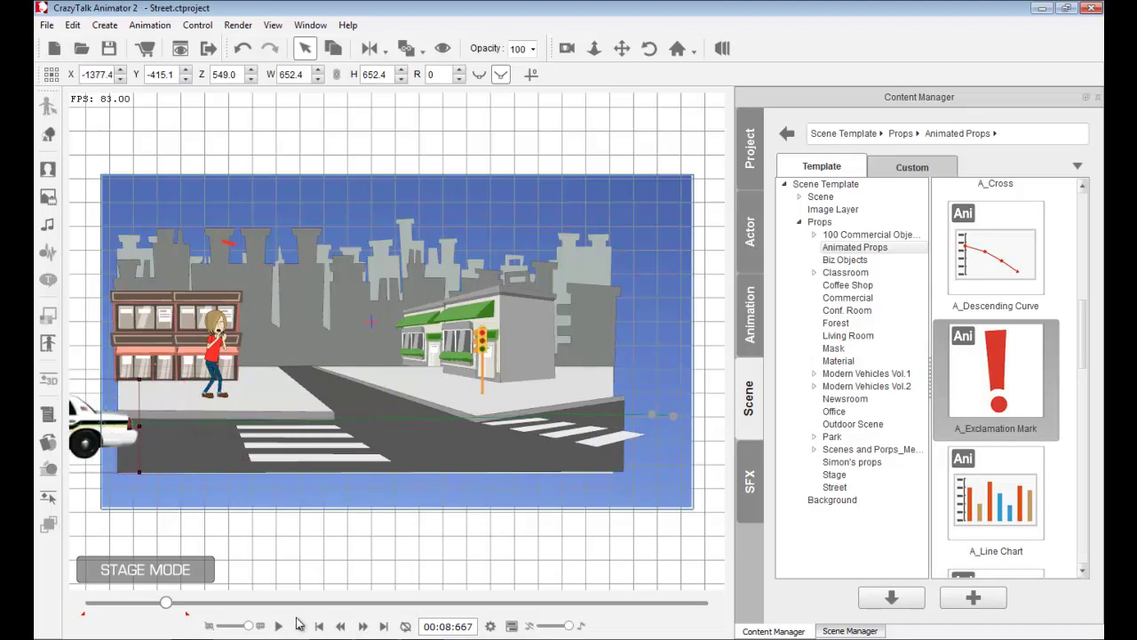
{"action": "left_click", "coordinate": [280, 628]}
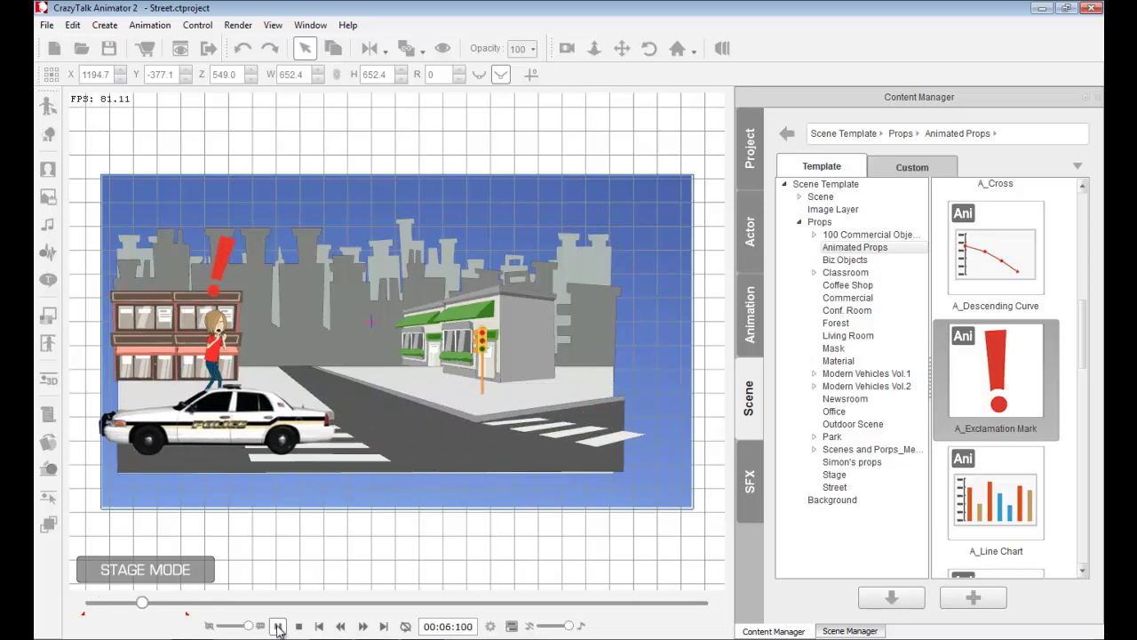
{"action": "left_click", "coordinate": [278, 628]}
{"action": "left_click", "coordinate": [209, 415]}
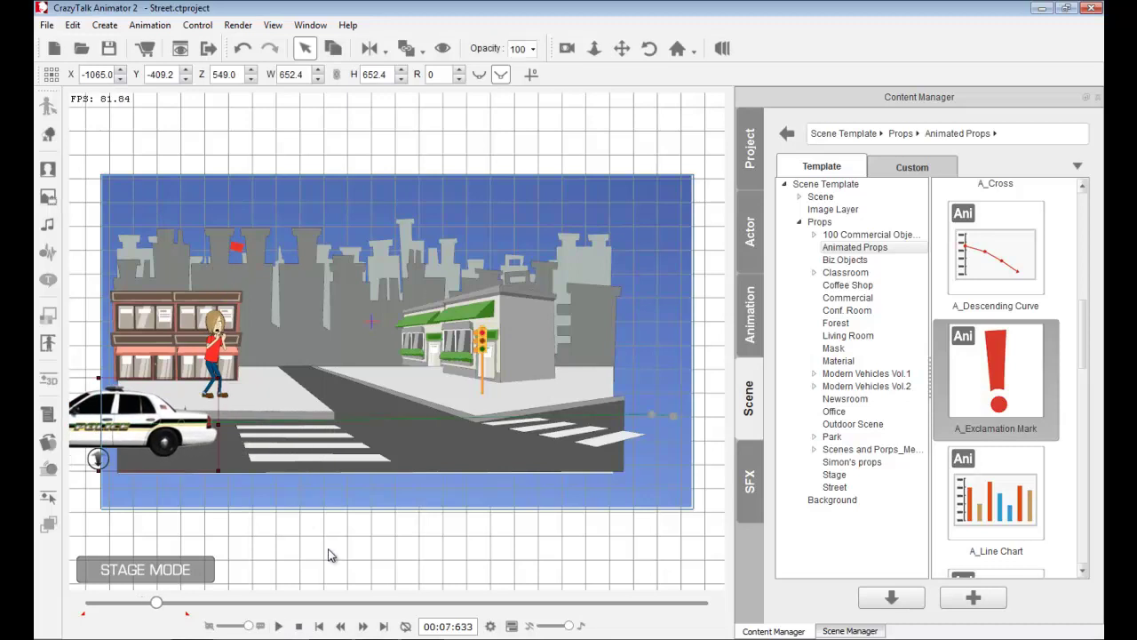
Step: Return to the first frame and place the A_Watch Out animated prop on the stage
{"action": "left_click", "coordinate": [299, 627]}
{"action": "left_click_drag", "start_coordinate": [1089, 343], "coordinate": [1073, 526]}
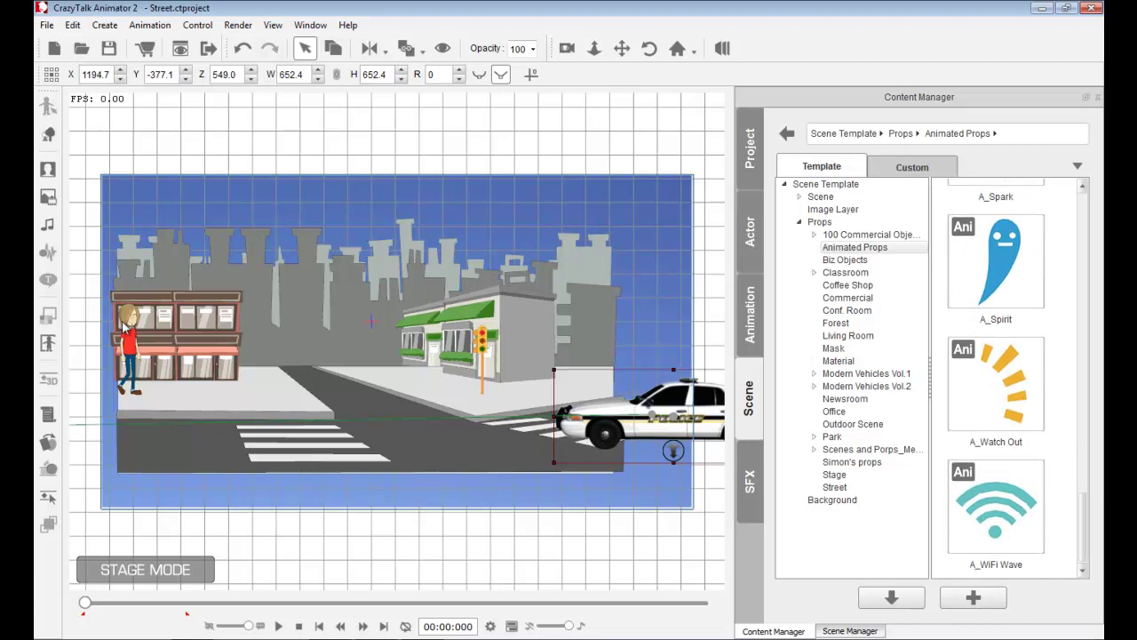
{"action": "left_click_drag", "start_coordinate": [1005, 387], "coordinate": [588, 318]}
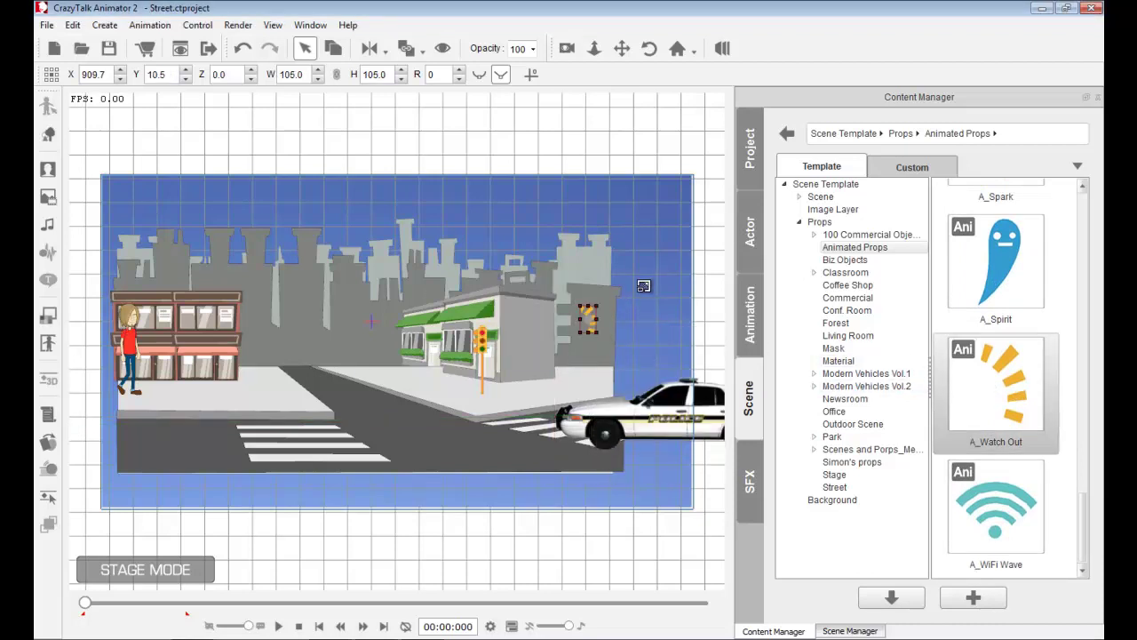
Step: Enlarge the A_Watch Out prop to 2870.0, rotate it to 270, and position it above the police car at about X 1231.0, Y -173.6
{"action": "left_click_drag", "start_coordinate": [621, 256], "coordinate": [538, 294]}
{"action": "left_click_drag", "start_coordinate": [600, 337], "coordinate": [677, 374]}
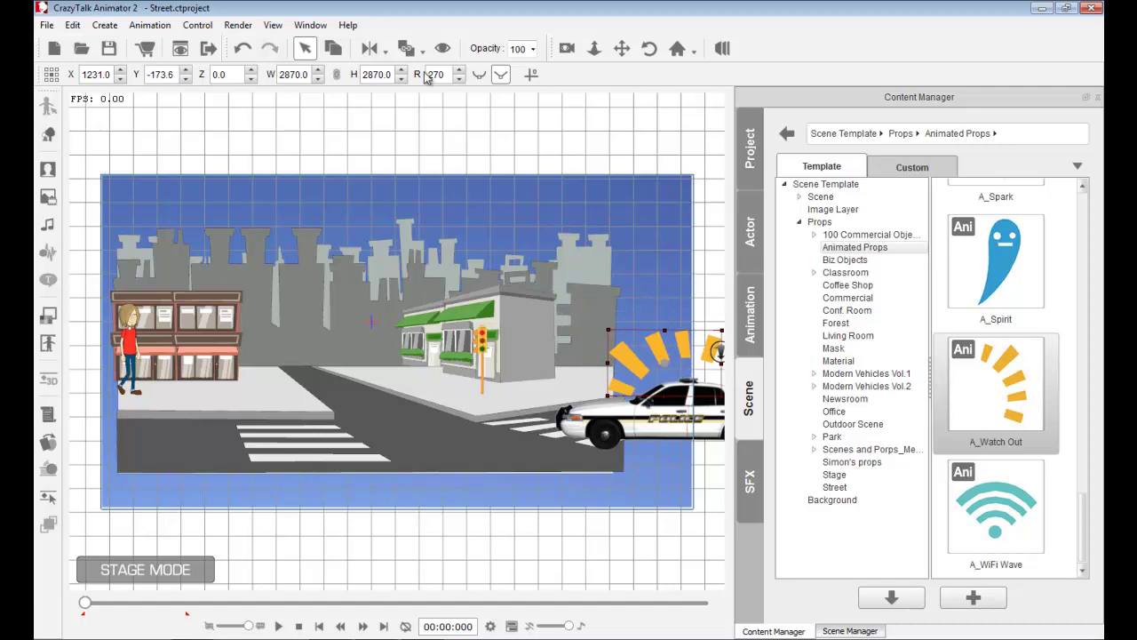
{"action": "left_click", "coordinate": [680, 405]}
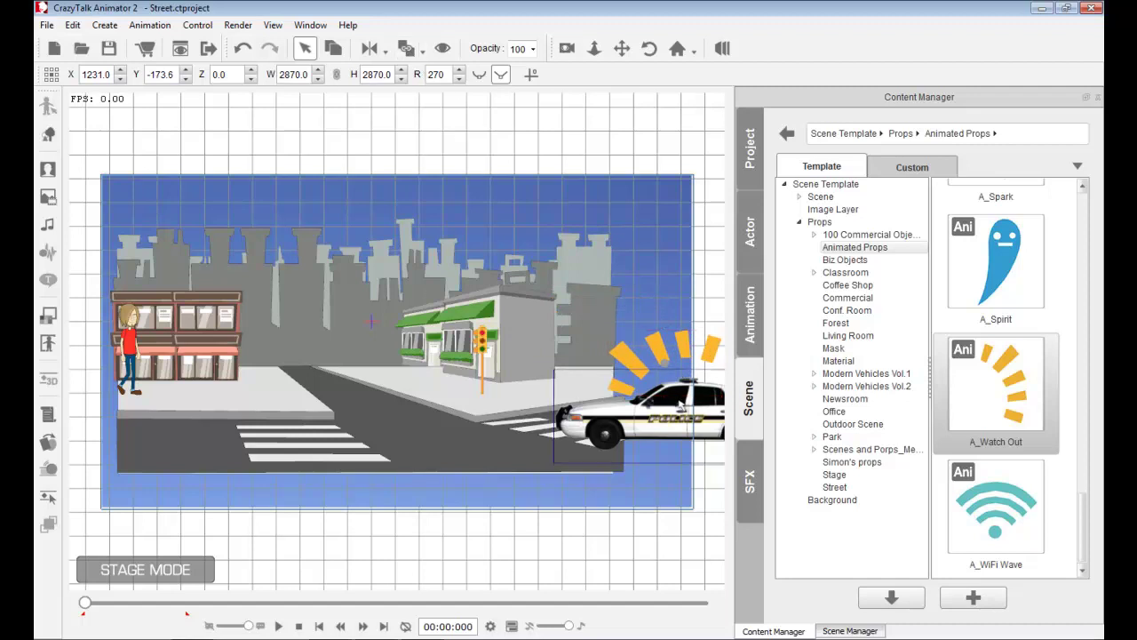
{"action": "left_click", "coordinate": [678, 401]}
Step: Move the A_Watch Out prop to about X 1203.0, Y -151.7 in the first frame and apply its Loop action
{"action": "left_click", "coordinate": [278, 626]}
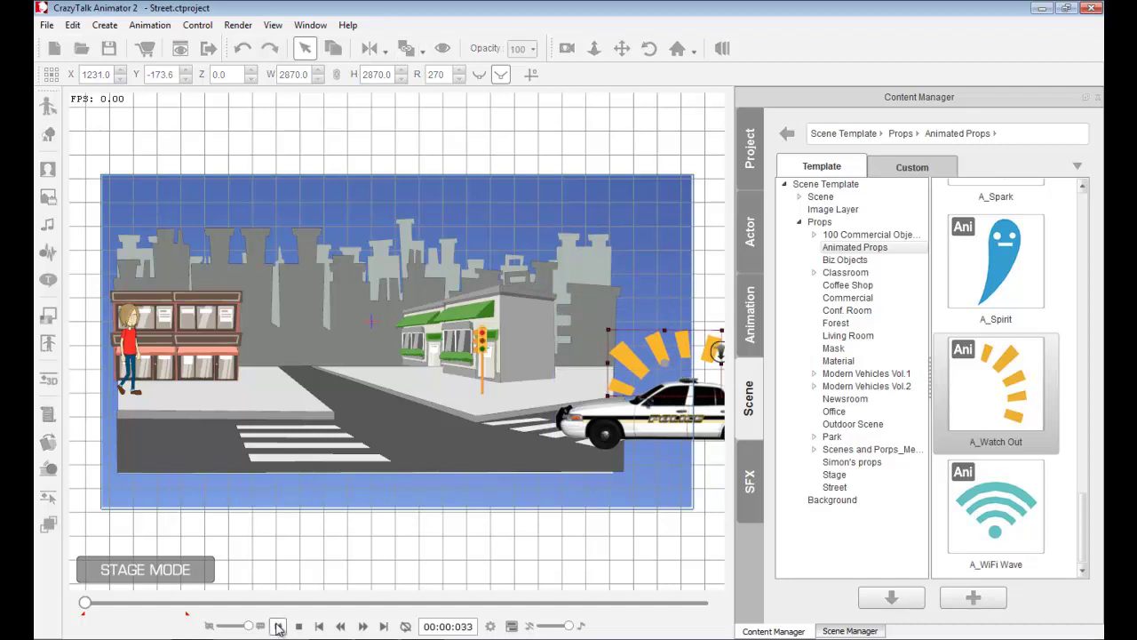
{"action": "left_click", "coordinate": [299, 625]}
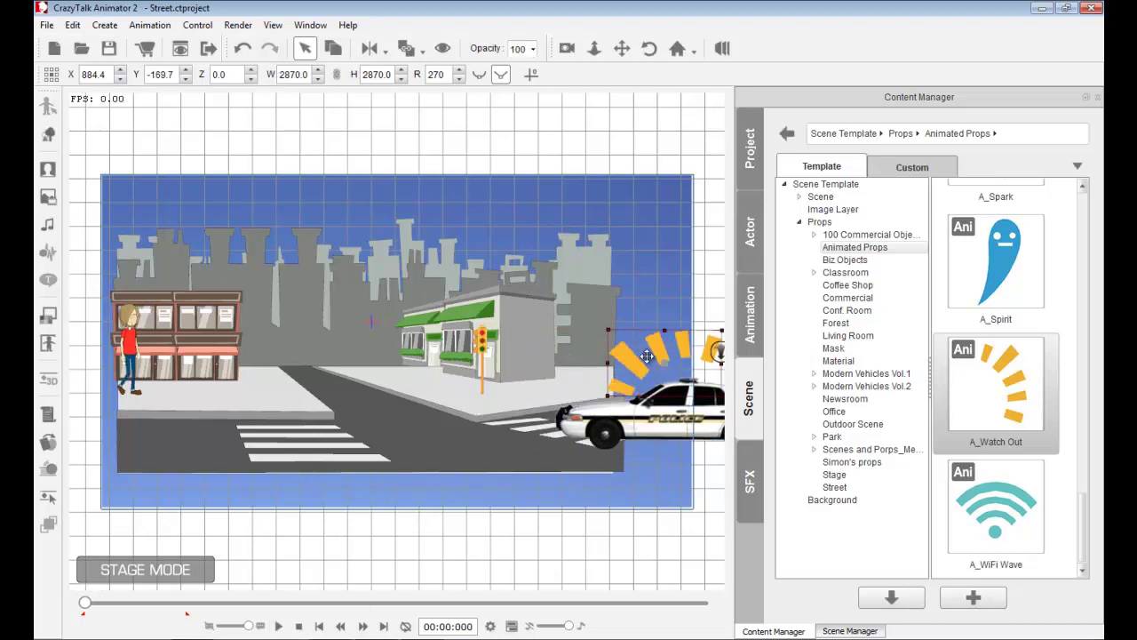
{"action": "left_click_drag", "start_coordinate": [656, 360], "coordinate": [655, 358]}
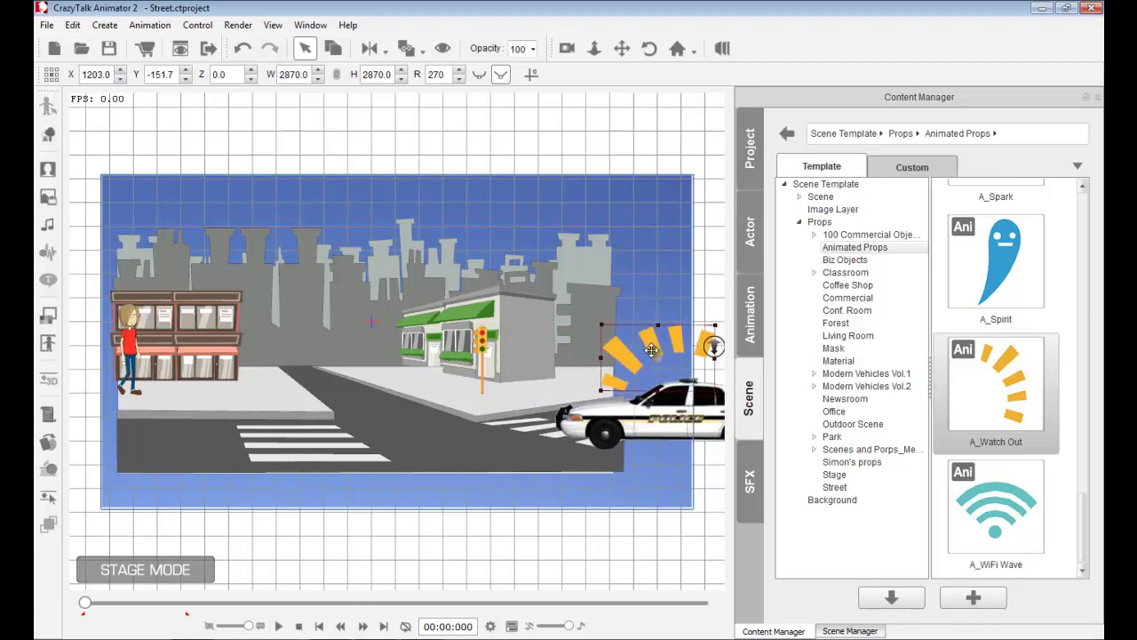
{"action": "right_click", "coordinate": [651, 350]}
{"action": "mouse_move", "coordinate": [712, 364]}
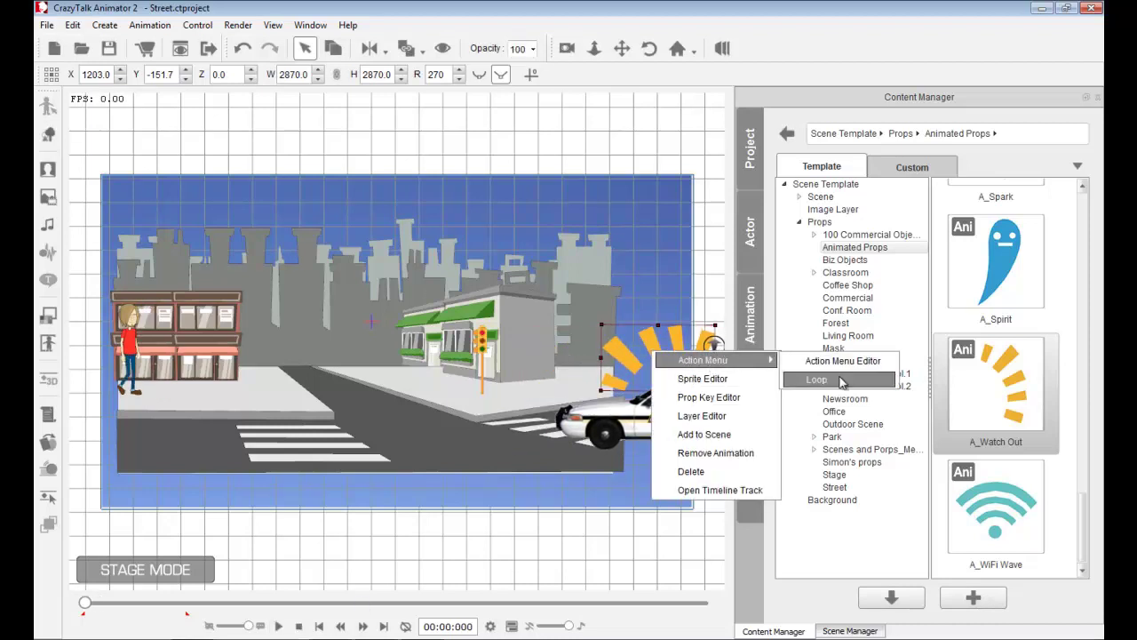
{"action": "left_click", "coordinate": [841, 381]}
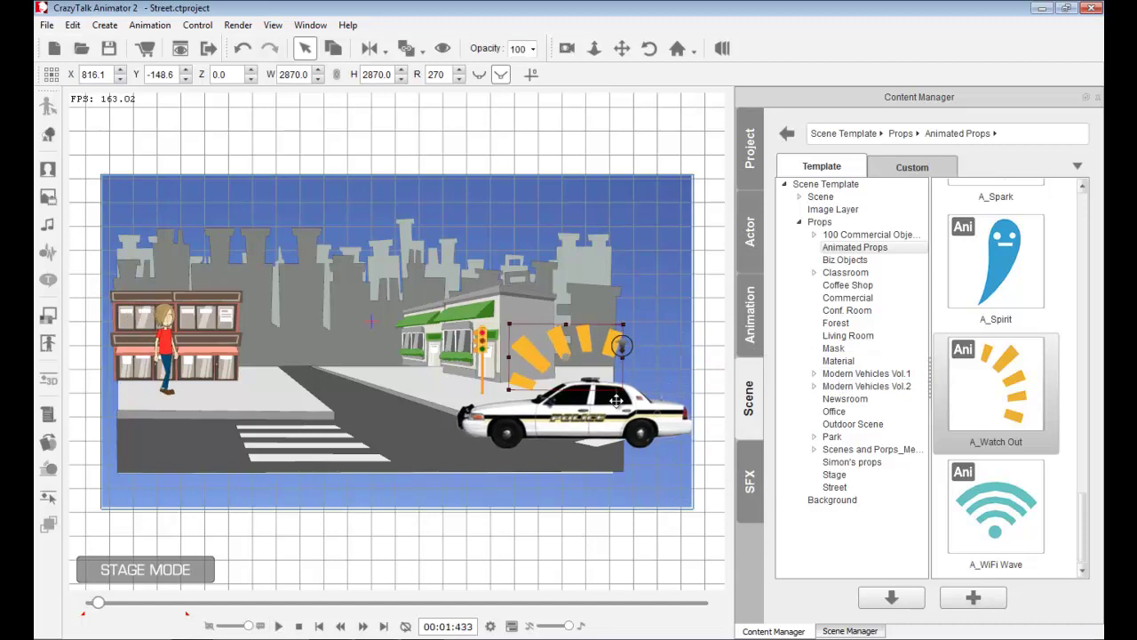
Step: Animate the A_Watch Out prop to follow the police car, at about X 816.1, Y -148.6 at 00:01:433, play it, and return to the start
{"action": "left_click", "coordinate": [279, 626]}
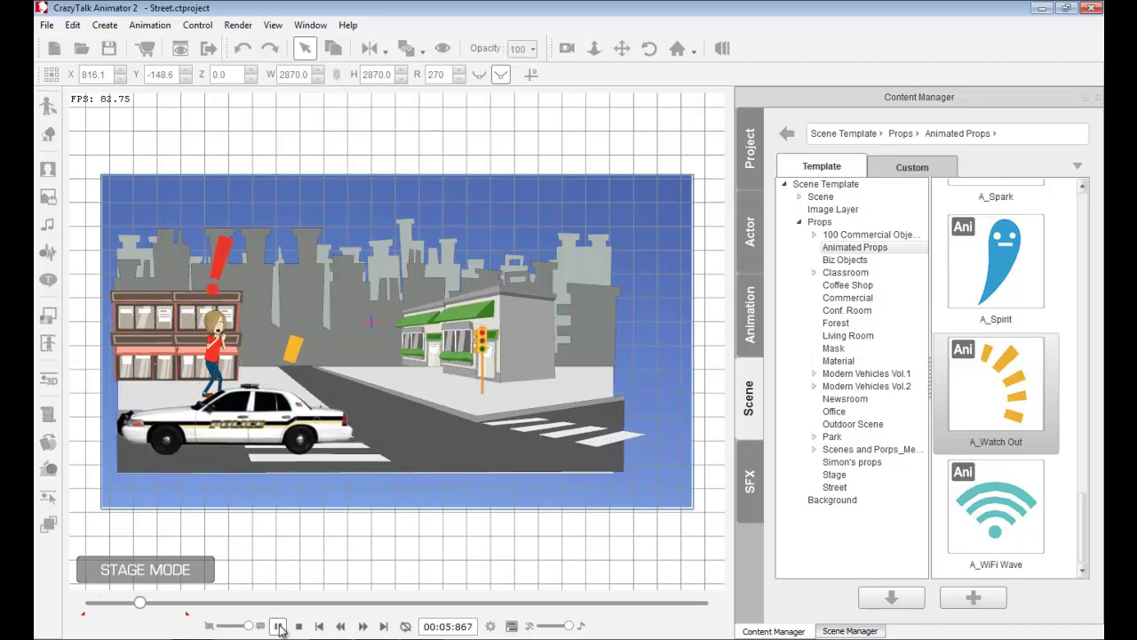
{"action": "left_click", "coordinate": [278, 626]}
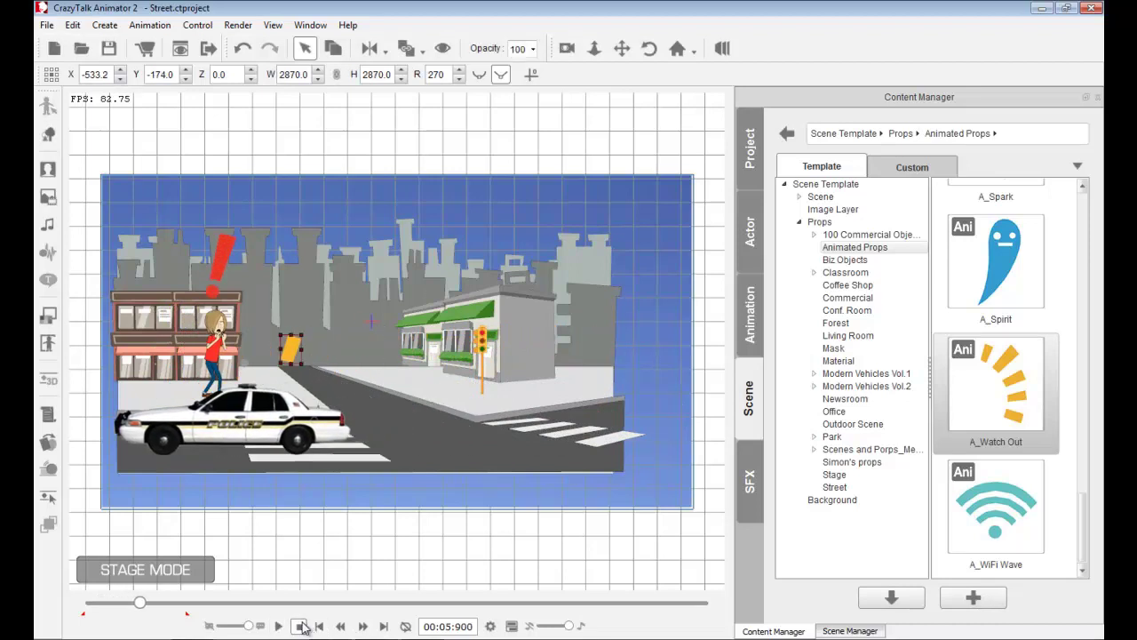
{"action": "left_click", "coordinate": [312, 628]}
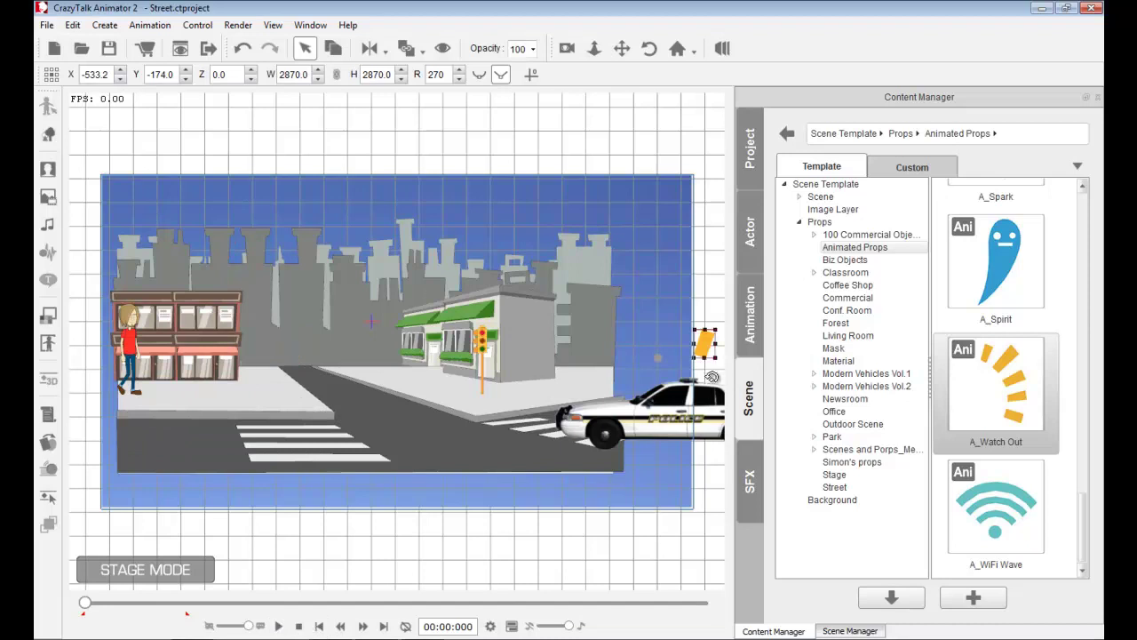
Step: Try the 01.Spotlight 01_Shadow image layer over the scene and undo it
{"action": "left_click", "coordinate": [836, 210]}
{"action": "left_click_drag", "start_coordinate": [1084, 223], "coordinate": [1085, 249]}
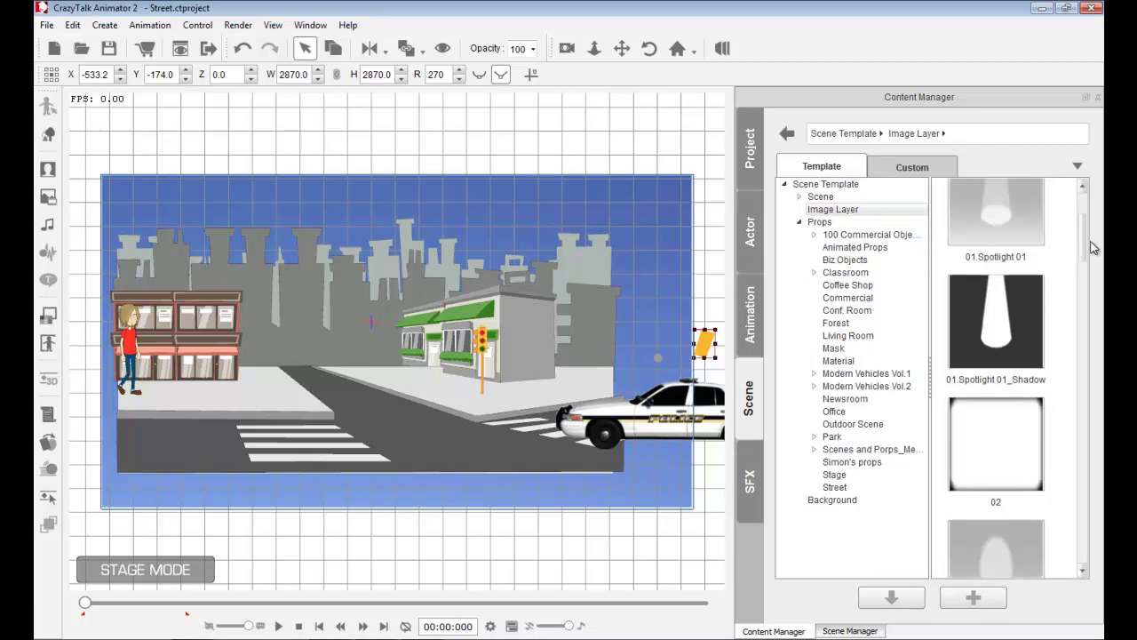
{"action": "double_click", "coordinate": [1009, 315]}
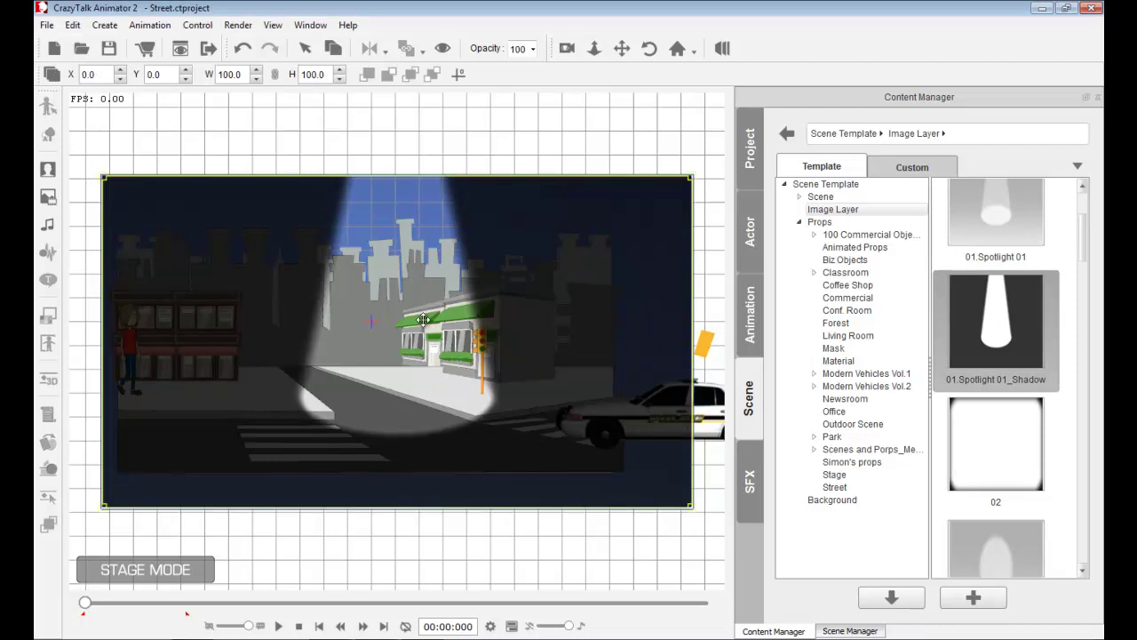
{"action": "left_click", "coordinate": [242, 48]}
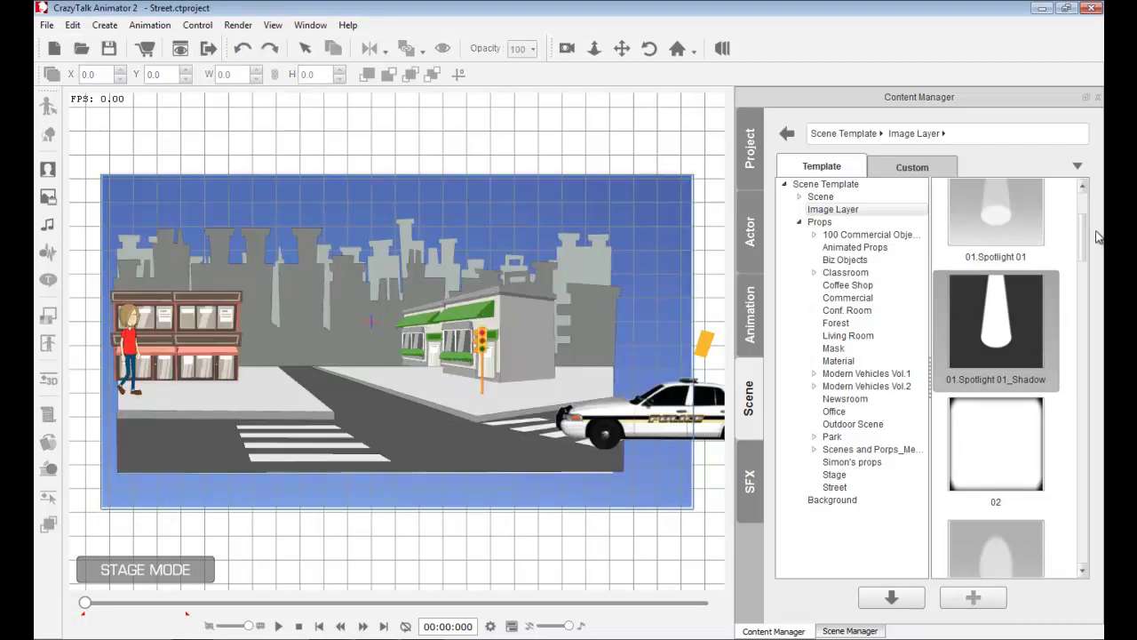
Step: Try the 02.Spotlight 02_Shadow image layer over the scene and undo it
{"action": "scroll", "coordinate": [1084, 255], "scroll_direction": "down", "scroll_amount": 1}
{"action": "scroll", "coordinate": [1086, 262], "scroll_direction": "down", "scroll_amount": 2}
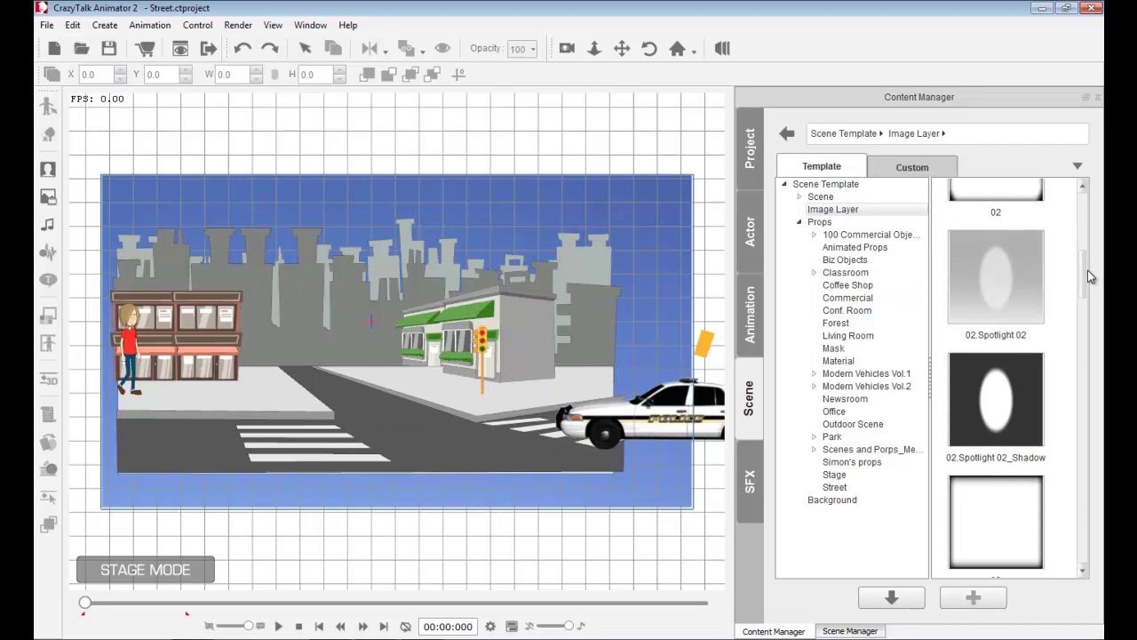
{"action": "double_click", "coordinate": [1020, 389]}
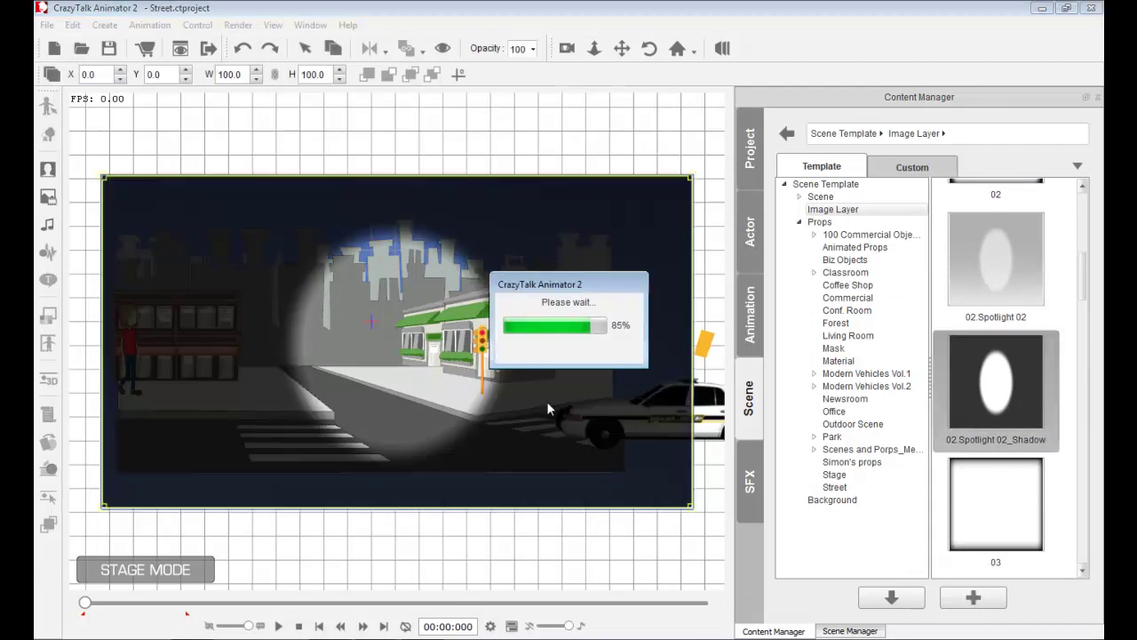
{"action": "left_click", "coordinate": [242, 48]}
Step: Apply the 01 image layer, with its dark vignette edges, over the street scene
{"action": "left_click_drag", "start_coordinate": [1084, 294], "coordinate": [1076, 211]}
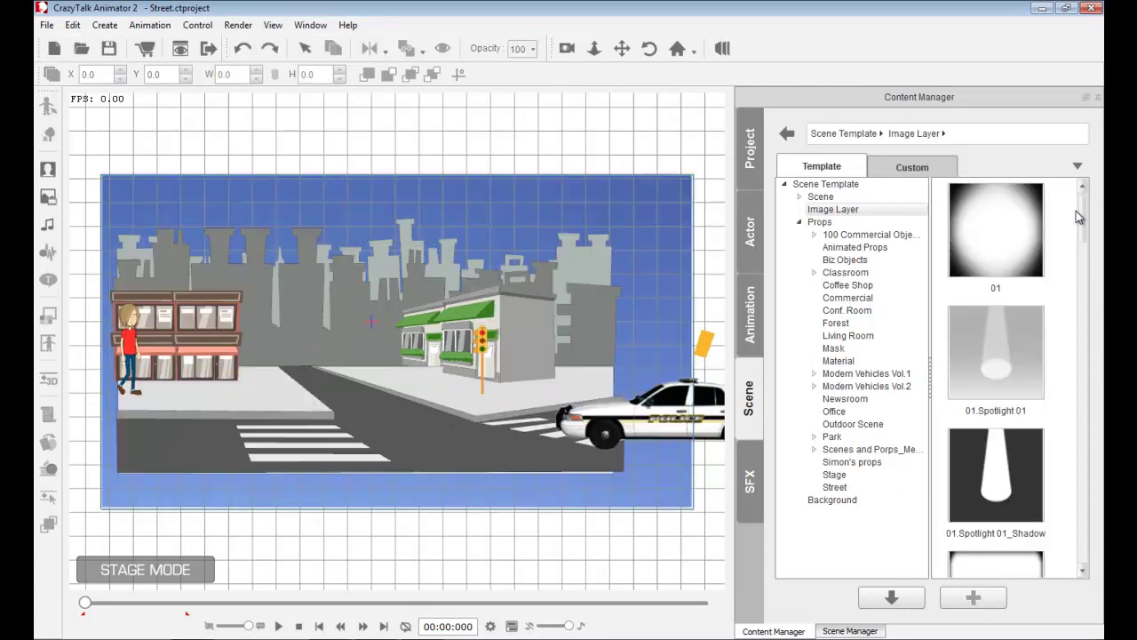
{"action": "double_click", "coordinate": [1004, 234]}
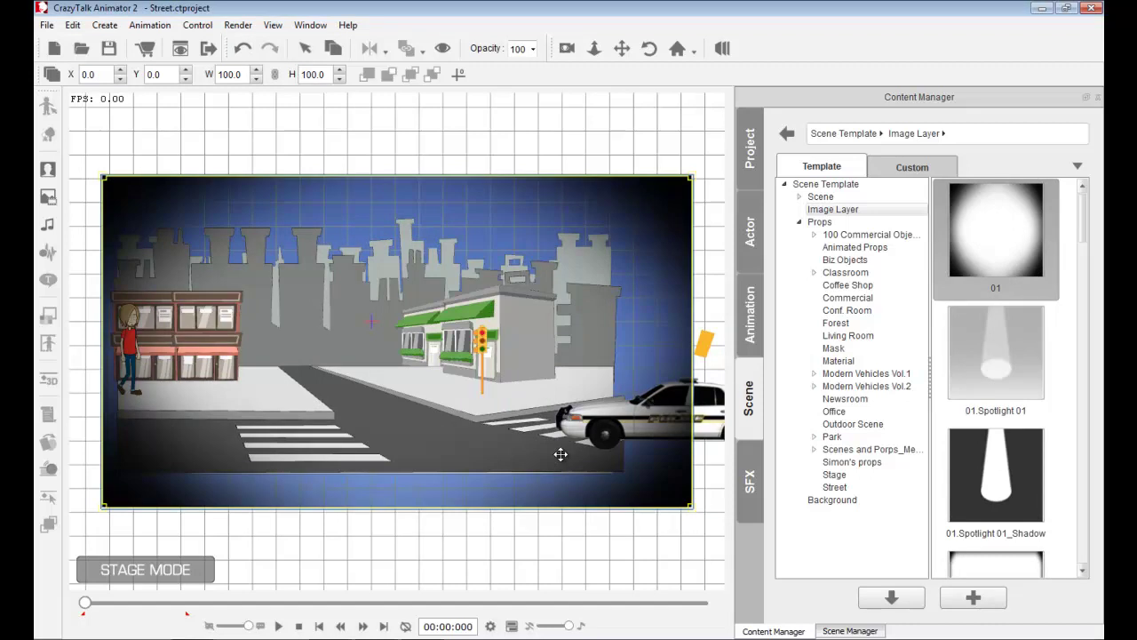
Step: Key the vignette image layer's opacity at 0 on the first frame and at 100 at 00:03:867
{"action": "left_click", "coordinate": [535, 50]}
{"action": "left_click_drag", "start_coordinate": [584, 71], "coordinate": [502, 76]}
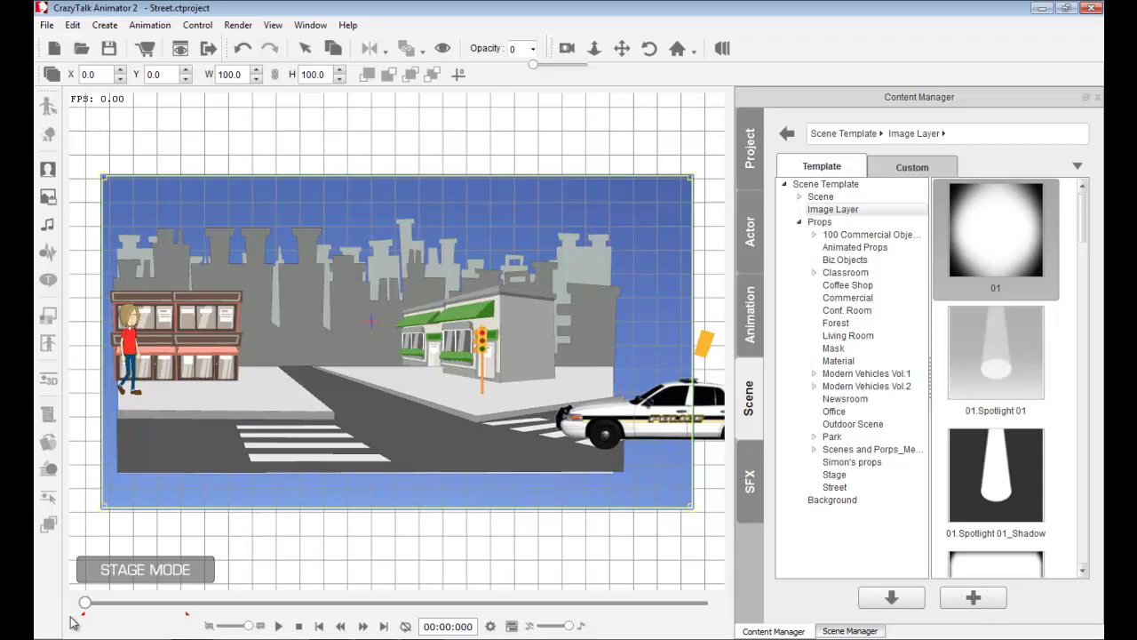
{"action": "left_click", "coordinate": [278, 627]}
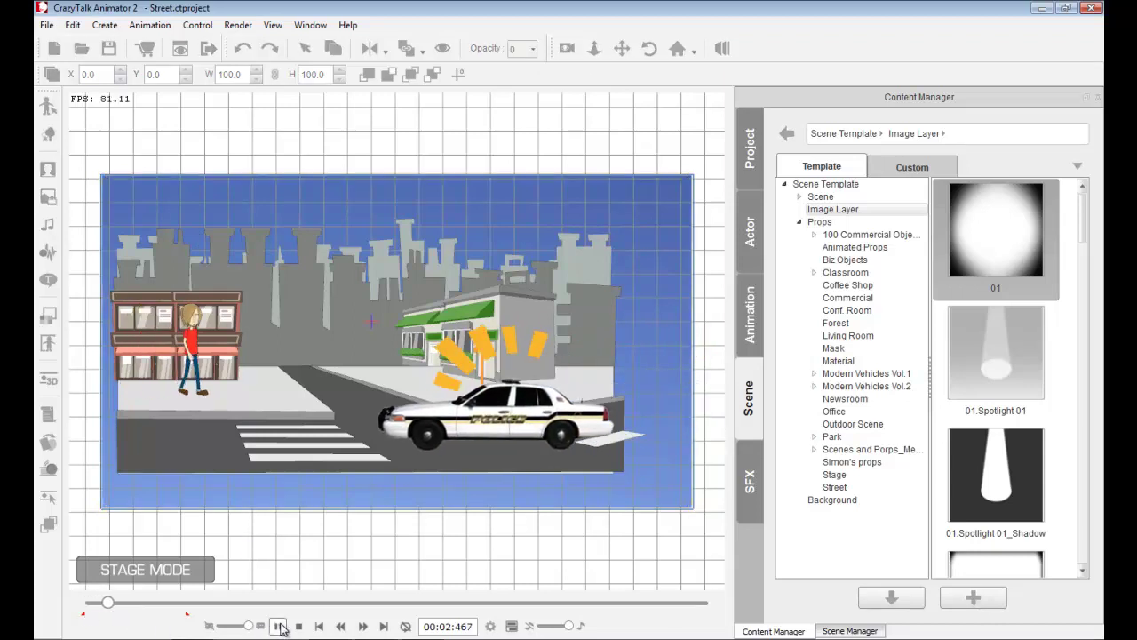
{"action": "left_click", "coordinate": [280, 627]}
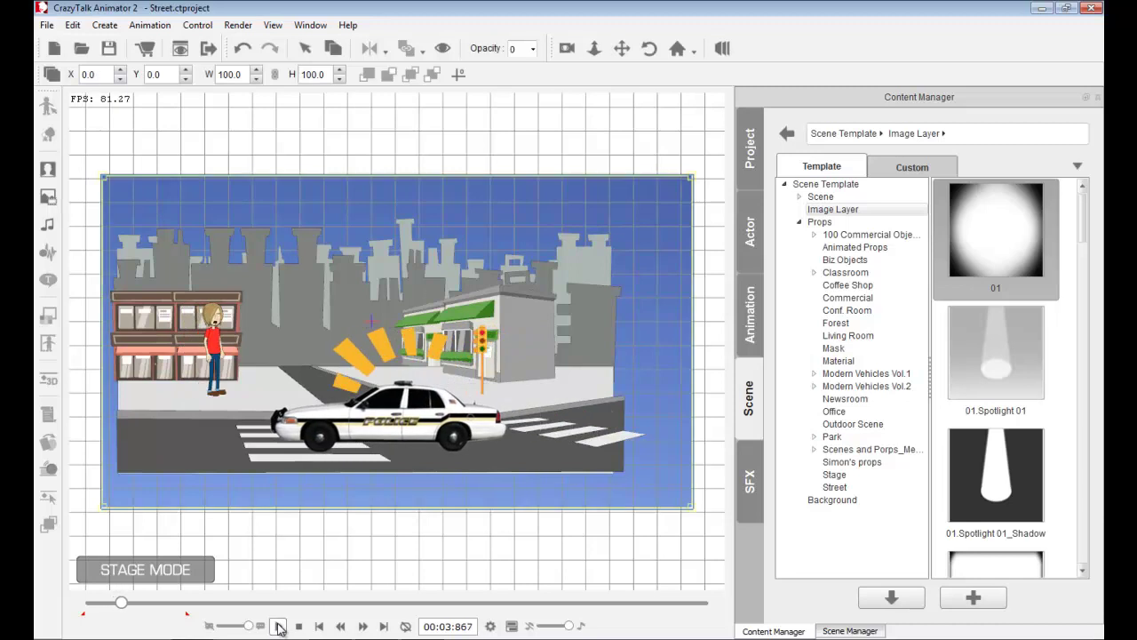
{"action": "left_click", "coordinate": [533, 50]}
{"action": "left_click_drag", "start_coordinate": [533, 64], "coordinate": [583, 64]}
Step: Play the project from the start to preview the vignette's opacity fade
{"action": "left_click", "coordinate": [279, 627]}
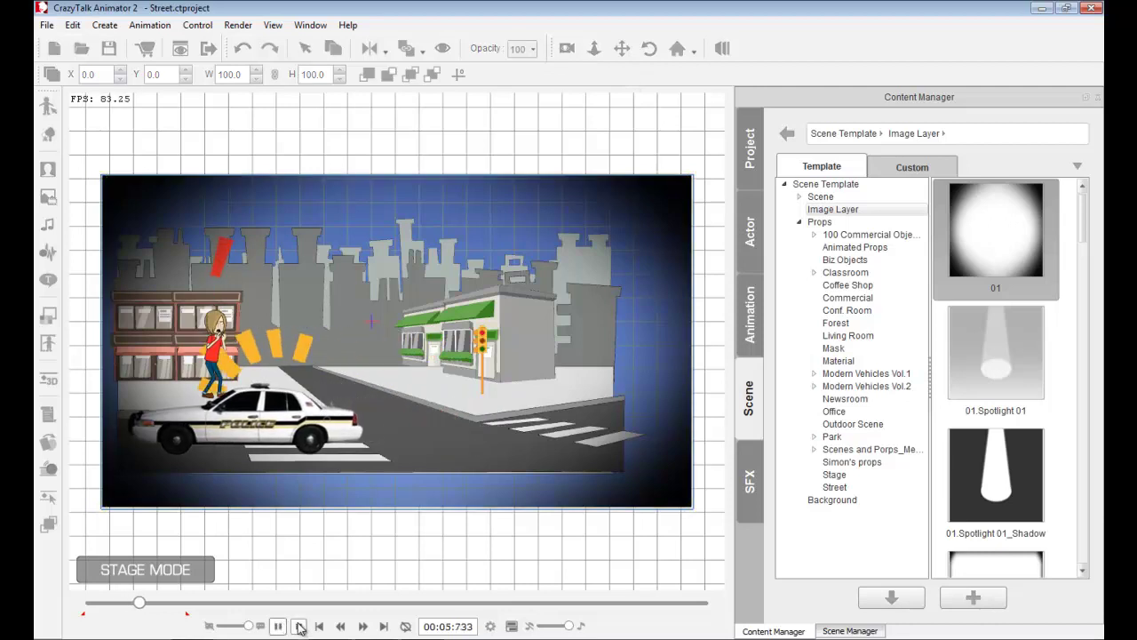
{"action": "left_click", "coordinate": [298, 625]}
{"action": "left_click", "coordinate": [278, 627]}
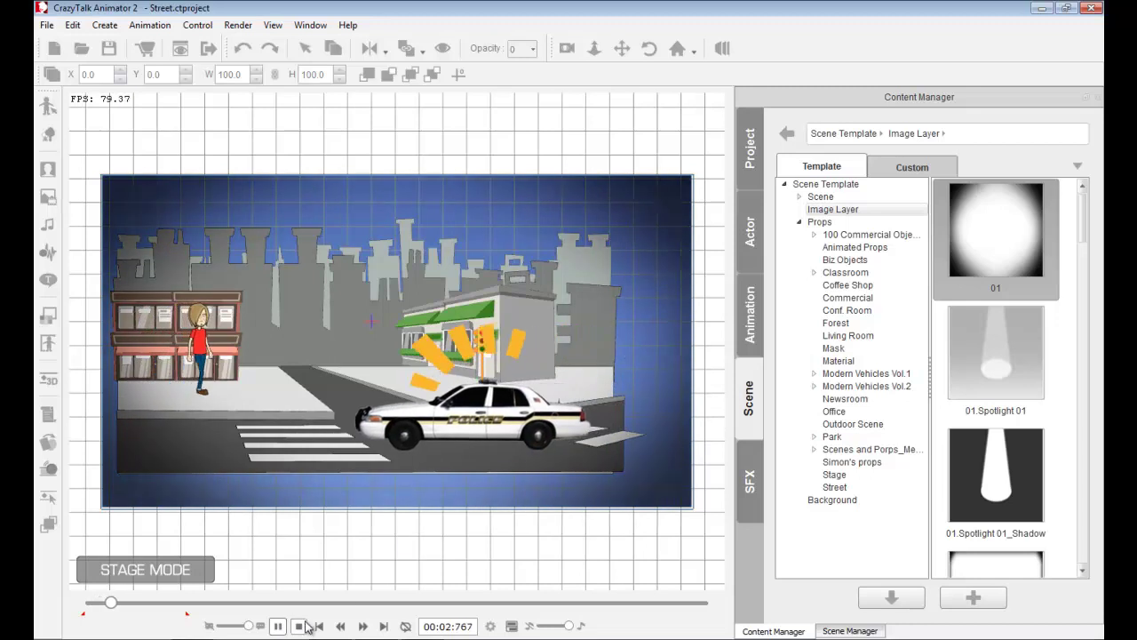
{"action": "left_click", "coordinate": [280, 627]}
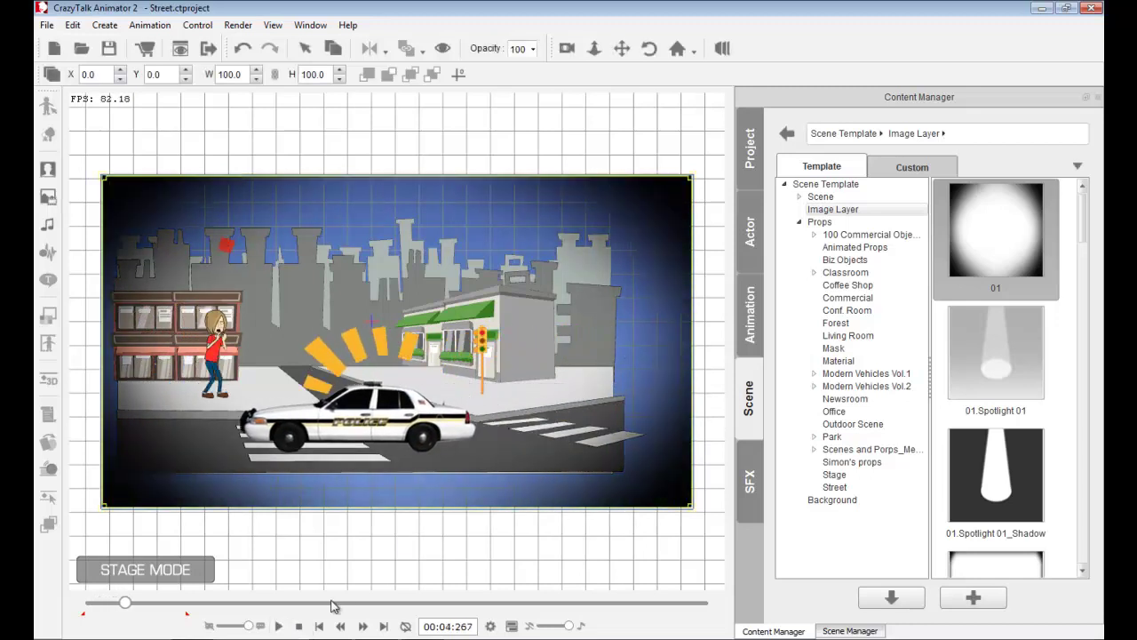
Step: Show the image layer's Opacity track in the timeline, set the opacity to 0 at frame 116, and close the timeline
{"action": "left_click", "coordinate": [513, 627]}
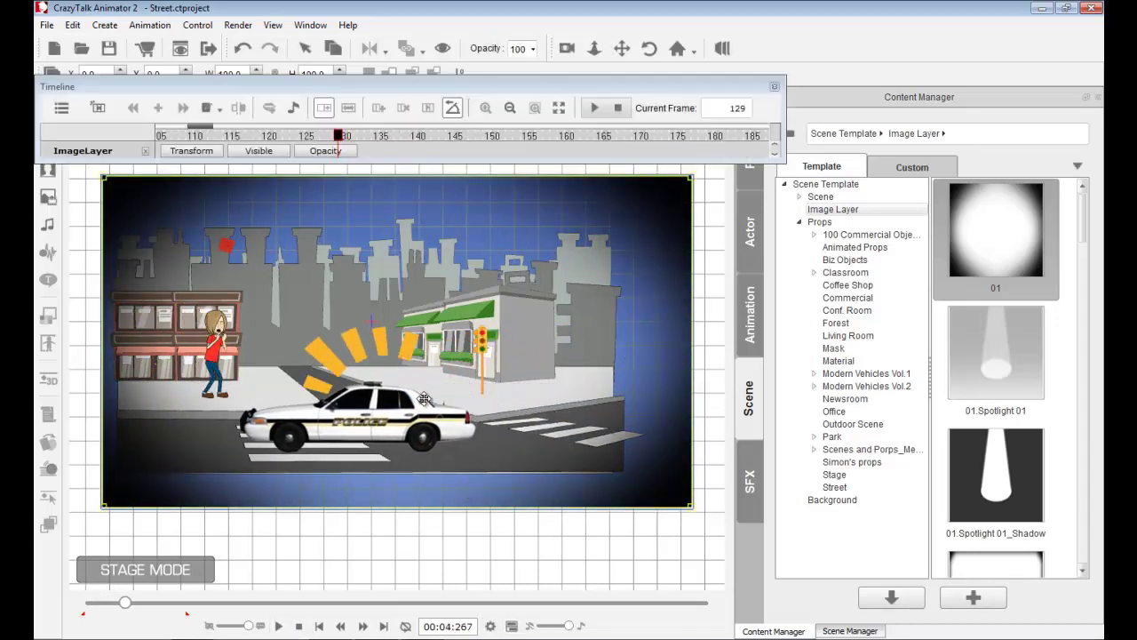
{"action": "left_click", "coordinate": [317, 153]}
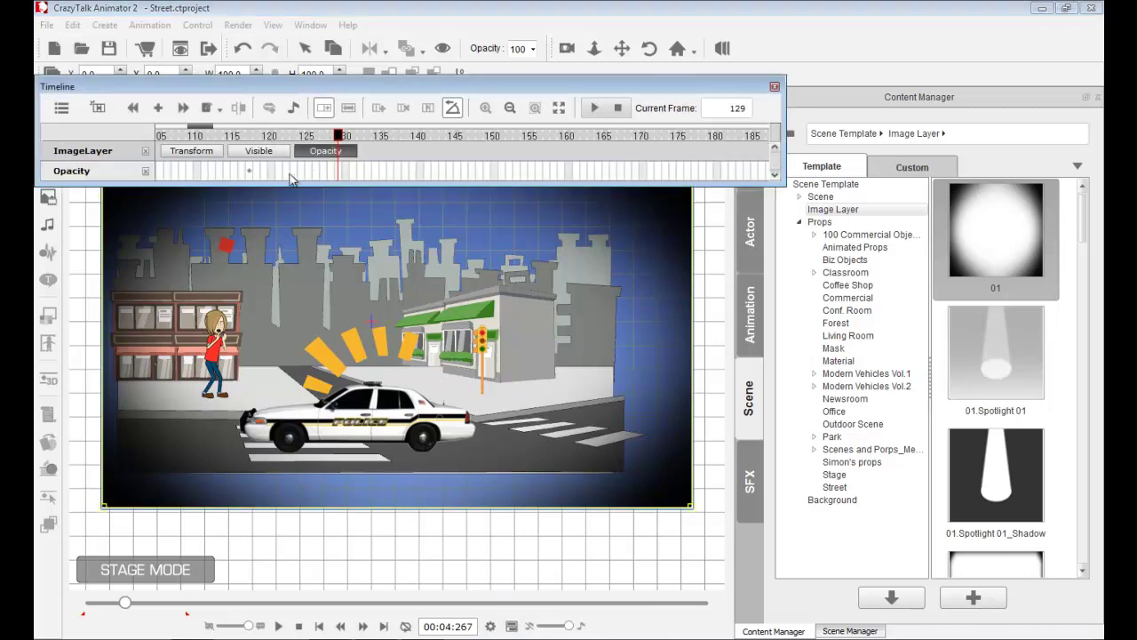
{"action": "left_click", "coordinate": [244, 171]}
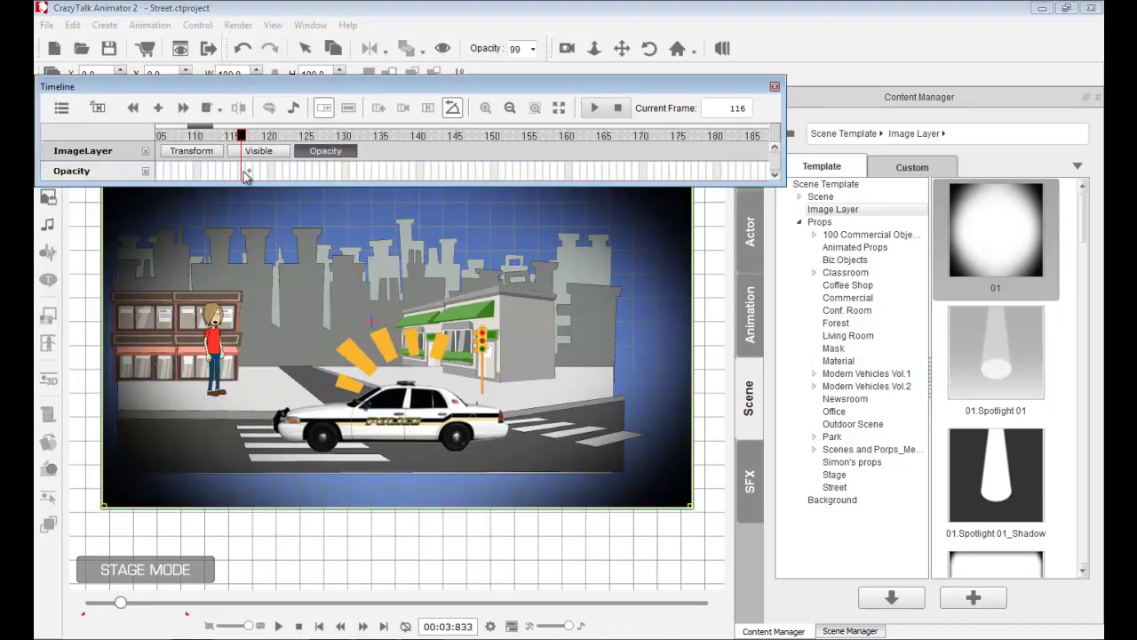
{"action": "left_click", "coordinate": [250, 174]}
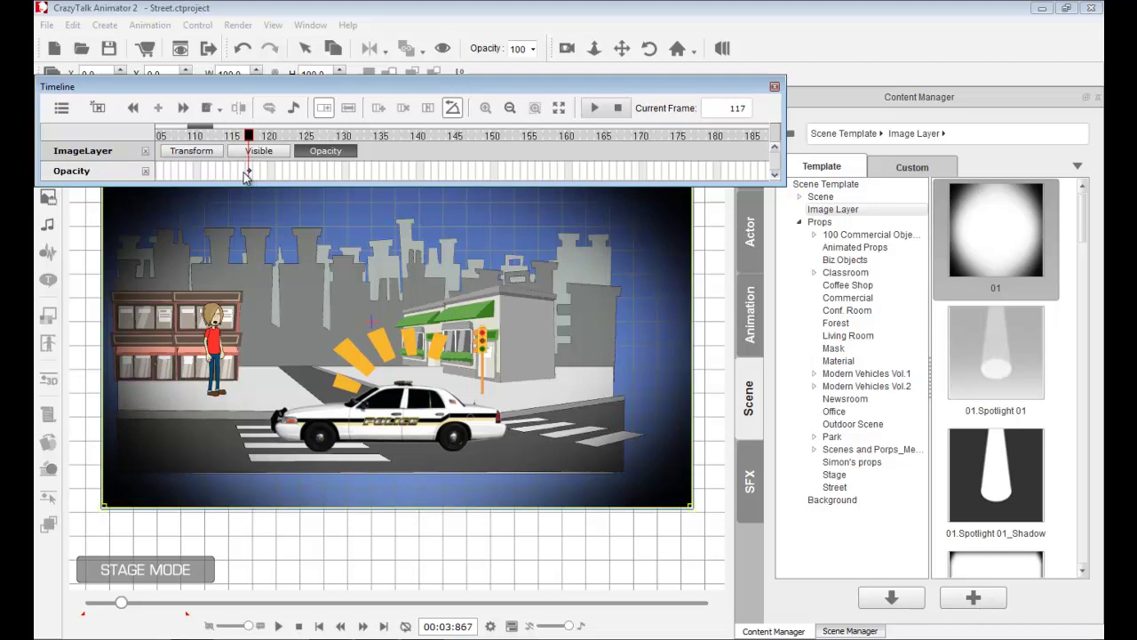
{"action": "left_click", "coordinate": [244, 175]}
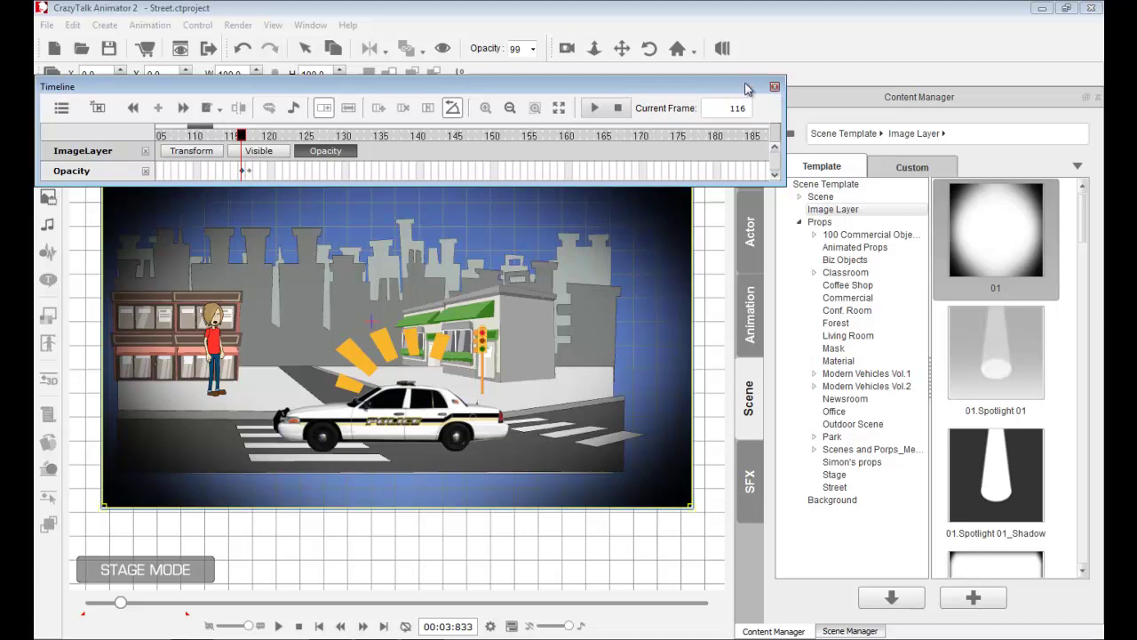
{"action": "left_click_drag", "start_coordinate": [719, 78], "coordinate": [727, 98]}
{"action": "left_click_drag", "start_coordinate": [587, 70], "coordinate": [516, 76]}
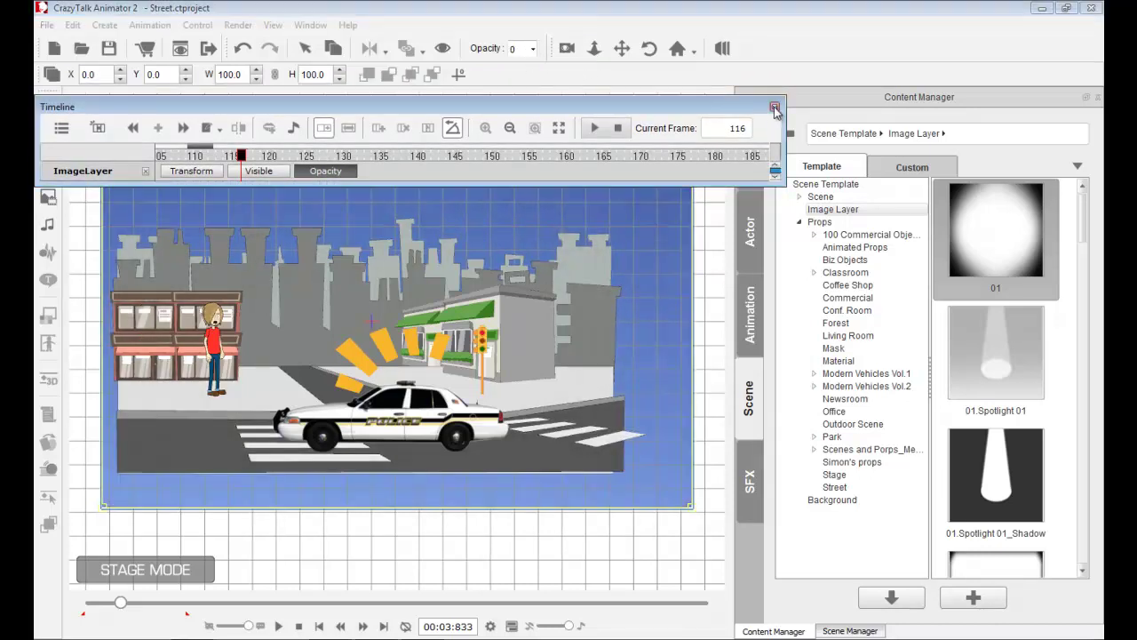
{"action": "left_click", "coordinate": [773, 111]}
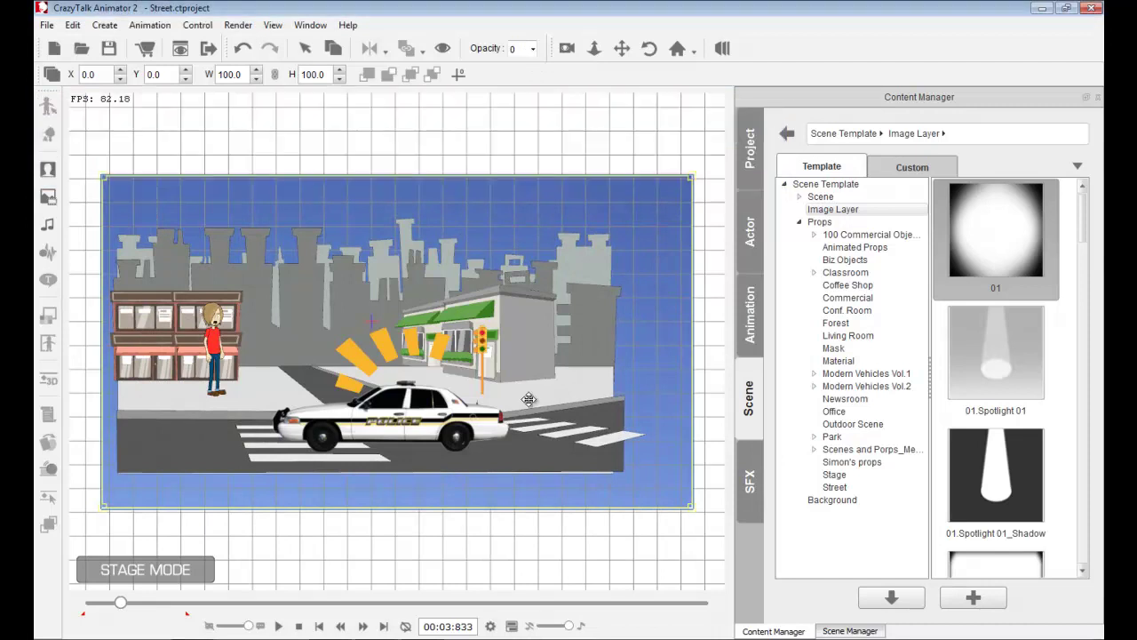
Step: Deselect the image layer and play the street scene to check the abrupt vignette change
{"action": "left_click", "coordinate": [394, 539]}
{"action": "scroll", "coordinate": [395, 536], "scroll_direction": "up", "scroll_amount": 3}
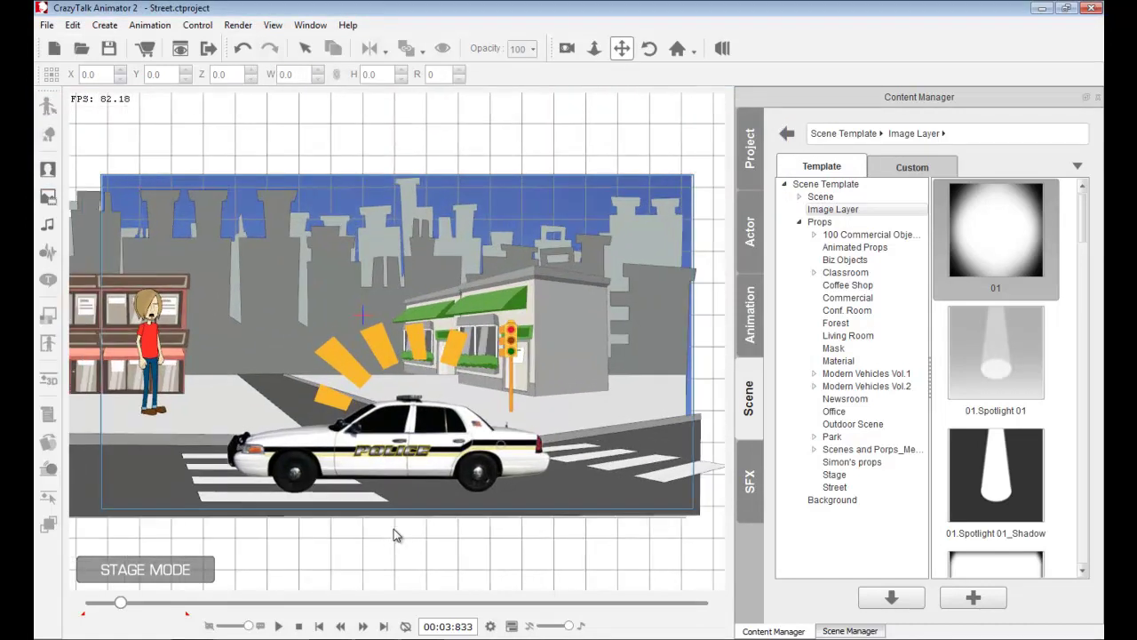
{"action": "left_click", "coordinate": [278, 626]}
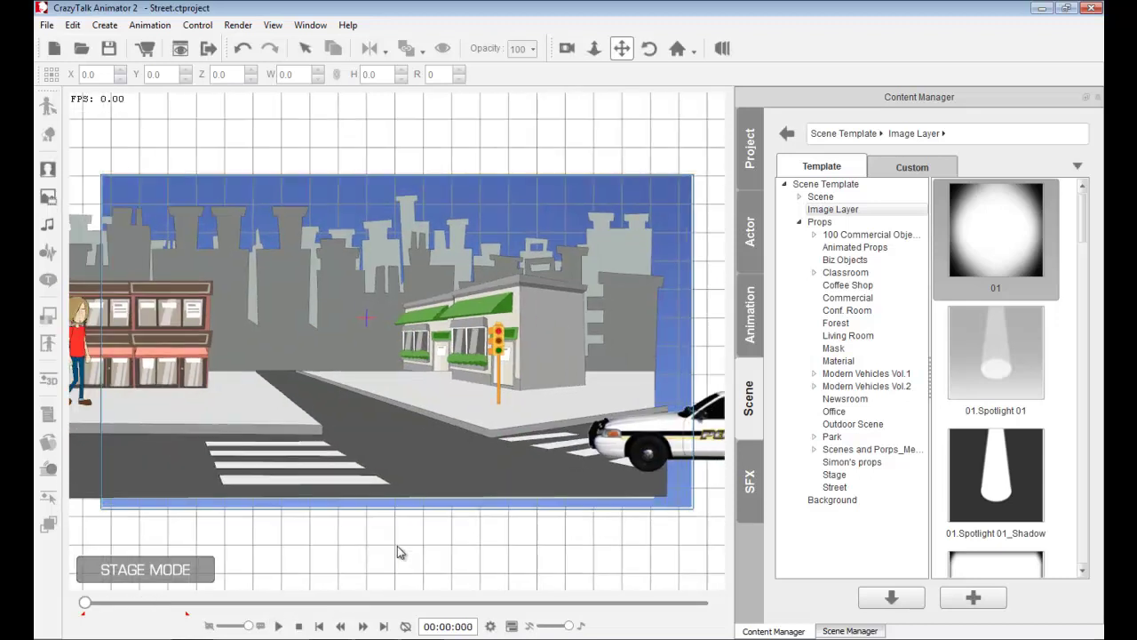
Step: Load the Police project from the custom Tutorial projects
{"action": "left_click", "coordinate": [755, 177]}
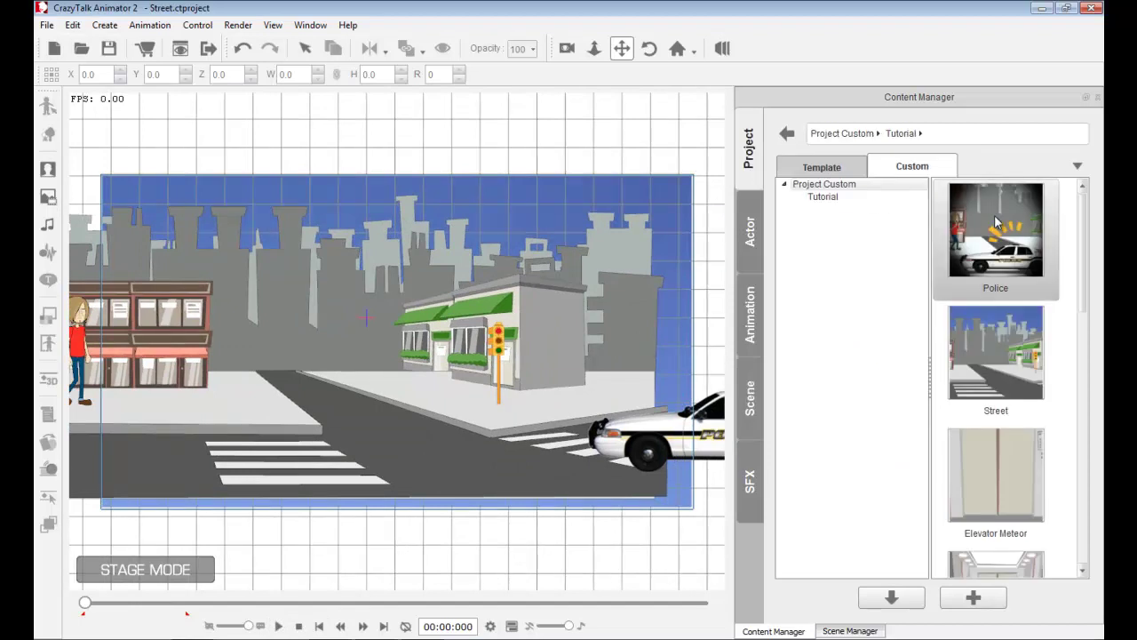
{"action": "double_click", "coordinate": [995, 222]}
{"action": "left_click", "coordinate": [634, 342]}
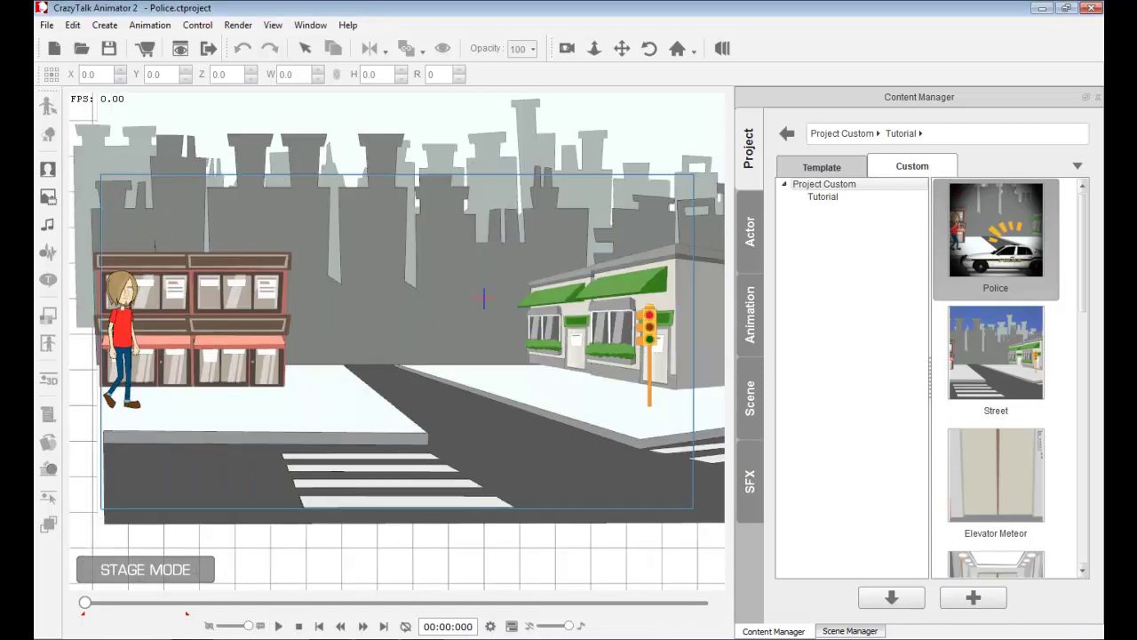
Step: Add siren_ambulance.mp3 from the CTA2 Sounds folder in File Explorer as Sound FX1 and play the scene with it
{"action": "key", "text": "alt+Tab"}
{"action": "key", "text": "BackSpace"}
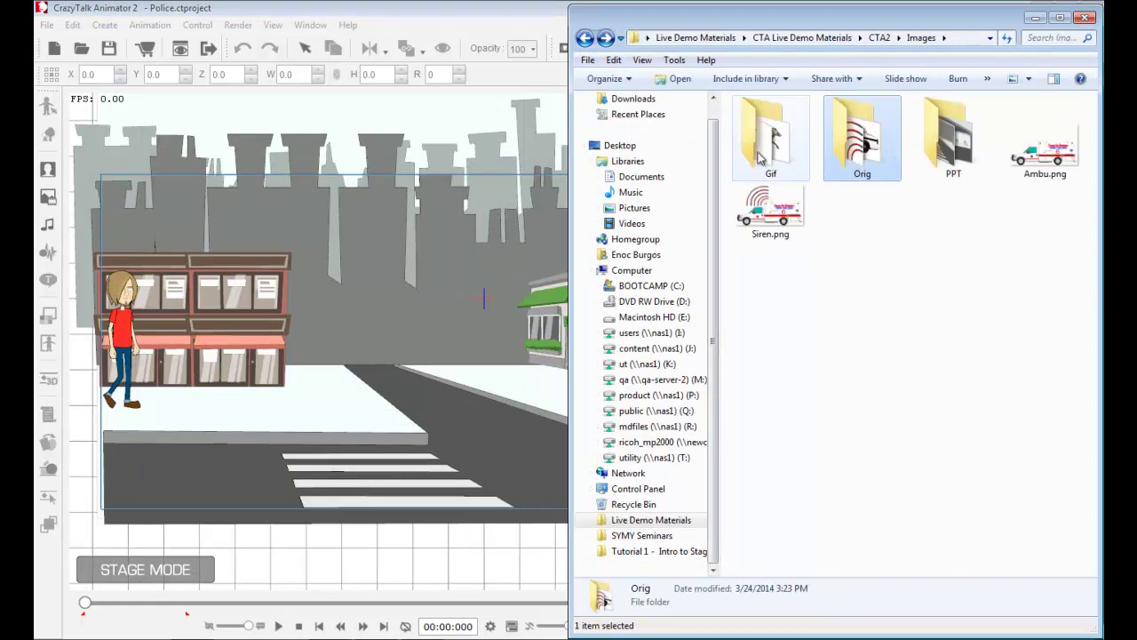
{"action": "left_click", "coordinate": [585, 37]}
{"action": "left_click", "coordinate": [766, 217]}
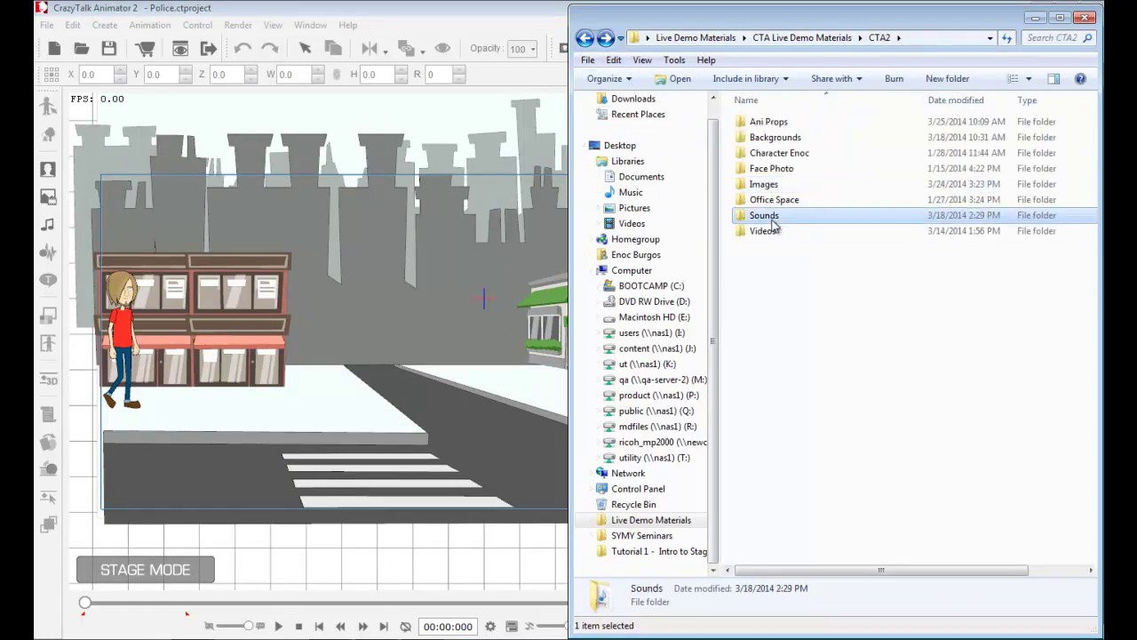
{"action": "double_click", "coordinate": [769, 218]}
{"action": "left_click", "coordinate": [816, 121]}
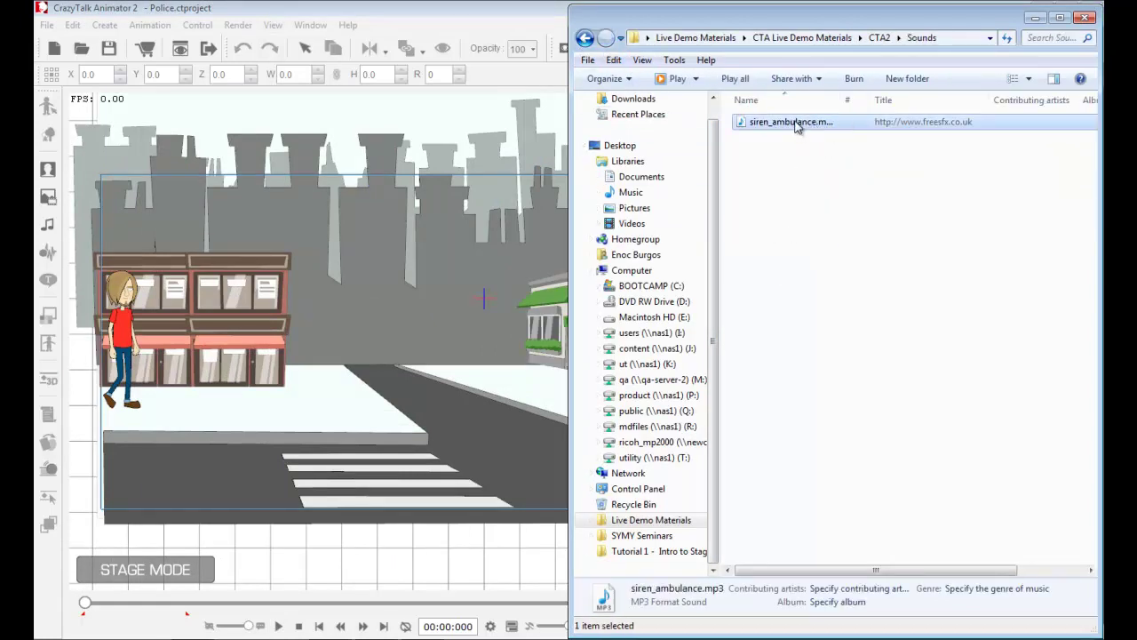
{"action": "left_click_drag", "start_coordinate": [796, 125], "coordinate": [470, 243]}
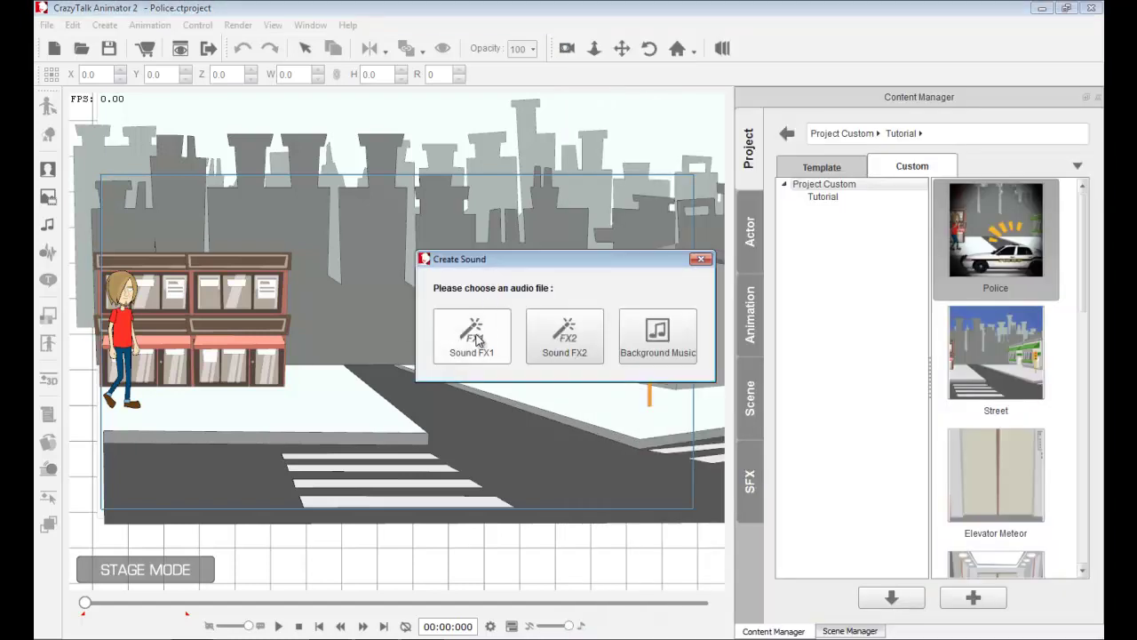
{"action": "left_click", "coordinate": [484, 344]}
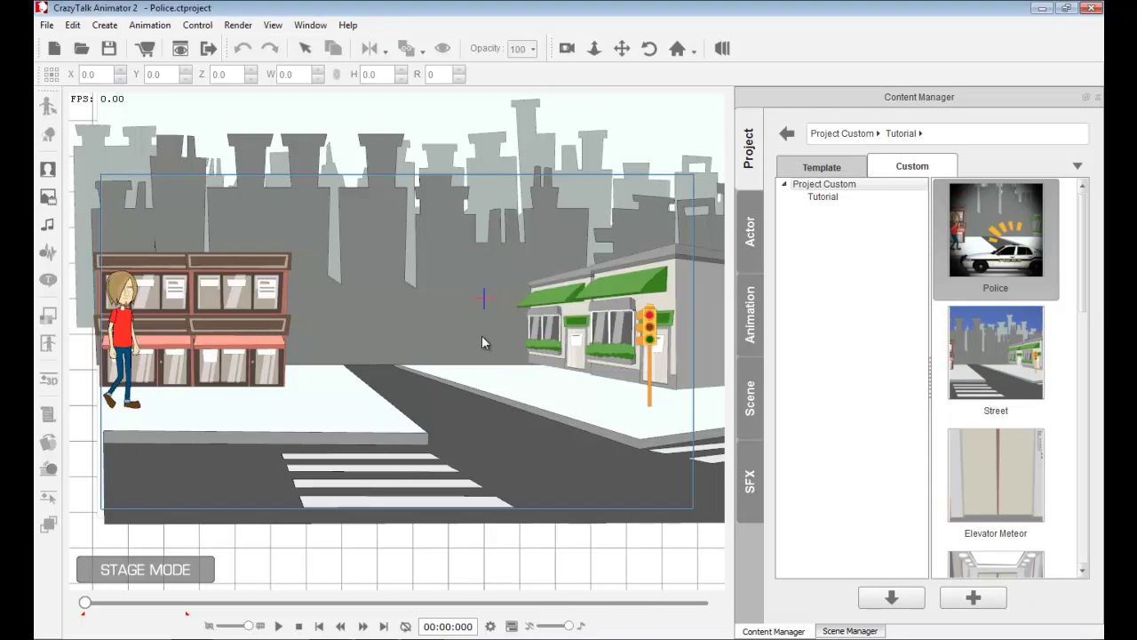
{"action": "key", "text": "space"}
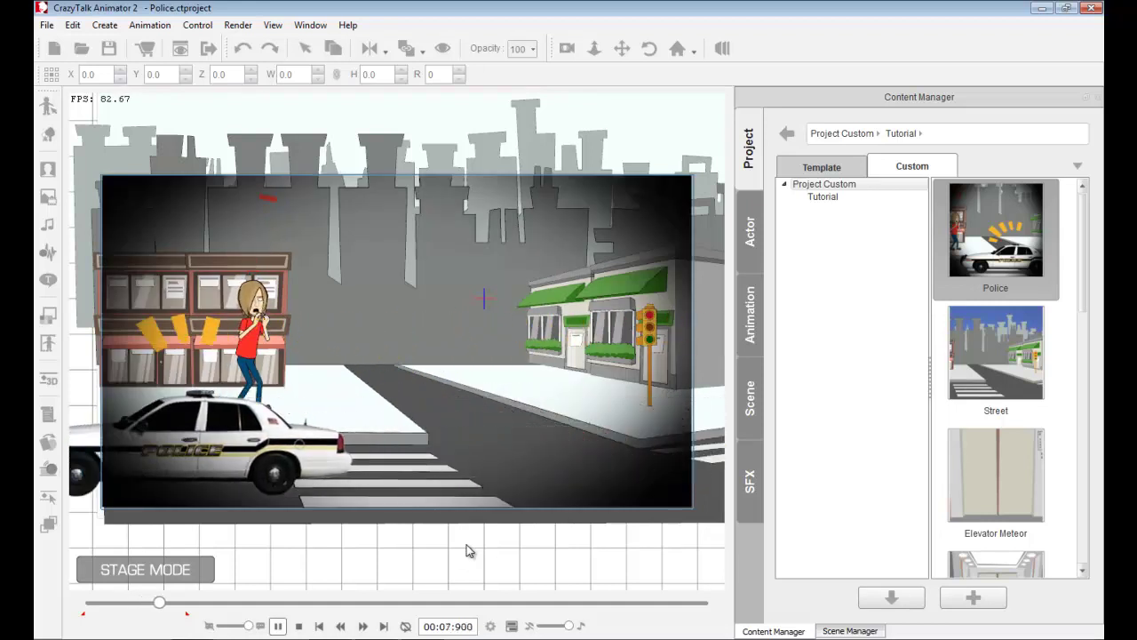
{"action": "left_click", "coordinate": [298, 626]}
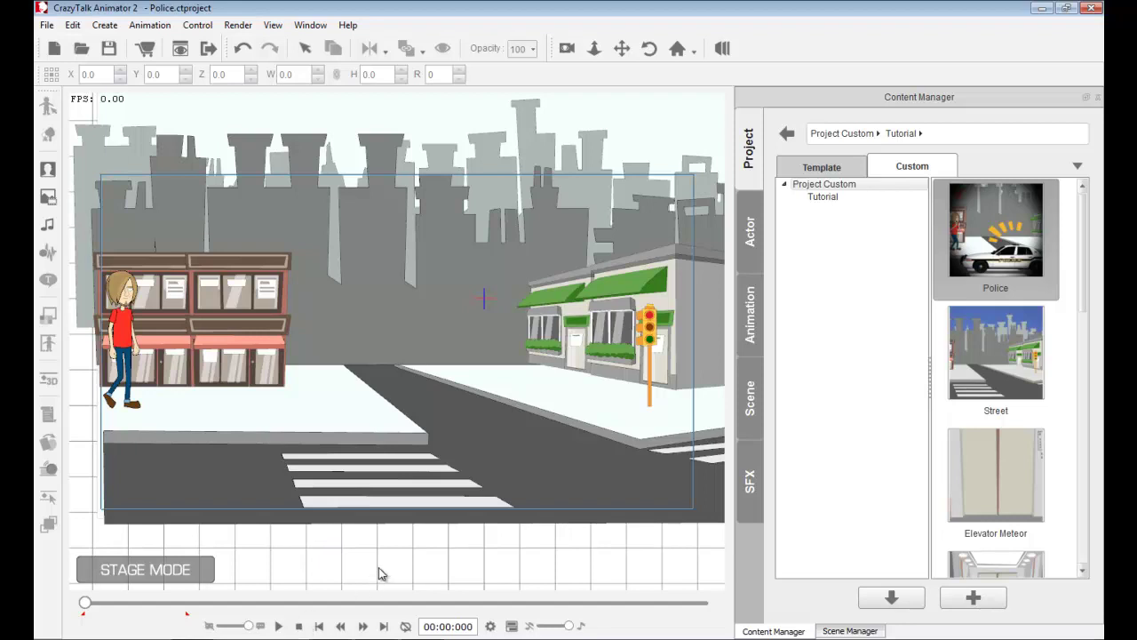
Step: Start a new project and apply the A003 Front View car interior scene template
{"action": "key", "text": "ctrl+n"}
{"action": "left_click", "coordinate": [633, 343]}
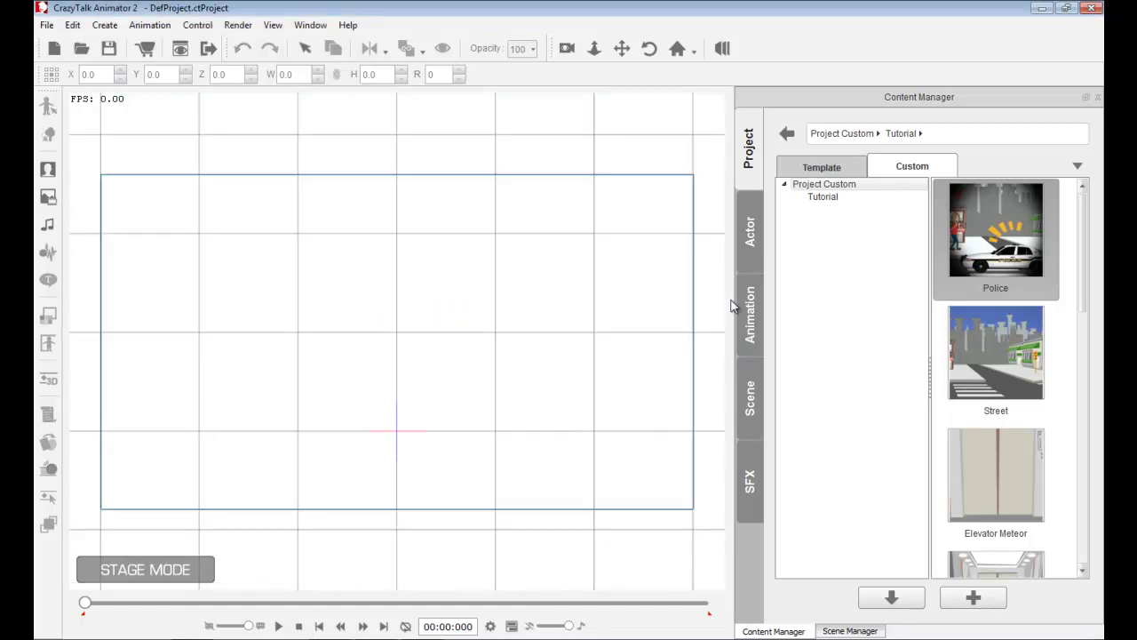
{"action": "left_click", "coordinate": [749, 405]}
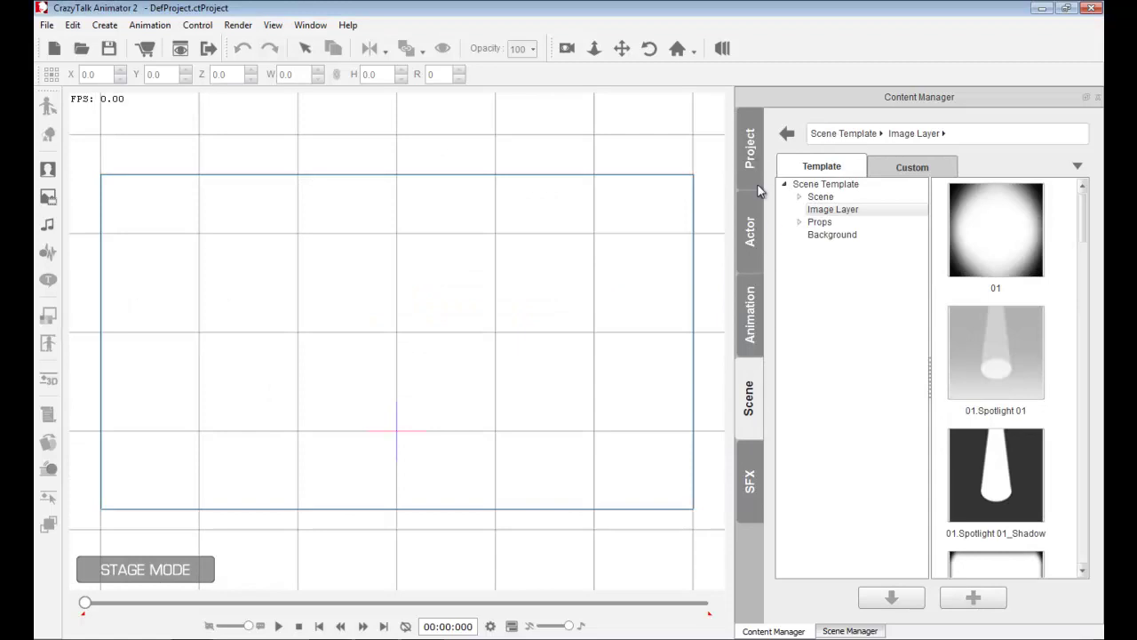
{"action": "left_click", "coordinate": [820, 197]}
{"action": "scroll", "coordinate": [1084, 267], "scroll_direction": "down", "scroll_amount": 3}
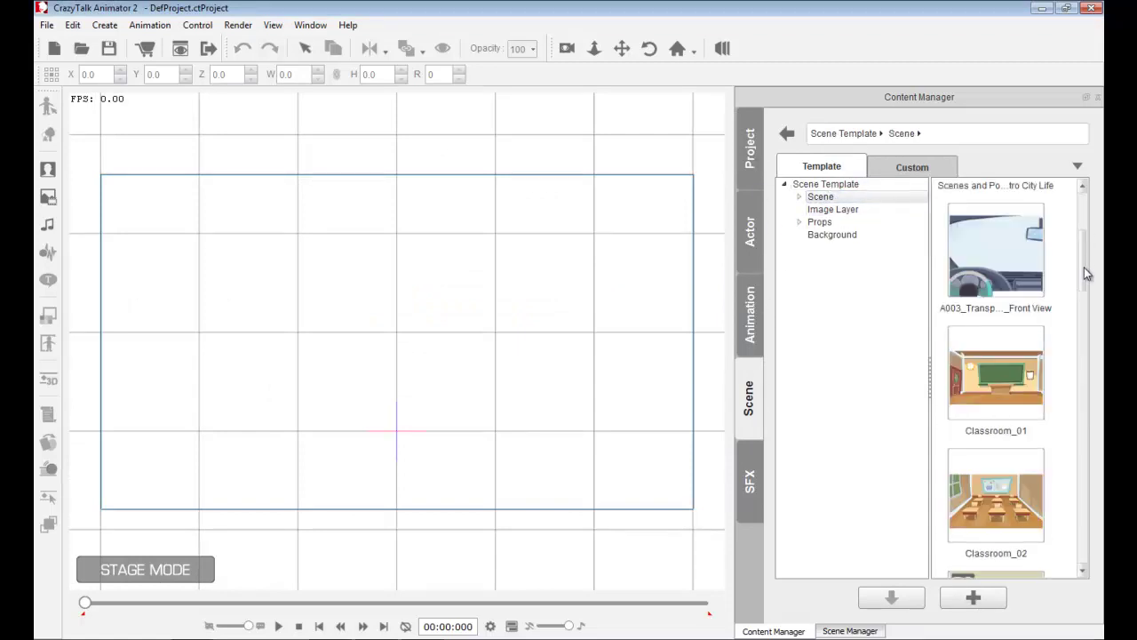
{"action": "scroll", "coordinate": [1086, 273], "scroll_direction": "up", "scroll_amount": 1}
{"action": "double_click", "coordinate": [992, 291]}
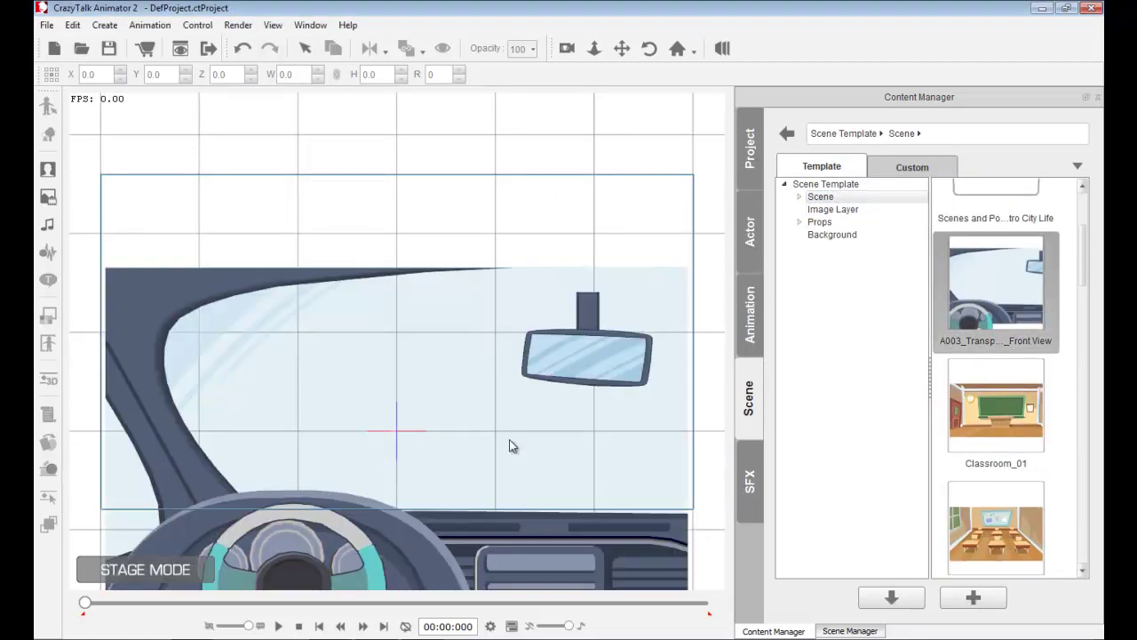
Step: Reframe the stage camera so the car interior's windshield and dashboard fill the camera frame
{"action": "scroll", "coordinate": [497, 428], "scroll_direction": "down", "scroll_amount": 3}
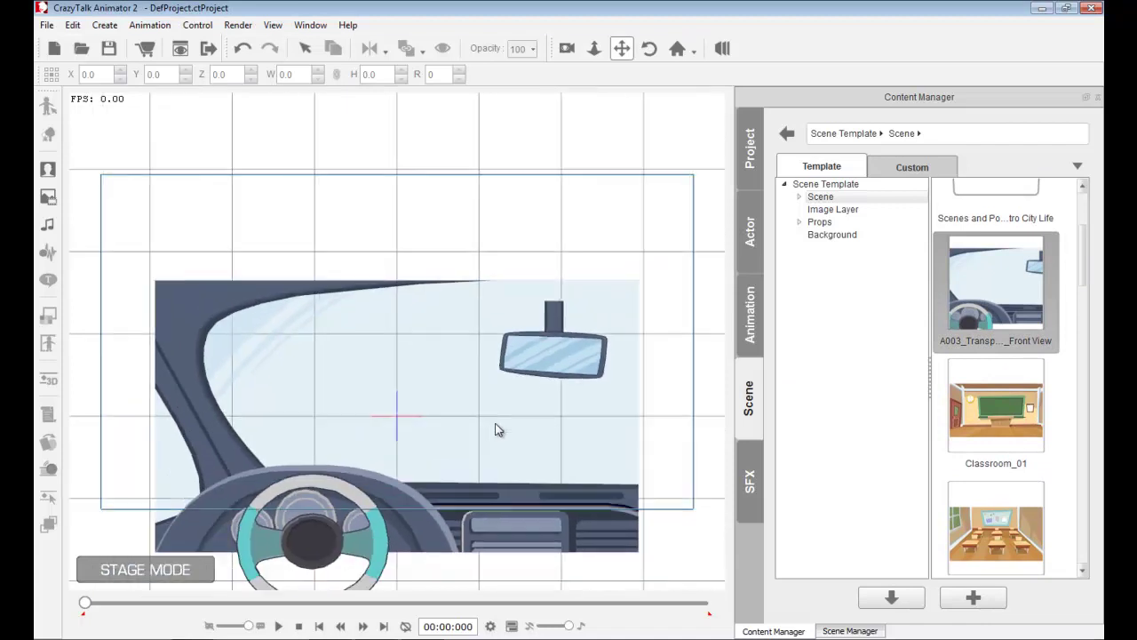
{"action": "left_click_drag", "start_coordinate": [449, 444], "coordinate": [393, 310]}
{"action": "scroll", "coordinate": [397, 331], "scroll_direction": "up", "scroll_amount": 2}
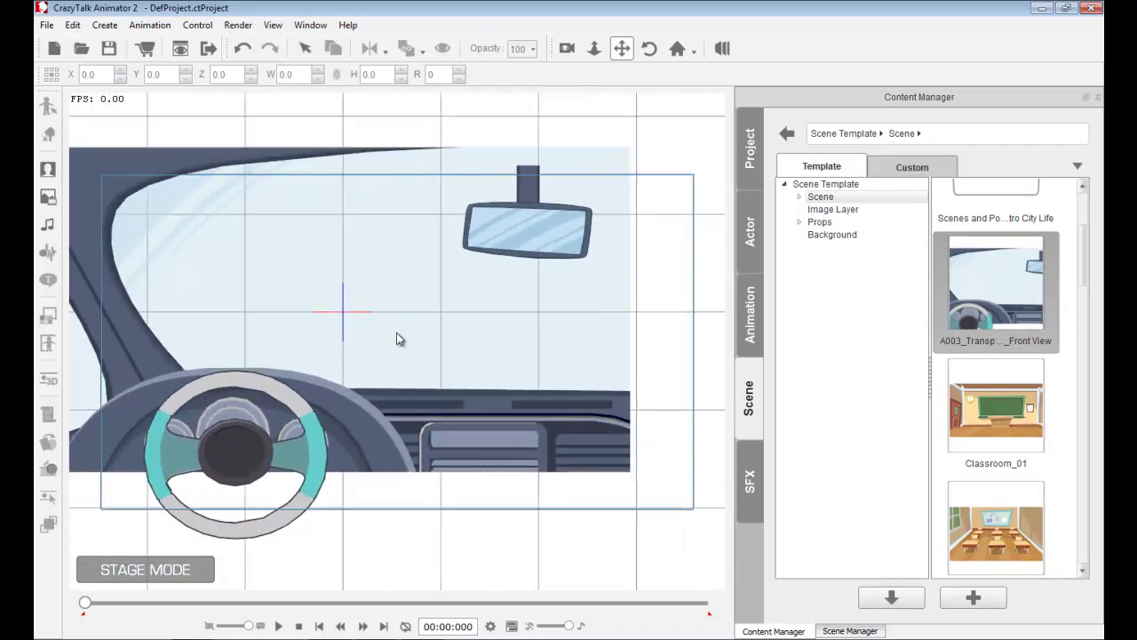
{"action": "left_click_drag", "start_coordinate": [467, 345], "coordinate": [495, 368]}
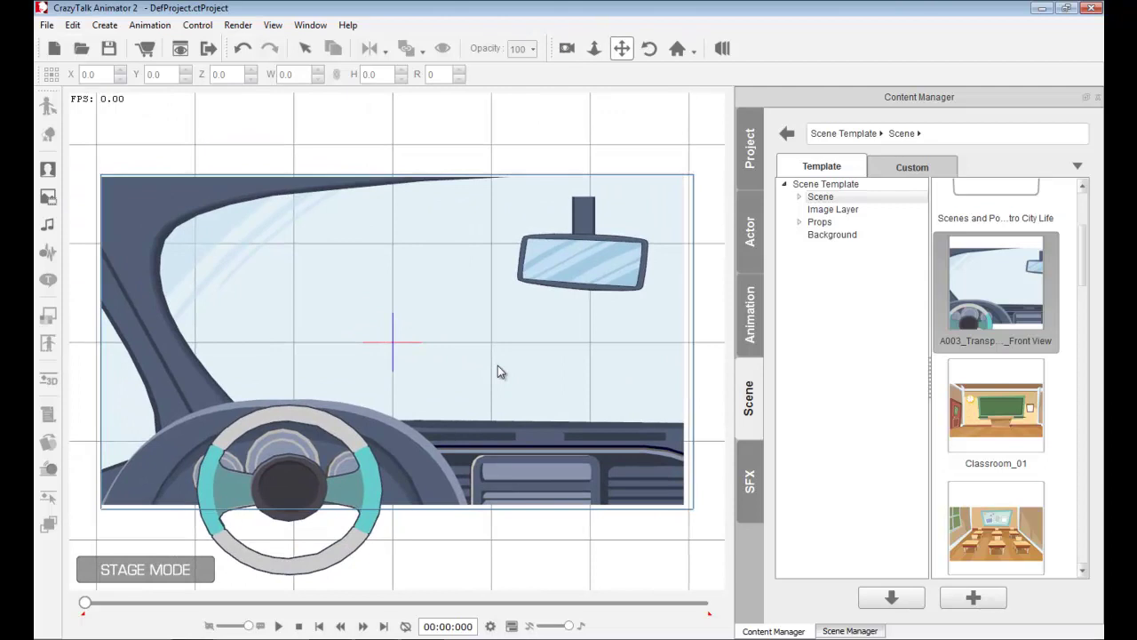
{"action": "scroll", "coordinate": [497, 366], "scroll_direction": "up", "scroll_amount": 2}
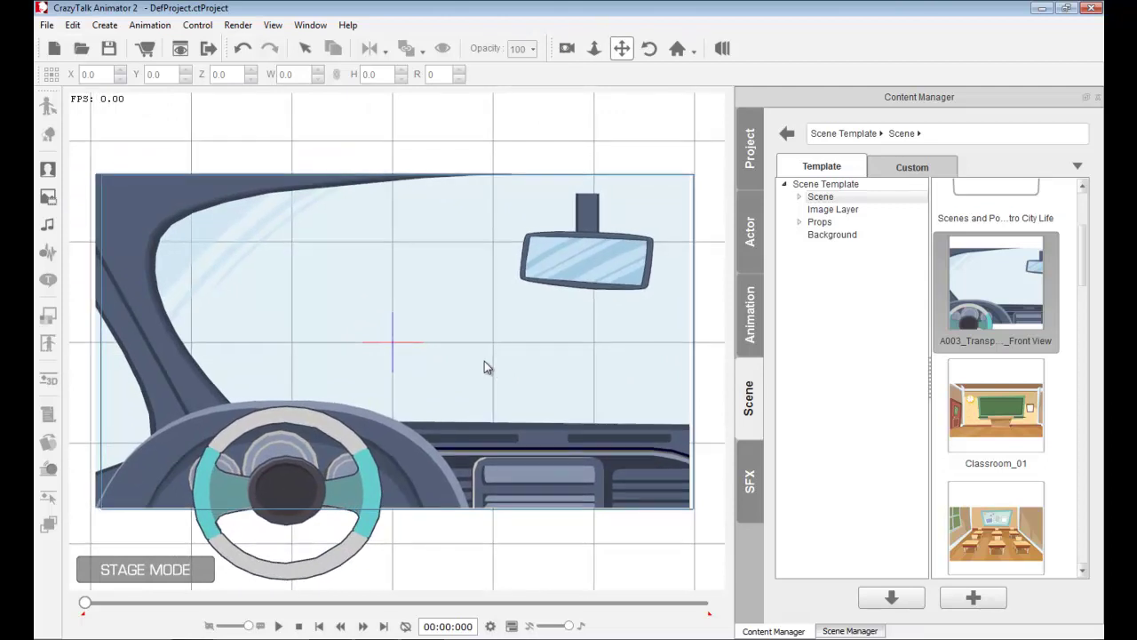
{"action": "scroll", "coordinate": [484, 365], "scroll_direction": "up", "scroll_amount": 1}
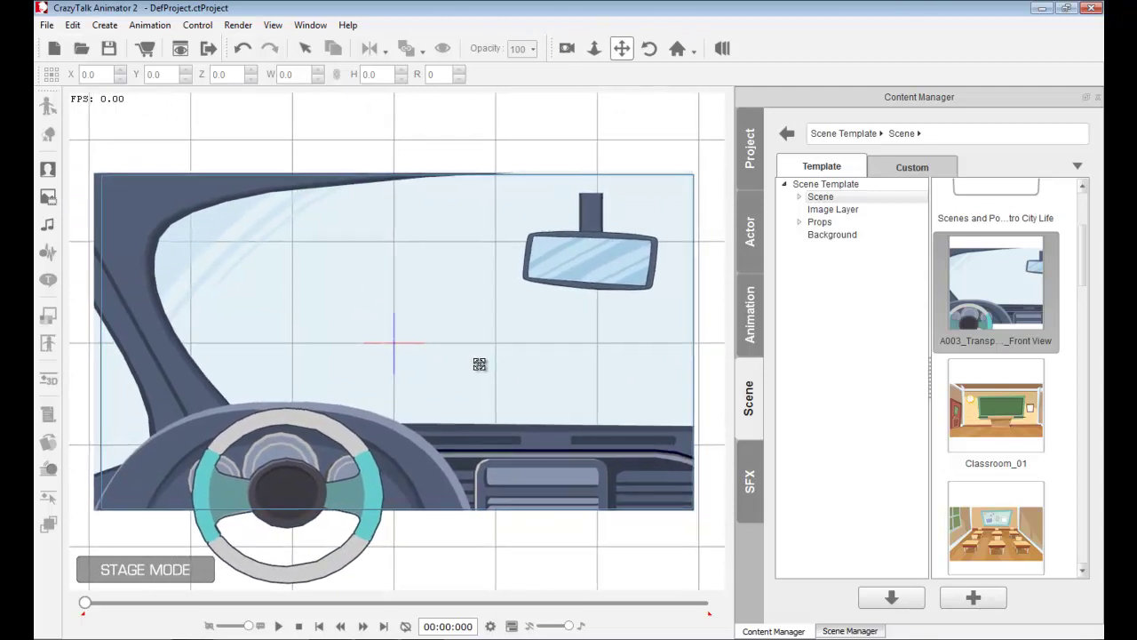
Step: Import Drag Race.mp4 from the CTA2 Videos folder in File Explorer as the scene's background
{"action": "key", "text": "alt+Tab"}
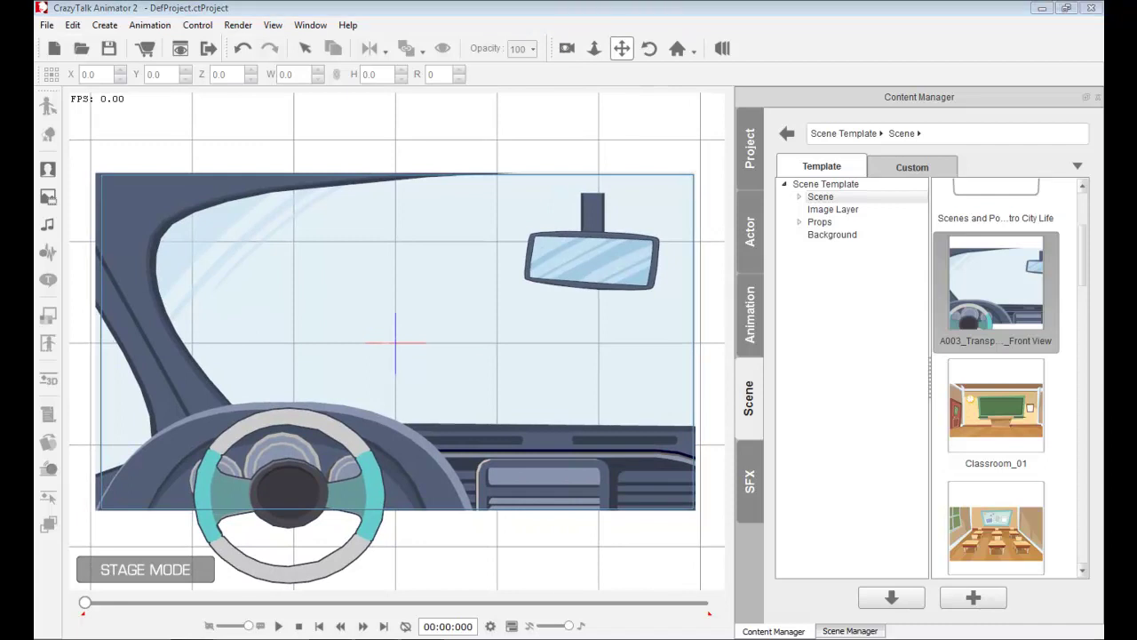
{"action": "left_click", "coordinate": [585, 38]}
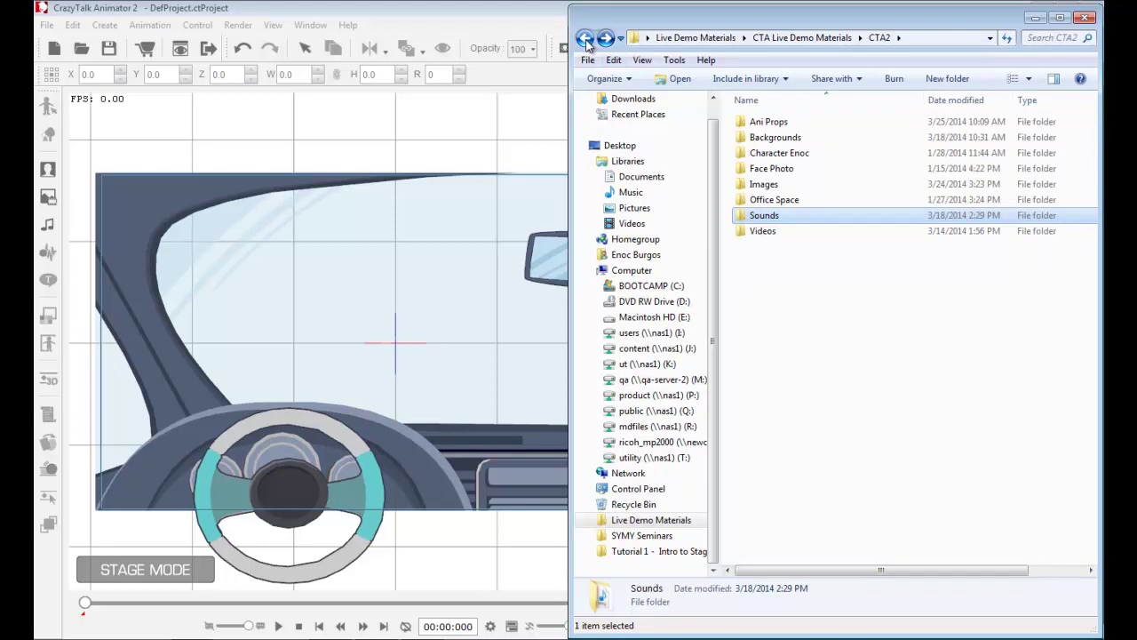
{"action": "double_click", "coordinate": [778, 233]}
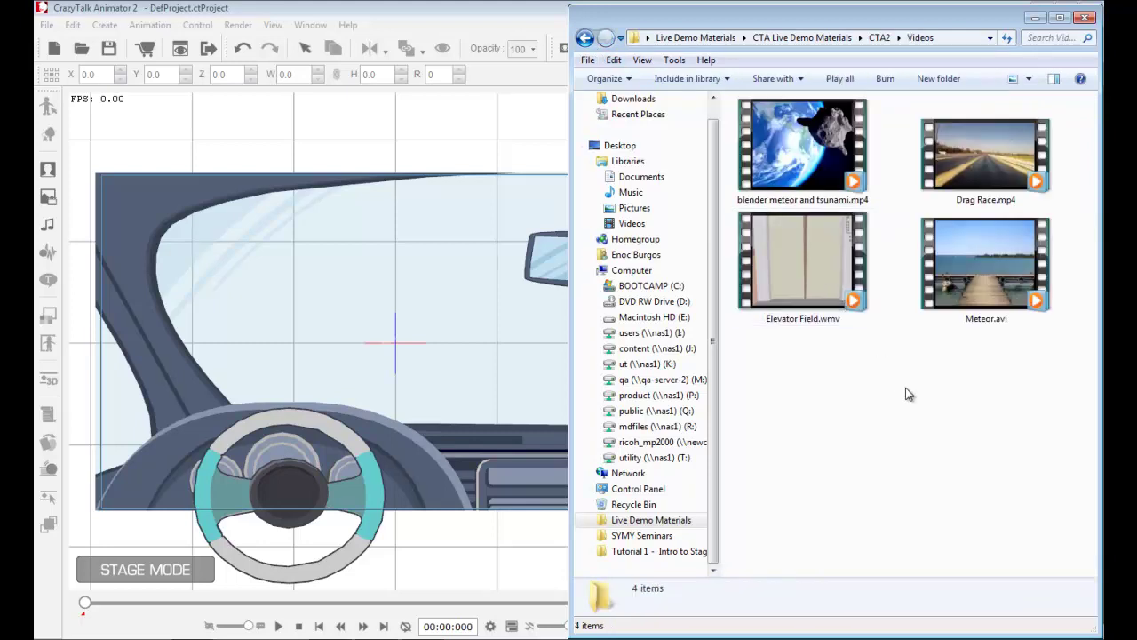
{"action": "left_click_drag", "start_coordinate": [569, 156], "coordinate": [709, 157]}
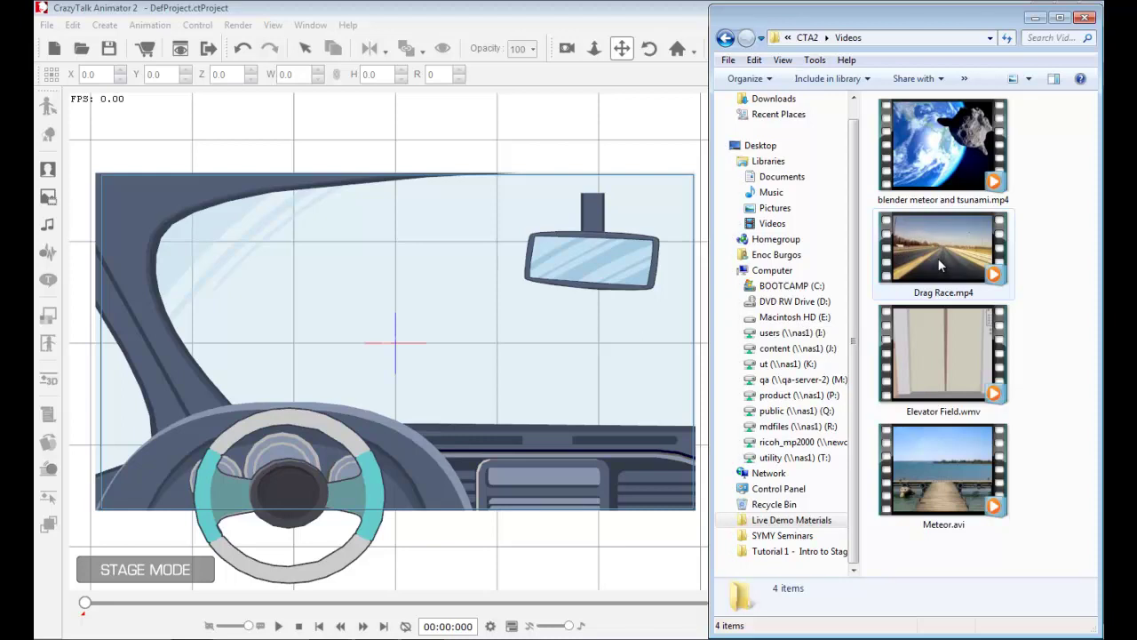
{"action": "left_click_drag", "start_coordinate": [939, 243], "coordinate": [444, 249]}
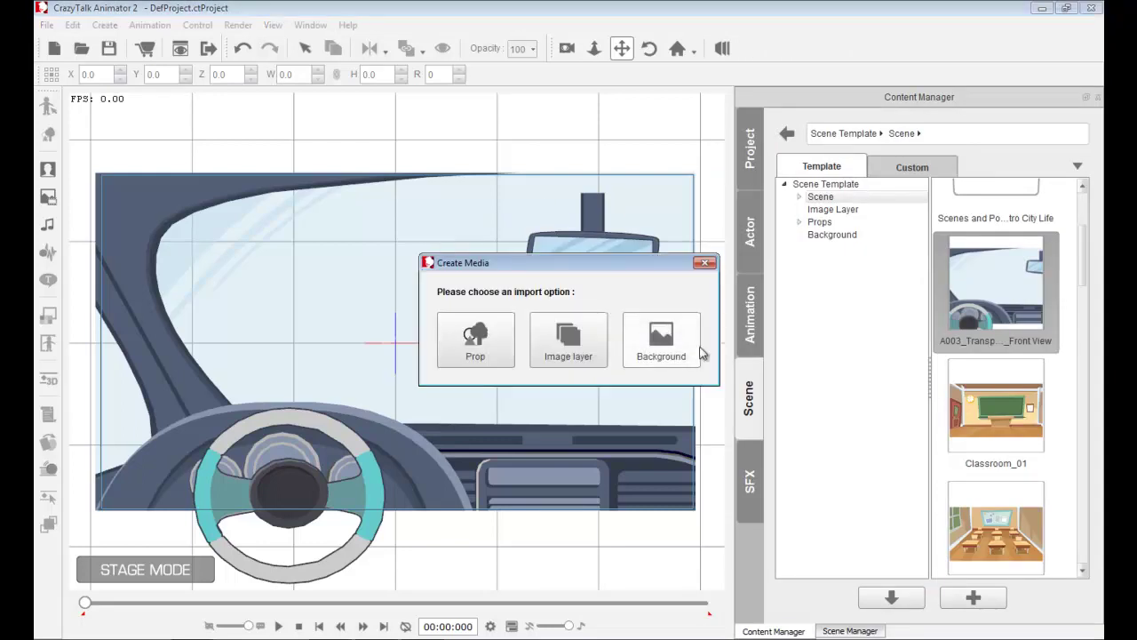
{"action": "left_click", "coordinate": [690, 349]}
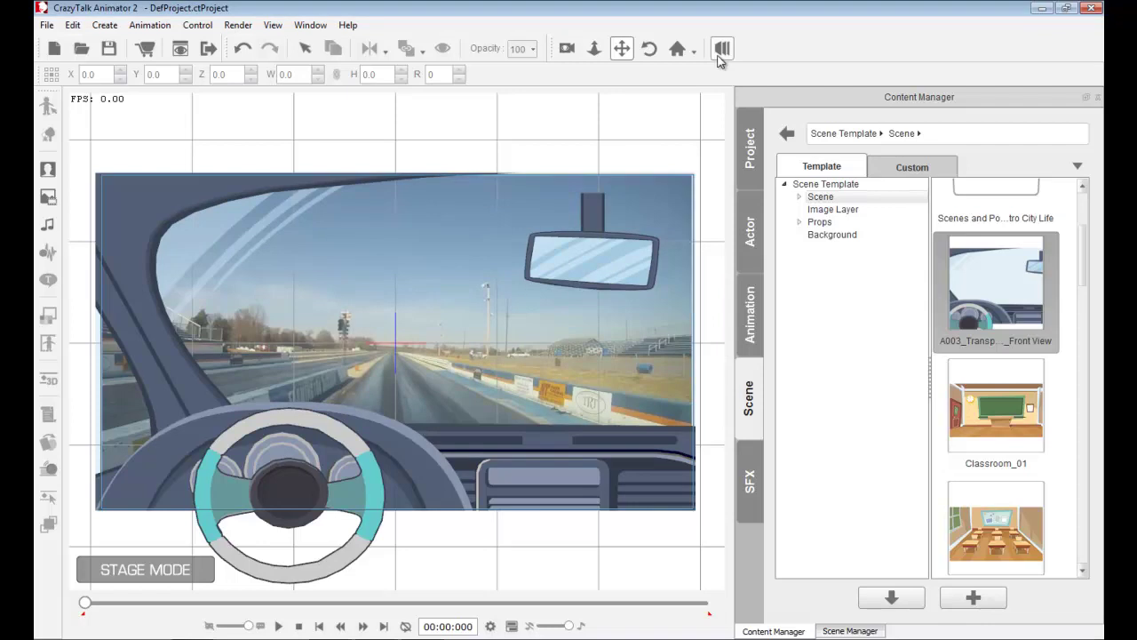
Step: Orbit the car interior in 3D view to examine how its layers sit in front of the background video, and return to the camera view
{"action": "left_click", "coordinate": [722, 50]}
{"action": "left_click_drag", "start_coordinate": [670, 214], "coordinate": [702, 222]}
{"action": "left_click_drag", "start_coordinate": [322, 348], "coordinate": [428, 350]}
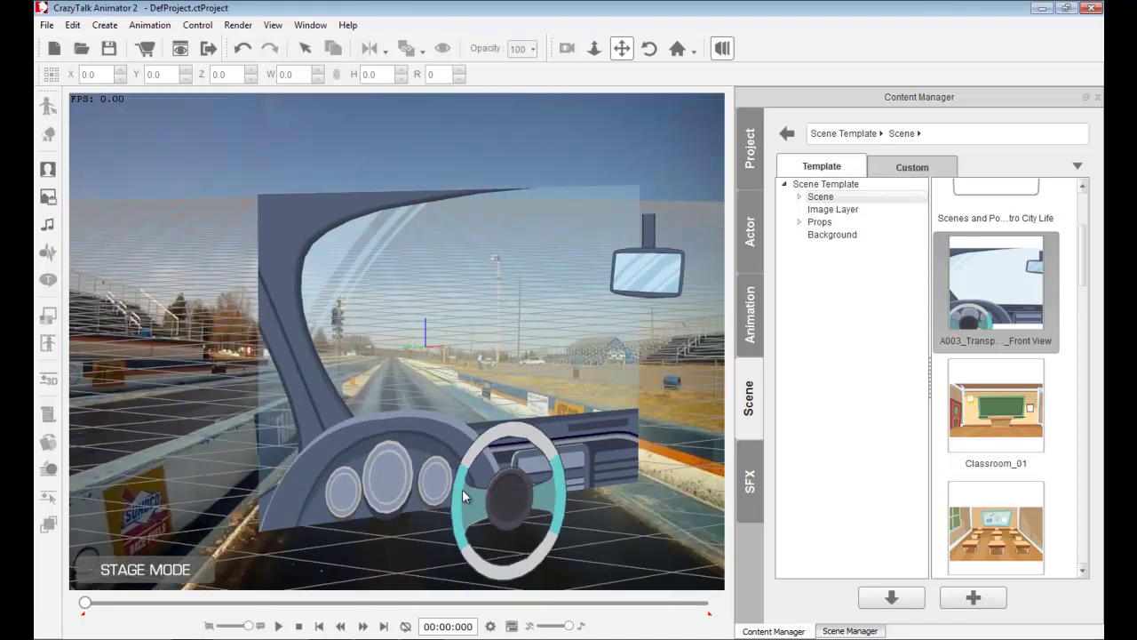
{"action": "mouse_move", "coordinate": [462, 482]}
{"action": "left_mouse_down"}
{"action": "mouse_move", "coordinate": [475, 485]}
{"action": "mouse_move", "coordinate": [463, 484]}
{"action": "left_mouse_up"}
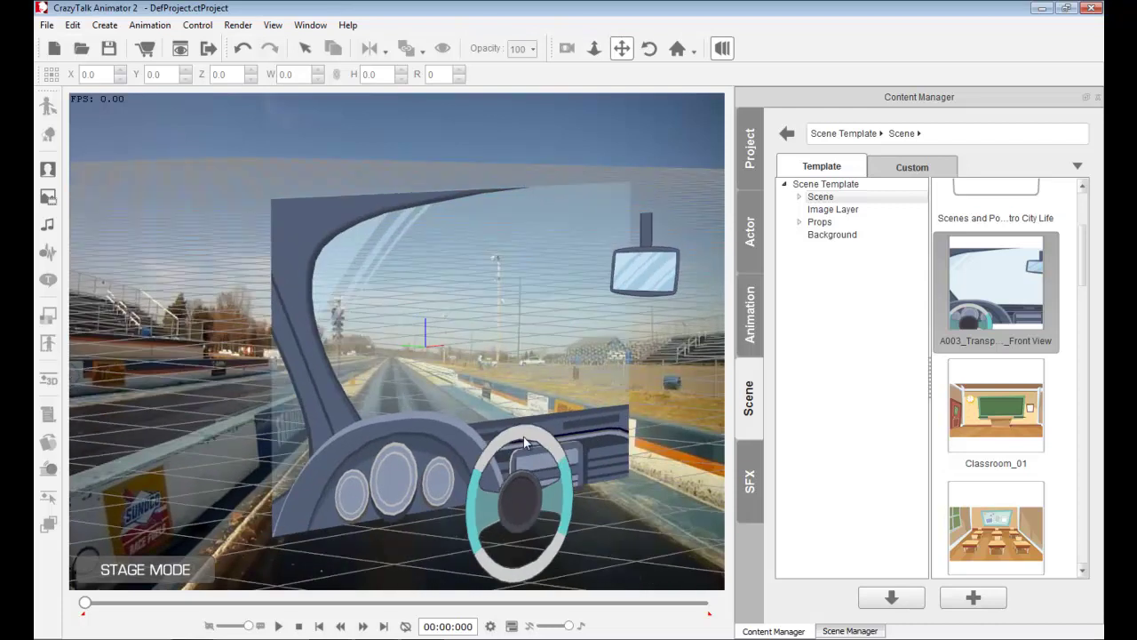
{"action": "left_click_drag", "start_coordinate": [466, 405], "coordinate": [427, 380]}
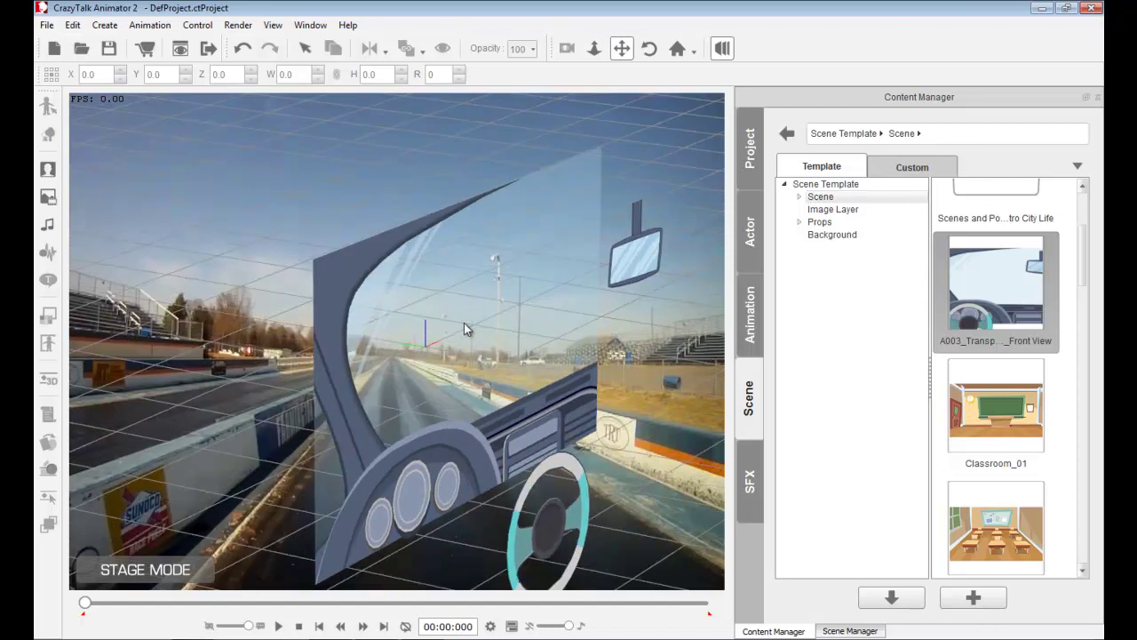
{"action": "left_click_drag", "start_coordinate": [457, 341], "coordinate": [439, 354]}
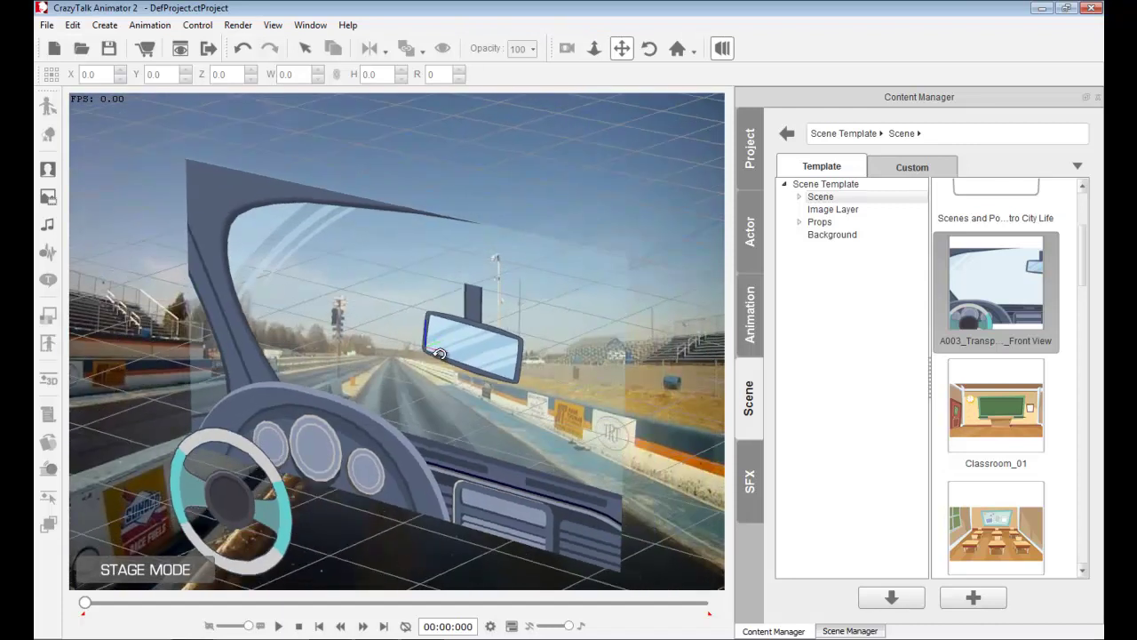
{"action": "left_click", "coordinate": [720, 50]}
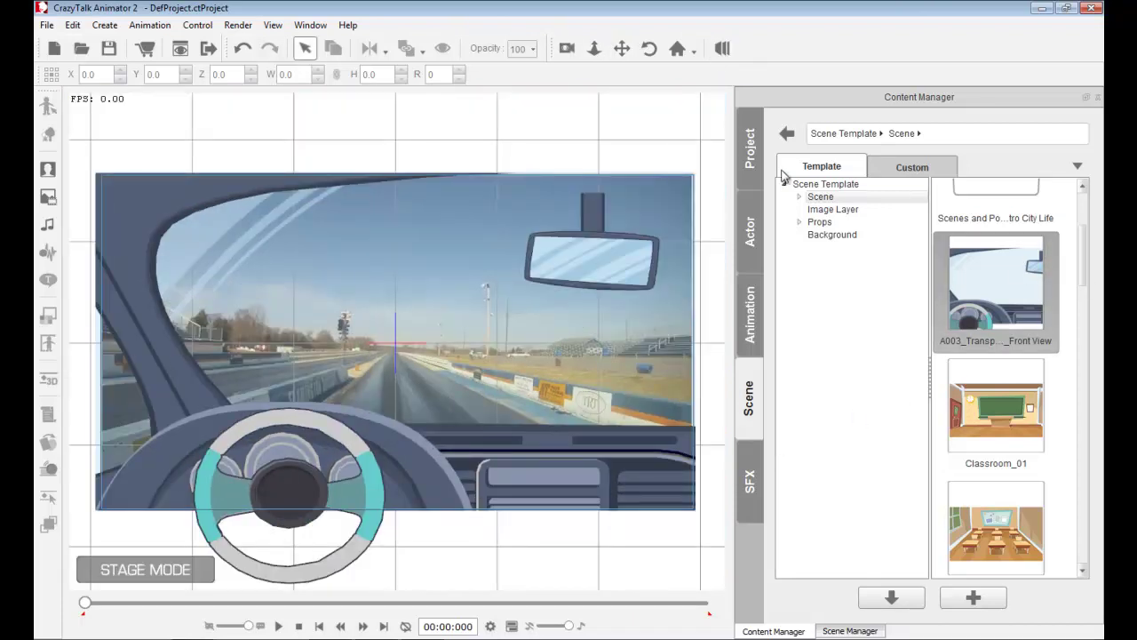
{"action": "left_click", "coordinate": [754, 151]}
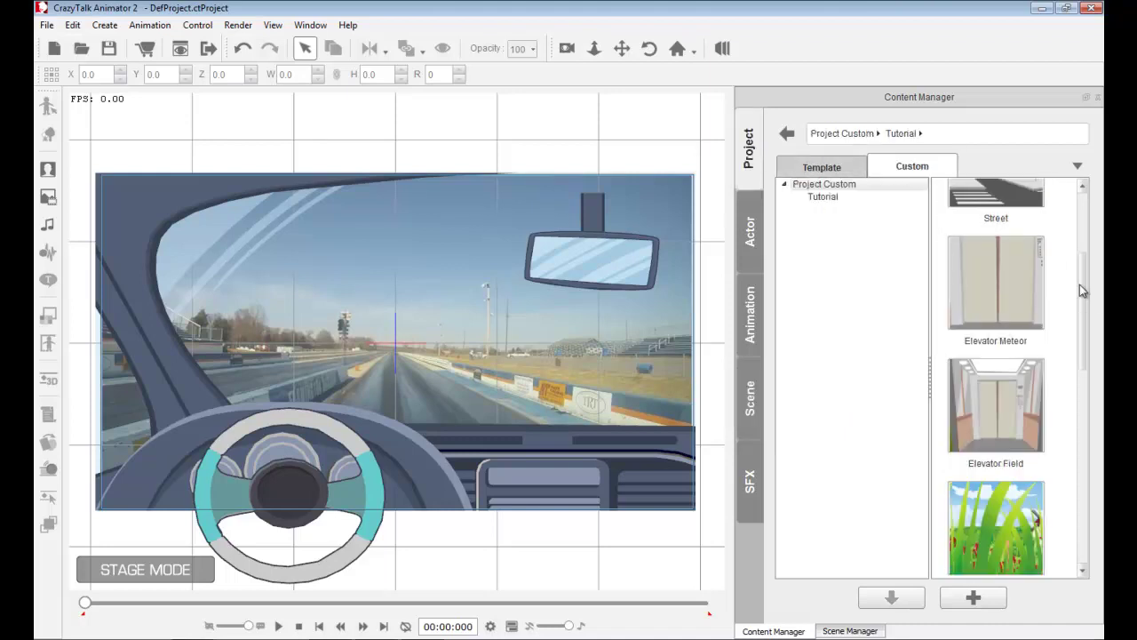
{"action": "left_click_drag", "start_coordinate": [1082, 300], "coordinate": [1073, 223]}
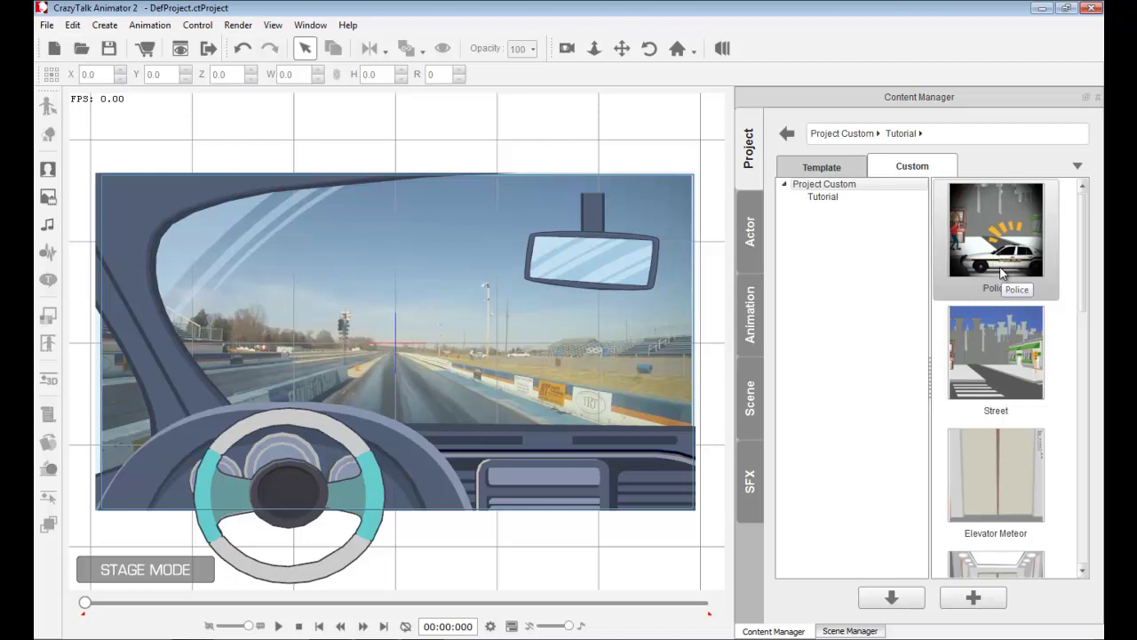
{"action": "left_click", "coordinate": [1002, 274]}
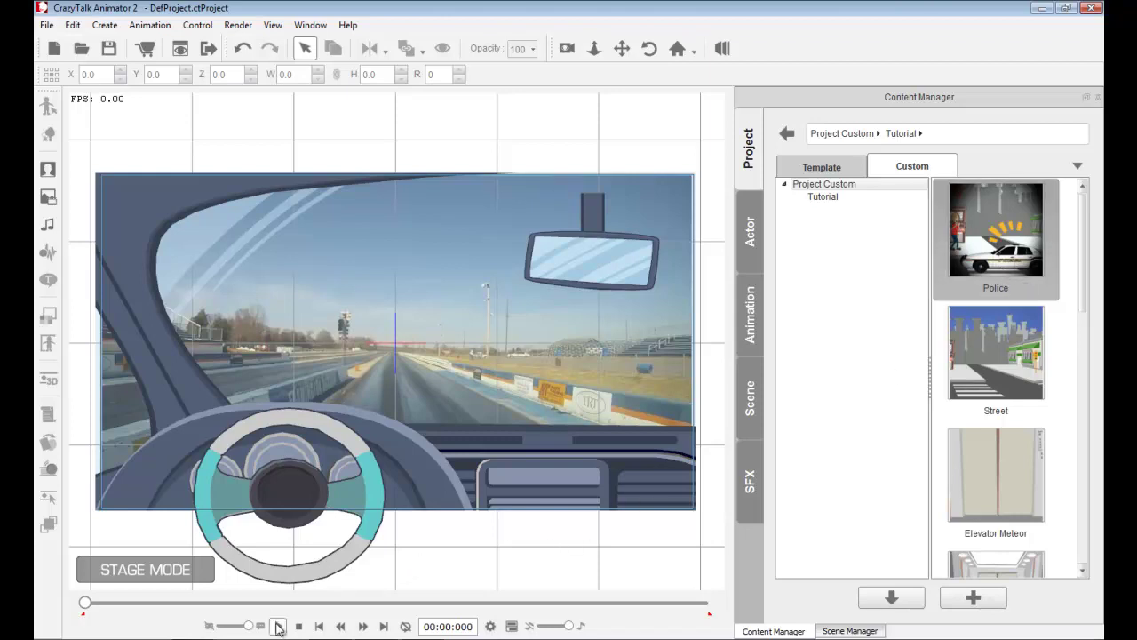
Step: Play the scene to preview the background video through the windshield, and stop playback
{"action": "left_click", "coordinate": [278, 627]}
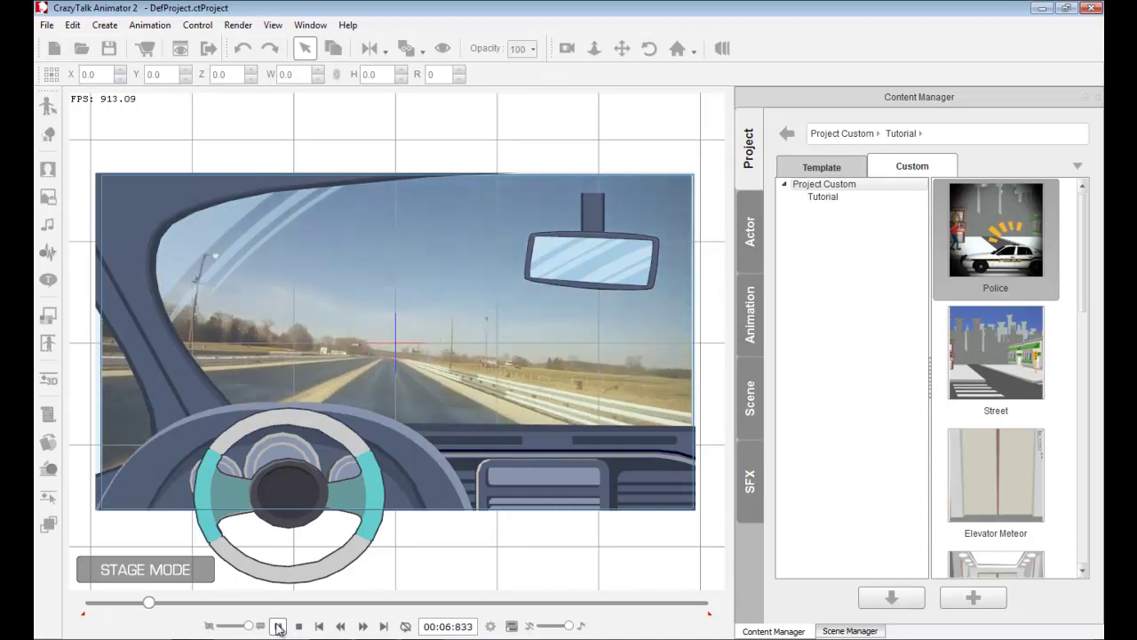
{"action": "left_click", "coordinate": [276, 626]}
{"action": "left_click", "coordinate": [299, 625]}
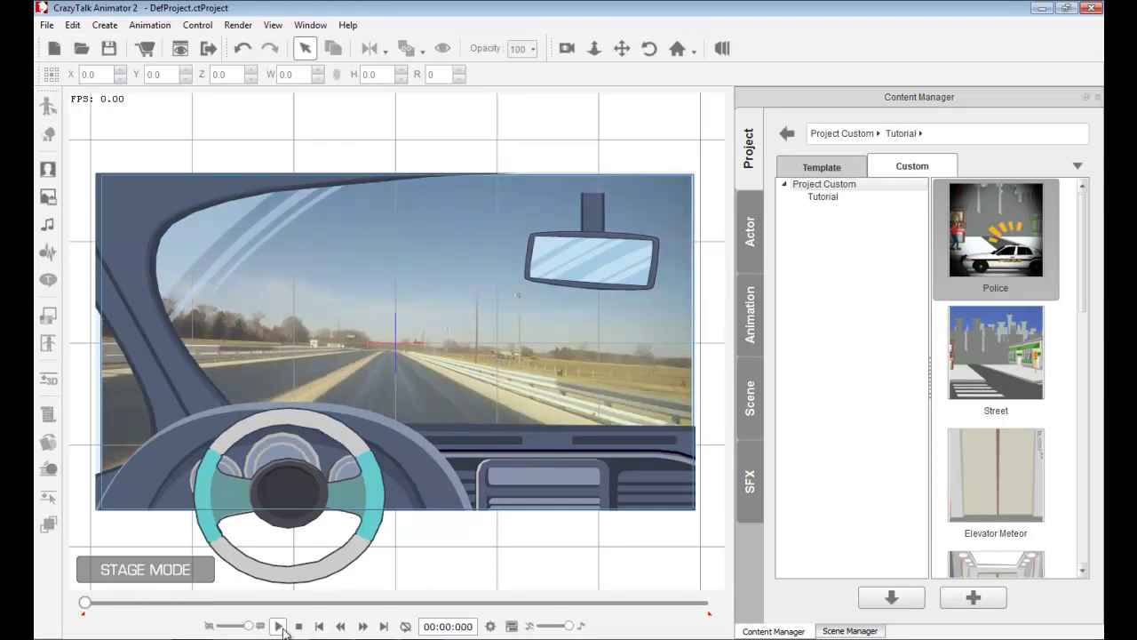
Step: Animate the steering wheel by rotating it to 331 at 00:00:667 and to 29 at 00:01:433
{"action": "left_click", "coordinate": [278, 626]}
{"action": "left_click", "coordinate": [278, 626]}
{"action": "left_click", "coordinate": [281, 419]}
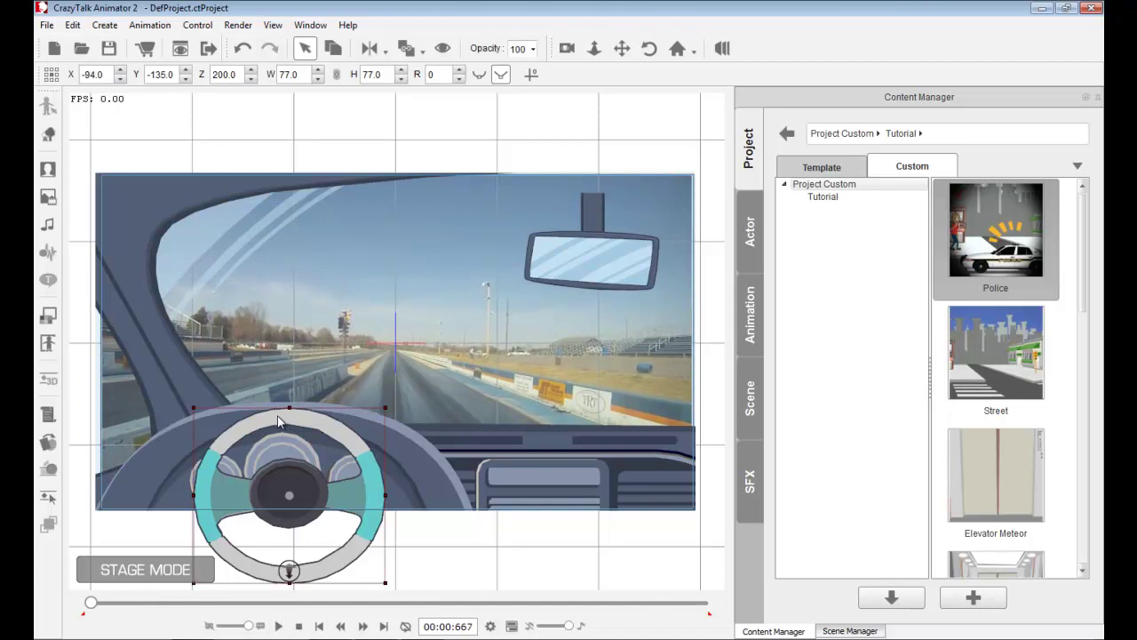
{"action": "left_click_drag", "start_coordinate": [345, 410], "coordinate": [326, 397]}
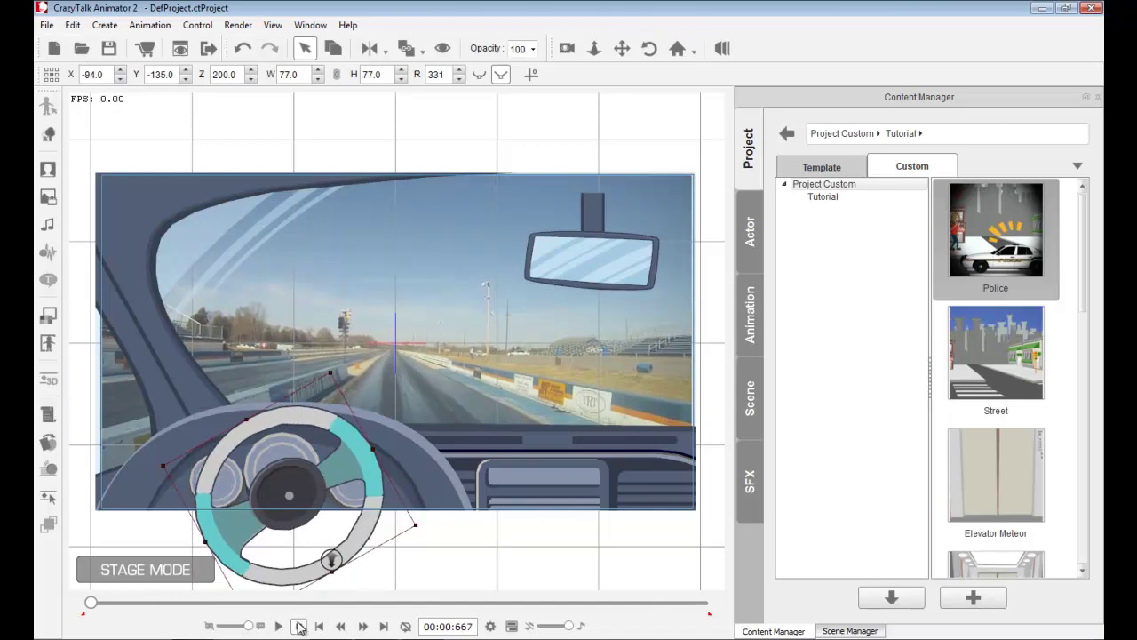
{"action": "left_click", "coordinate": [278, 626]}
{"action": "left_click", "coordinate": [278, 627]}
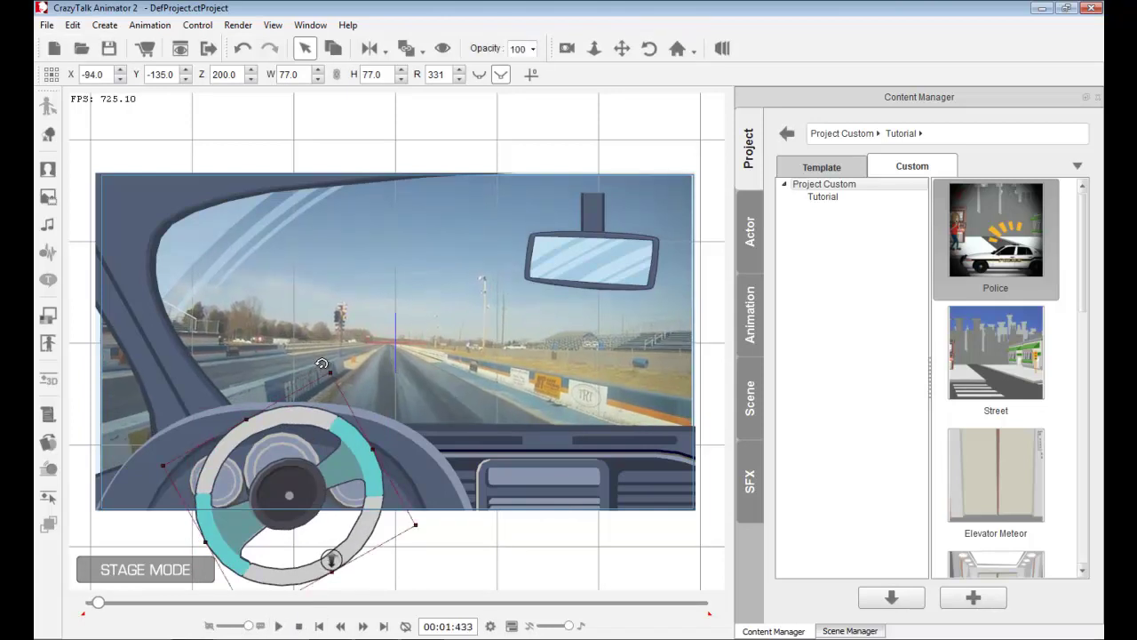
{"action": "left_click_drag", "start_coordinate": [325, 364], "coordinate": [451, 456]}
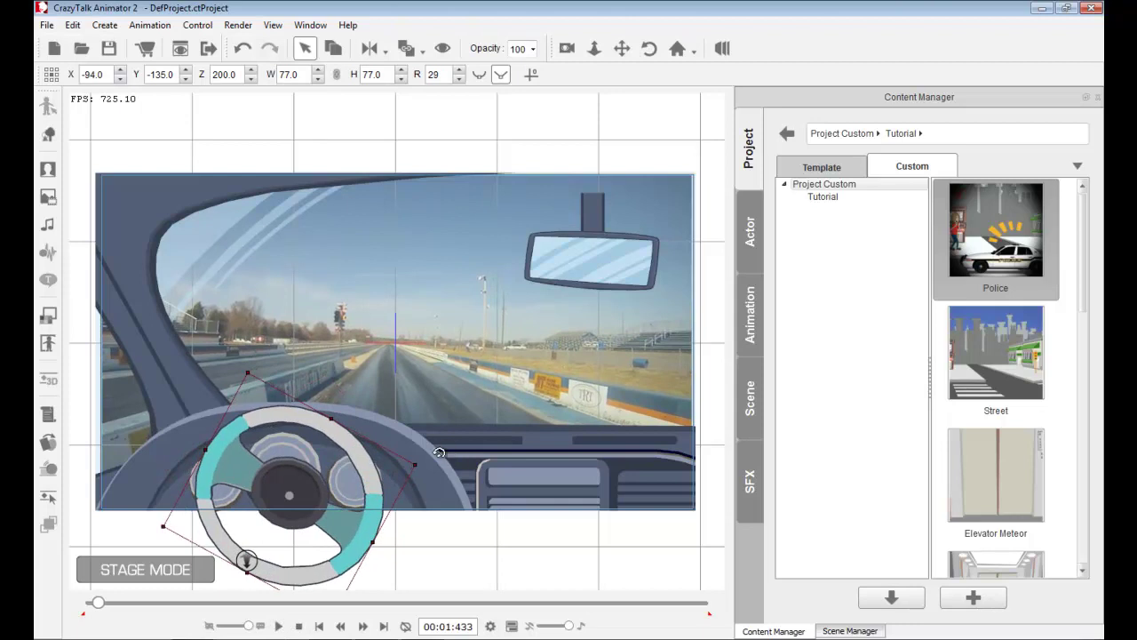
Step: Continue the steering motion by rotating the wheel to 336 at 00:03:200 and to 27 at 00:04:400
{"action": "left_click", "coordinate": [278, 626]}
{"action": "left_click", "coordinate": [278, 625]}
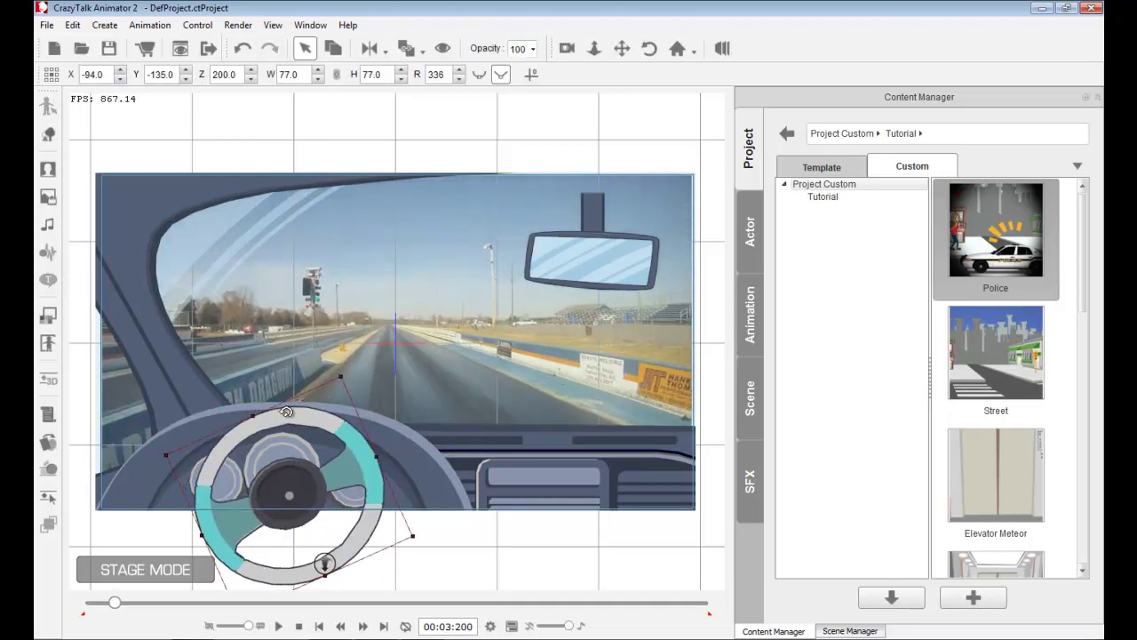
{"action": "left_click", "coordinate": [278, 625]}
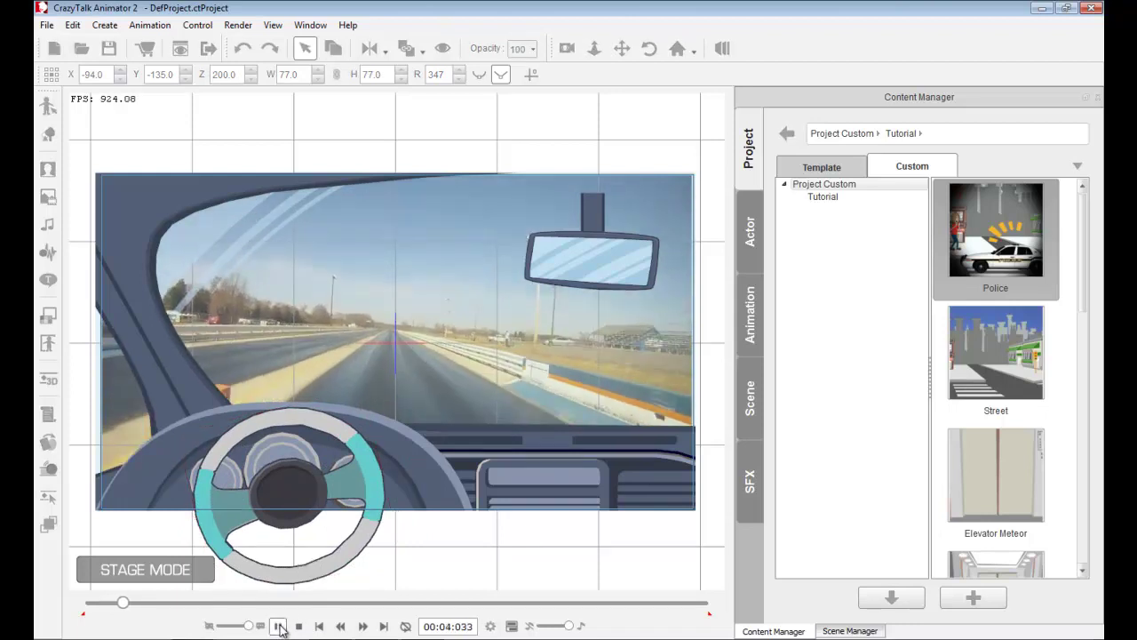
{"action": "left_click", "coordinate": [278, 626]}
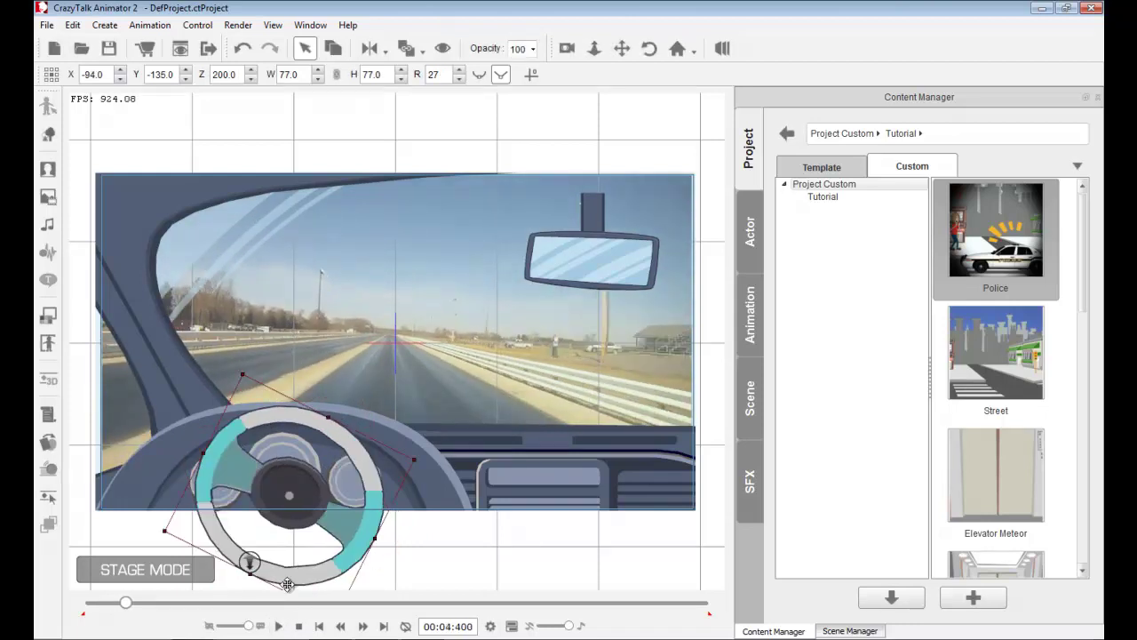
Step: Rotate the steering wheel to 344 at 00:07:100 and turn it back toward straight at 00:08:700
{"action": "left_click", "coordinate": [279, 626]}
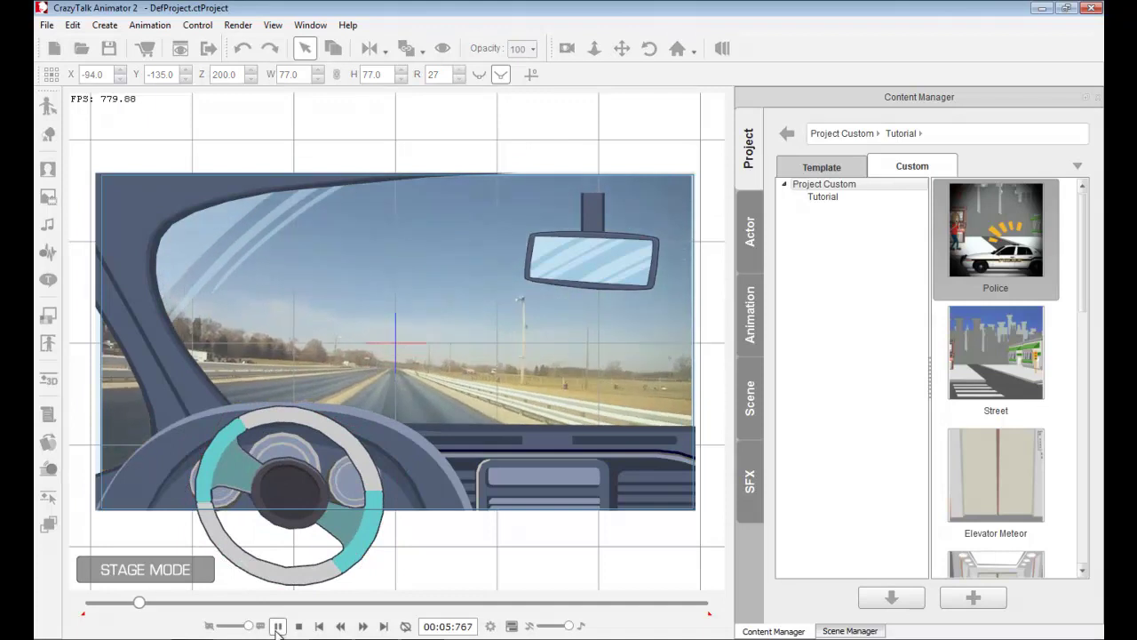
{"action": "left_click", "coordinate": [278, 625]}
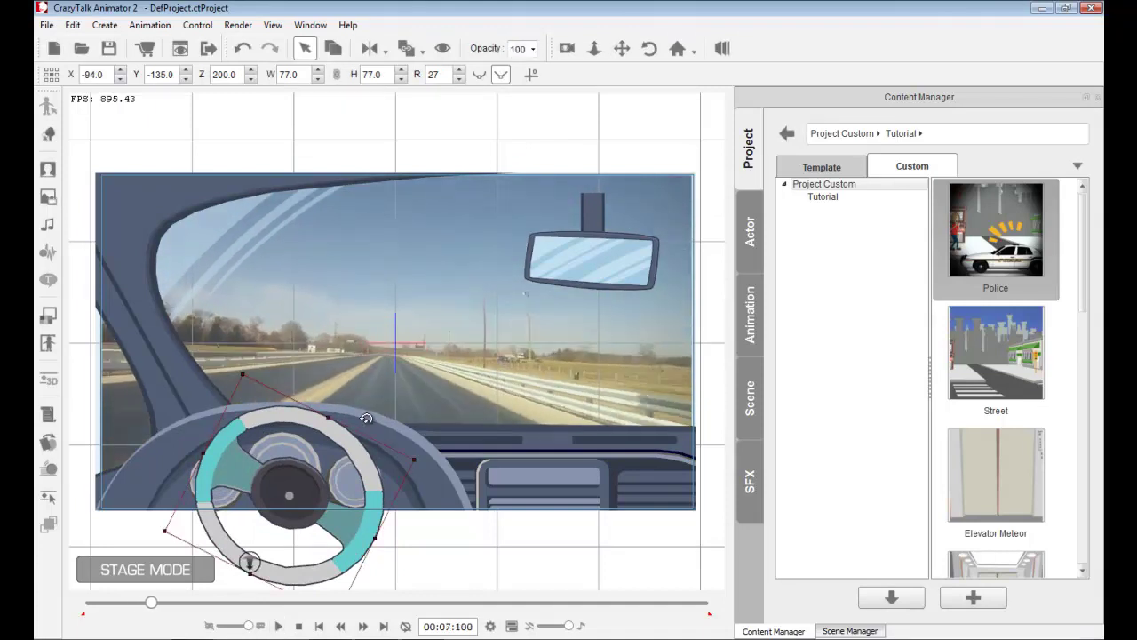
{"action": "left_click_drag", "start_coordinate": [164, 530], "coordinate": [222, 605]}
{"action": "left_click", "coordinate": [278, 625]}
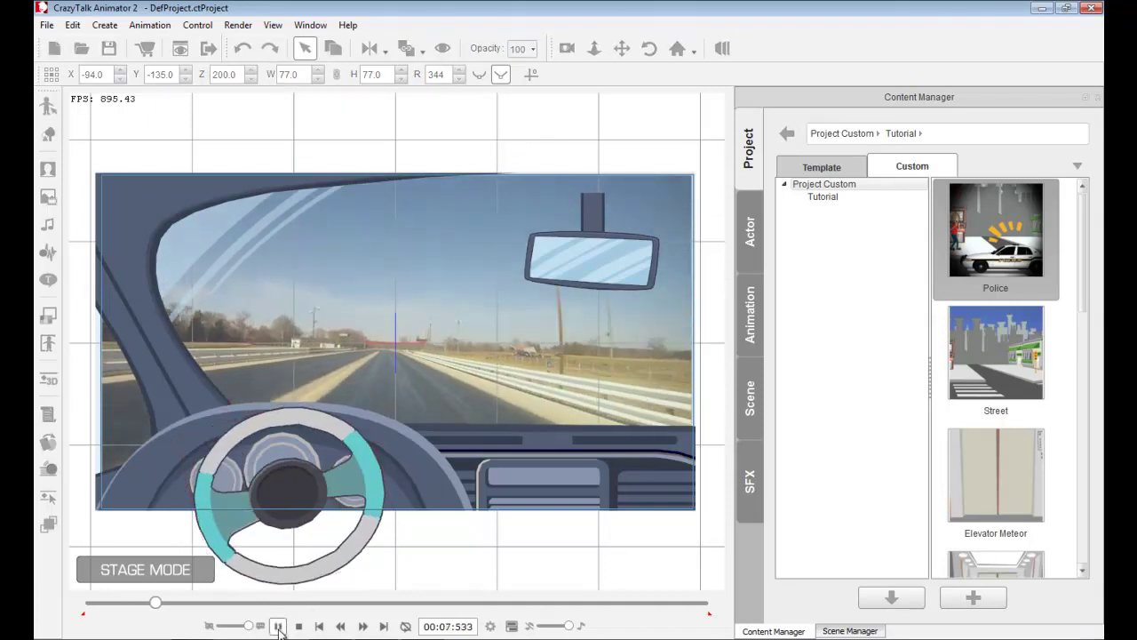
{"action": "left_click", "coordinate": [355, 427]}
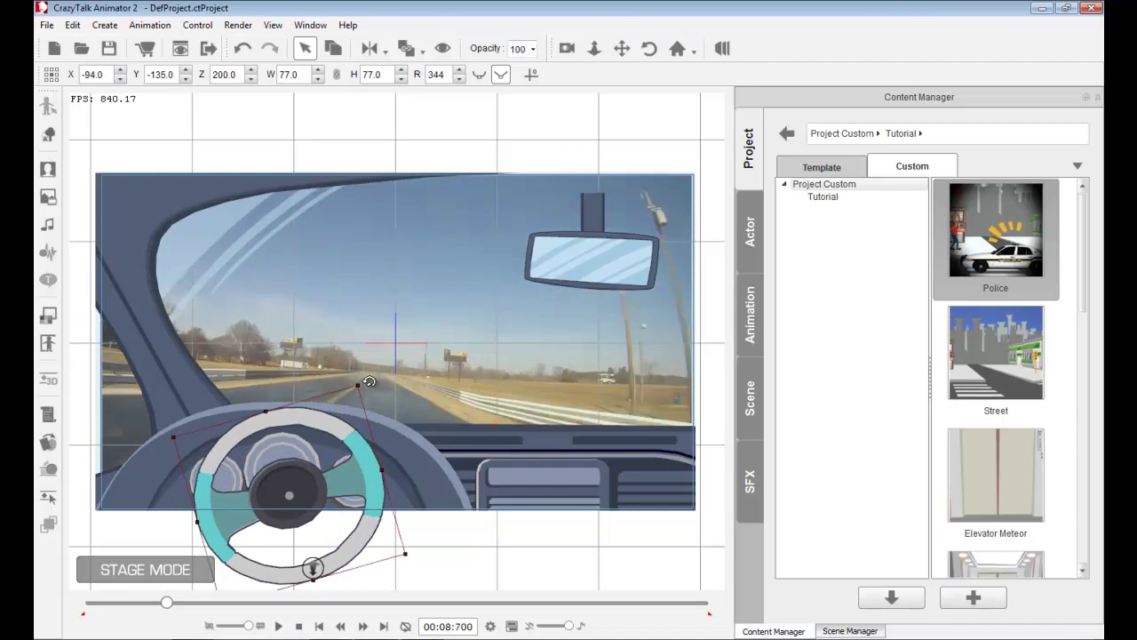
{"action": "left_click_drag", "start_coordinate": [369, 383], "coordinate": [407, 406]}
Step: Preview the steering animation in full screen from the start, and return to the normal workspace
{"action": "left_click", "coordinate": [299, 625]}
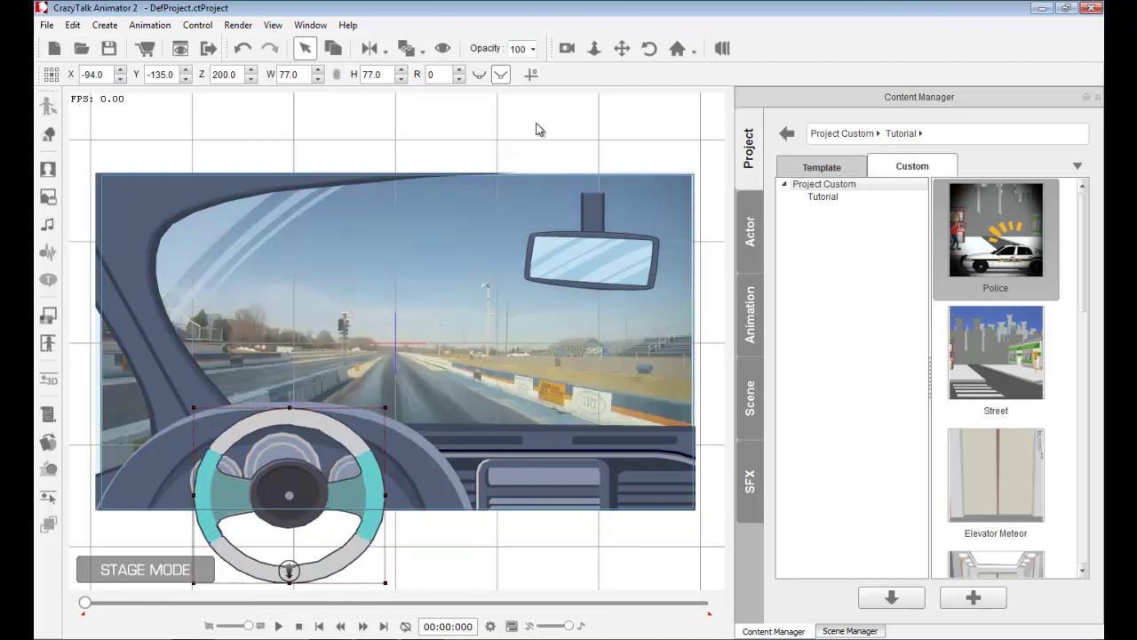
{"action": "key", "text": "F11"}
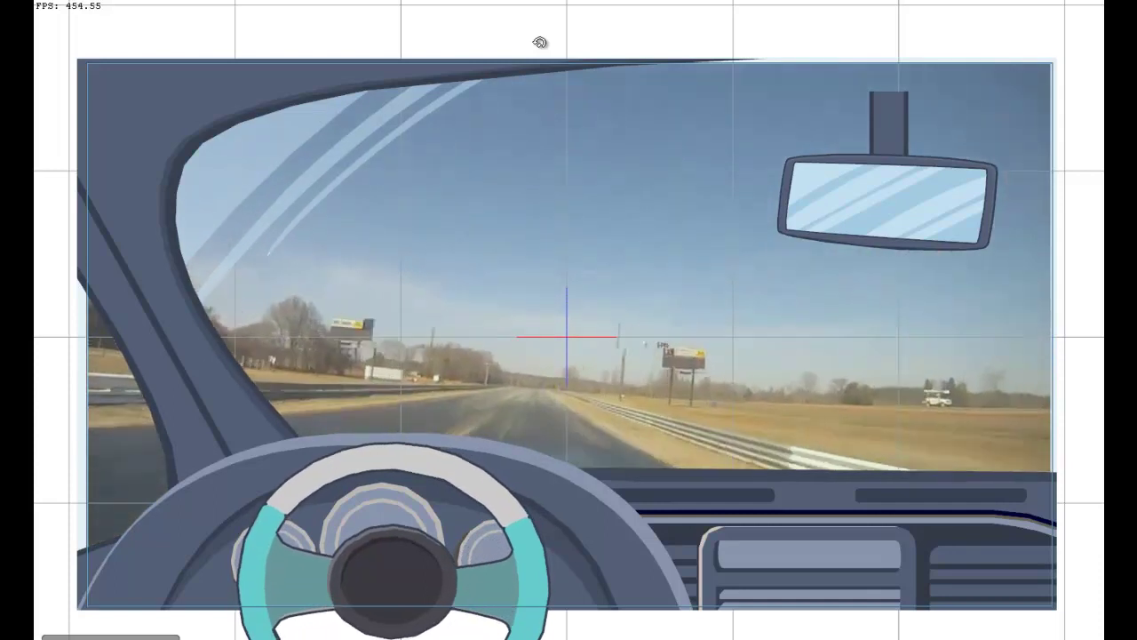
{"action": "key", "text": "Escape"}
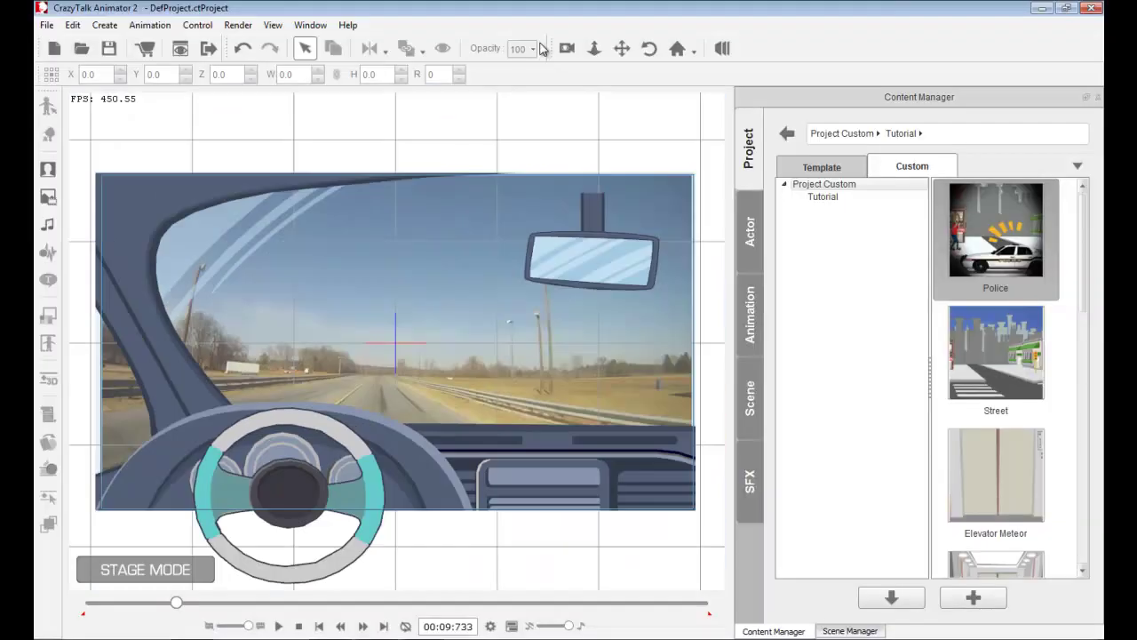